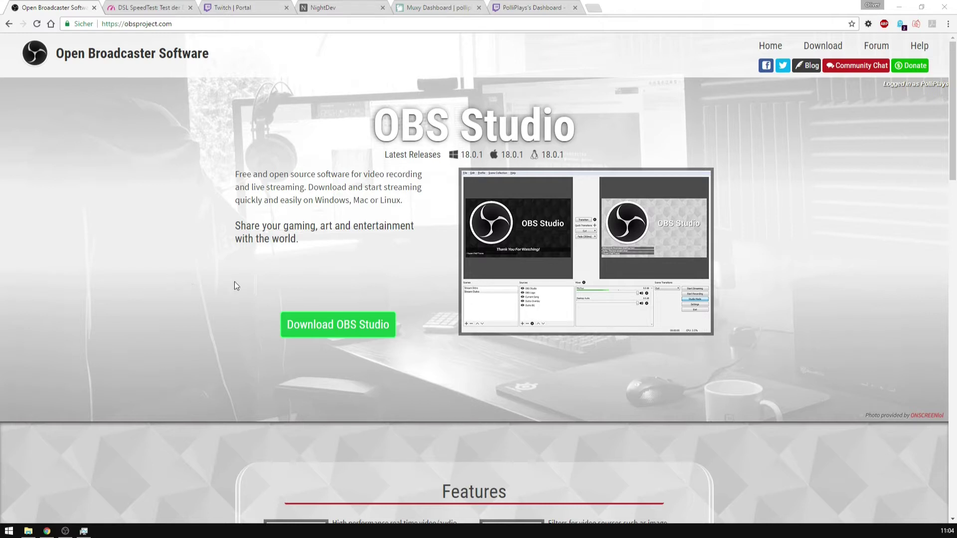
# Download the OBS Studio installer for Windows 7+ and save it as OBS-Studio-18.0.1-Full-Installer.exe in the twitch downloads folder.
pyautogui.click(193, 24)
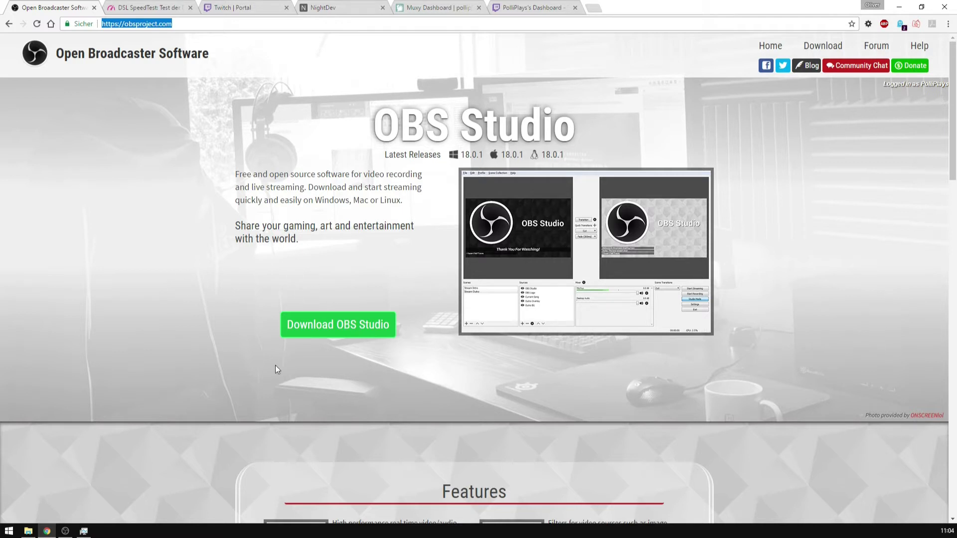
pyautogui.click(337, 324)
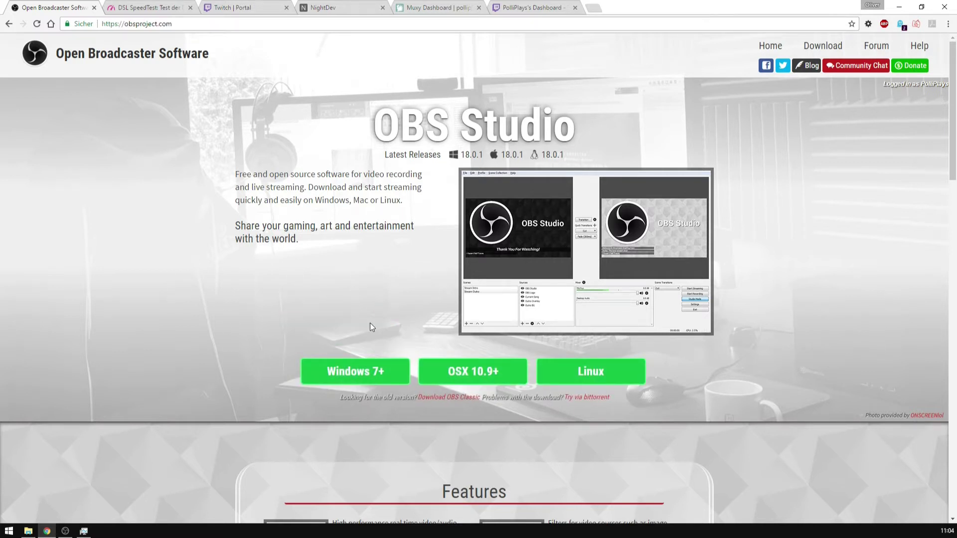
pyautogui.click(355, 373)
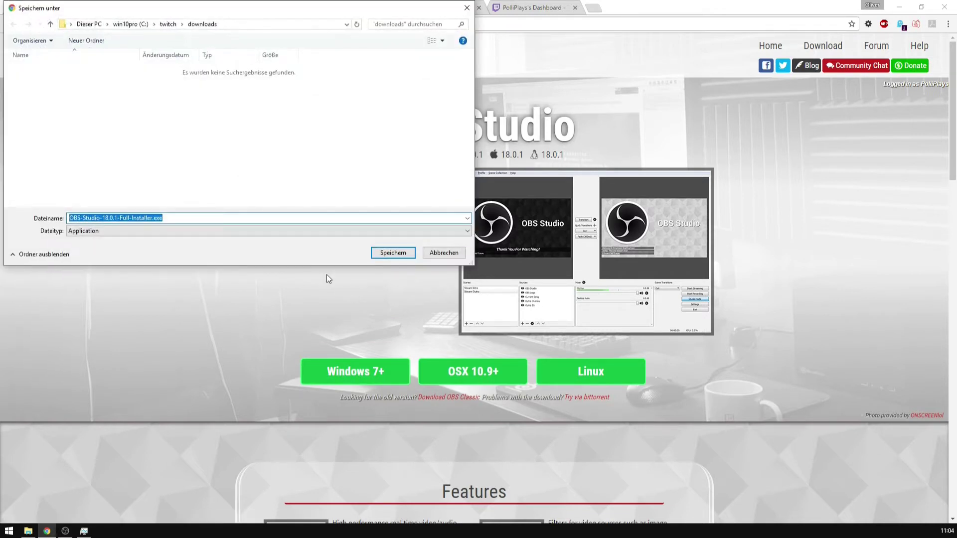
pyautogui.click(396, 255)
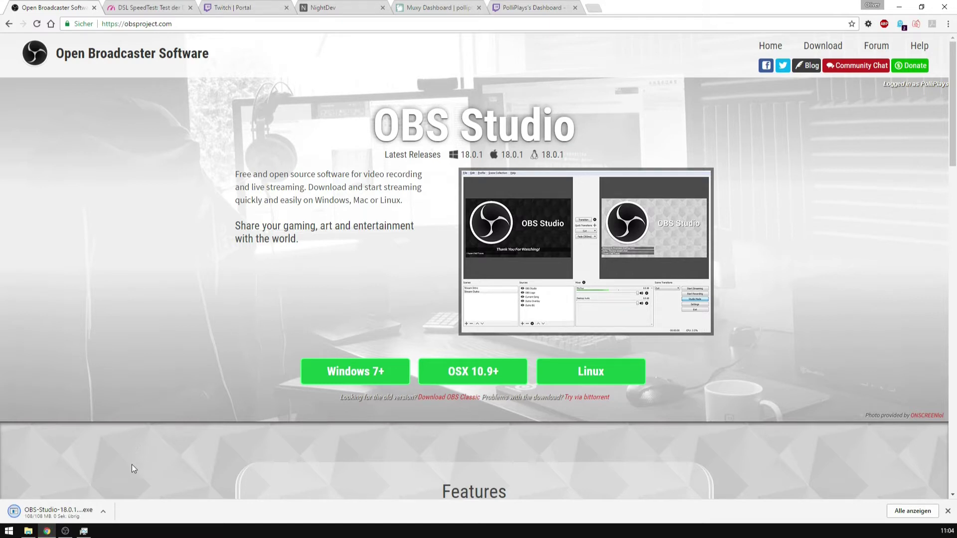
# Show the downloaded OBS Studio installer in its folder, then minimize that folder window.
pyautogui.click(103, 512)
pyautogui.click(126, 476)
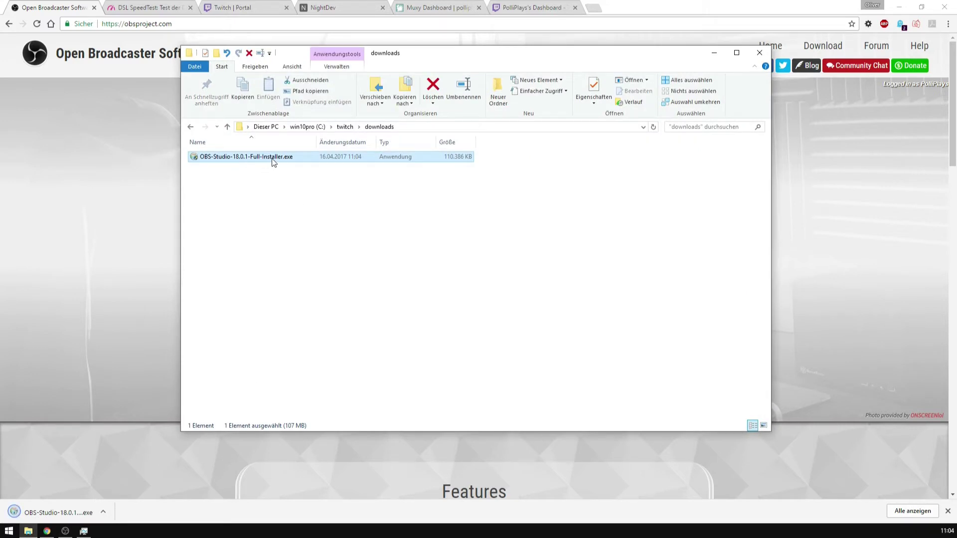
pyautogui.click(713, 52)
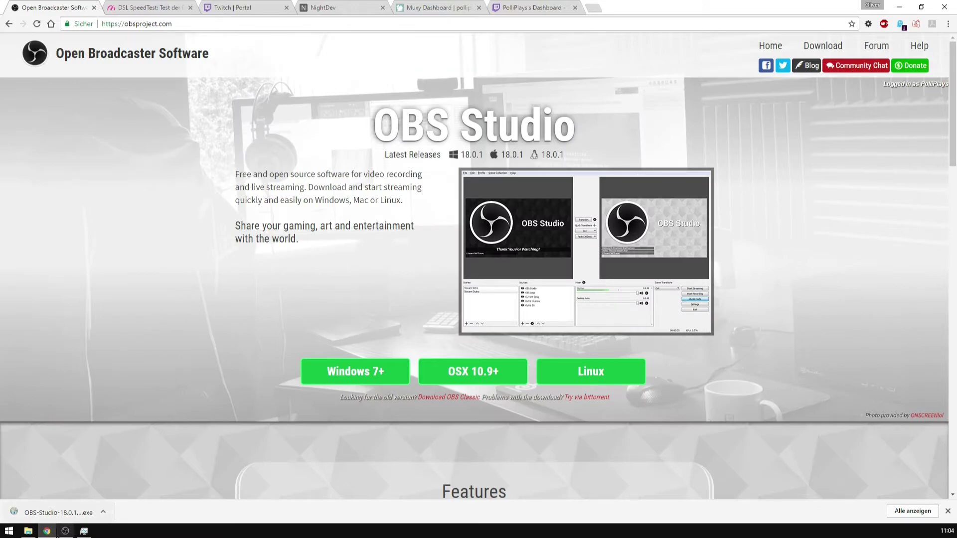
# Switch to OBS and preview Studio-Modus by turning it on and off again.
pyautogui.click(65, 531)
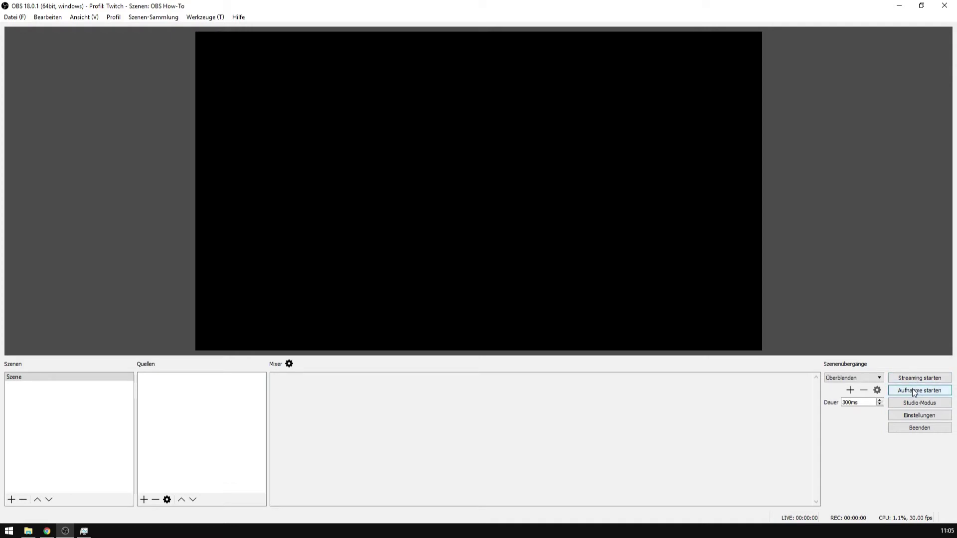
pyautogui.click(913, 404)
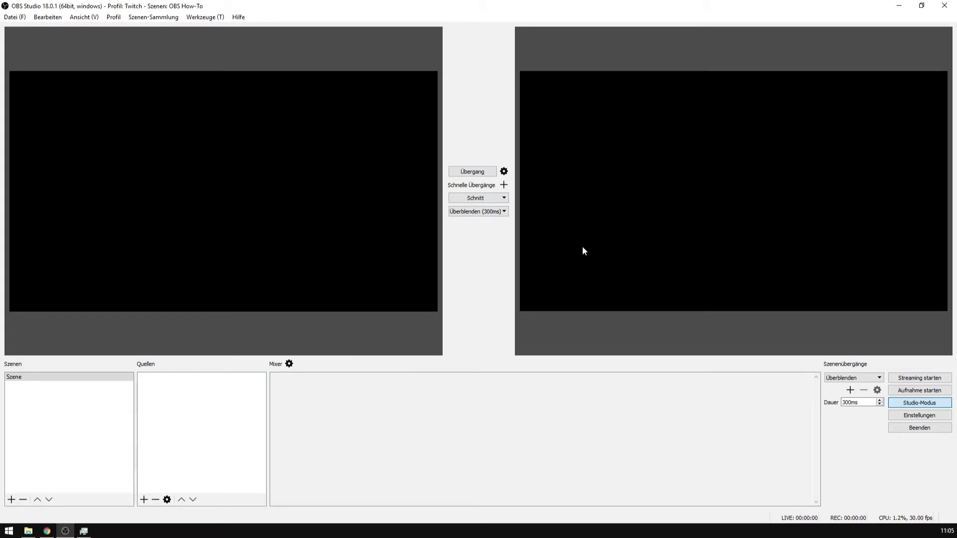
pyautogui.click(909, 404)
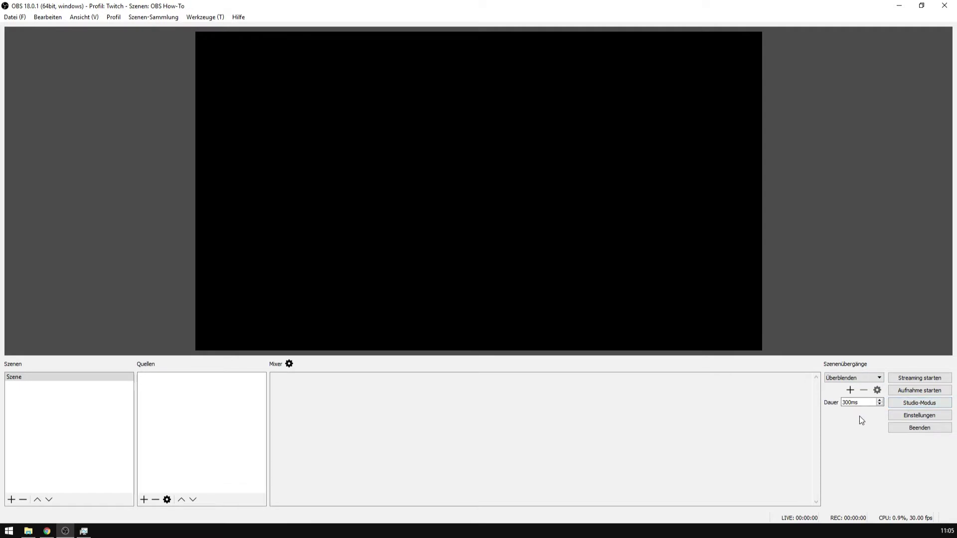
# Open the OBS settings and look at the interface themes offered under Motiv without changing the selection.
pyautogui.click(916, 417)
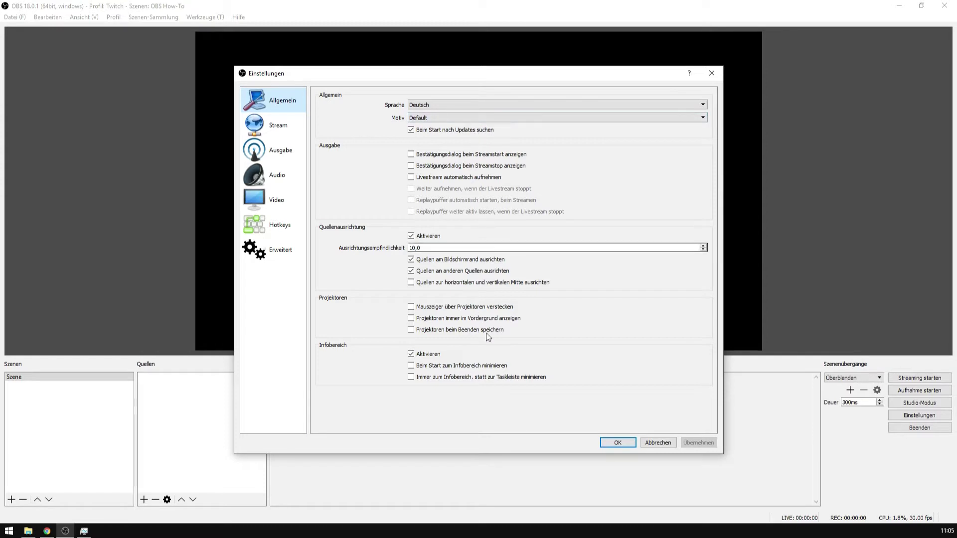
pyautogui.click(420, 119)
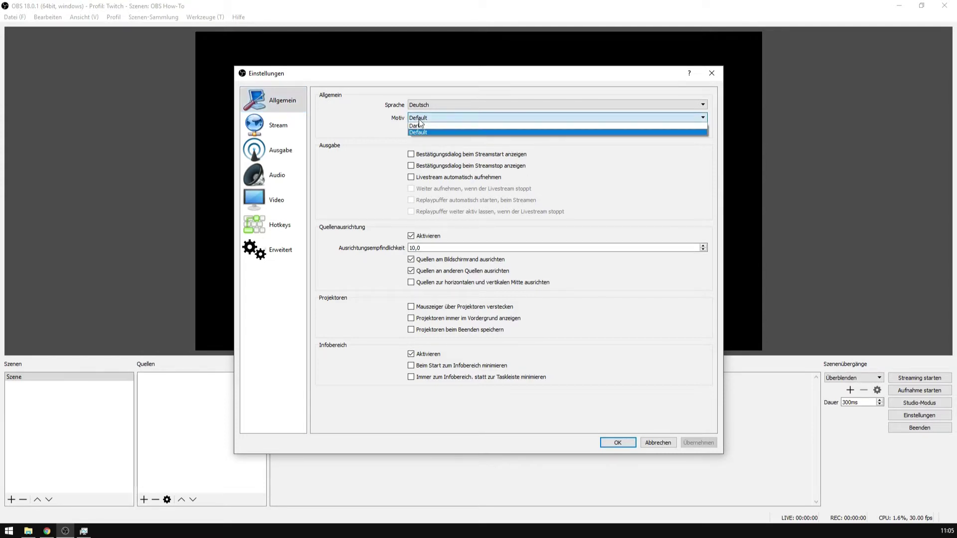
pyautogui.click(374, 126)
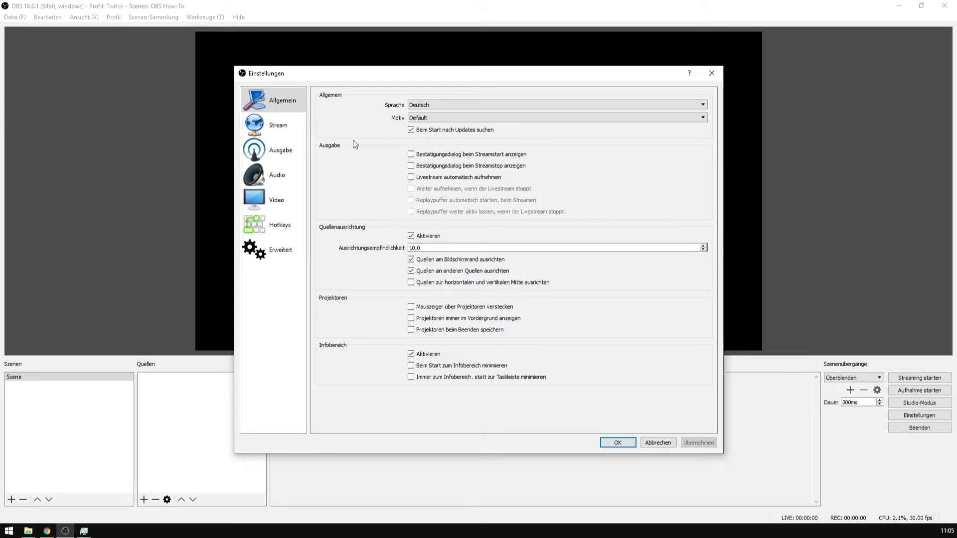
# In the stream settings for the Twitch platform, choose EU: Frankfurt, DE as the server.
pyautogui.click(274, 129)
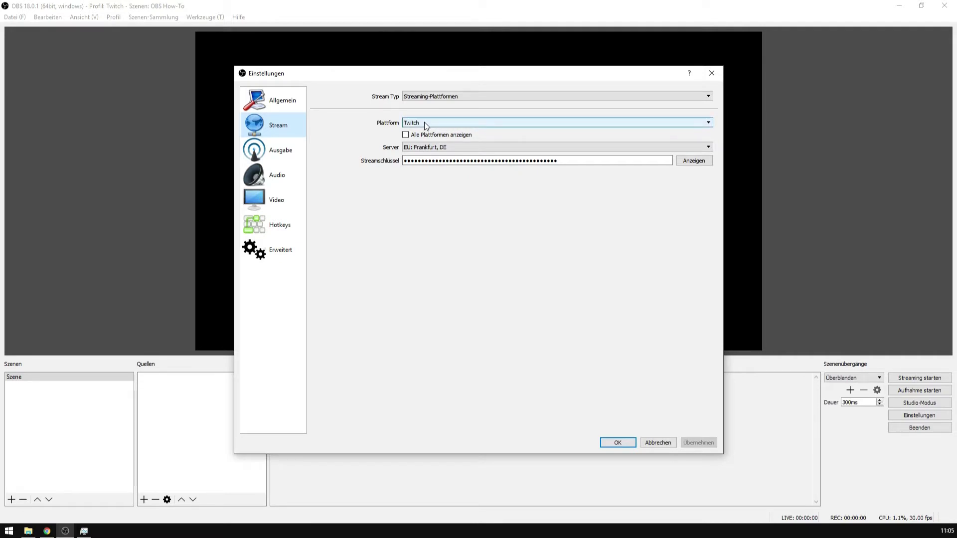
pyautogui.click(429, 147)
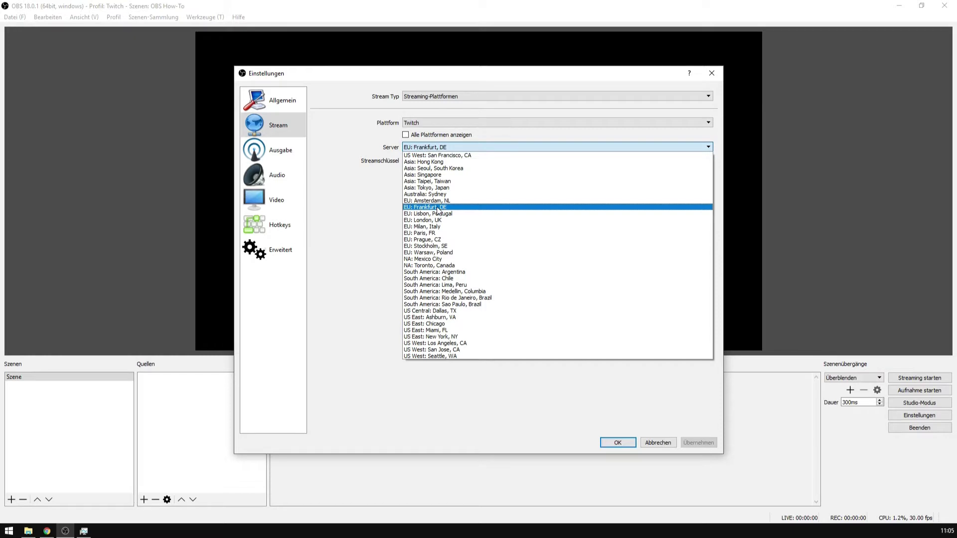
pyautogui.click(437, 208)
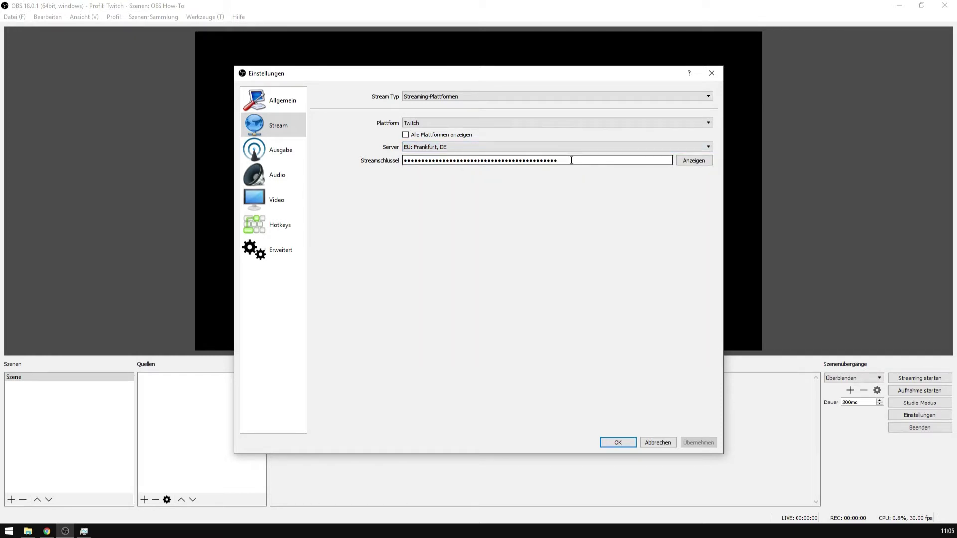
# Switch to the browser and locate the Stream-Schlüssel page in the Twitch dashboard settings, closing the warning without revealing the key.
pyautogui.click(47, 531)
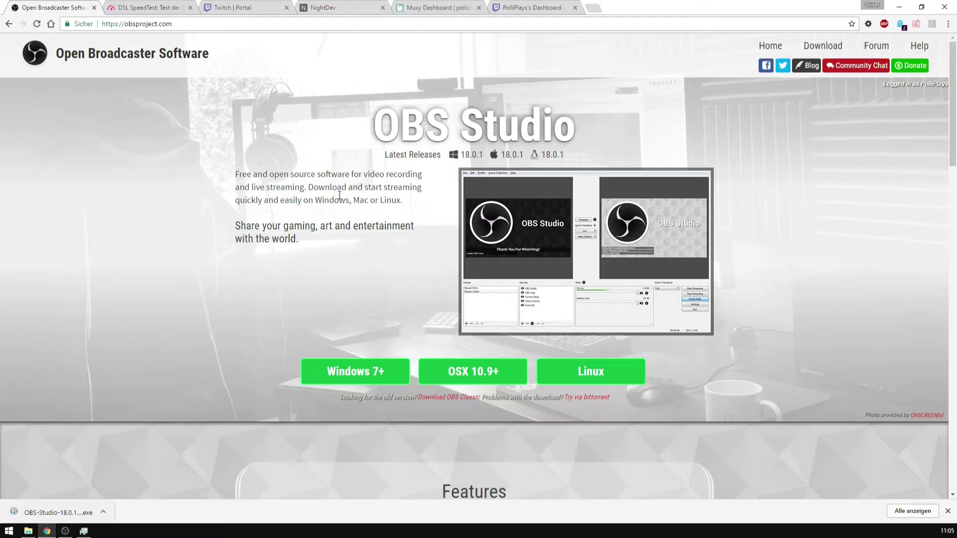
pyautogui.click(524, 8)
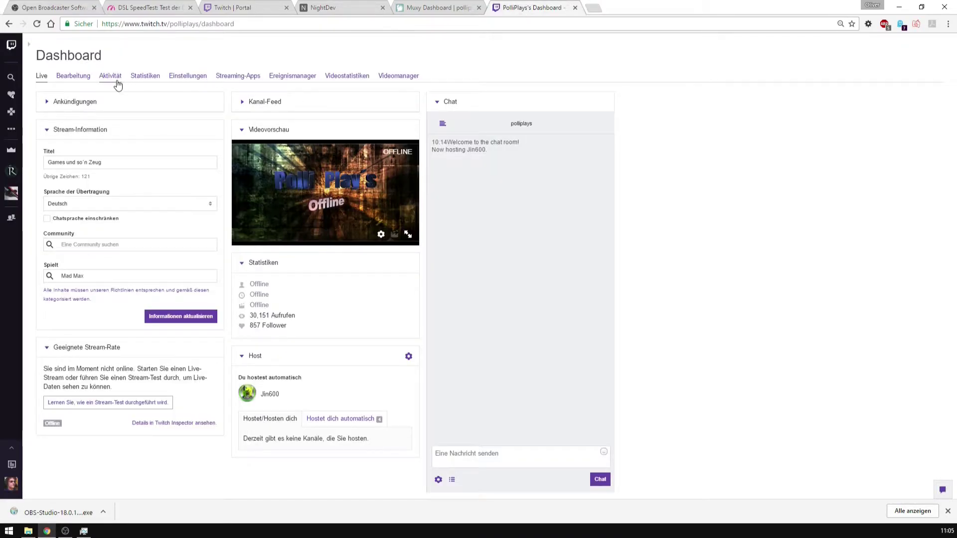
pyautogui.click(187, 77)
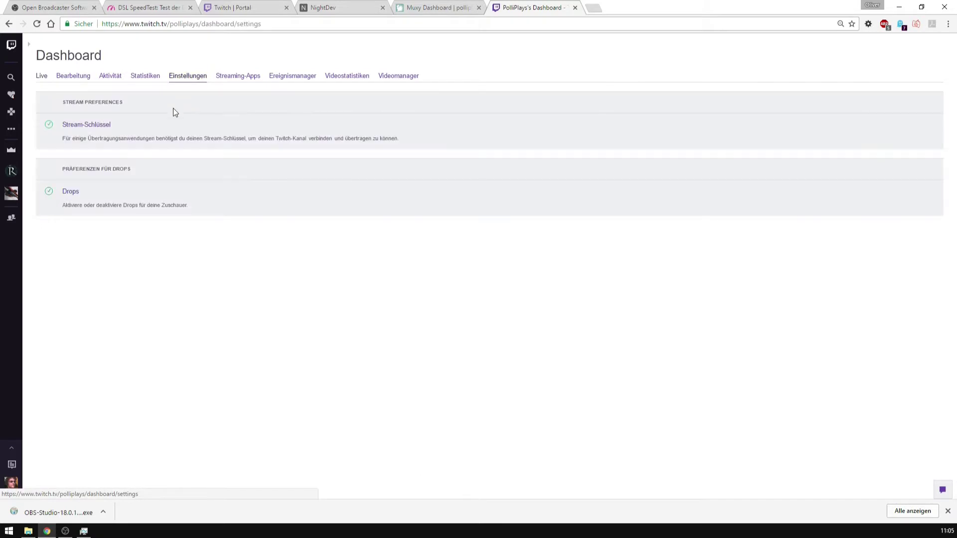
pyautogui.click(100, 126)
pyautogui.click(72, 189)
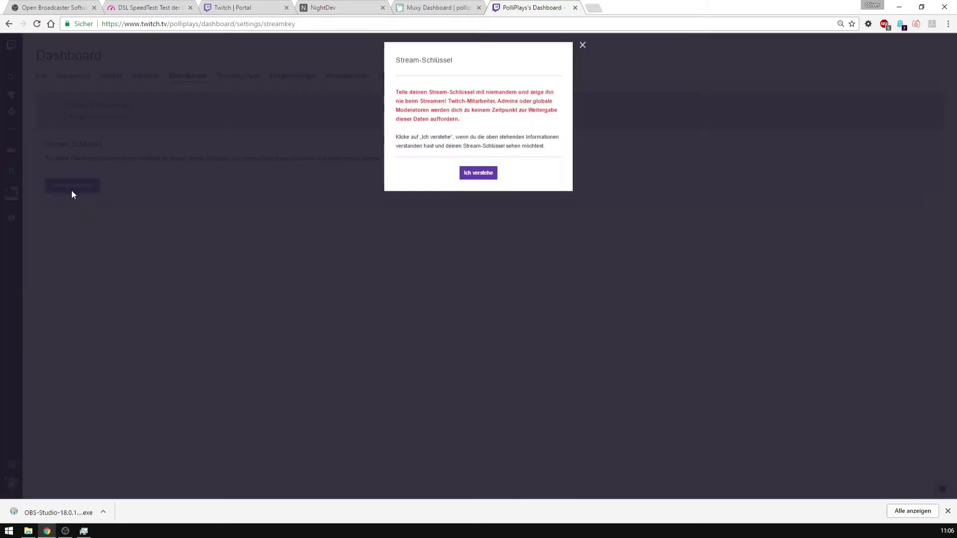
pyautogui.click(582, 46)
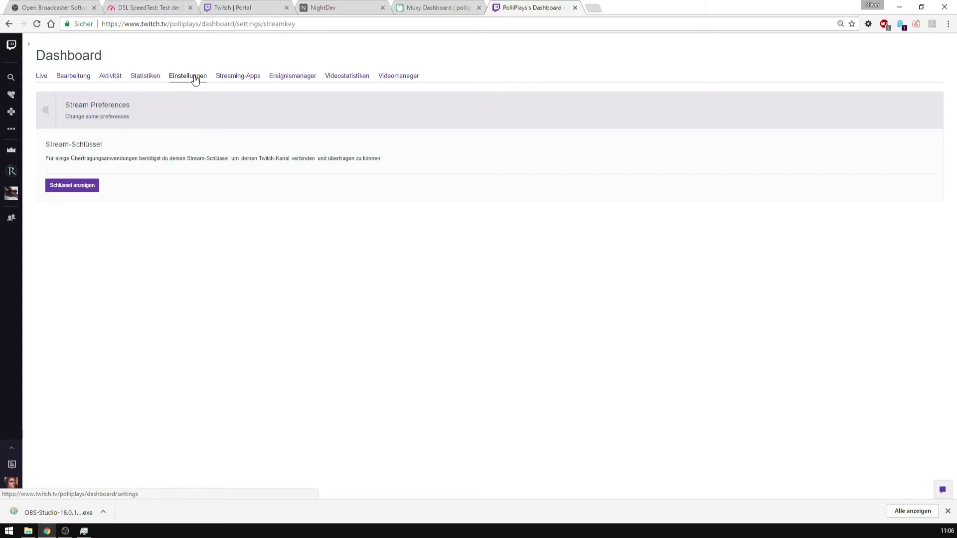
pyautogui.click(195, 79)
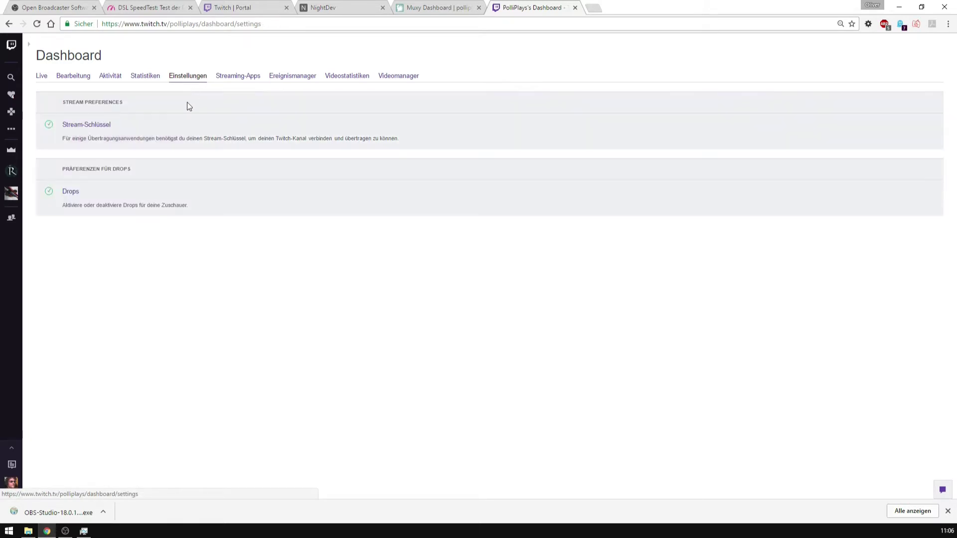
pyautogui.click(59, 8)
# Switch to OBS, open the output settings and view the Einfach output mode before returning to Erweitert.
pyautogui.click(65, 532)
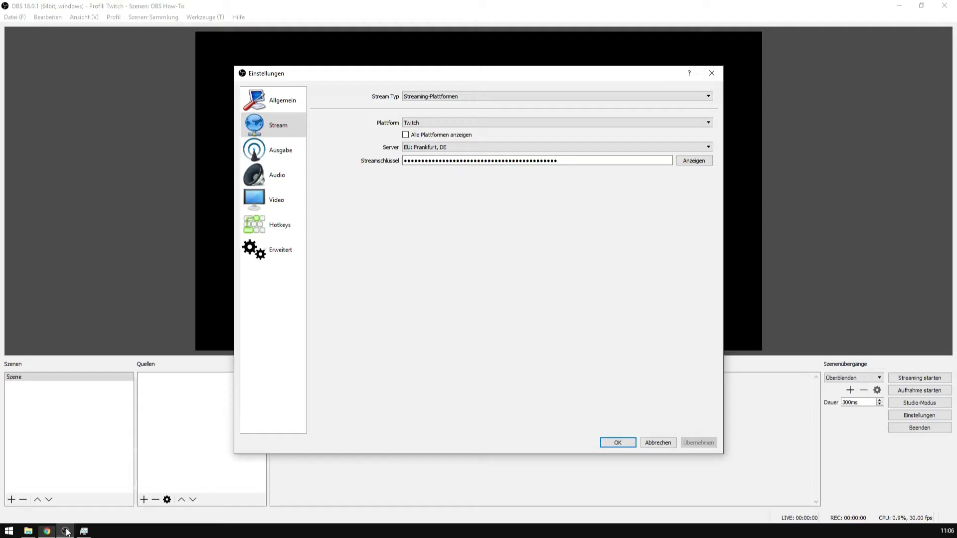
pyautogui.click(288, 159)
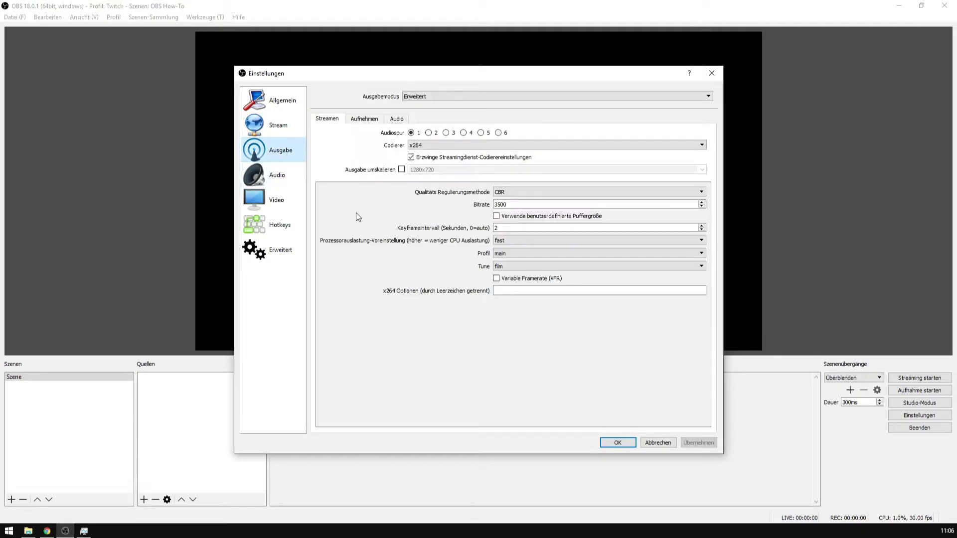
pyautogui.click(429, 97)
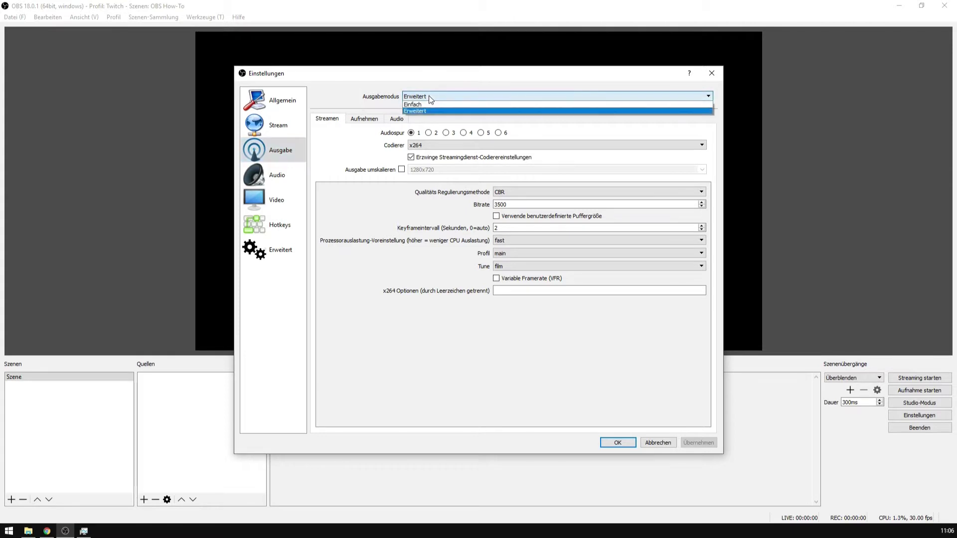
pyautogui.click(429, 103)
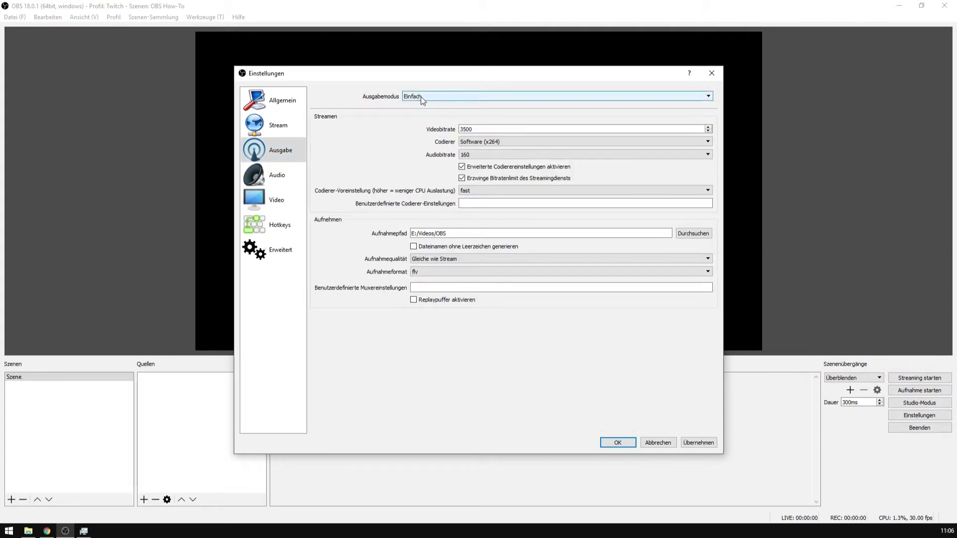
pyautogui.click(420, 96)
pyautogui.click(420, 109)
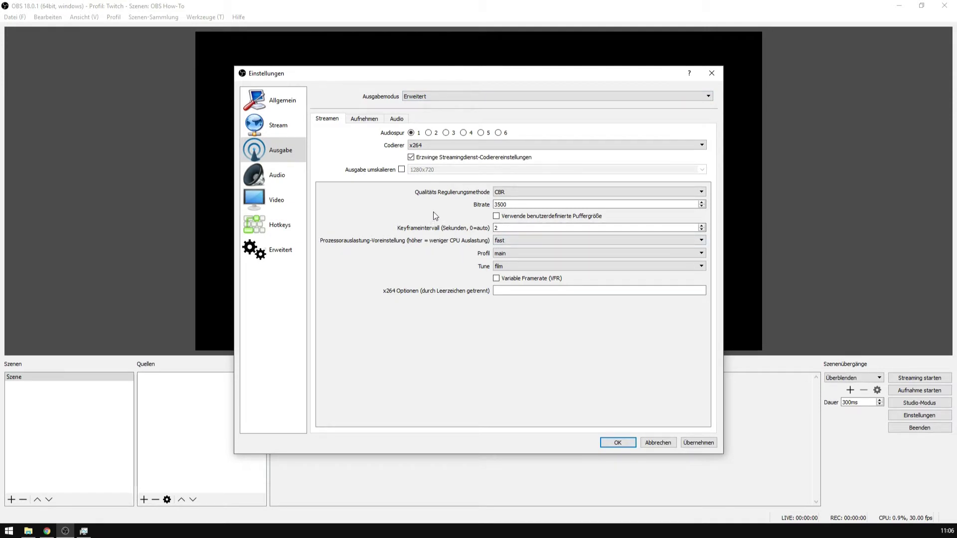
# Highlight the streaming bitrate and check the connection's upload speed on the DSL SpeedTest page in the browser.
pyautogui.doubleClick(509, 204)
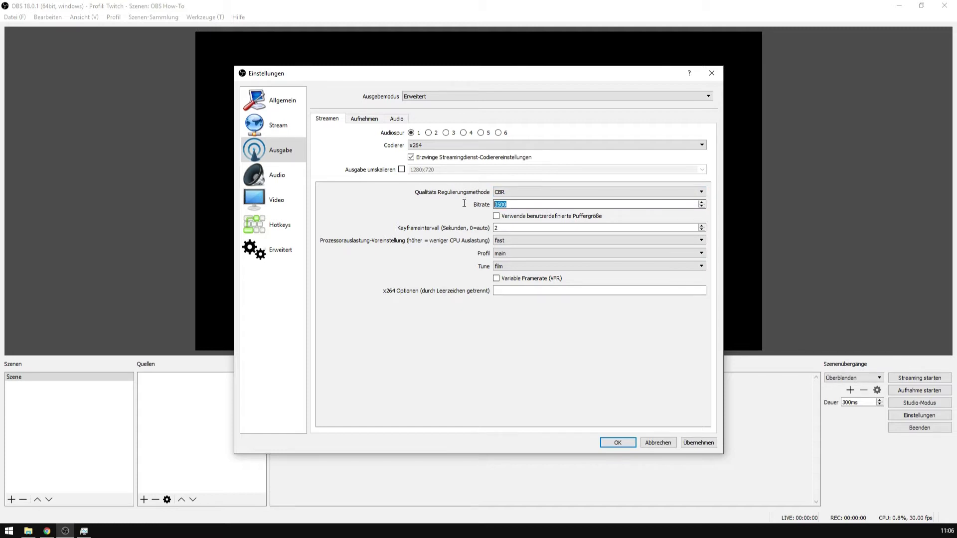
pyautogui.click(526, 204)
pyautogui.doubleClick(517, 204)
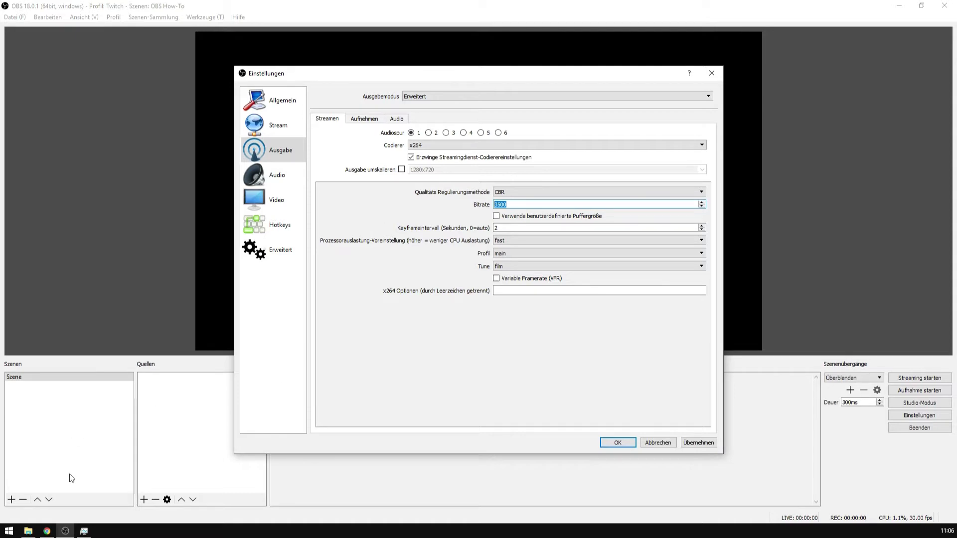
pyautogui.click(47, 531)
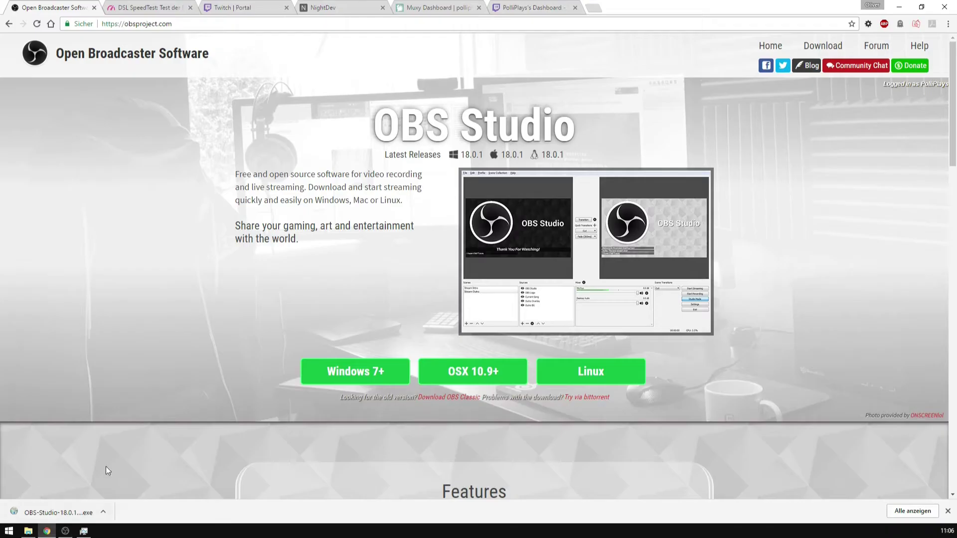
pyautogui.click(146, 8)
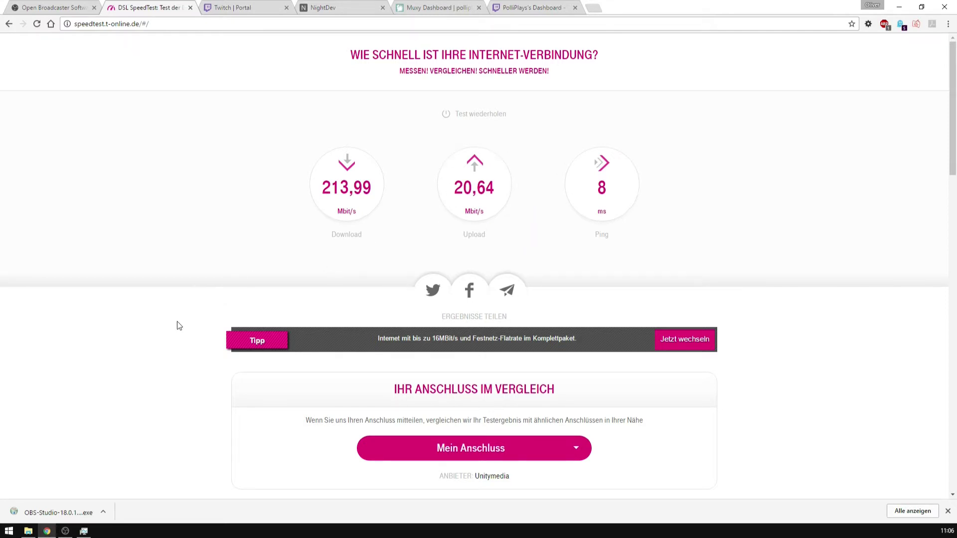
pyautogui.click(65, 530)
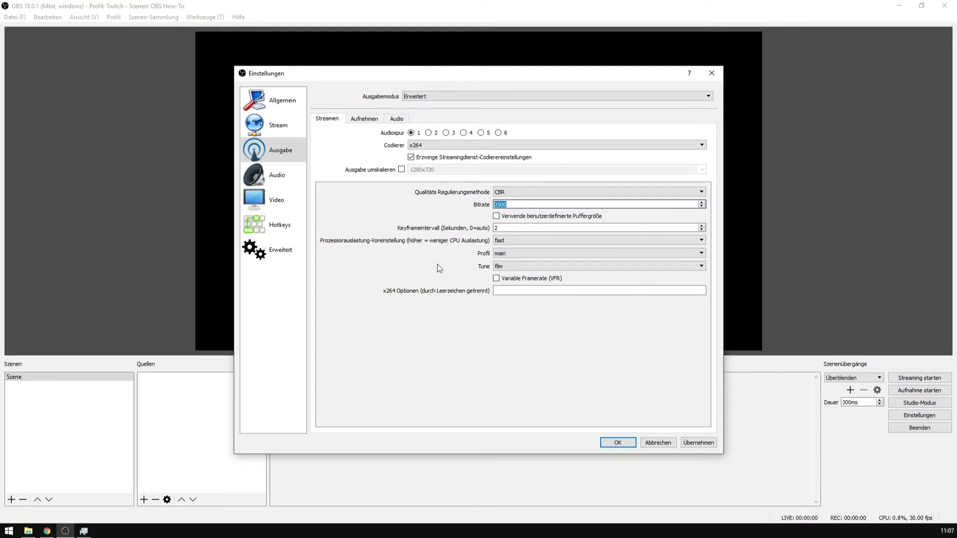
# Open the Broadcast Requirements article in the Twitch Help Center in the browser and view its video and audio requirements.
pyautogui.click(47, 531)
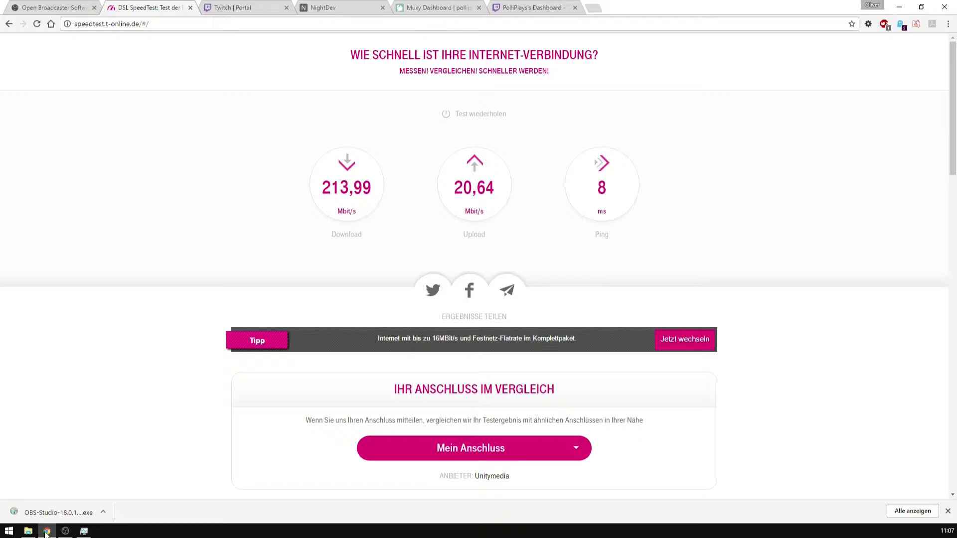
pyautogui.click(235, 9)
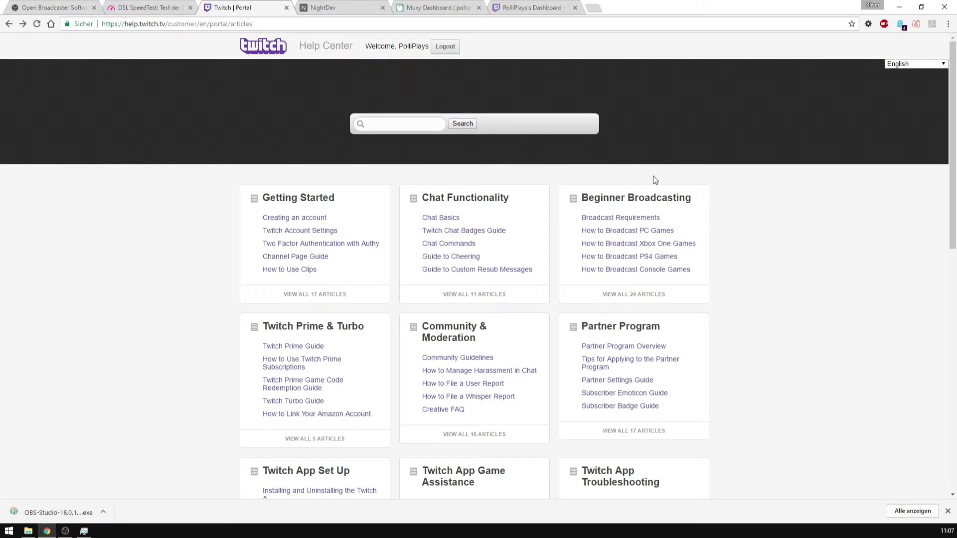
pyautogui.click(667, 222)
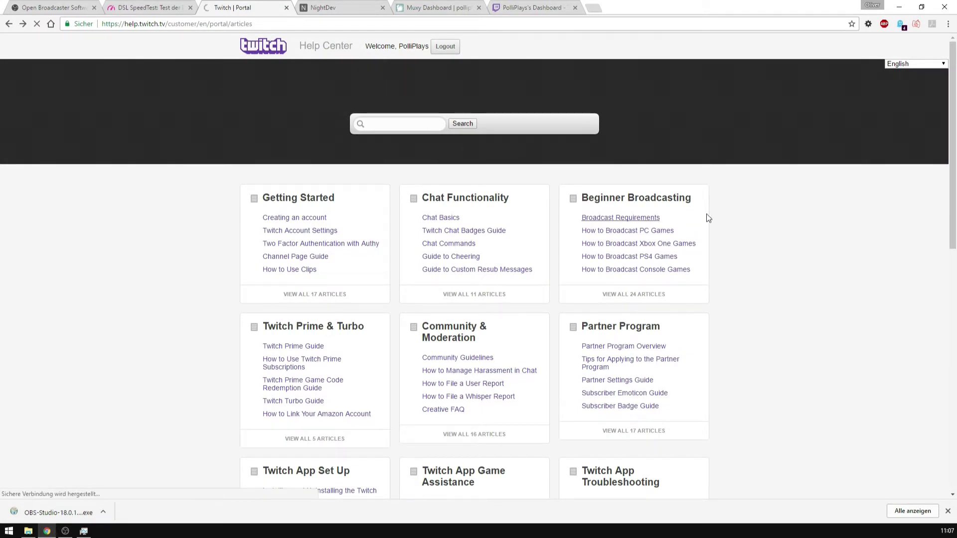
pyautogui.scroll(-6, 694, 213)
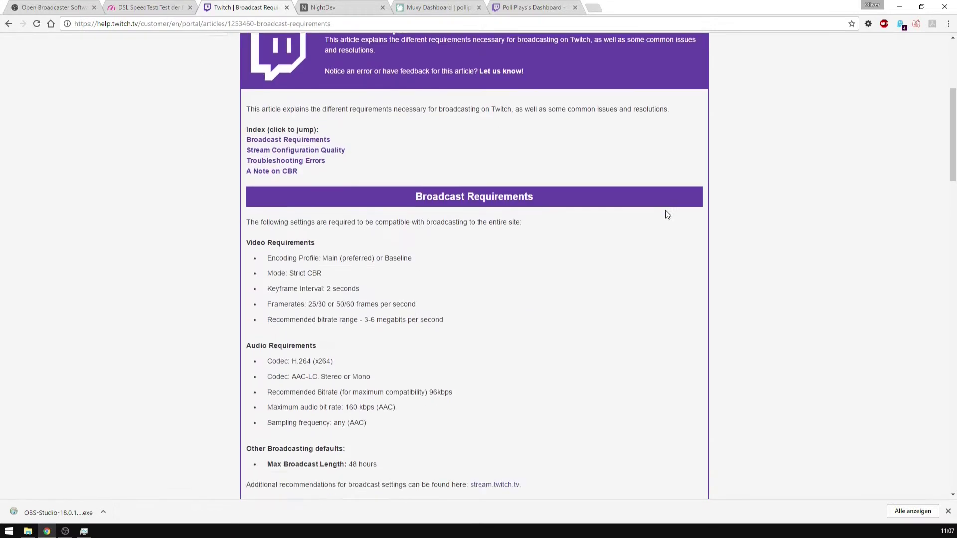
# Highlight the CBR mode in the article's video requirements, switch to OBS and set the keyframe interval to 2 seconds.
pyautogui.scroll(-1, 662, 212)
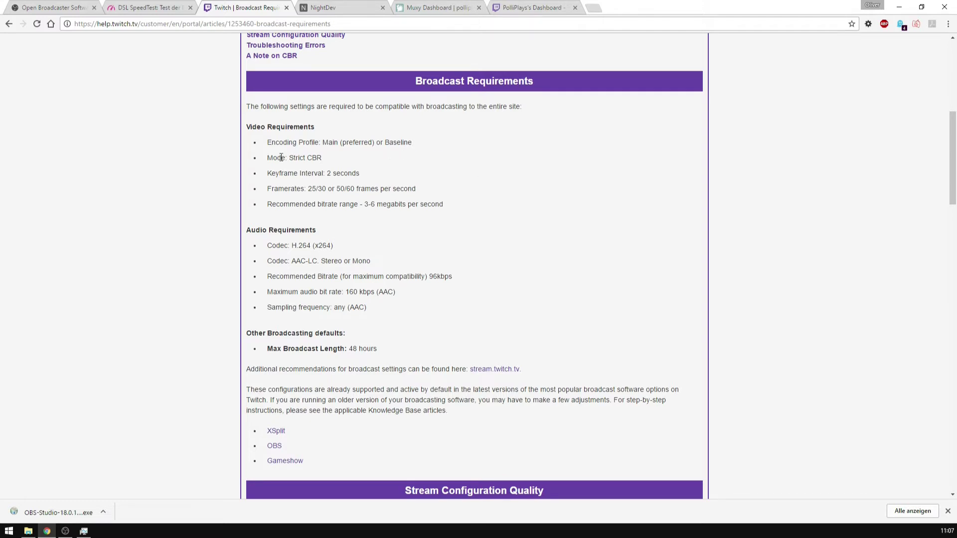
pyautogui.moveTo(307, 158); pyautogui.dragTo(323, 160)
pyautogui.click(66, 531)
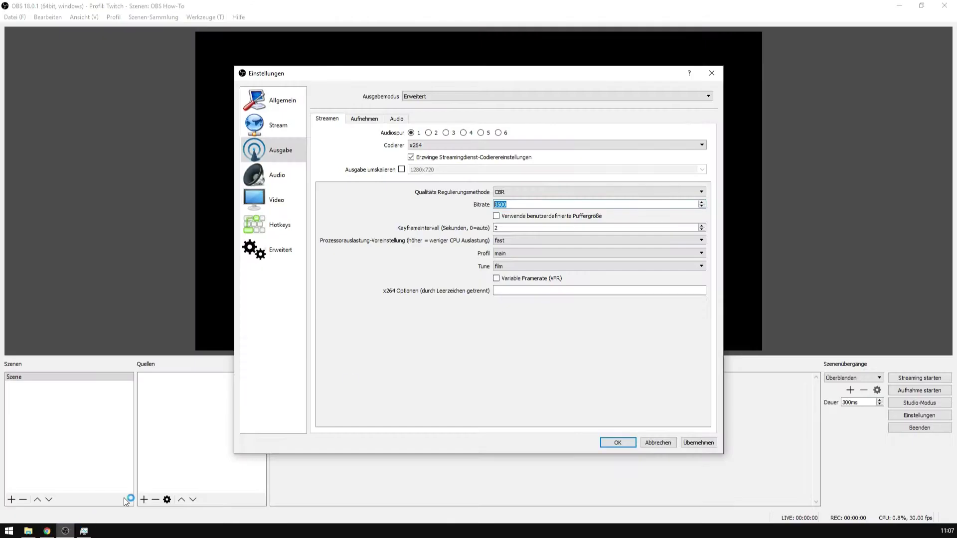
pyautogui.doubleClick(507, 228)
pyautogui.write('2')
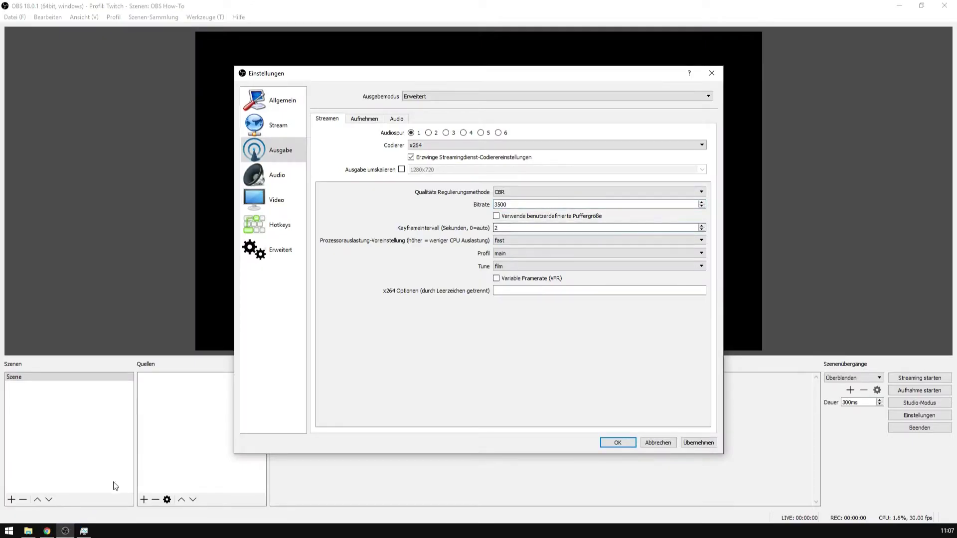
# Switch to the browser, open stream.twitch.tv from the article and examine the 720p 30fps technical specs, including the AVC level.
pyautogui.click(47, 531)
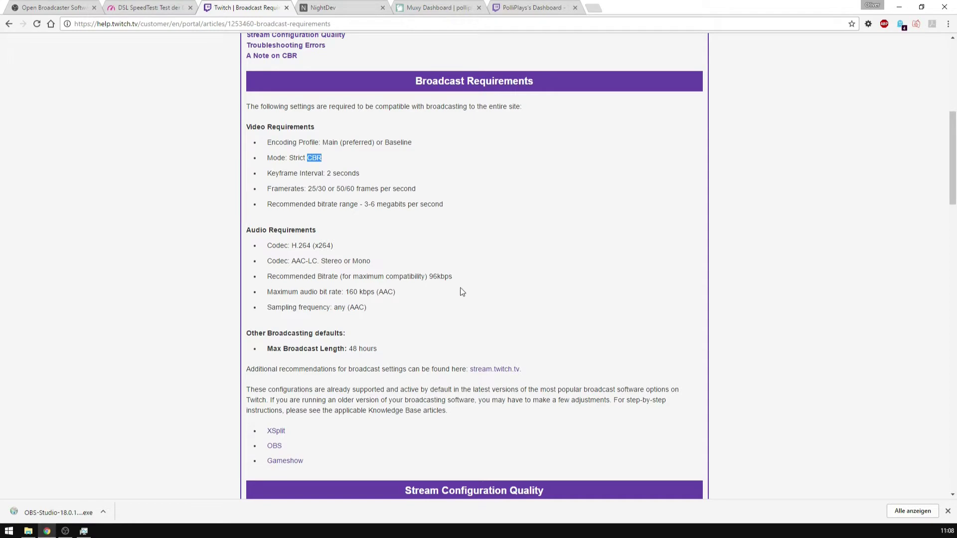
pyautogui.click(500, 369)
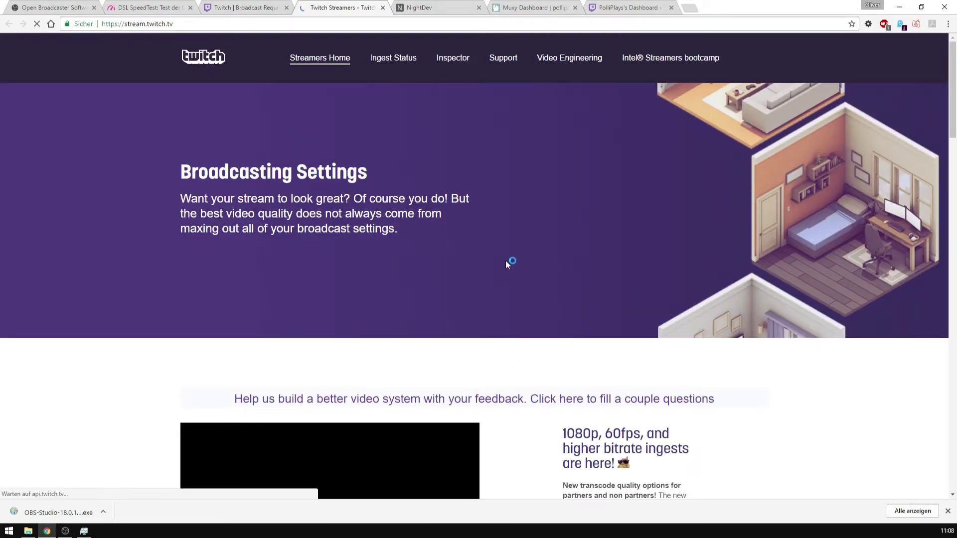
pyautogui.scroll(-10, 506, 255)
pyautogui.scroll(-3, 507, 255)
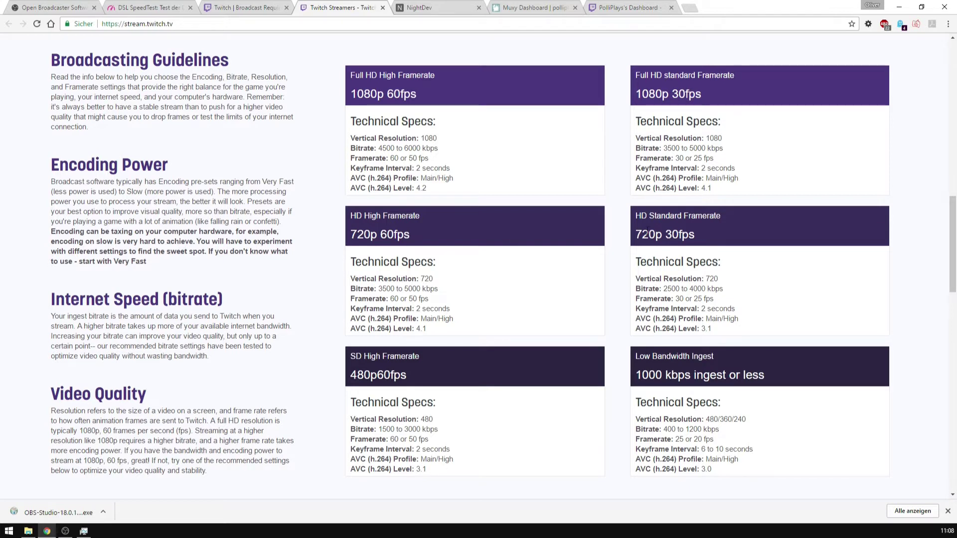
pyautogui.moveTo(637, 235); pyautogui.dragTo(703, 236)
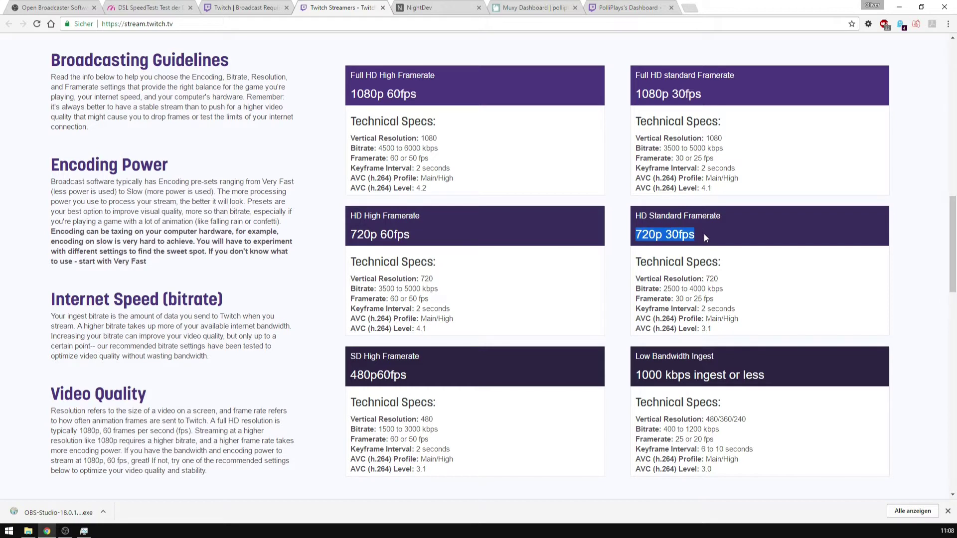
pyautogui.click(704, 235)
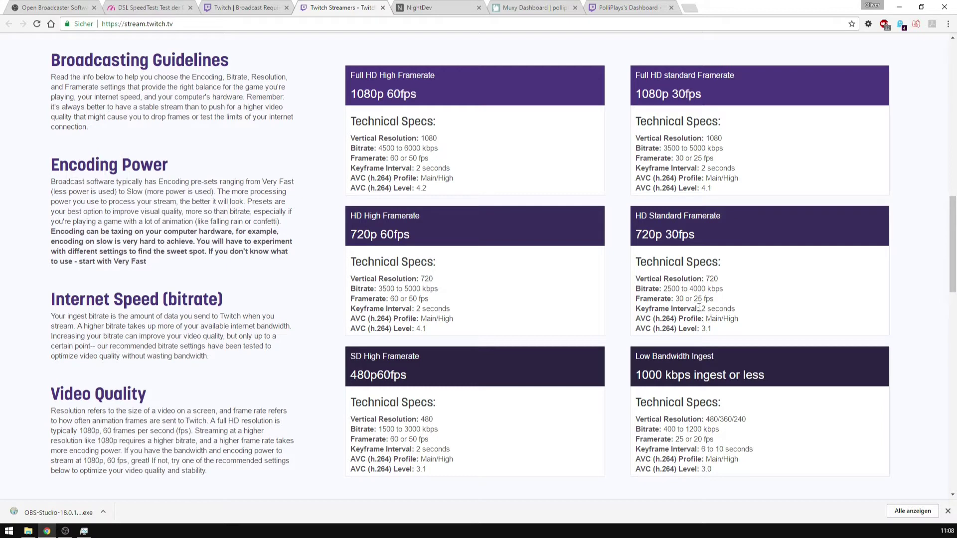
pyautogui.moveTo(713, 329); pyautogui.dragTo(701, 328)
pyautogui.click(718, 332)
# Switch to OBS, enter "--level 3.1" in the x264 options and recheck the 720p 30fps AVC level in the browser before returning.
pyautogui.click(66, 530)
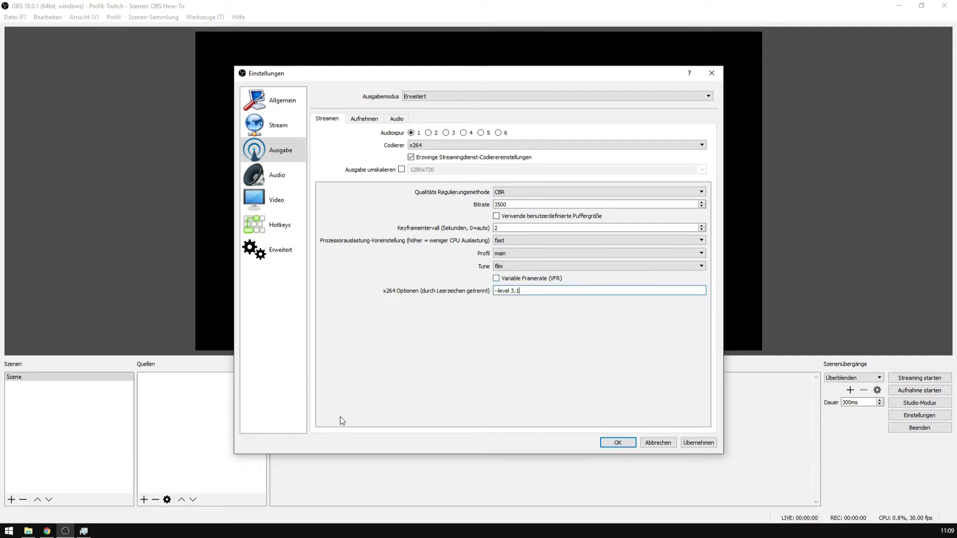
pyautogui.click(48, 531)
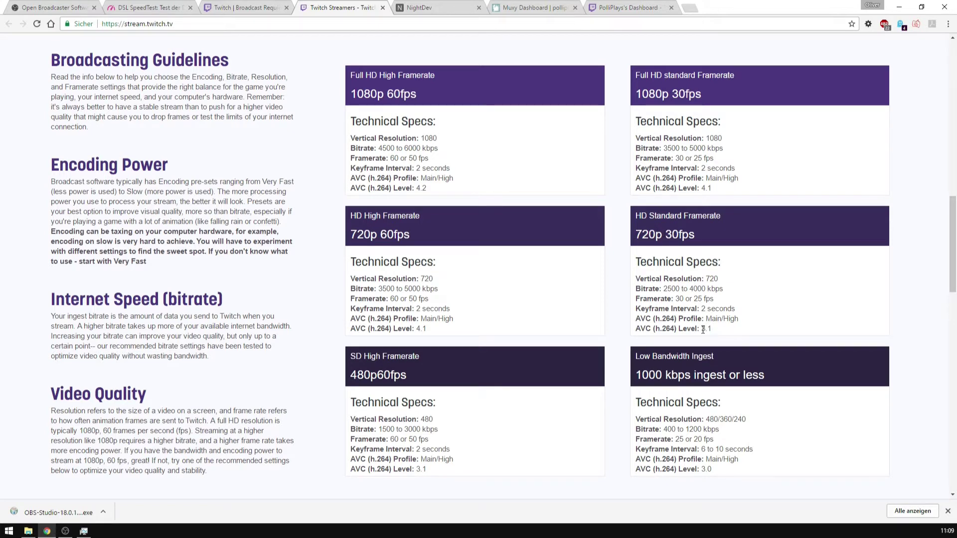
pyautogui.moveTo(701, 329); pyautogui.dragTo(713, 329)
pyautogui.click(713, 327)
pyautogui.click(65, 531)
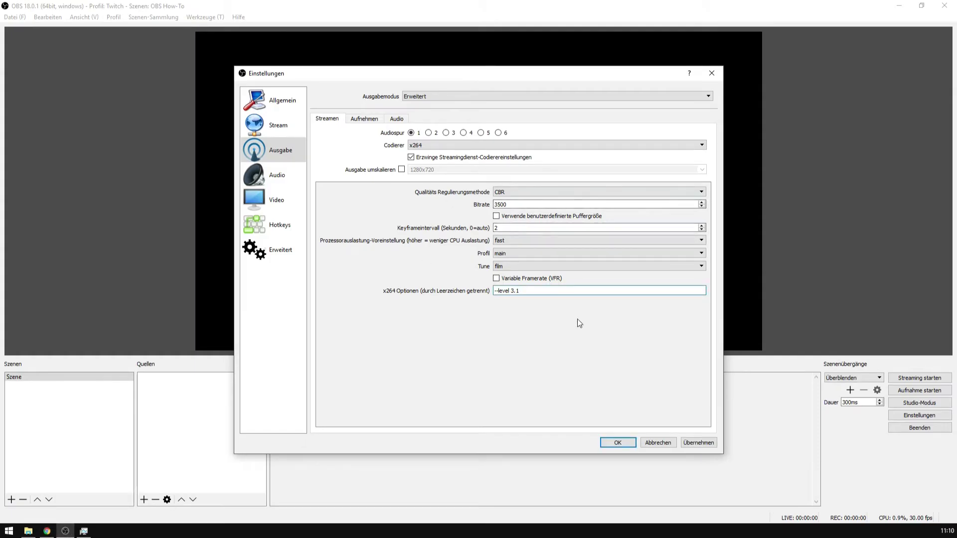
# Select the fast CPU usage preset for the x264 encoder and clear the x264 options.
pyautogui.click(507, 241)
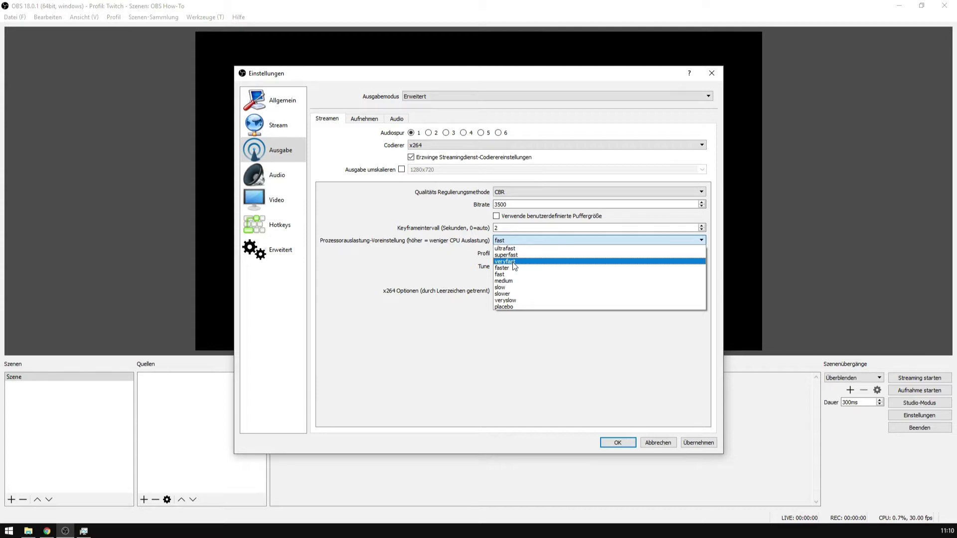
pyautogui.click(515, 274)
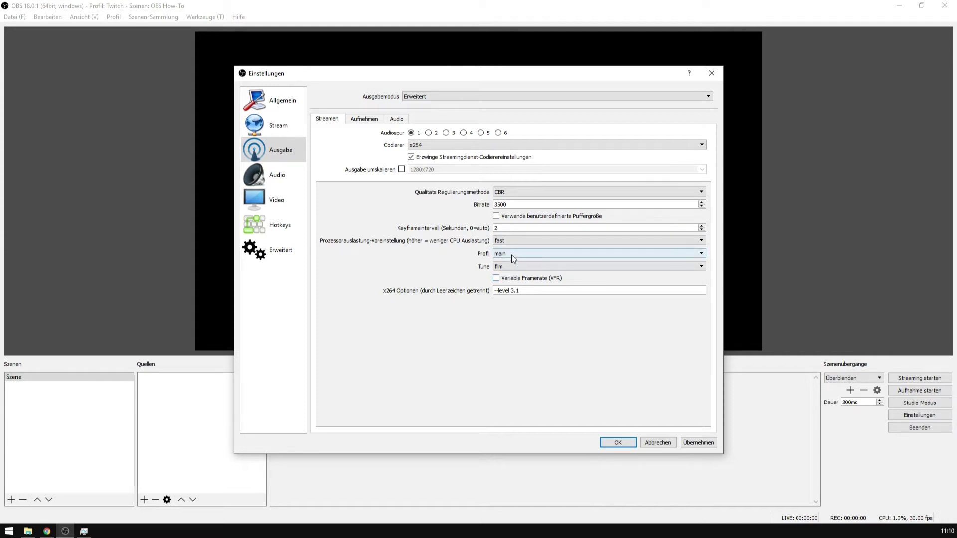
pyautogui.moveTo(523, 291); pyautogui.dragTo(467, 295)
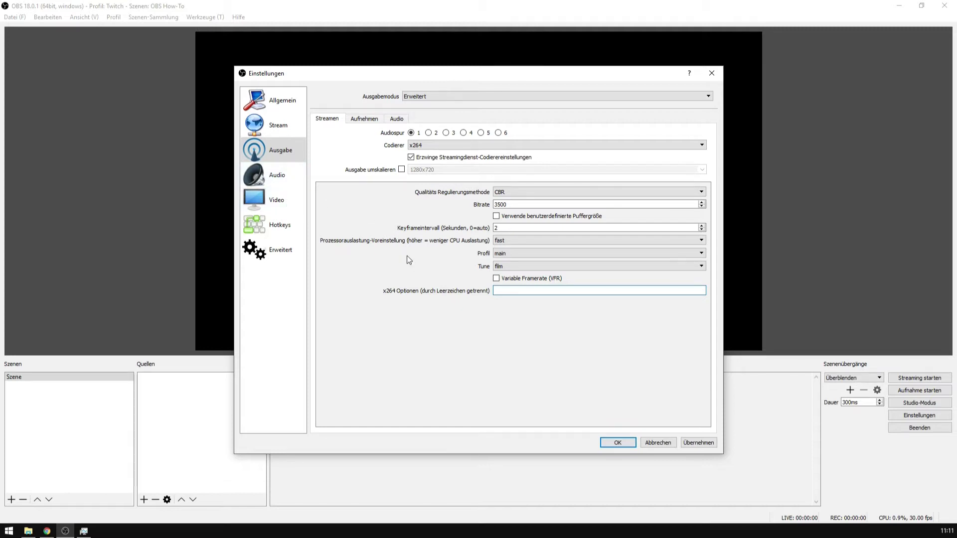
# Try the animation Tune option for the stream encoder and set Tune back to film.
pyautogui.click(503, 267)
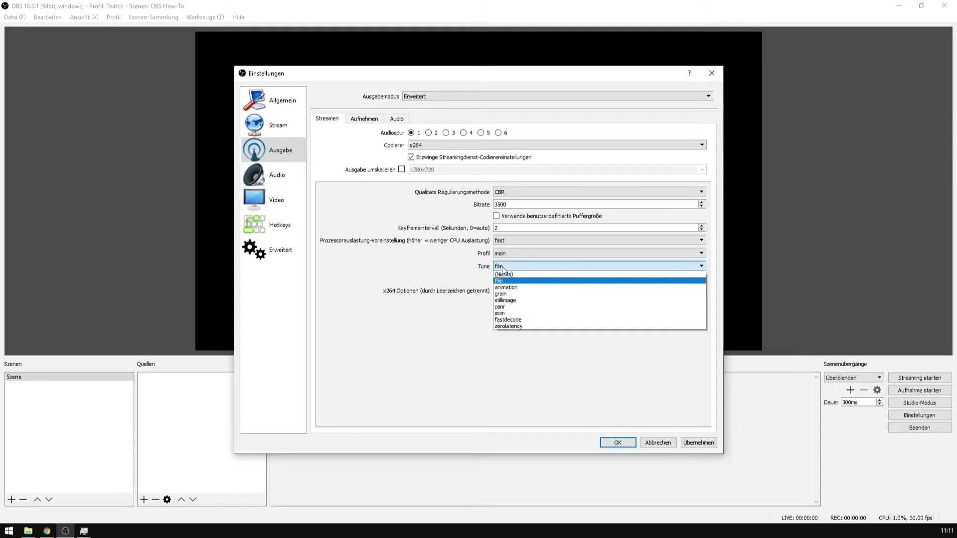
pyautogui.click(504, 282)
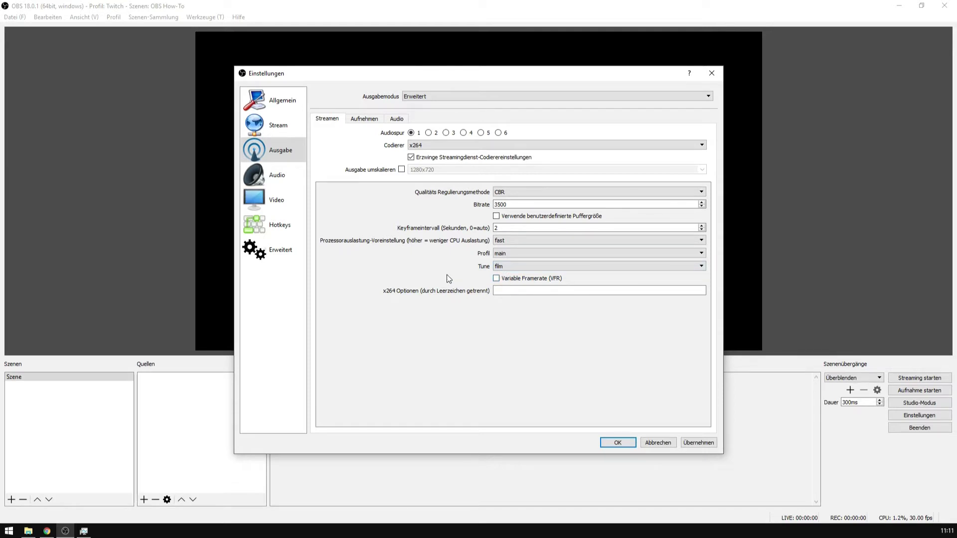
pyautogui.click(502, 268)
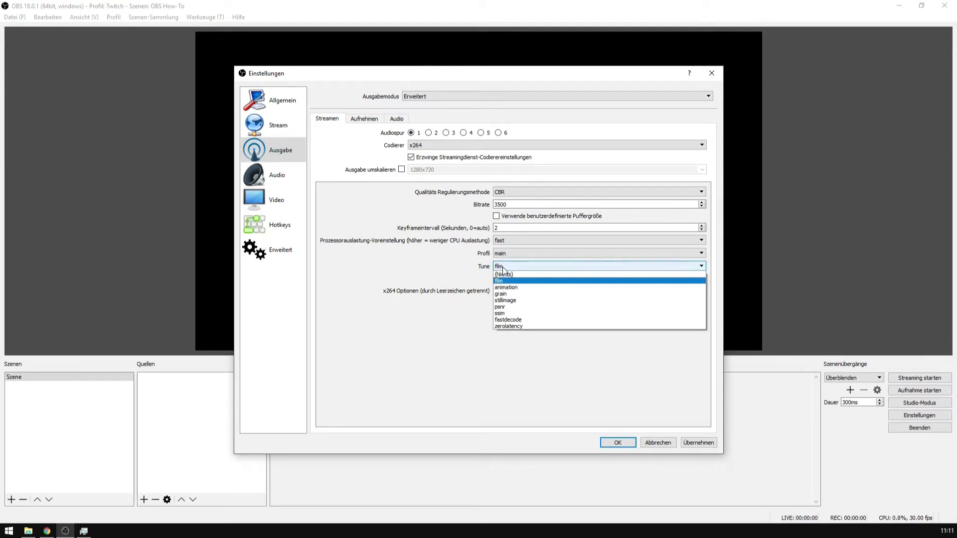
pyautogui.click(511, 291)
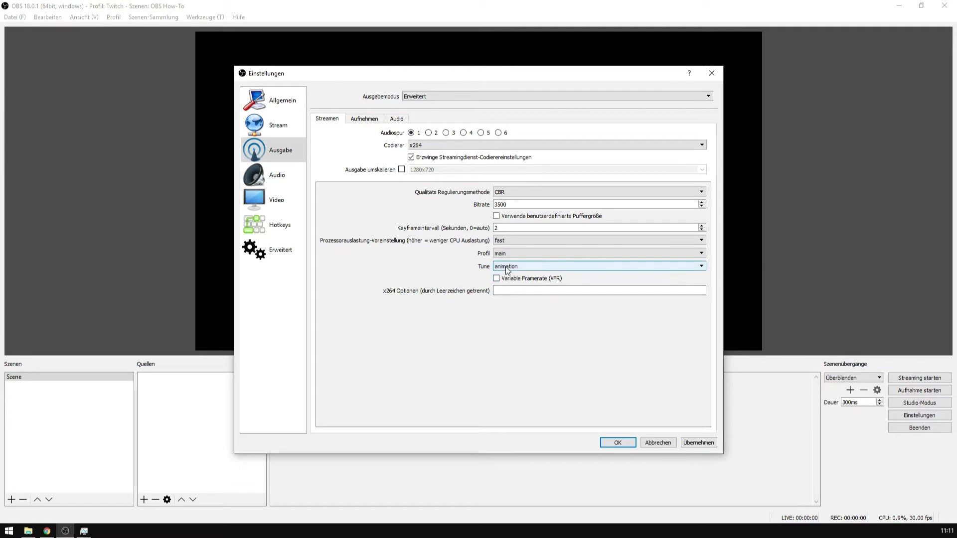
pyautogui.click(505, 267)
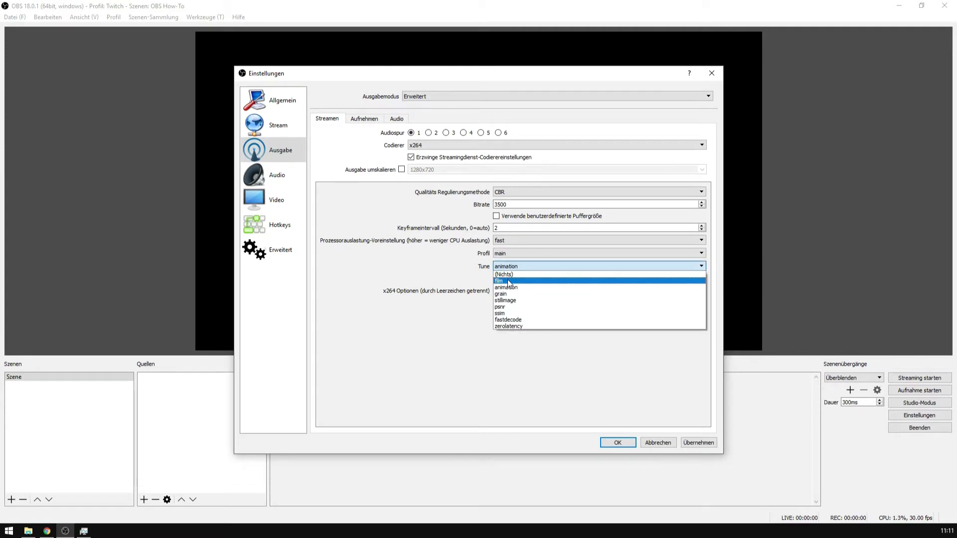
pyautogui.click(507, 279)
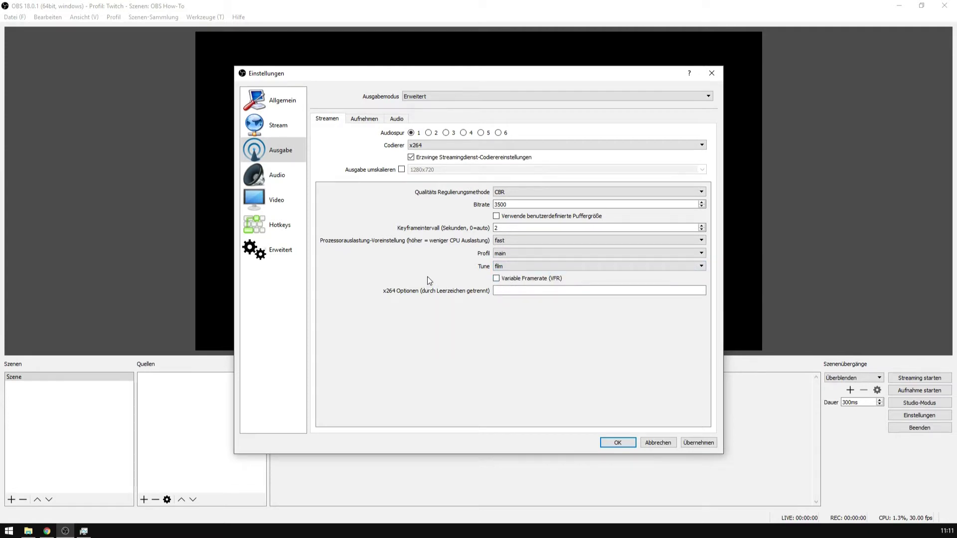
pyautogui.click(508, 267)
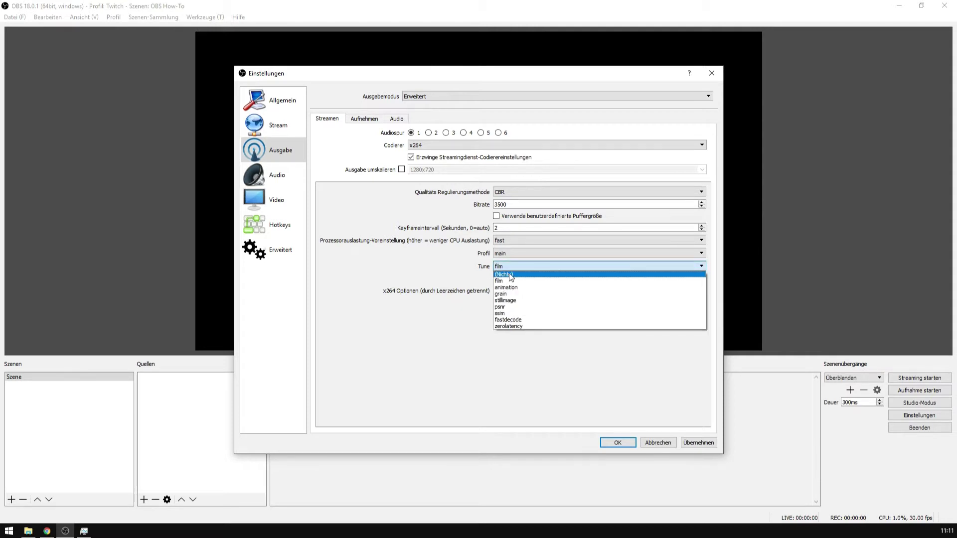
pyautogui.click(504, 281)
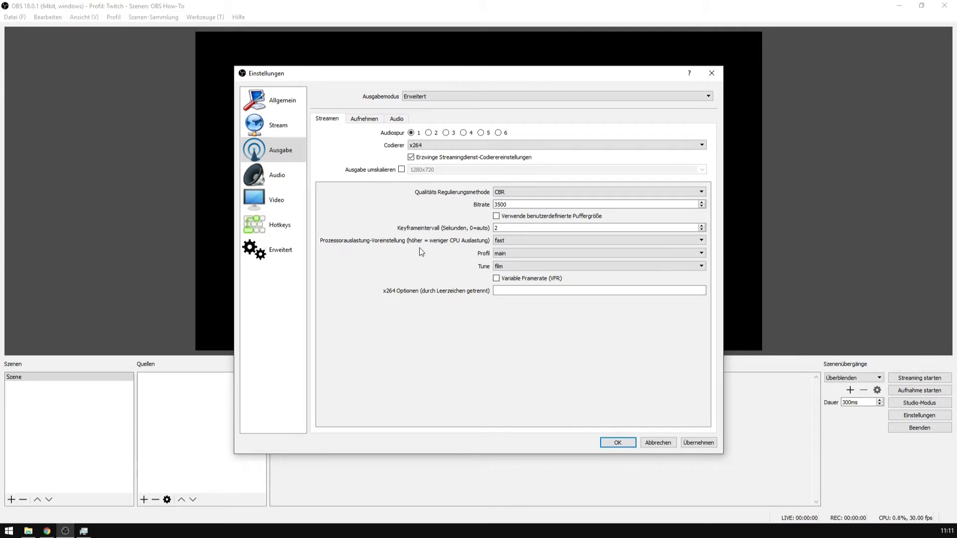
# Highlight the streaming bitrate, check the CPU load per core in the Task Manager and minimize it.
pyautogui.doubleClick(511, 205)
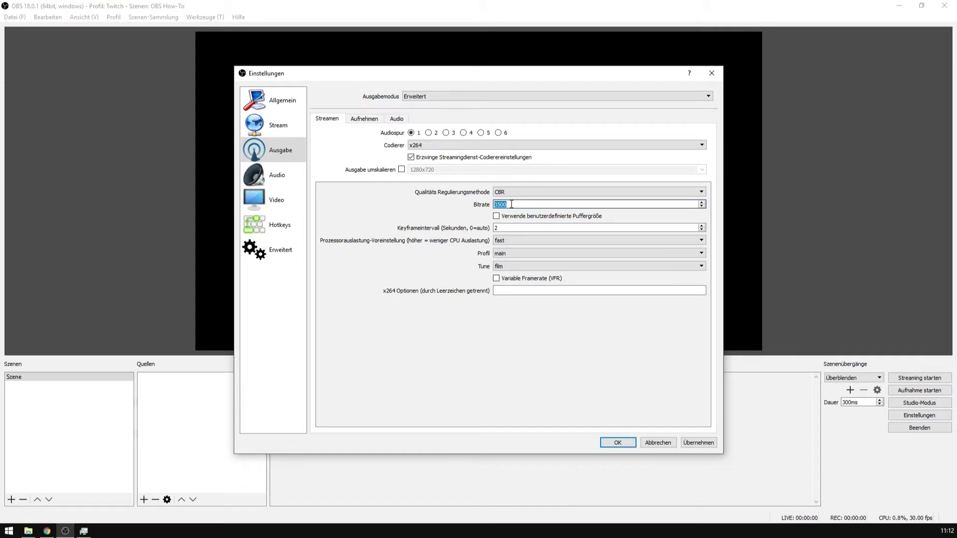
pyautogui.click(512, 203)
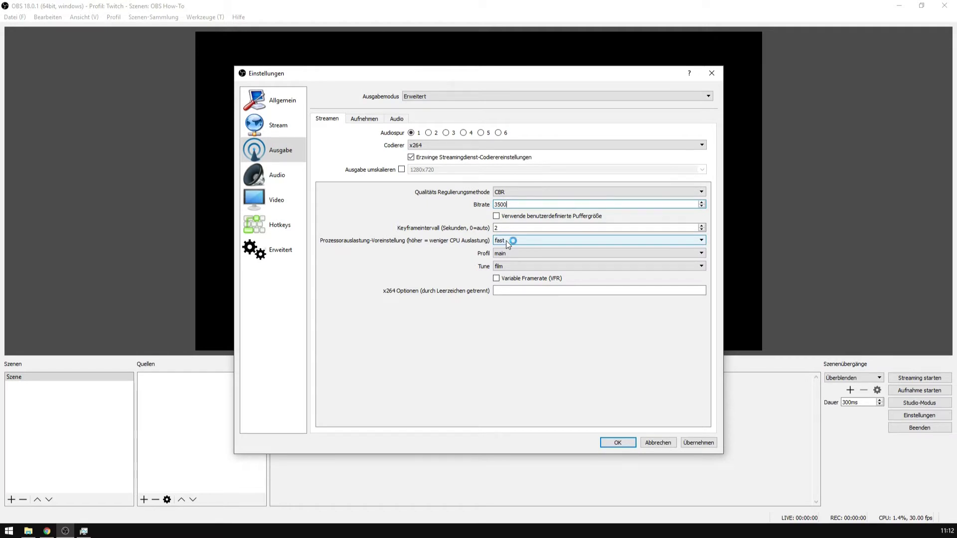
pyautogui.click(84, 531)
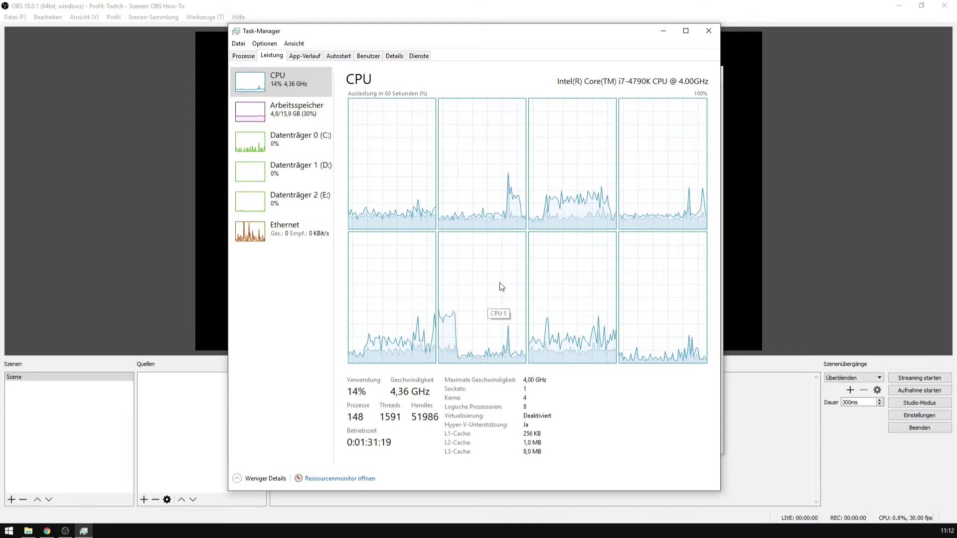
pyautogui.click(664, 34)
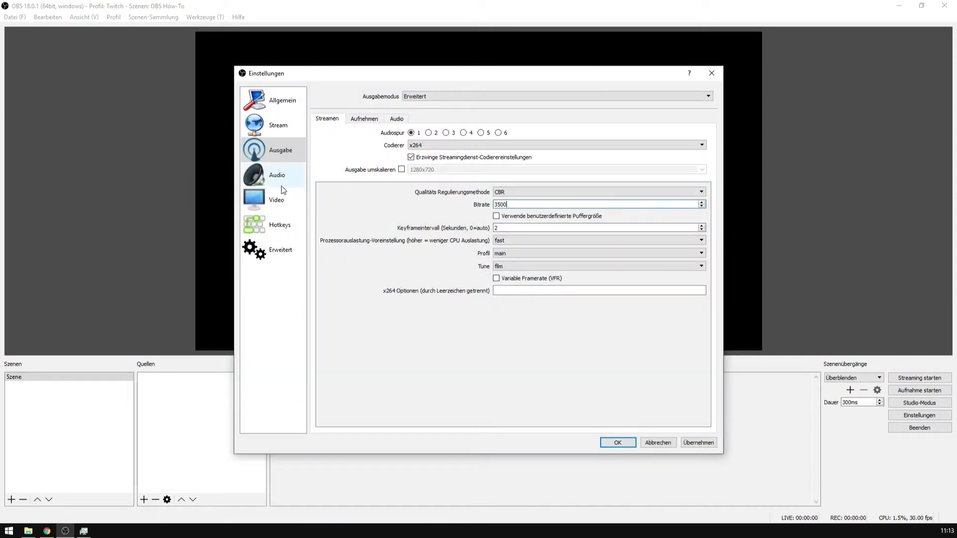
# Open the Aufnehmen output settings, review the available recording formats and select flv.
pyautogui.click(368, 122)
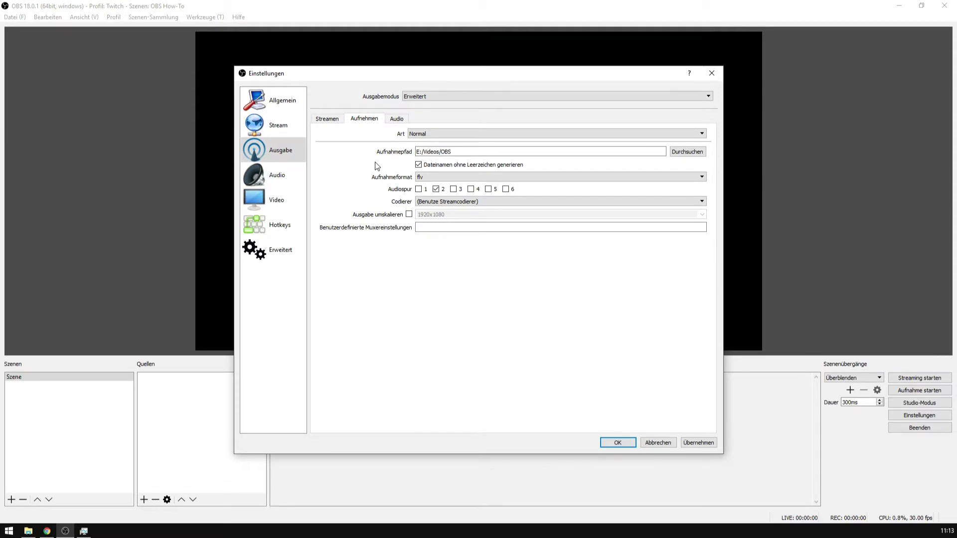
pyautogui.click(433, 177)
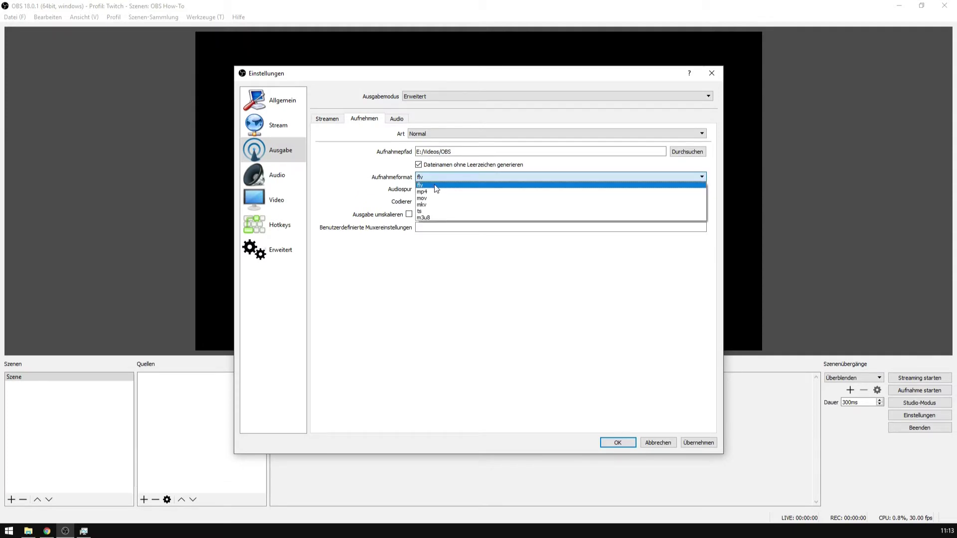
pyautogui.click(436, 187)
pyautogui.click(431, 178)
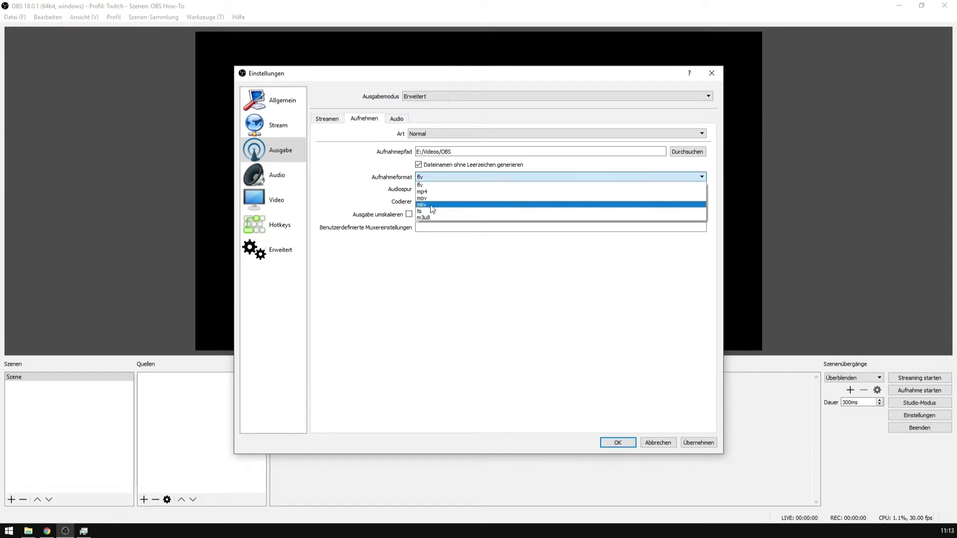
pyautogui.click(430, 186)
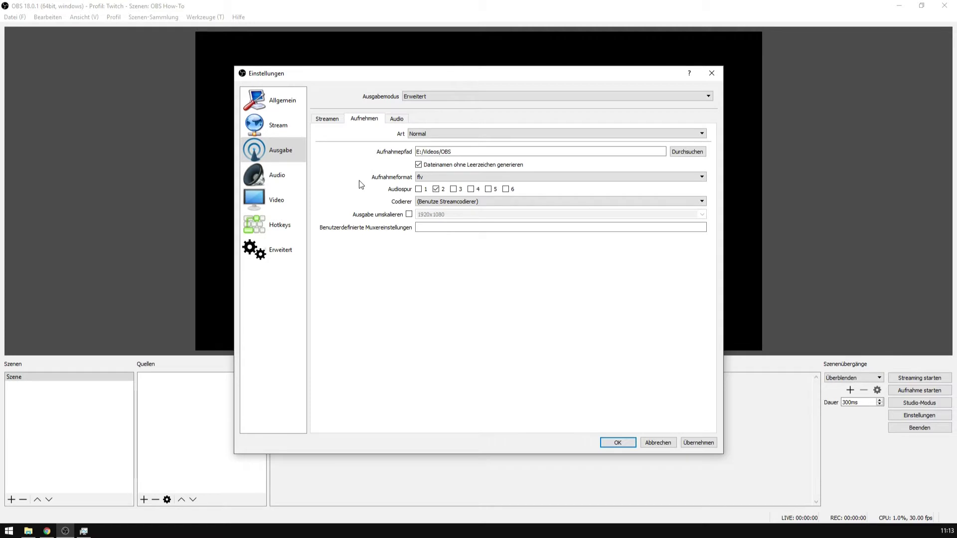
# View the audio track bitrates, check the maximum audio bit rate in the browser's Broadcast Requirements article and return to the Streamen settings in OBS.
pyautogui.click(399, 120)
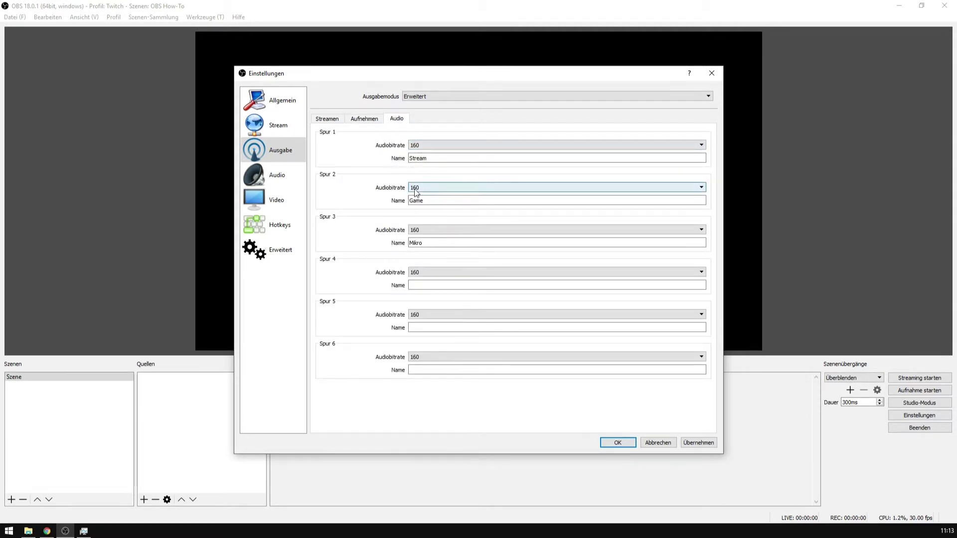
pyautogui.click(48, 532)
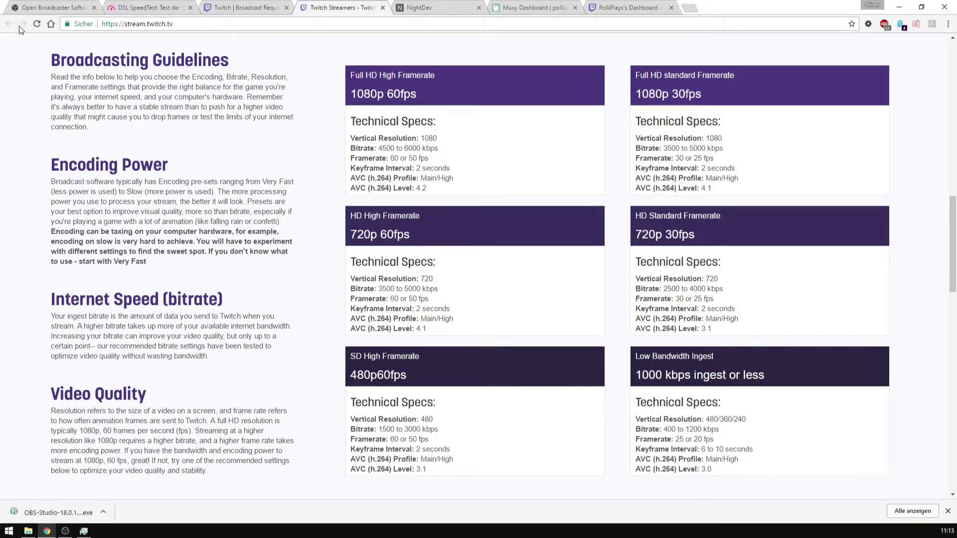
pyautogui.click(213, 8)
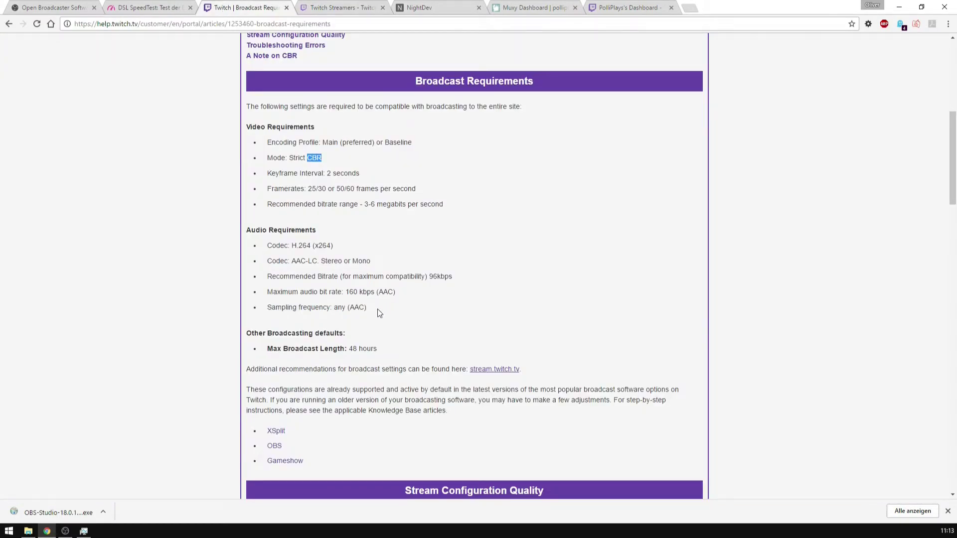
pyautogui.moveTo(349, 292); pyautogui.dragTo(376, 293)
pyautogui.click(390, 304)
pyautogui.click(398, 316)
pyautogui.click(66, 531)
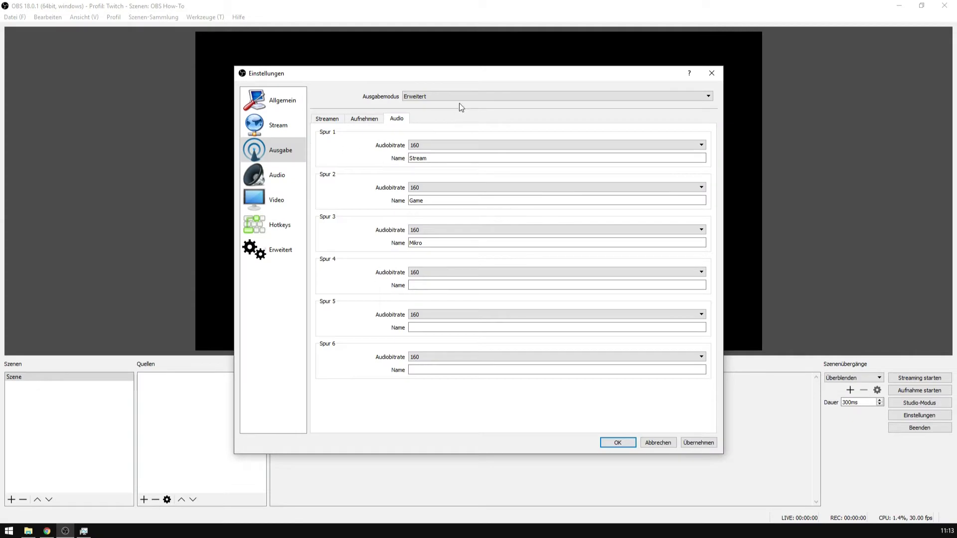
pyautogui.click(328, 120)
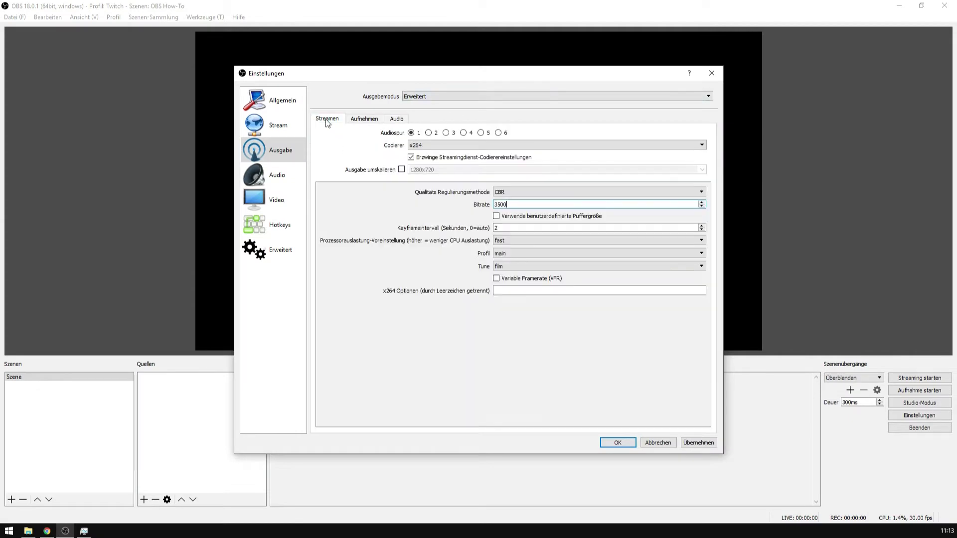
# Open the Audio settings and check the default sample format of the SPDIF-Out playback device in the Windows Sound dialog.
pyautogui.click(272, 178)
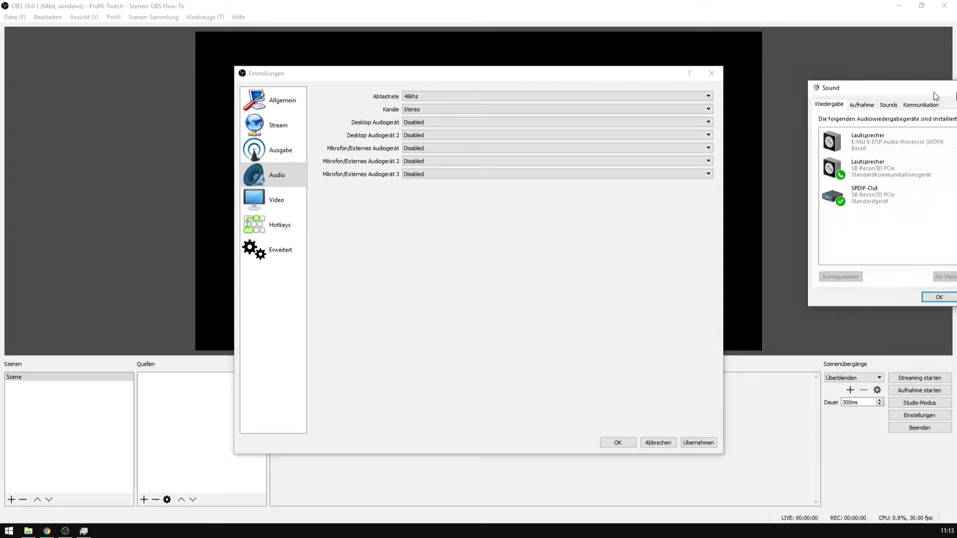
pyautogui.moveTo(947, 86); pyautogui.dragTo(520, 88)
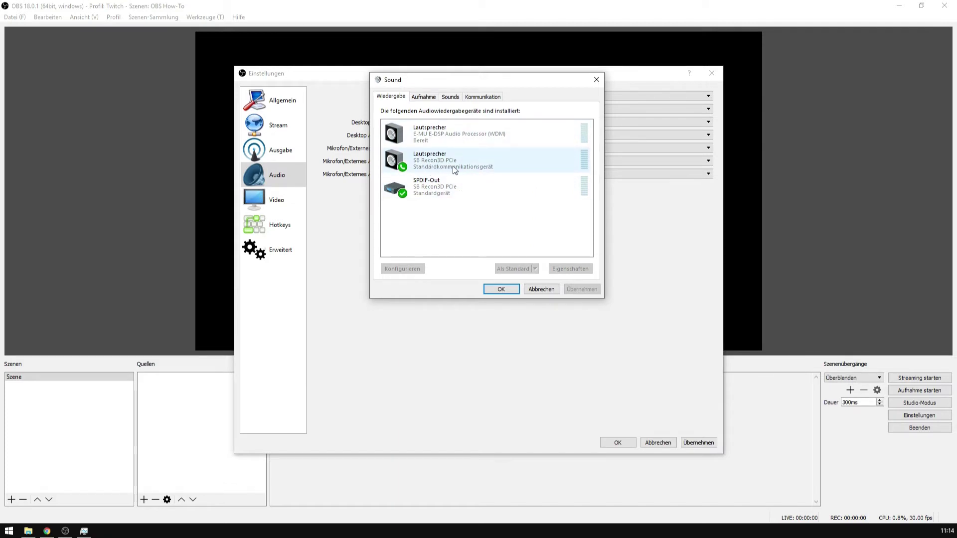
pyautogui.click(439, 144)
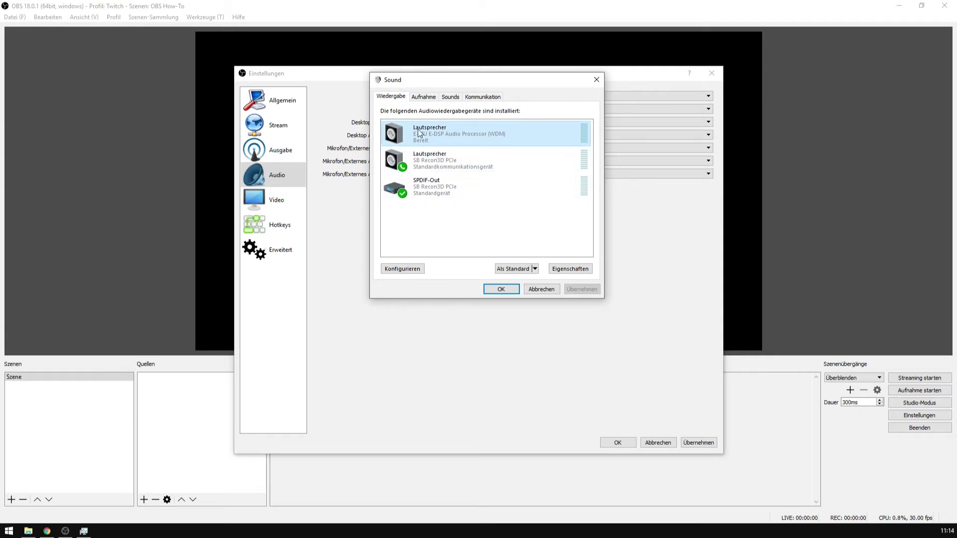
pyautogui.click(423, 187)
pyautogui.rightClick(422, 186)
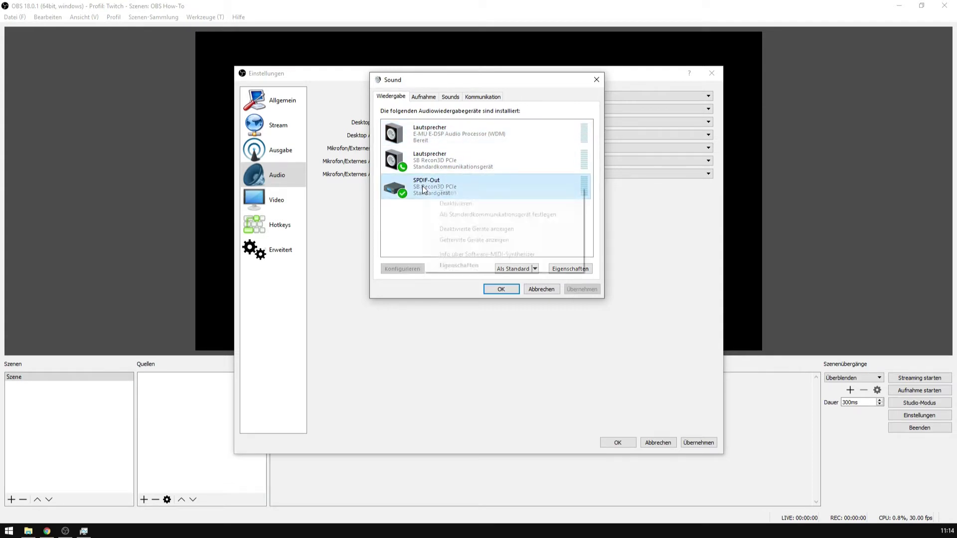
pyautogui.click(461, 267)
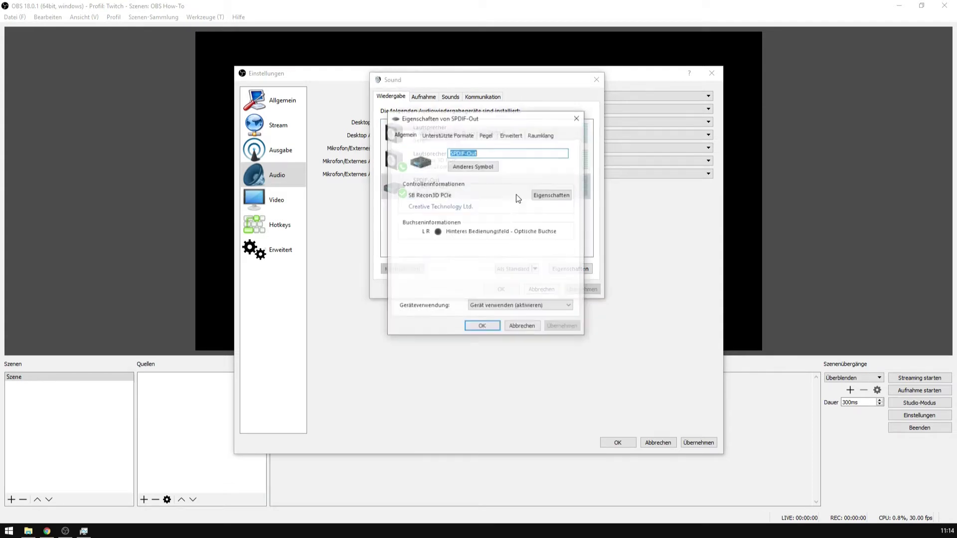
pyautogui.click(512, 139)
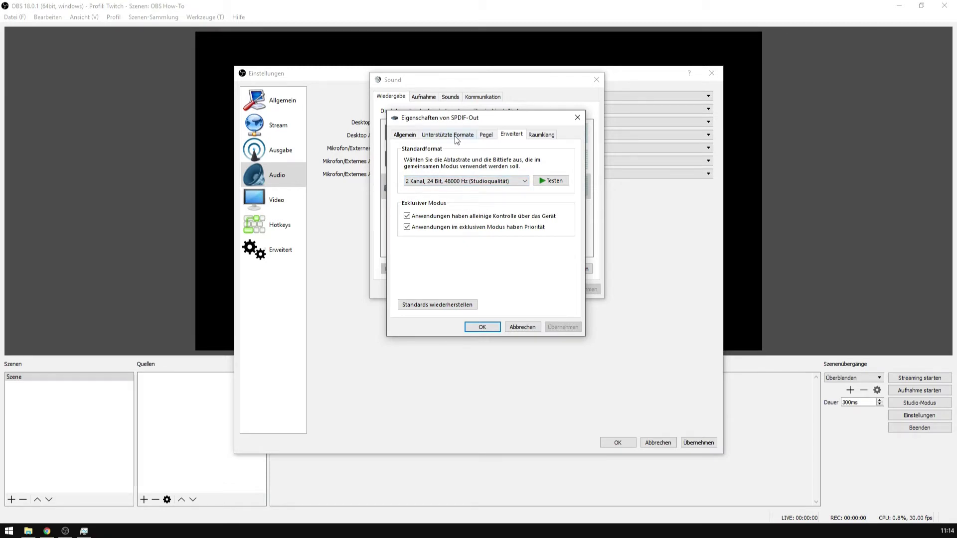
pyautogui.click(484, 327)
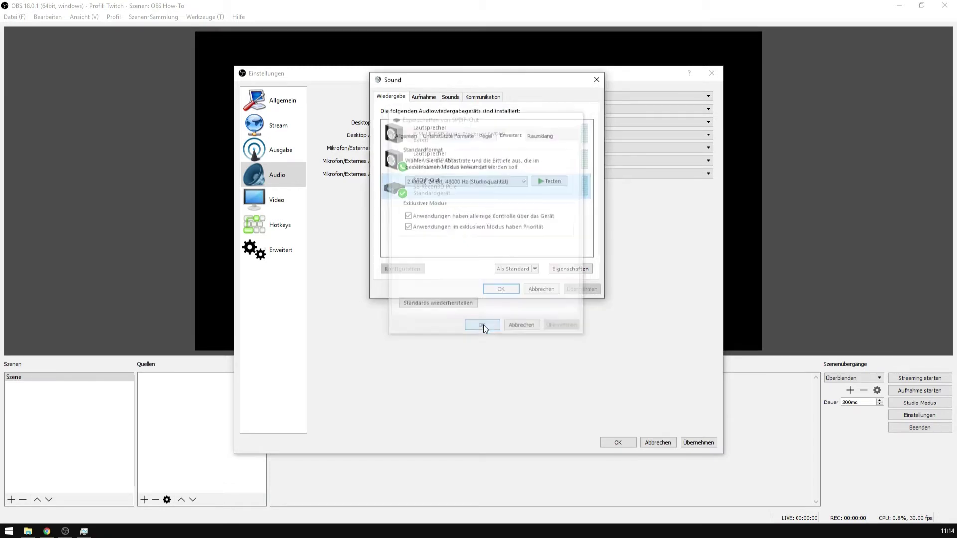
# Check the default sample format of the SB Recon3D PCIe Lautsprecher playback device and leave its properties without changes.
pyautogui.rightClick(433, 163)
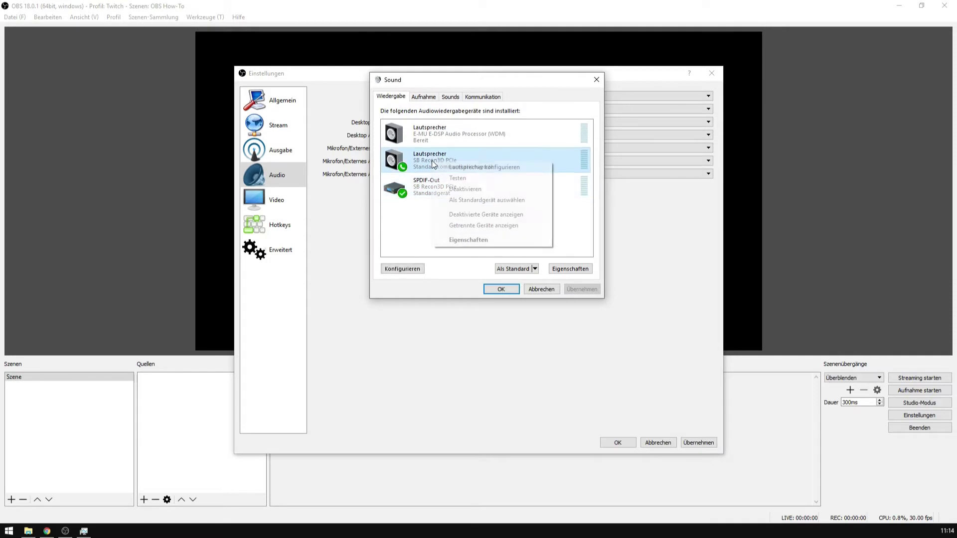
pyautogui.click(467, 240)
pyautogui.click(453, 135)
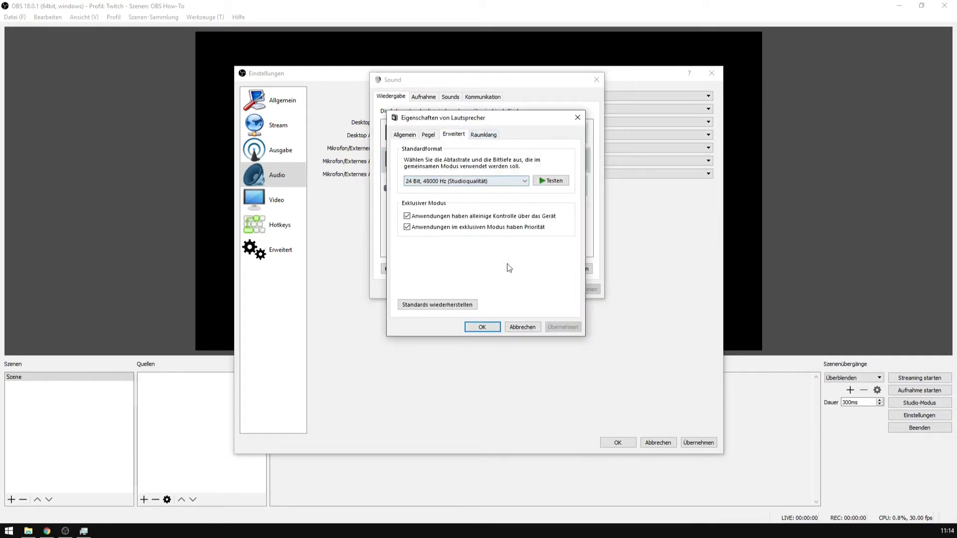
pyautogui.click(522, 327)
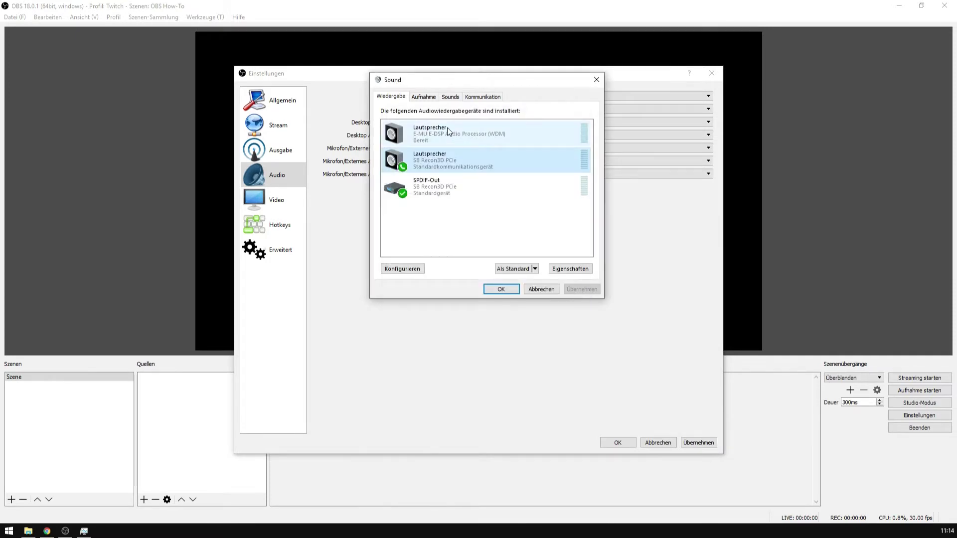
# Check the advanced properties of the Digital-In recording device, return to the playback devices and close the Sound dialog.
pyautogui.click(424, 97)
pyautogui.click(426, 162)
pyautogui.rightClick(425, 163)
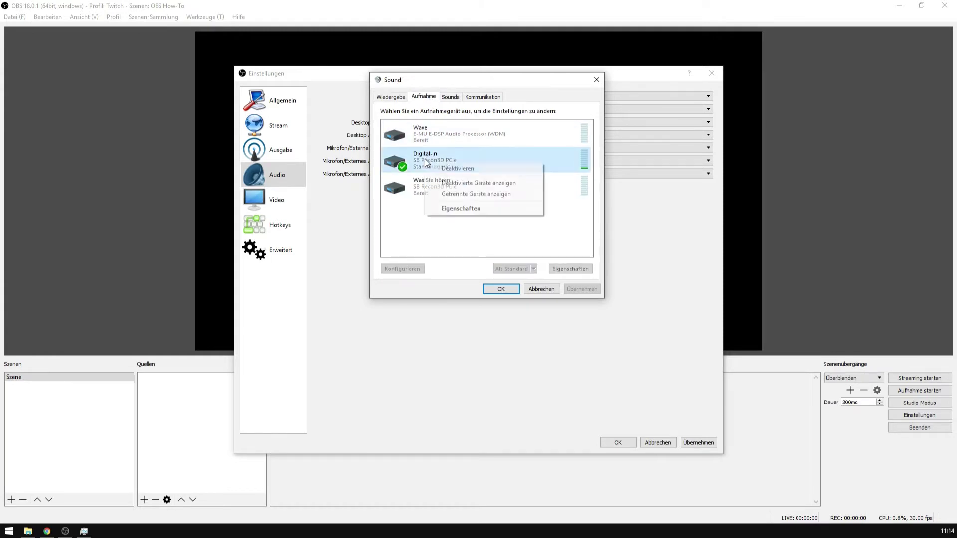
pyautogui.click(460, 211)
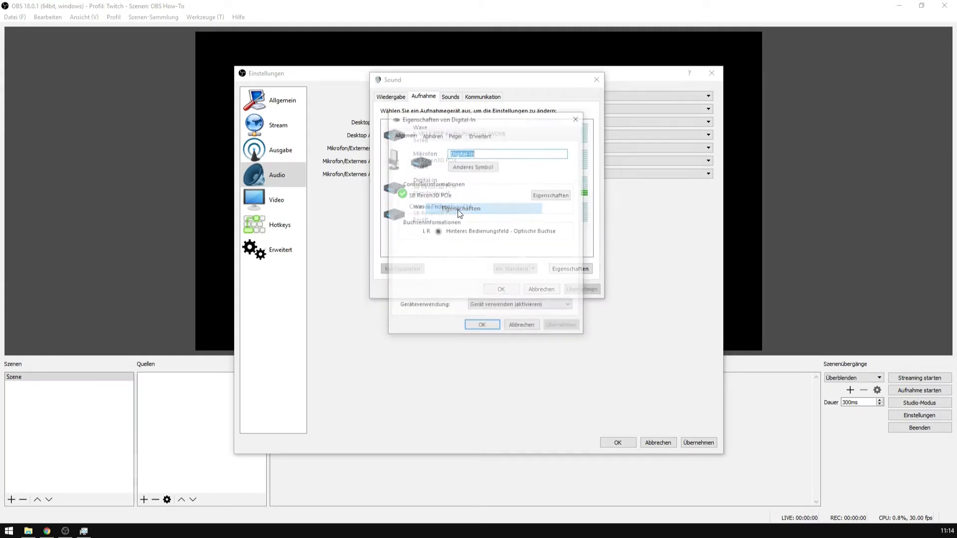
pyautogui.click(478, 135)
pyautogui.click(522, 328)
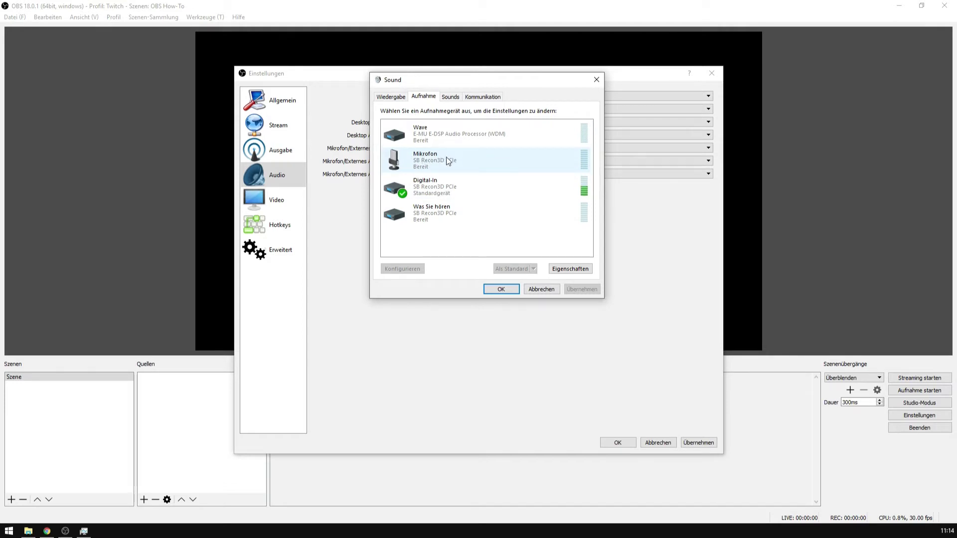
pyautogui.click(394, 102)
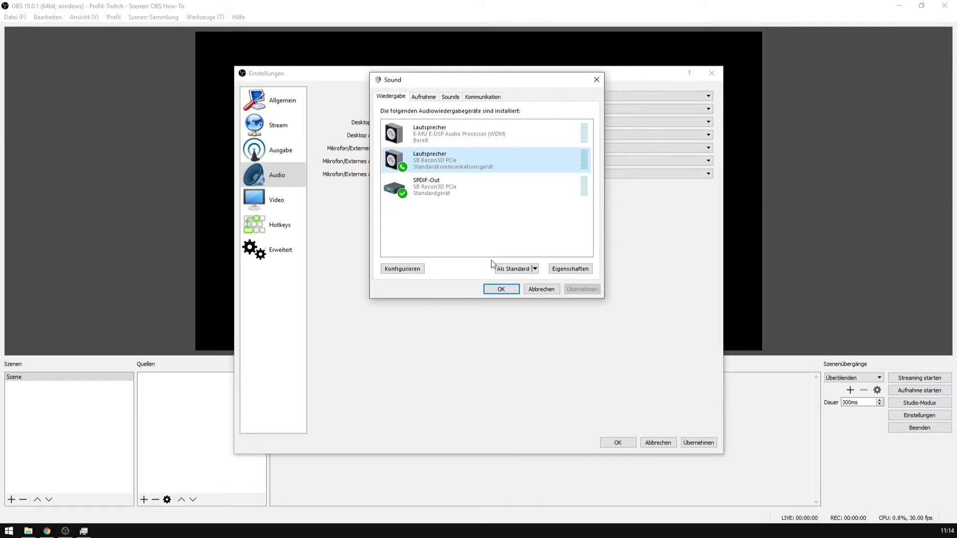
pyautogui.click(501, 289)
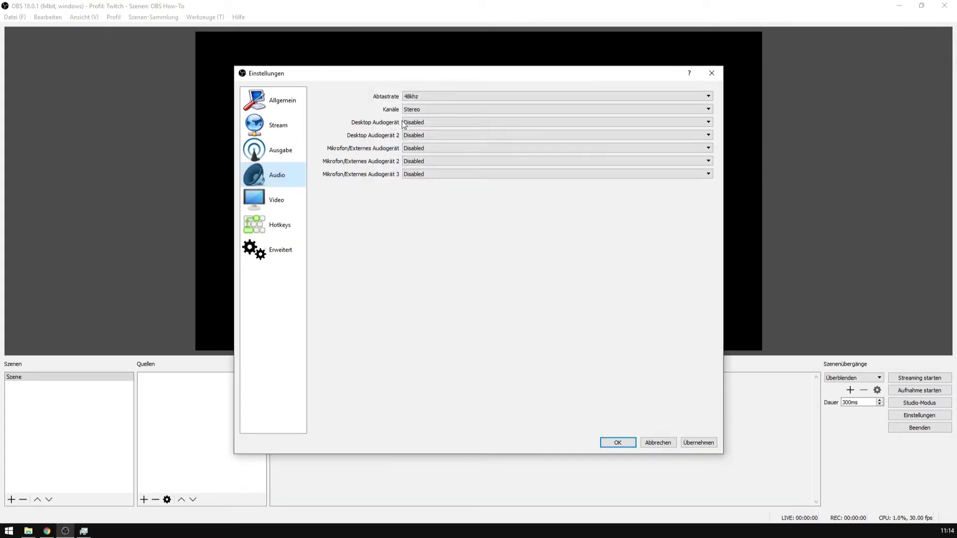
# In the Video settings, highlight the base resolution and select Lanczos (geschärfte Skalierung, 32 Stichproben) as the Skalierungs-Filter.
pyautogui.click(274, 202)
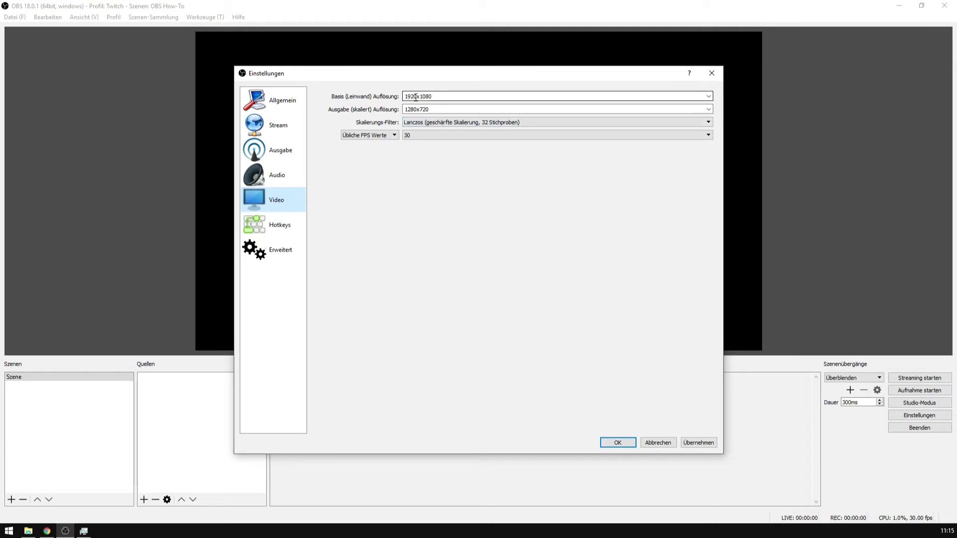
pyautogui.moveTo(415, 98)
pyautogui.mouseDown()
pyautogui.moveTo(435, 97)
pyautogui.moveTo(397, 100)
pyautogui.mouseUp()
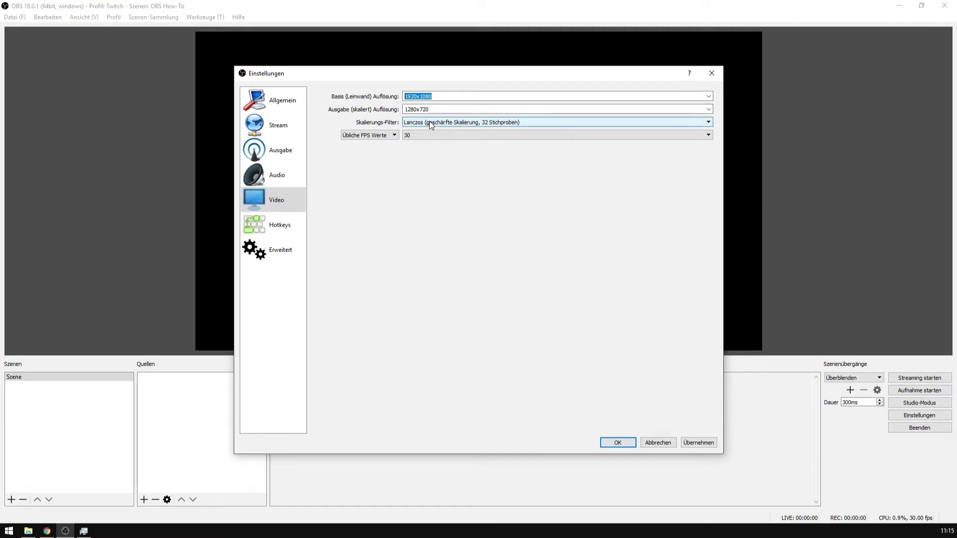
pyautogui.click(431, 123)
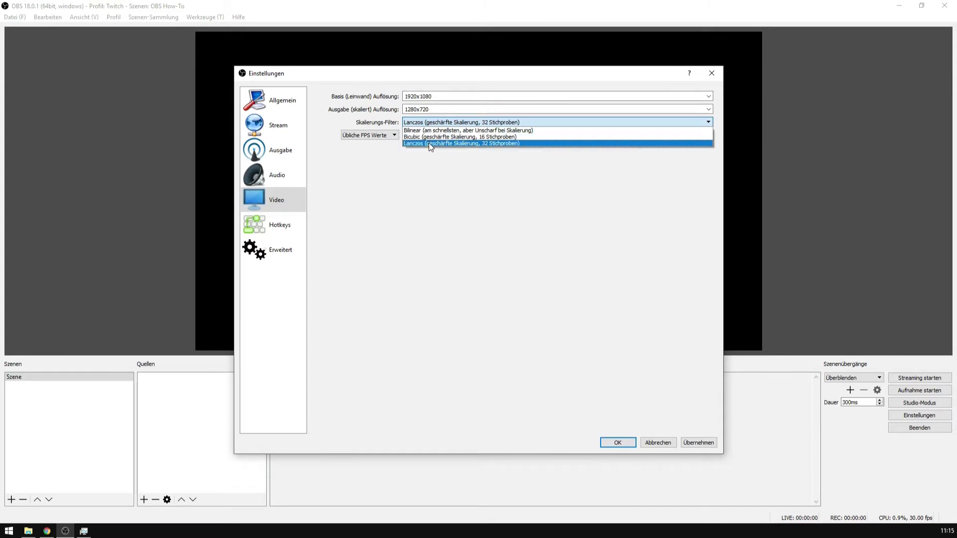
pyautogui.click(429, 143)
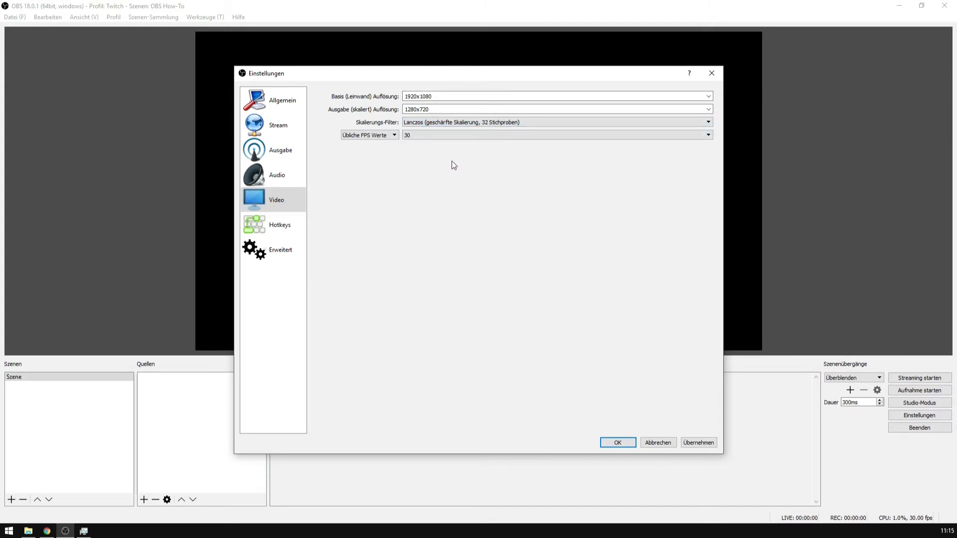
pyautogui.click(498, 121)
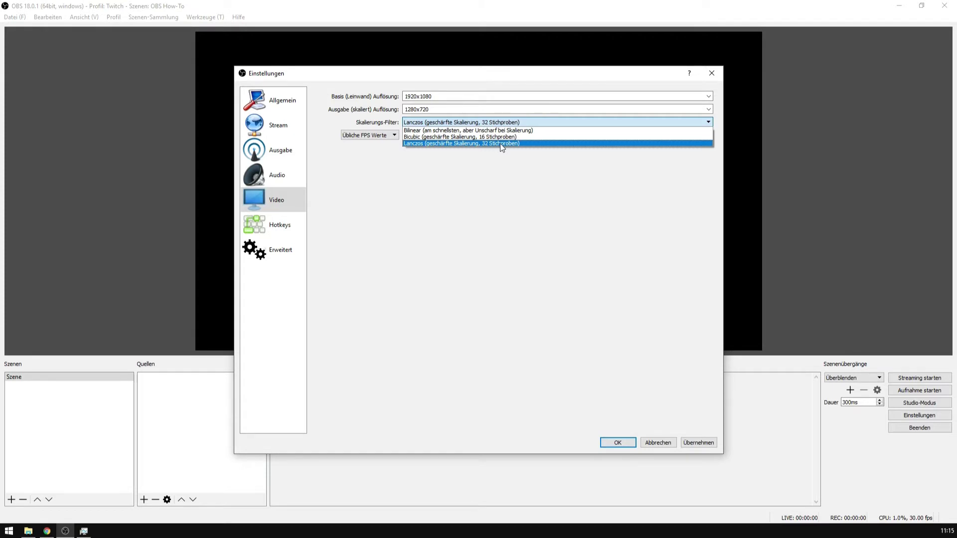
pyautogui.click(500, 143)
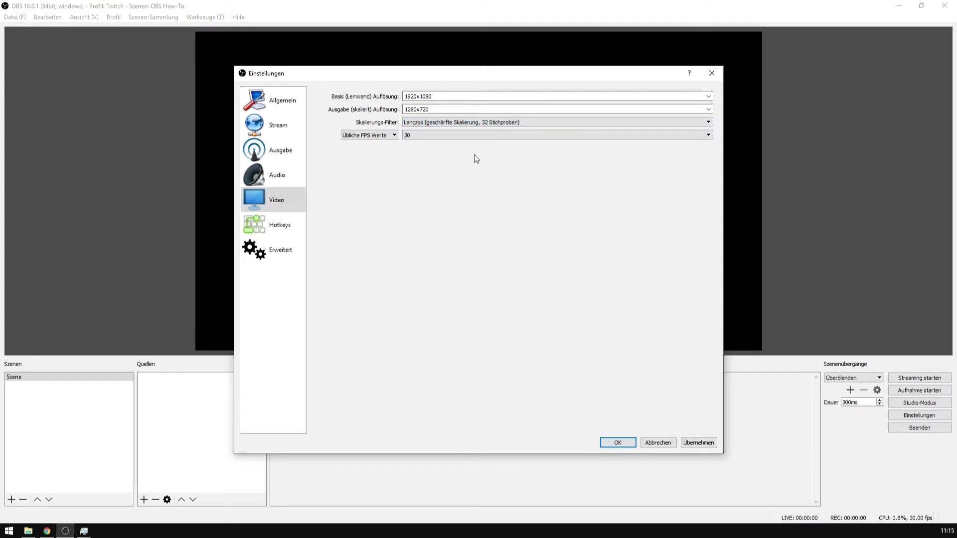
pyautogui.click(454, 122)
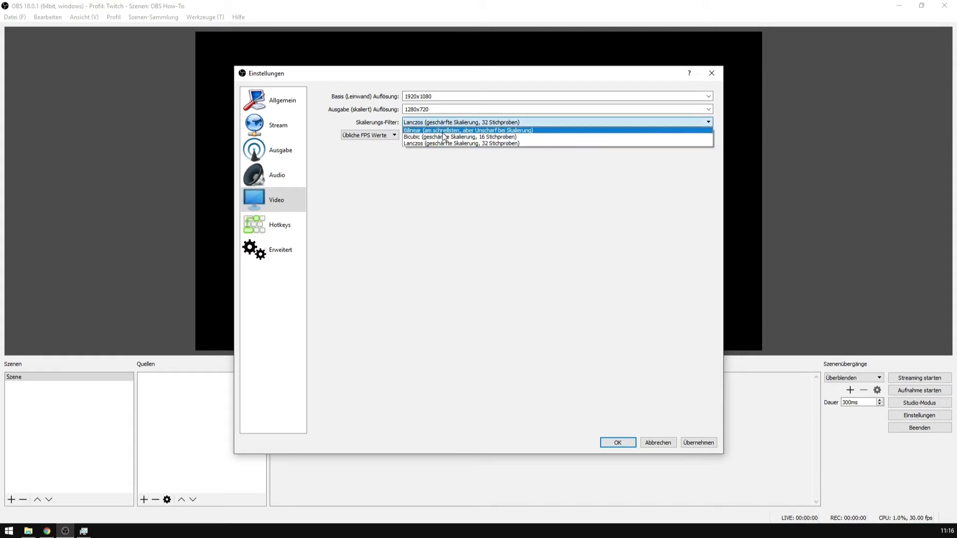
pyautogui.click(440, 143)
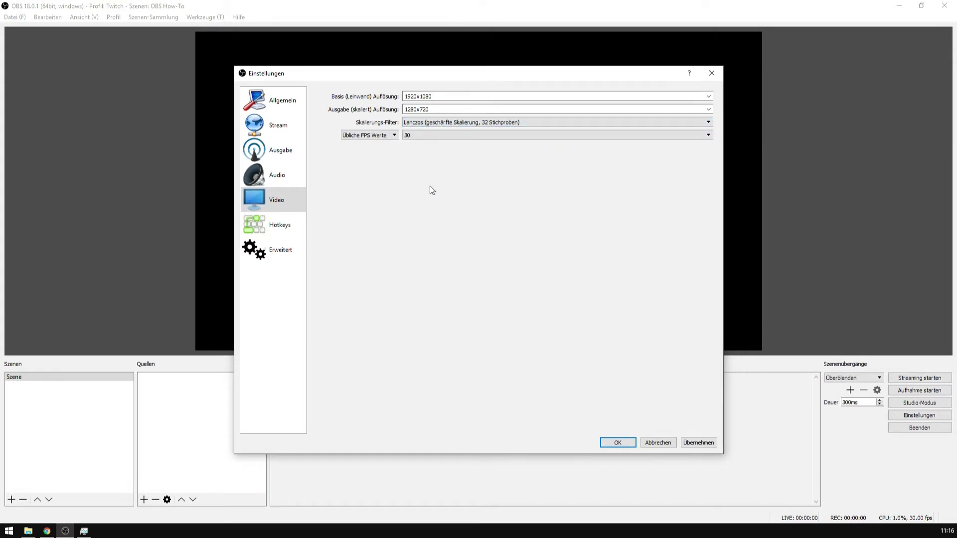
# Review the available common FPS values without changing the selection and view the Hotkeys settings.
pyautogui.click(415, 136)
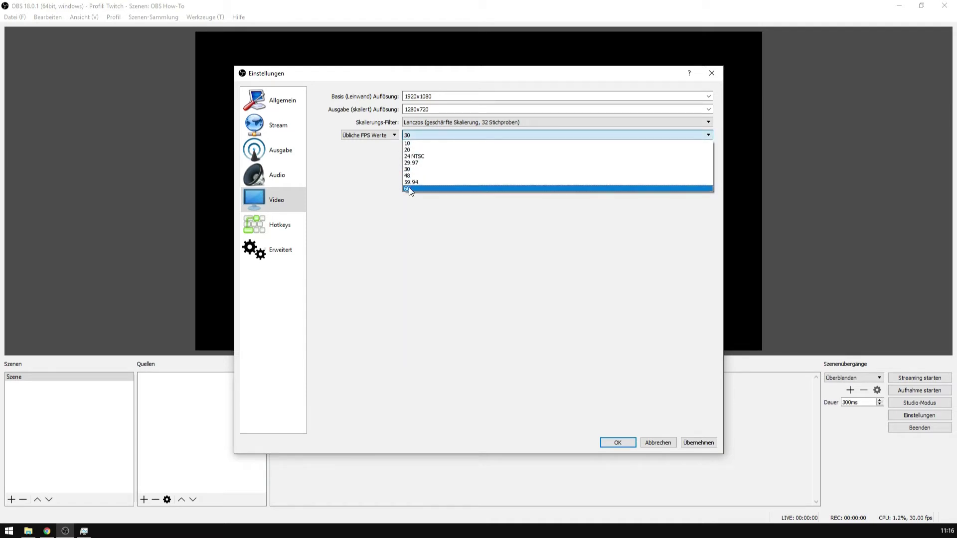
pyautogui.click(415, 134)
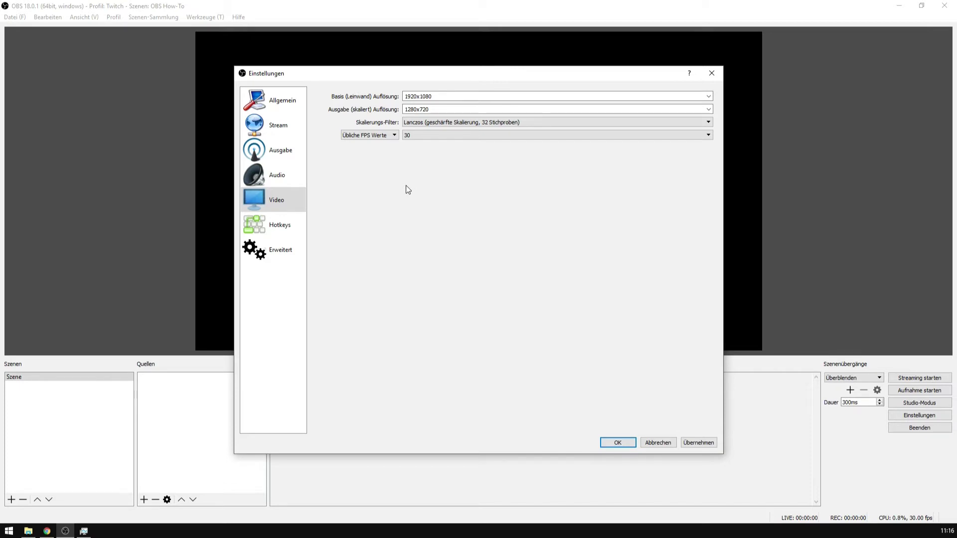
pyautogui.click(277, 224)
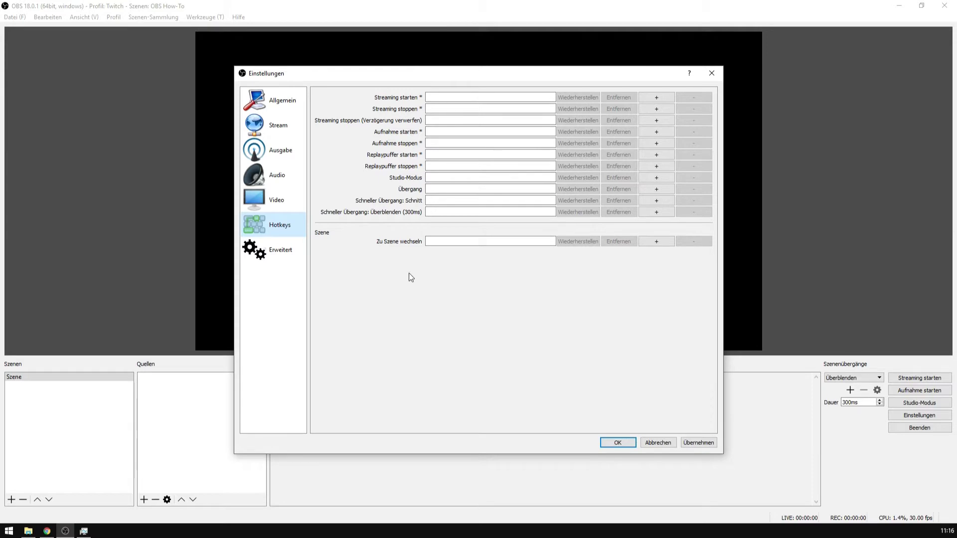
# In the Erweitert settings, keep Farbformat at NV12 and select 709 as the YUV-Farbmatrix.
pyautogui.click(274, 255)
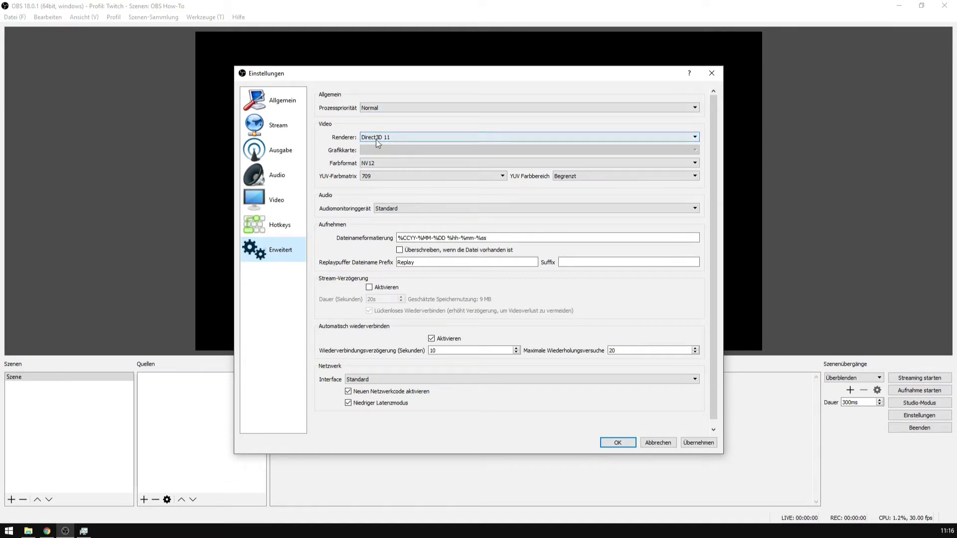
pyautogui.click(371, 165)
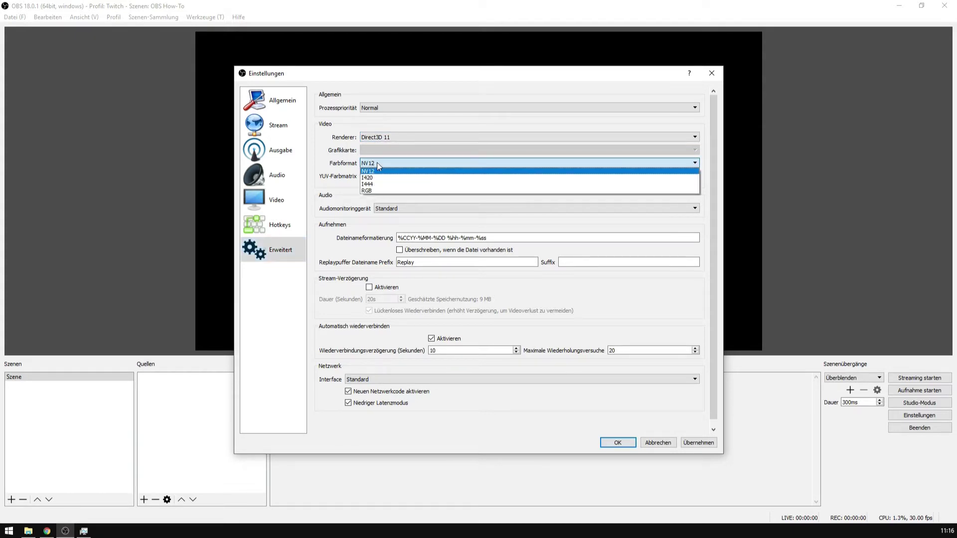
pyautogui.click(377, 163)
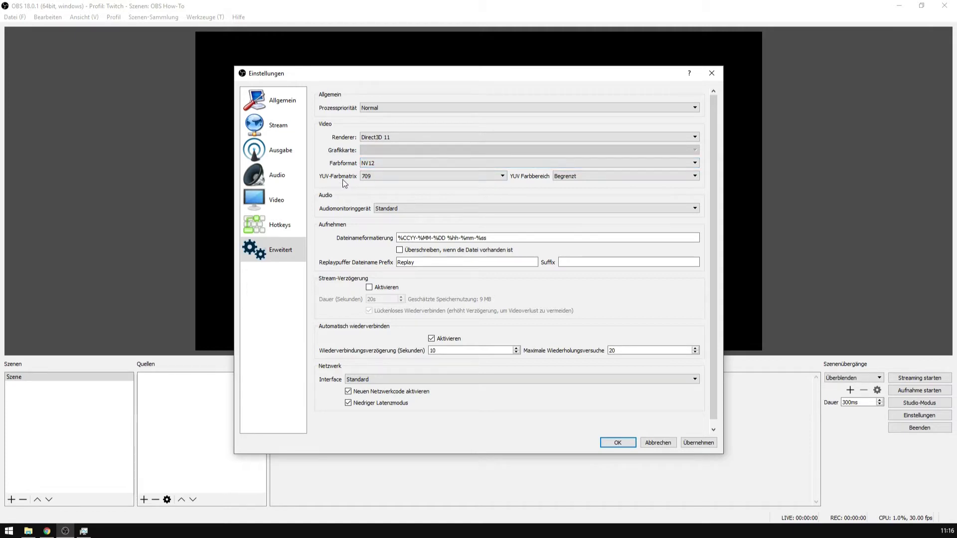
pyautogui.click(375, 177)
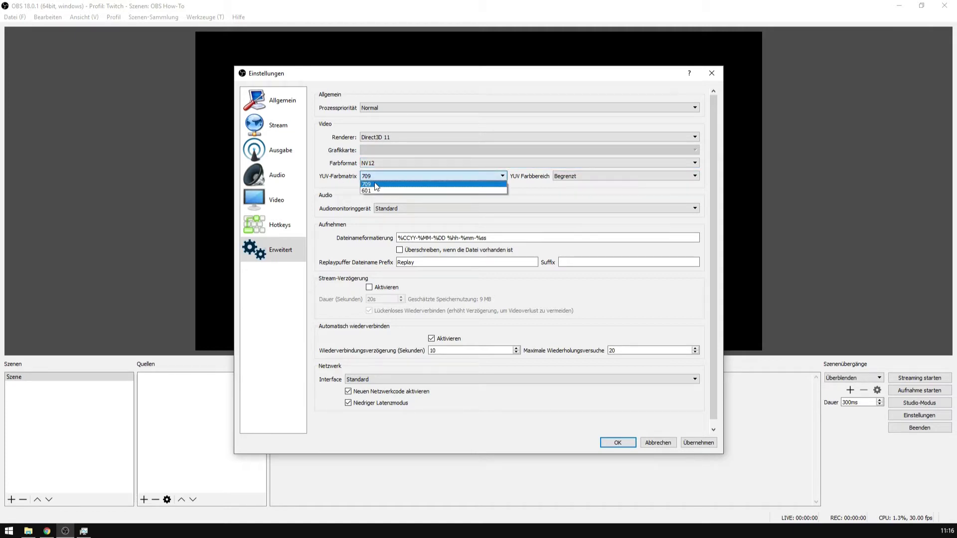
pyautogui.click(375, 185)
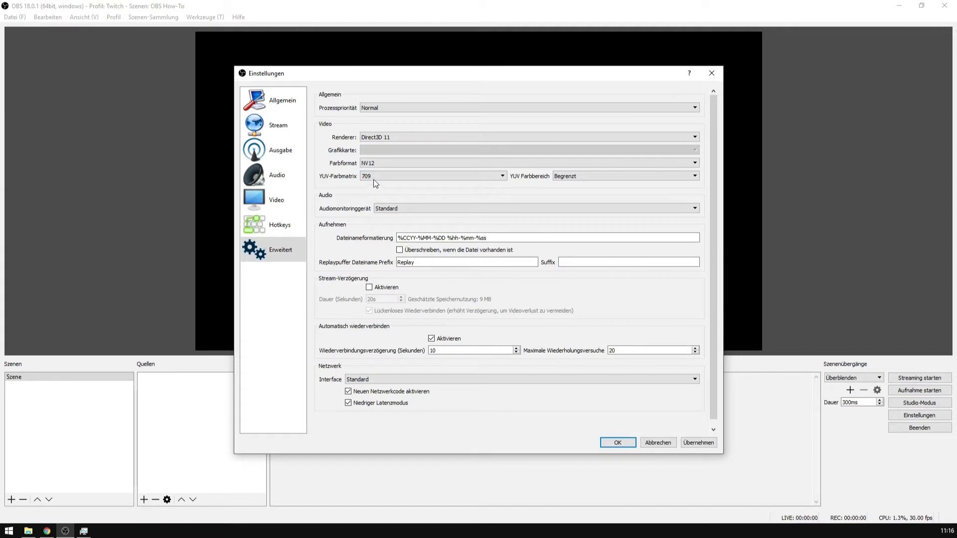
# Select Begrenzt as the YUV Farbbereich and Standard as the Audiomonitoringgerät.
pyautogui.click(574, 179)
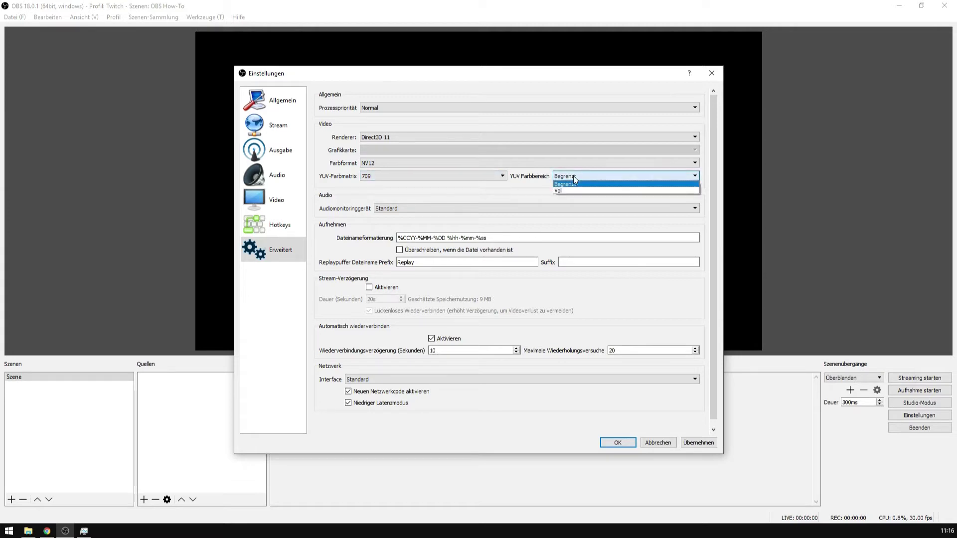
pyautogui.click(573, 184)
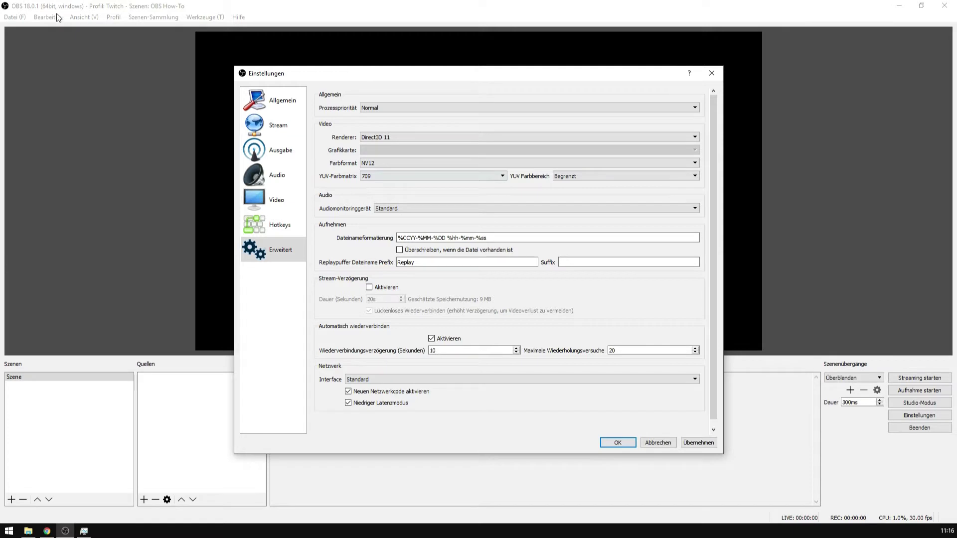
pyautogui.click(408, 208)
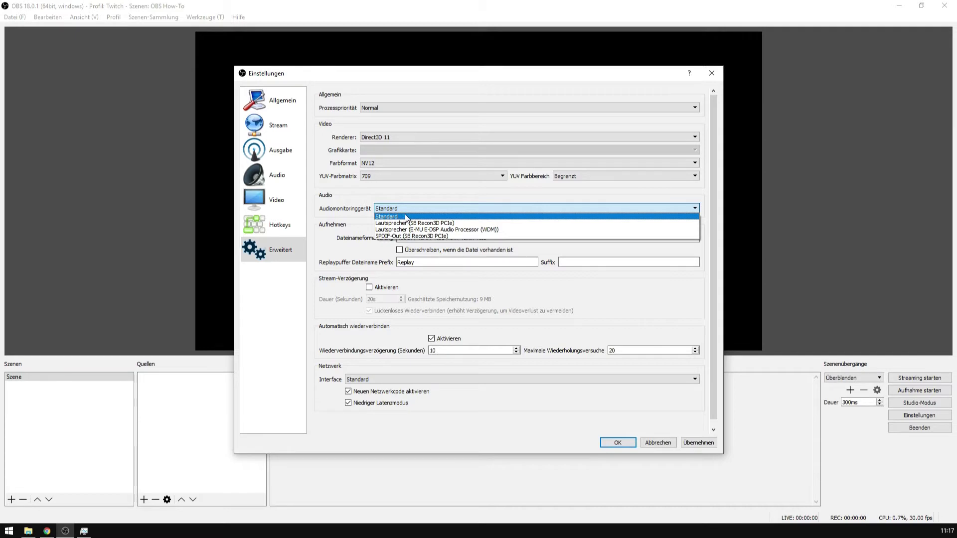
pyautogui.click(405, 215)
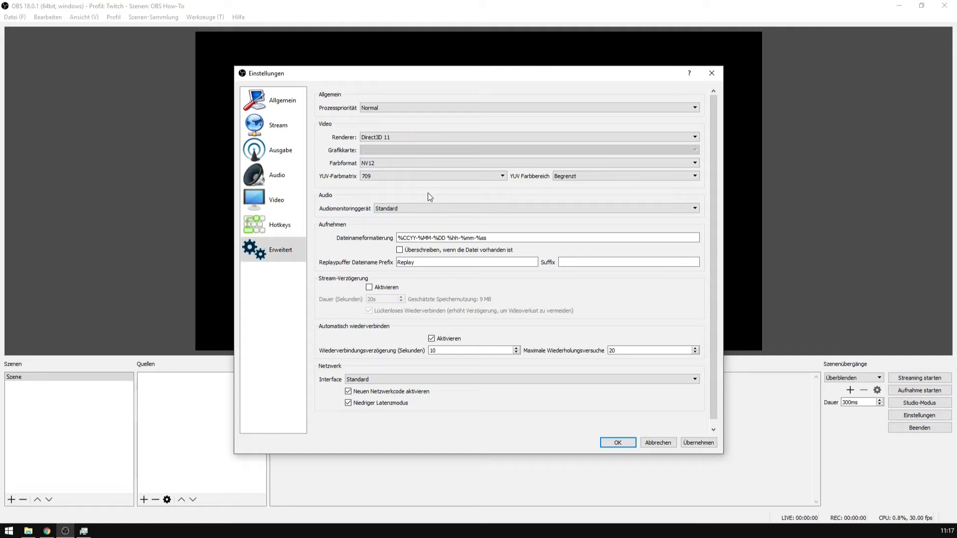
# Keep Standard as the Audiomonitoringgerät, apply the Erweitert settings and close the settings dialog.
pyautogui.click(411, 207)
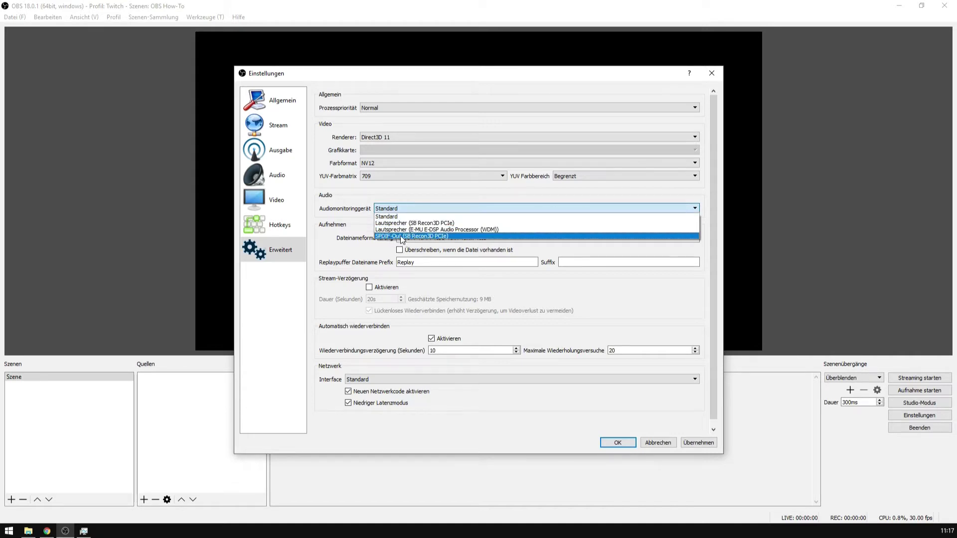
pyautogui.click(417, 217)
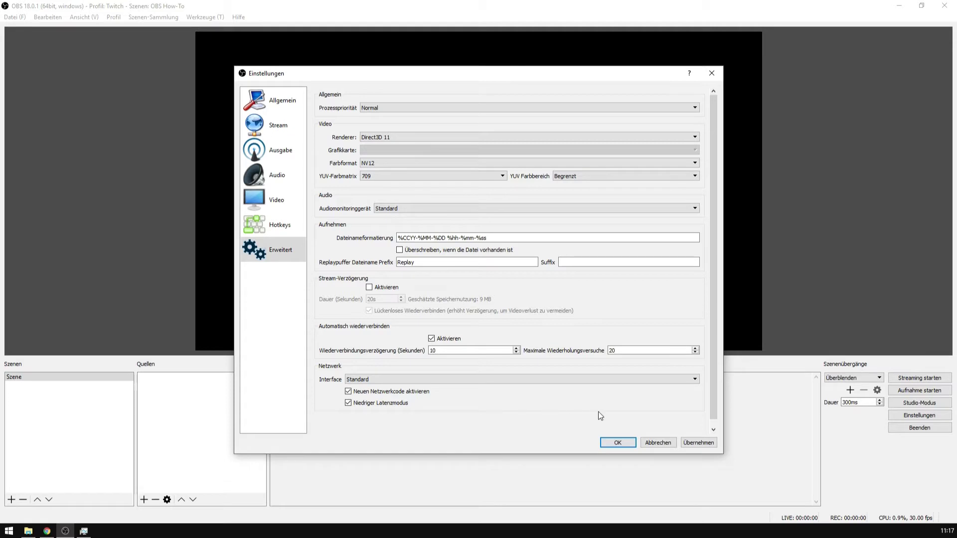
pyautogui.click(693, 443)
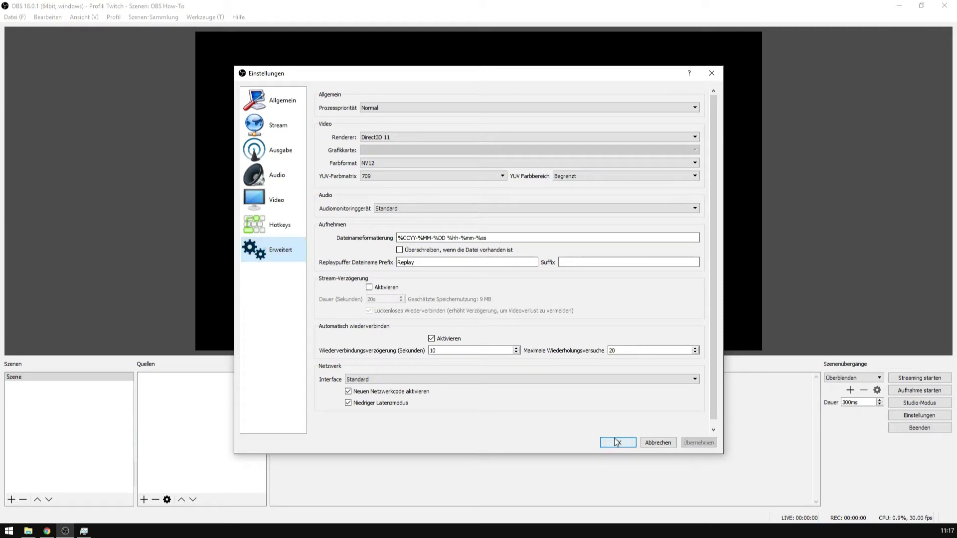
pyautogui.click(609, 443)
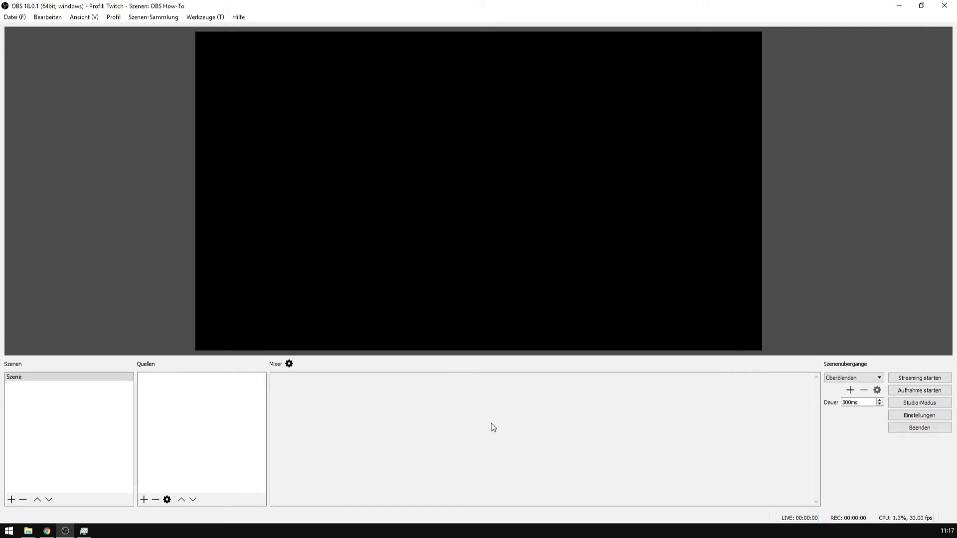
# Rename the existing scene as "Game 1".
pyautogui.rightClick(22, 381)
pyautogui.click(50, 411)
pyautogui.press('BackSpace')
pyautogui.press('BackSpace')
pyautogui.press('BackSpace')
pyautogui.press('BackSpace')
pyautogui.press('BackSpace')
pyautogui.write('Game')
pyautogui.write('1')
pyautogui.press('Return')
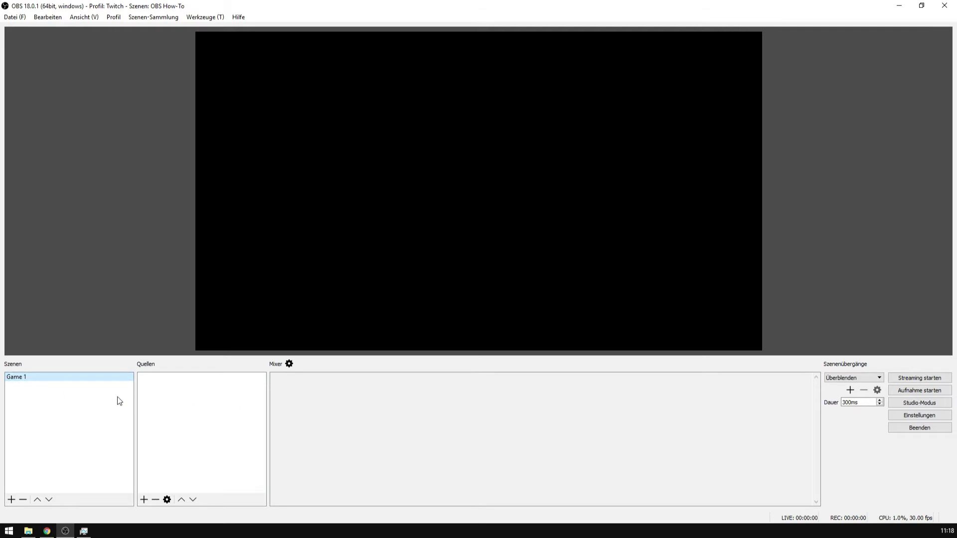
# In the Hotkeys settings, assign STRG + ALT + UMSCHALT to Zu Szene wechseln for Game 1 and save the settings.
pyautogui.click(912, 416)
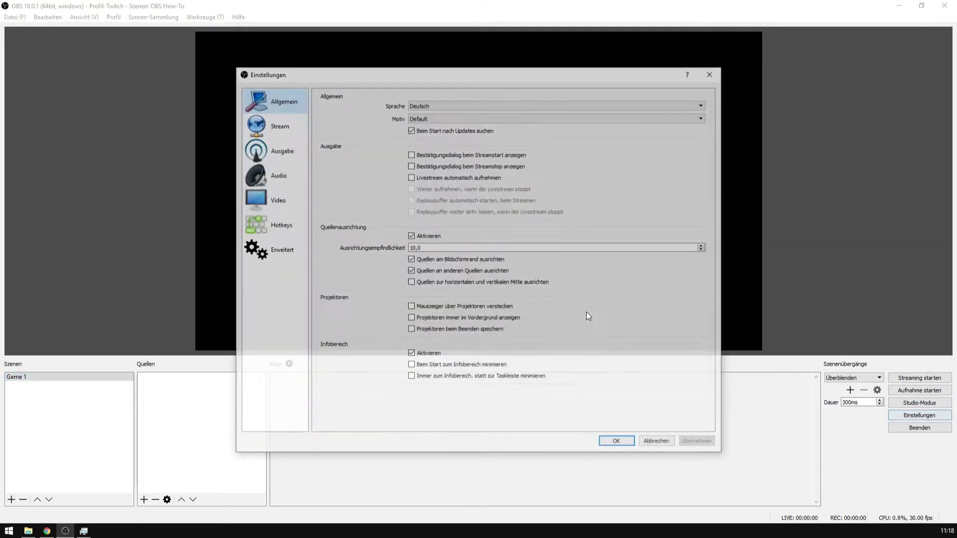
pyautogui.click(289, 225)
pyautogui.click(463, 242)
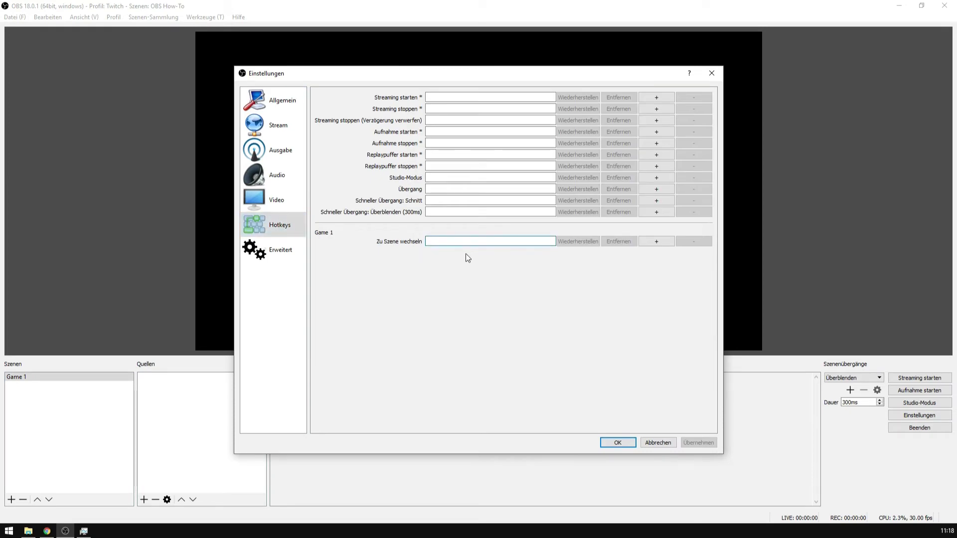
pyautogui.hotkey('ctrl', 'alt', 'shift')
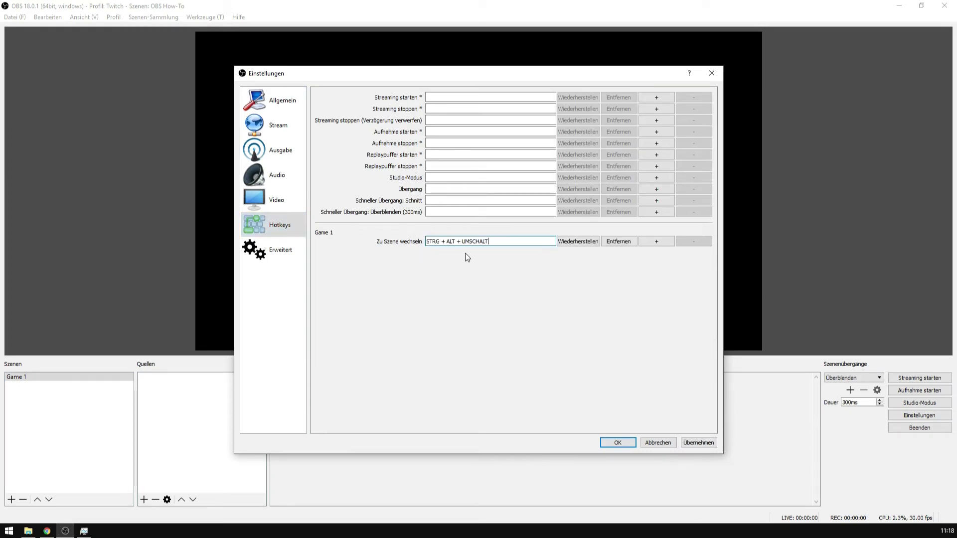
pyautogui.click(618, 443)
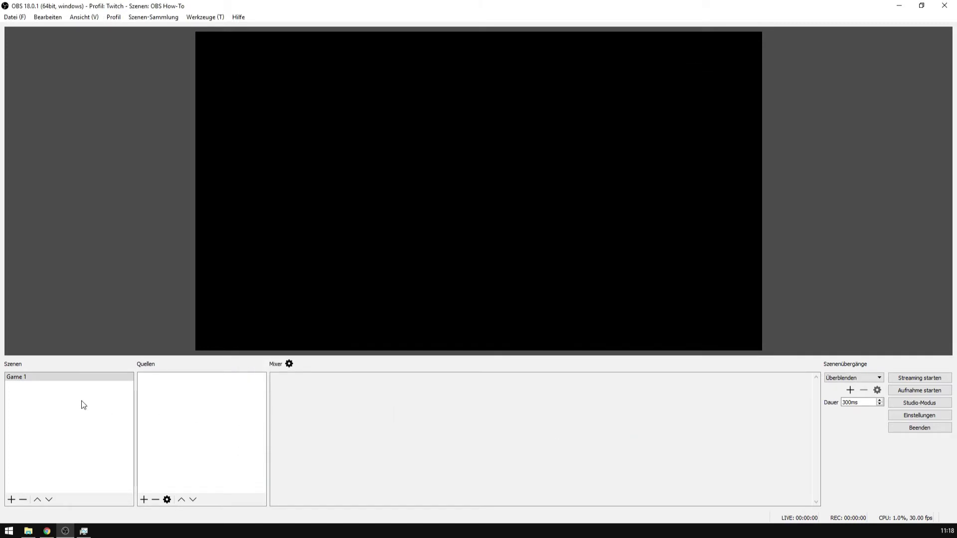
# Add a new scene named "overlay".
pyautogui.click(24, 378)
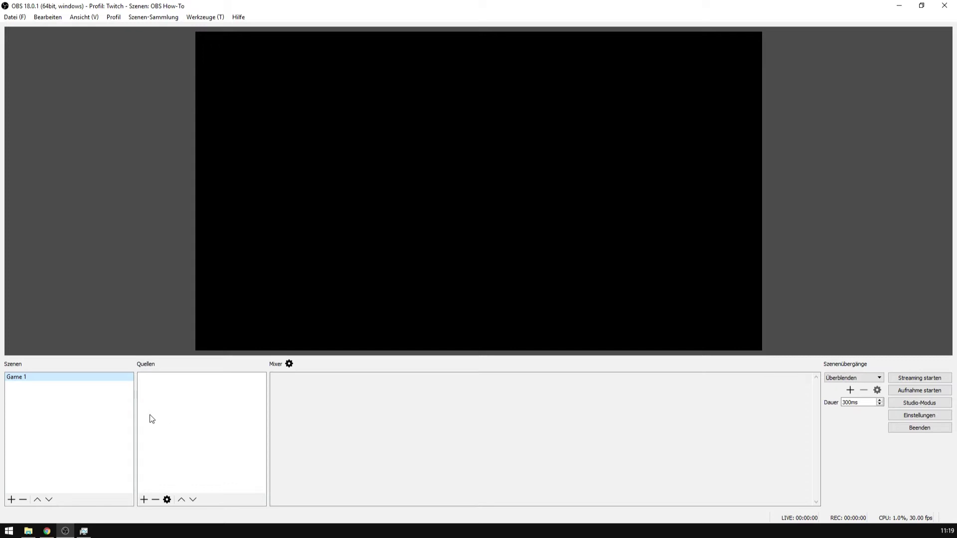
pyautogui.click(10, 500)
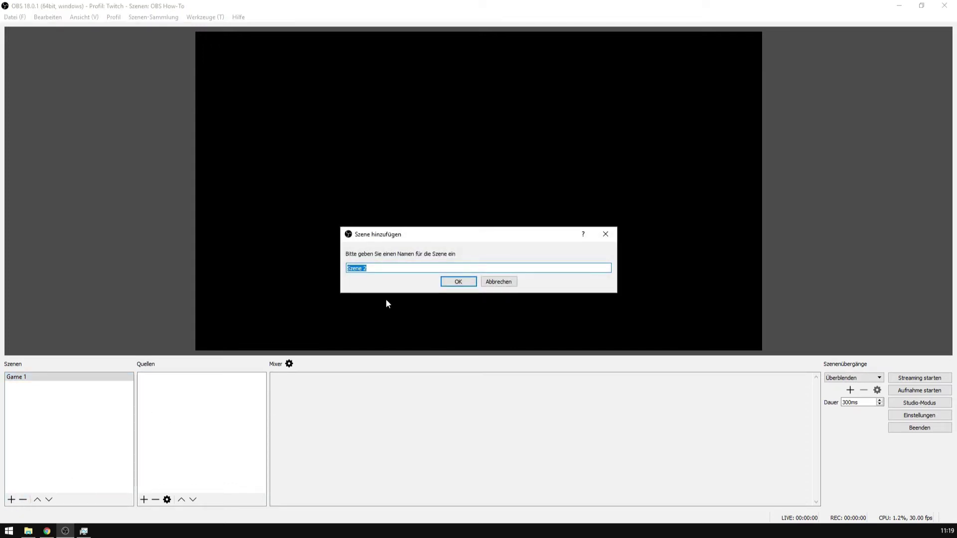
pyautogui.write('overlay')
pyautogui.press('Return')
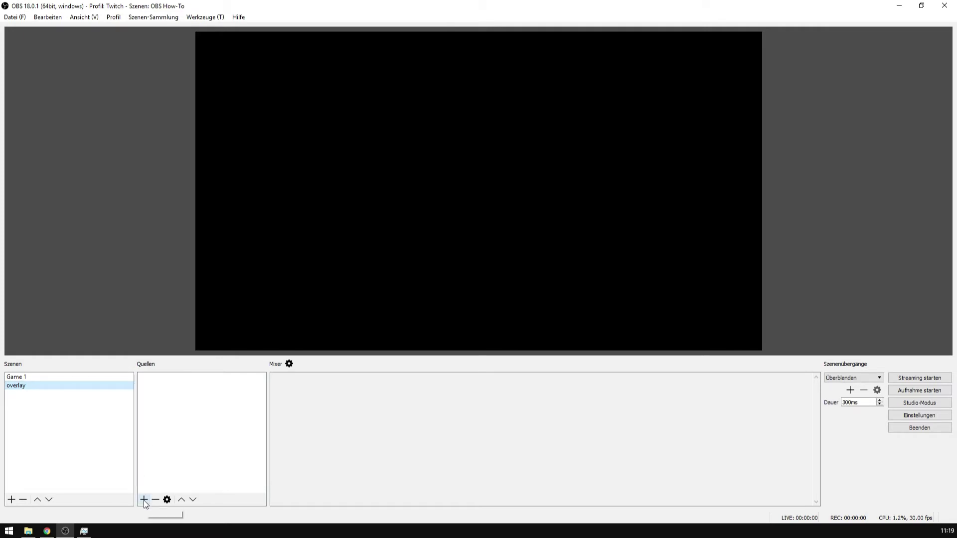
# Rename the overlay scene as "background".
pyautogui.rightClick(21, 387)
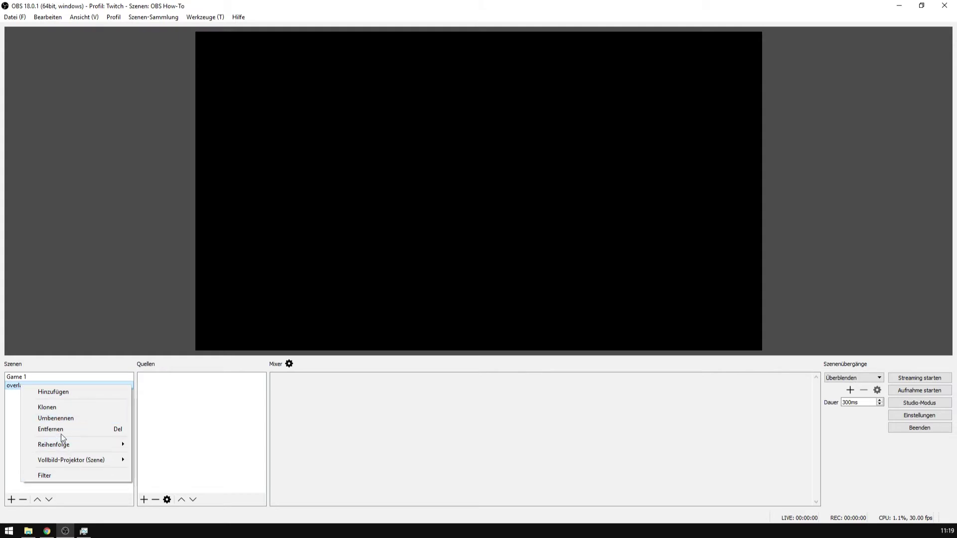
pyautogui.click(66, 418)
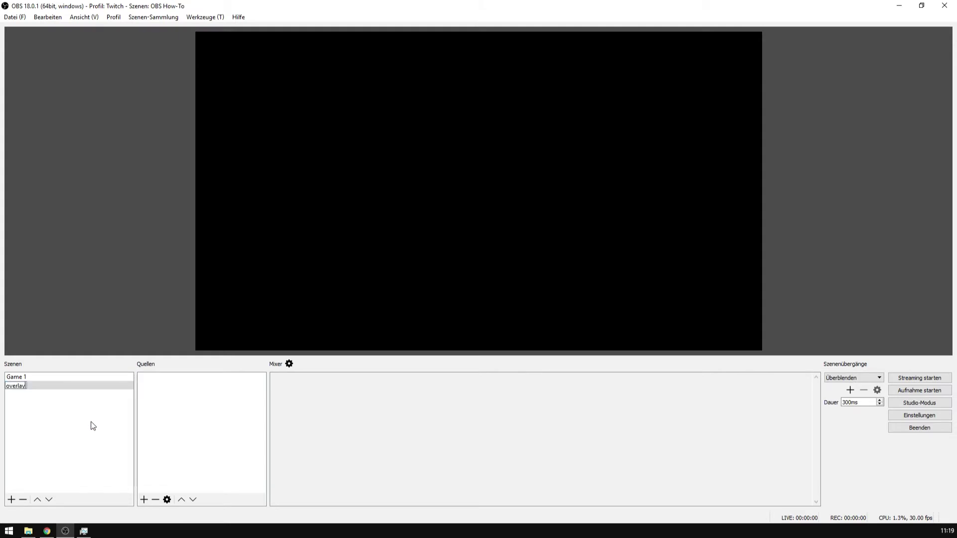
pyautogui.press('BackSpace')
pyautogui.write('background')
pyautogui.press('Return')
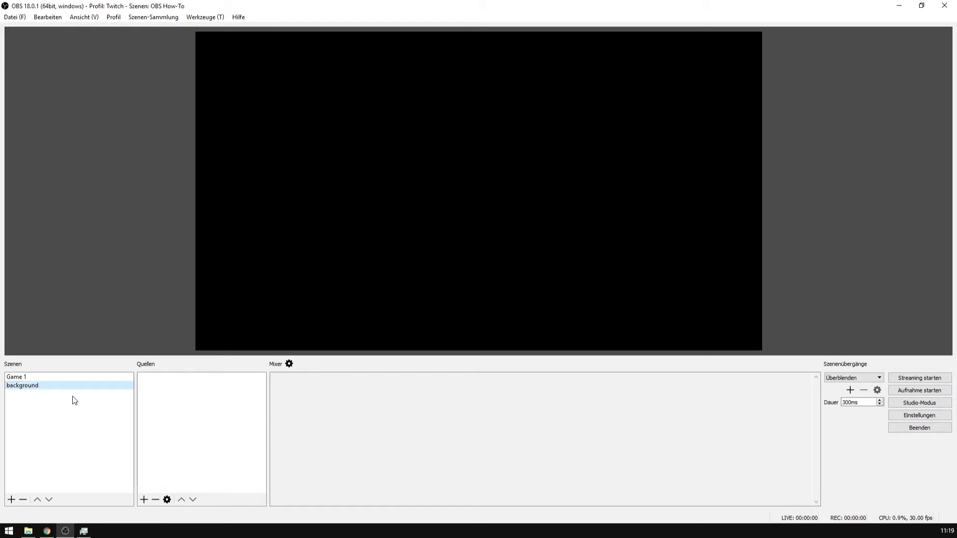
# Create a new Bild source named "bg" in the background scene.
pyautogui.click(146, 504)
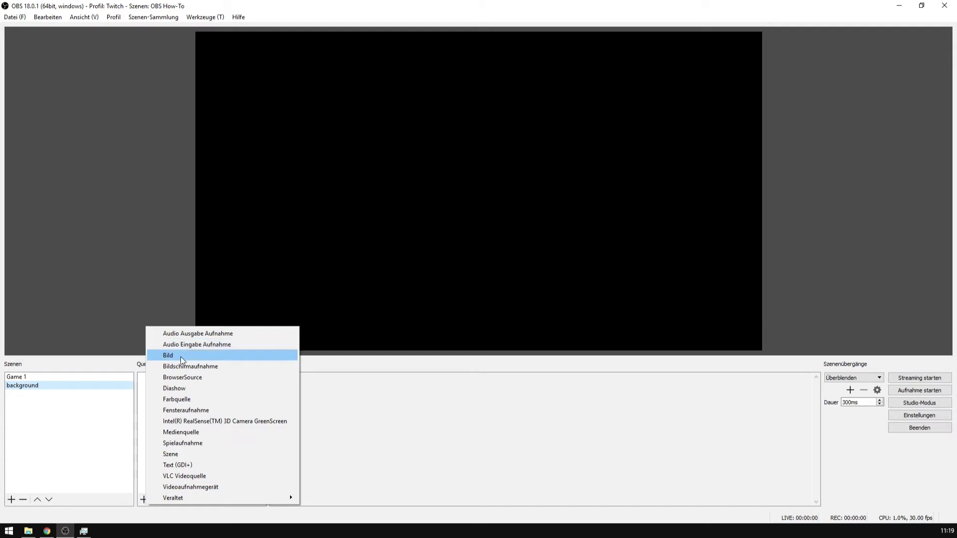
pyautogui.click(181, 357)
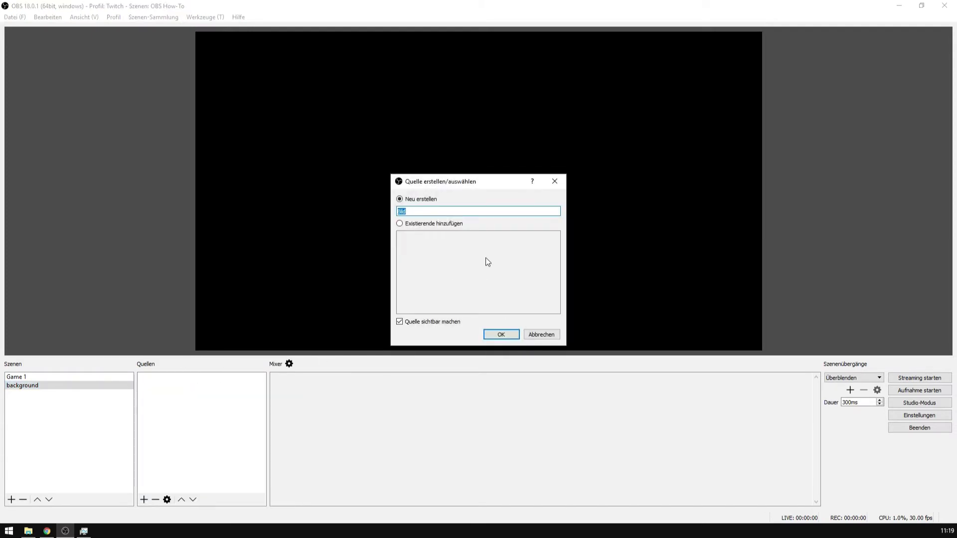
pyautogui.write('ba')
pyautogui.press('BackSpace')
pyautogui.press('BackSpace')
pyautogui.write('bg')
pyautogui.click(502, 335)
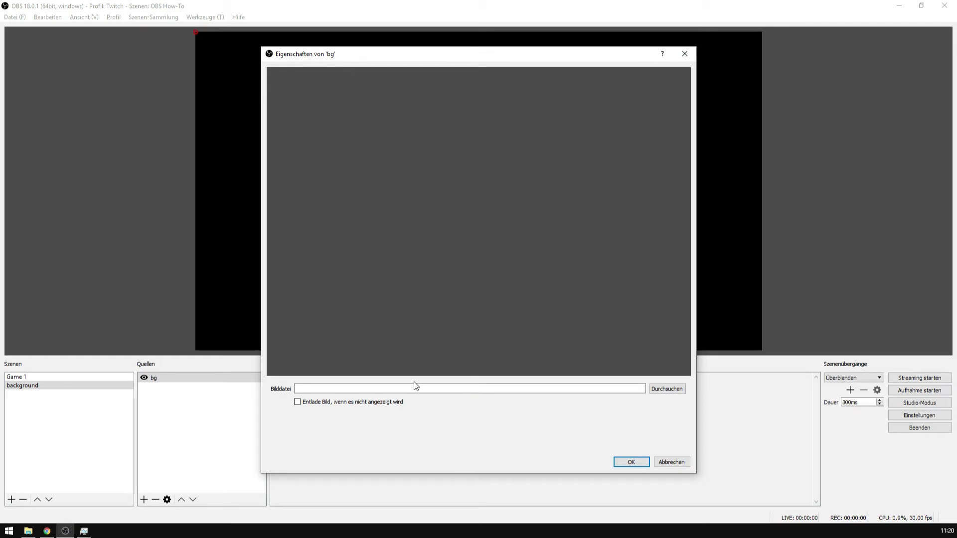
# Load twitch_bg_border_script.jpg from C:/twitch/images/backgrounds as the bg source's image file and confirm its properties.
pyautogui.click(671, 392)
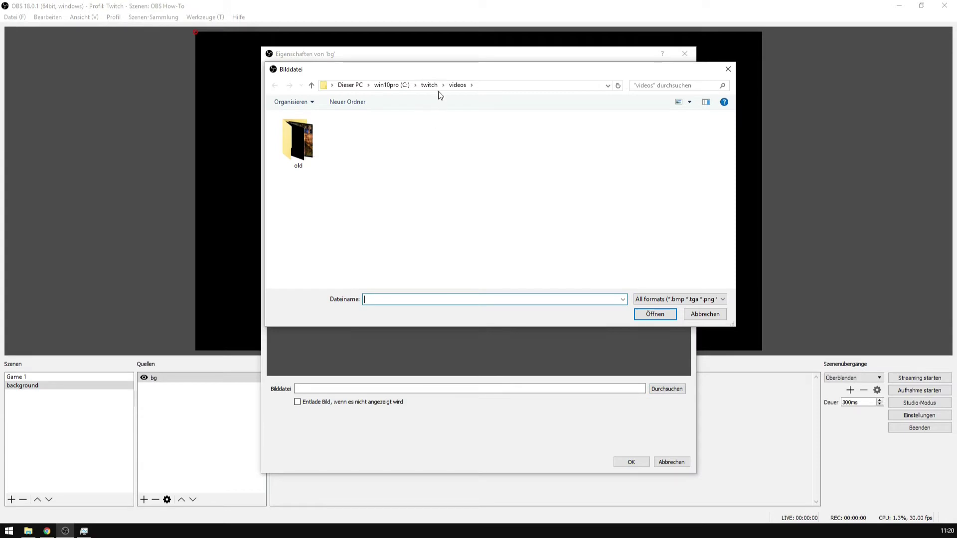
pyautogui.click(431, 85)
pyautogui.doubleClick(297, 139)
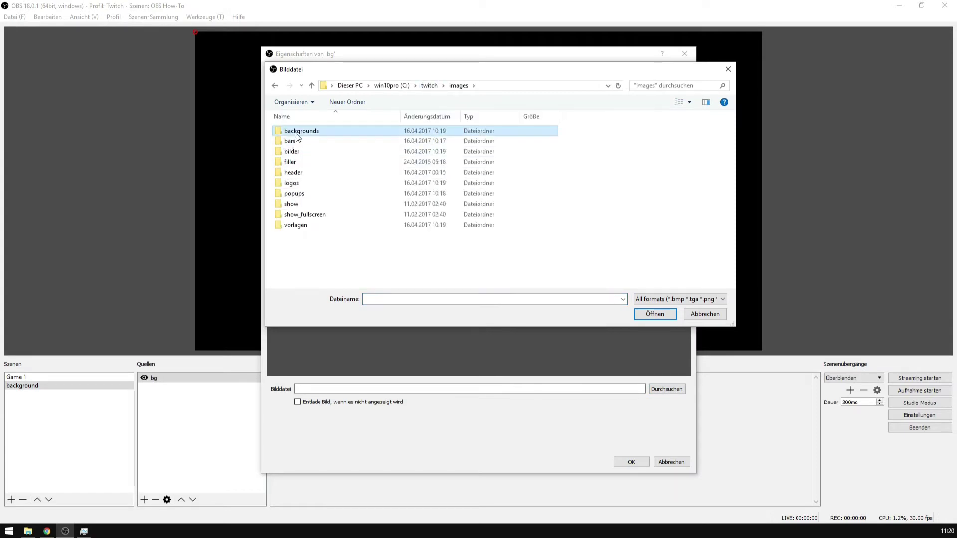
pyautogui.doubleClick(298, 132)
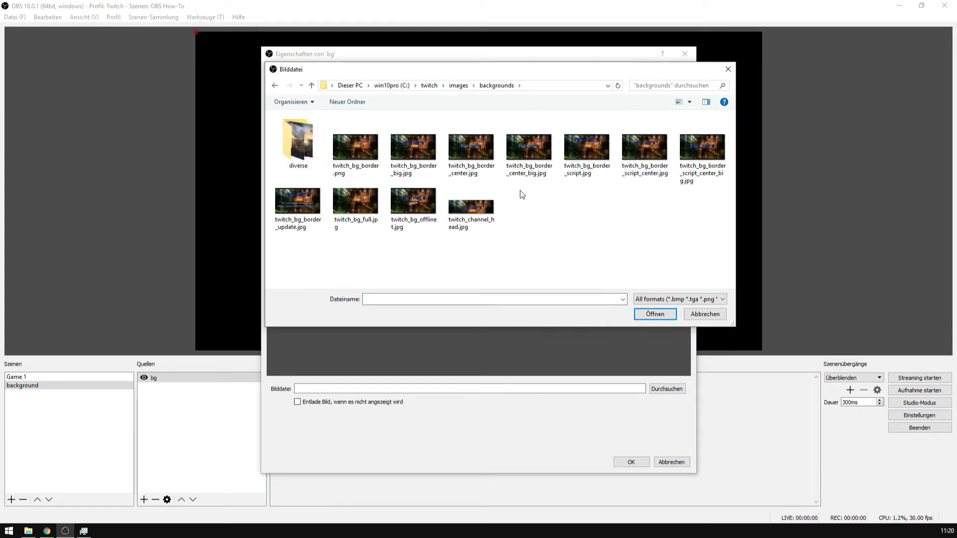
pyautogui.click(587, 154)
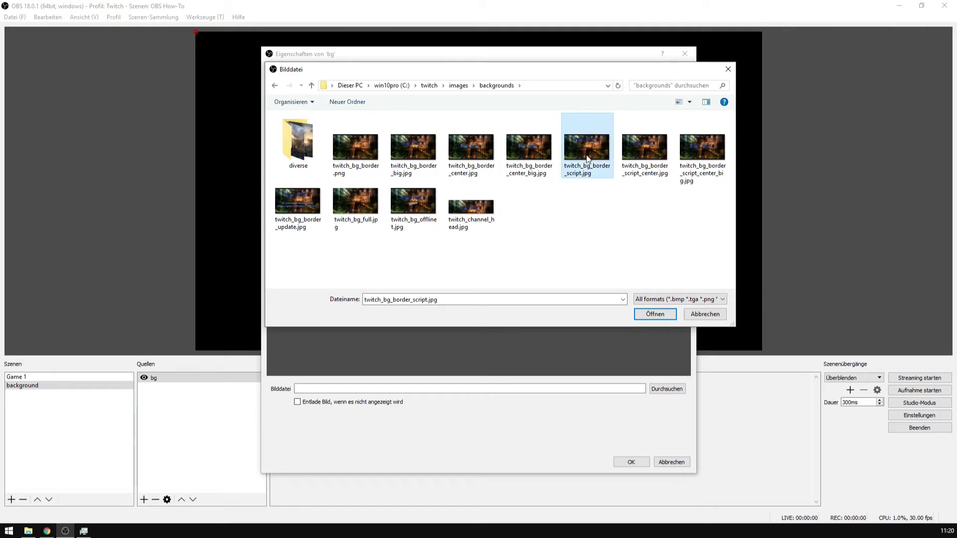
pyautogui.click(656, 314)
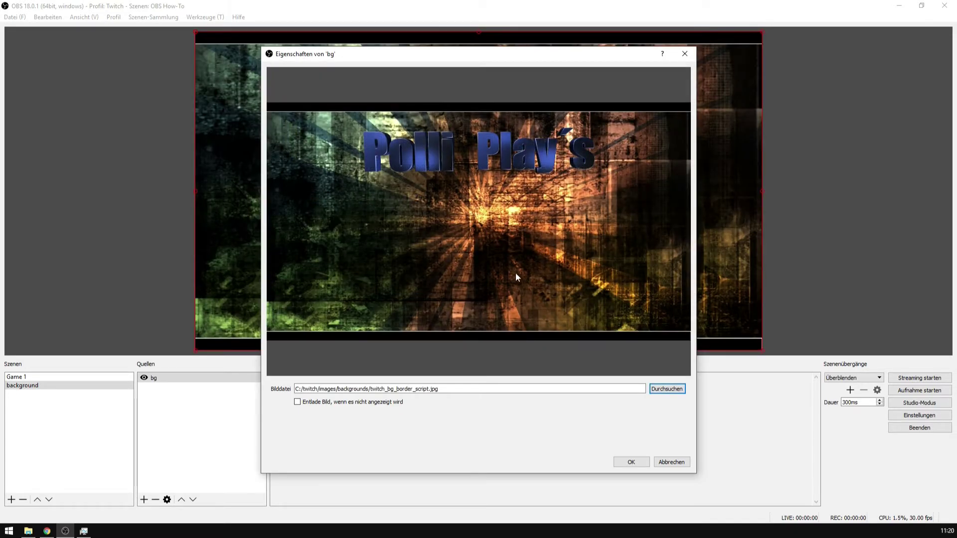
pyautogui.click(631, 462)
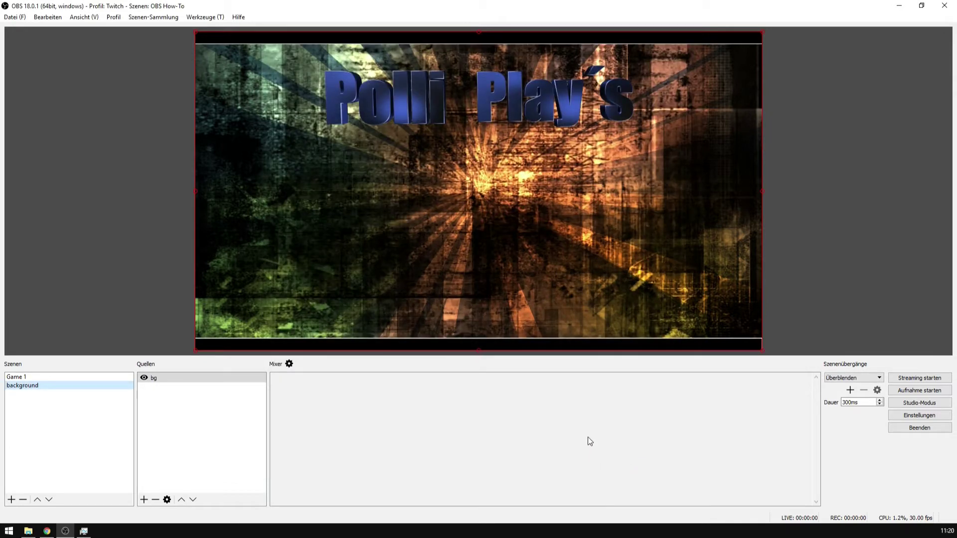
pyautogui.moveTo(665, 159); pyautogui.dragTo(559, 159)
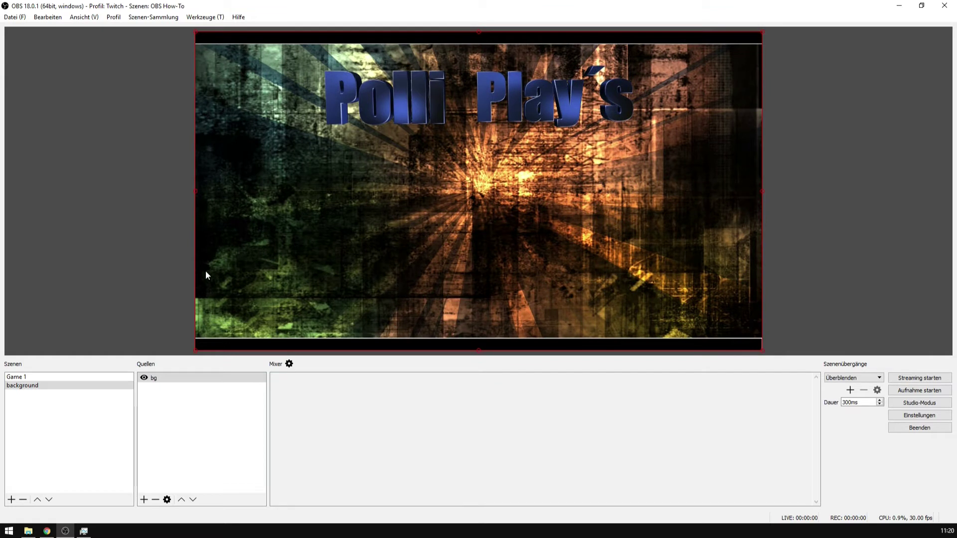
# Add a new Diashow source with the default name to the background scene and enable Zufällige Wiedergabe.
pyautogui.click(144, 499)
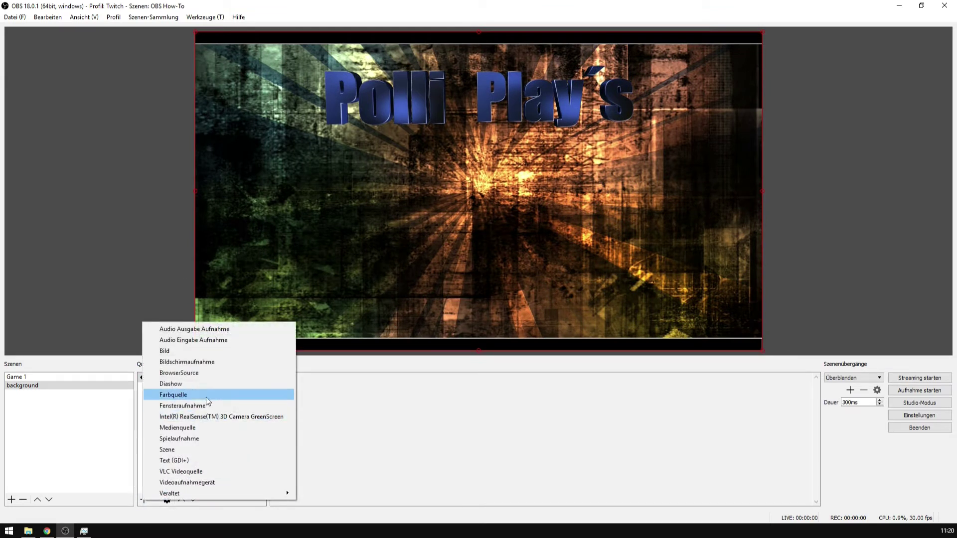
pyautogui.click(179, 384)
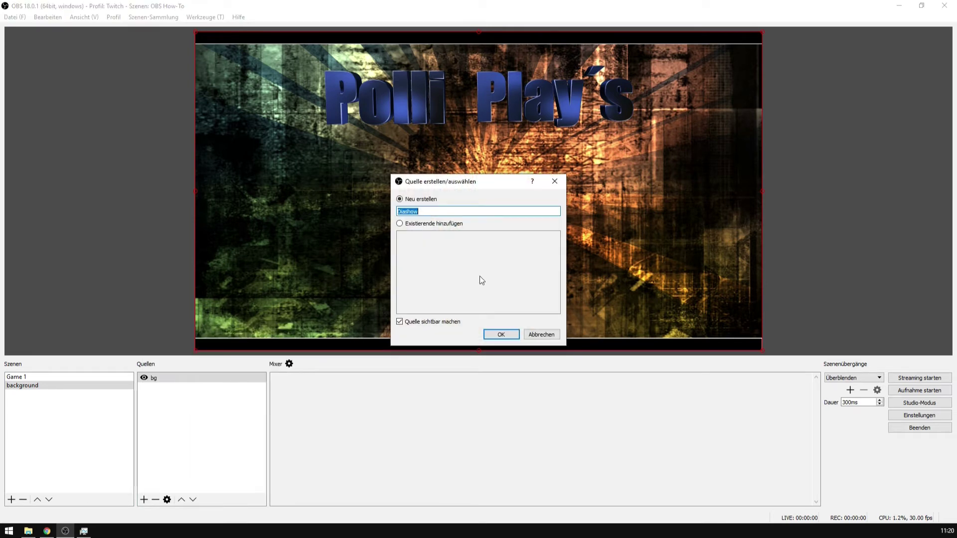
pyautogui.click(508, 338)
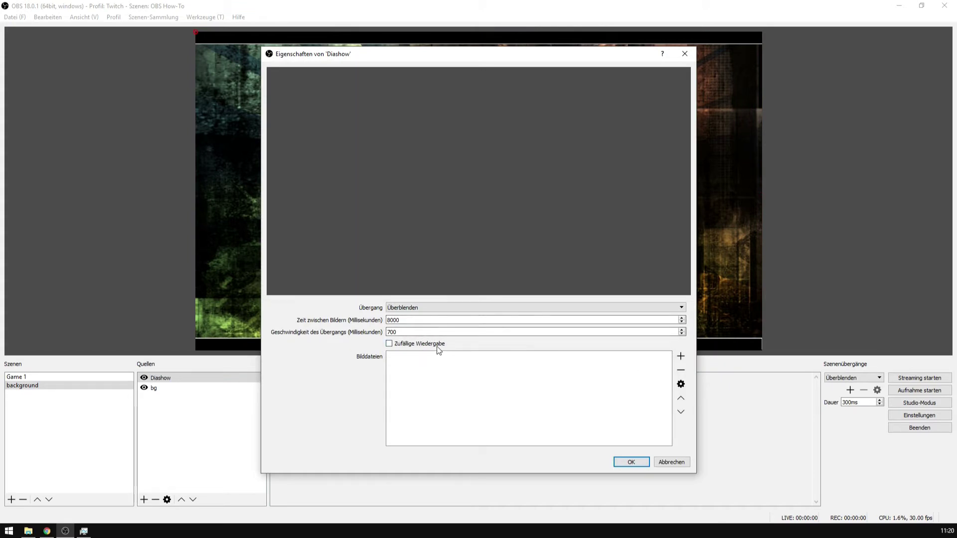
pyautogui.click(389, 343)
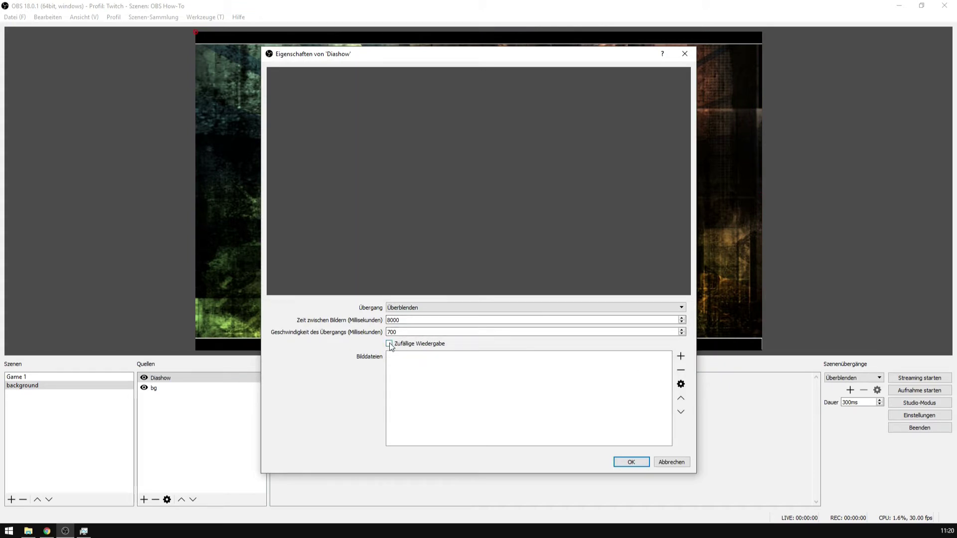
# Add the folder C:/twitch/images/show to the slideshow's Bilddateien and confirm its properties.
pyautogui.click(680, 357)
pyautogui.click(708, 377)
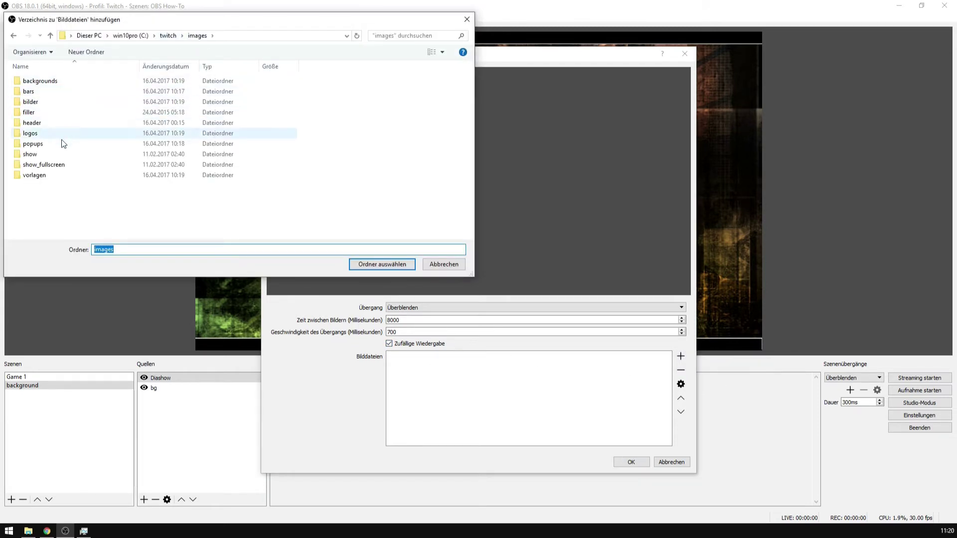
pyautogui.doubleClick(33, 154)
pyautogui.click(370, 263)
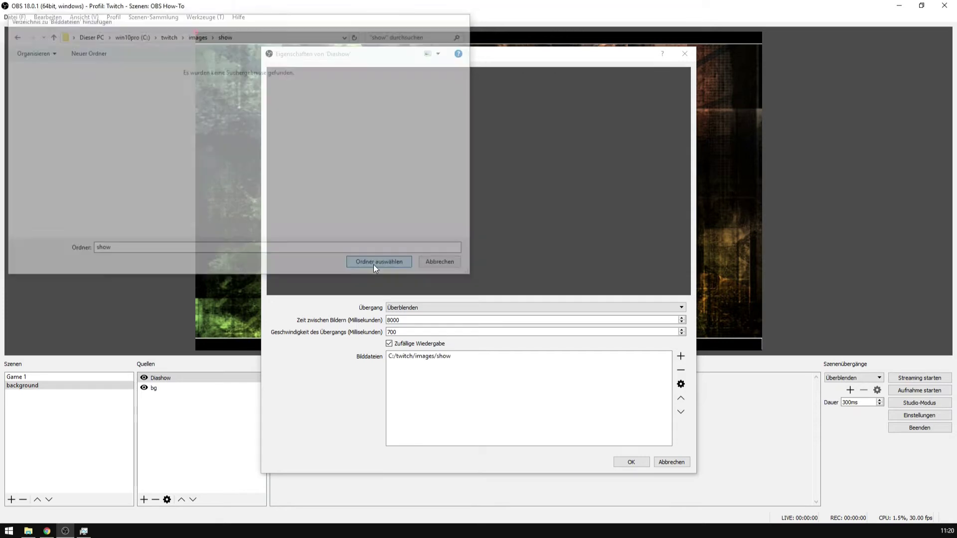
pyautogui.click(630, 462)
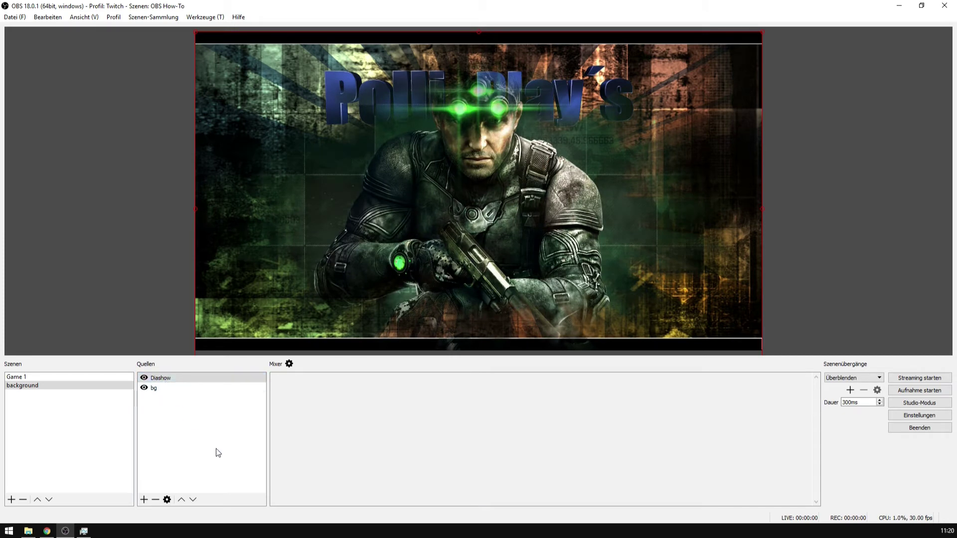
# Scale the Diashow source down to about 1299 × 812 and center it on the screen.
pyautogui.click(164, 377)
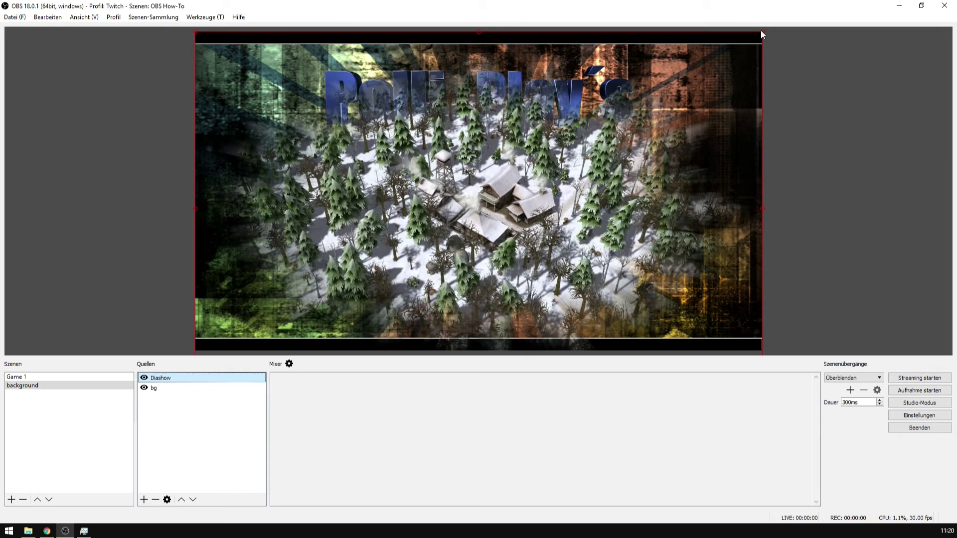
pyautogui.click(761, 34)
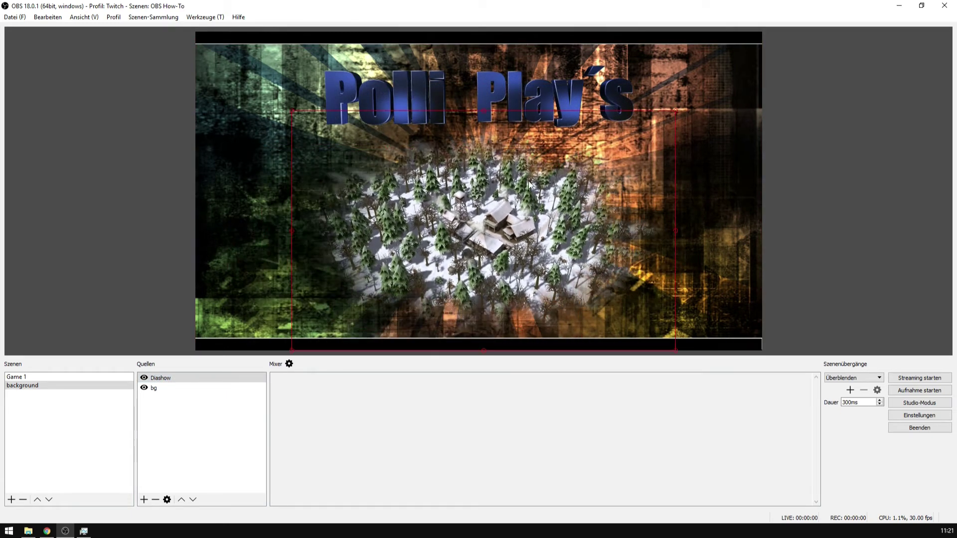
pyautogui.rightClick(465, 182)
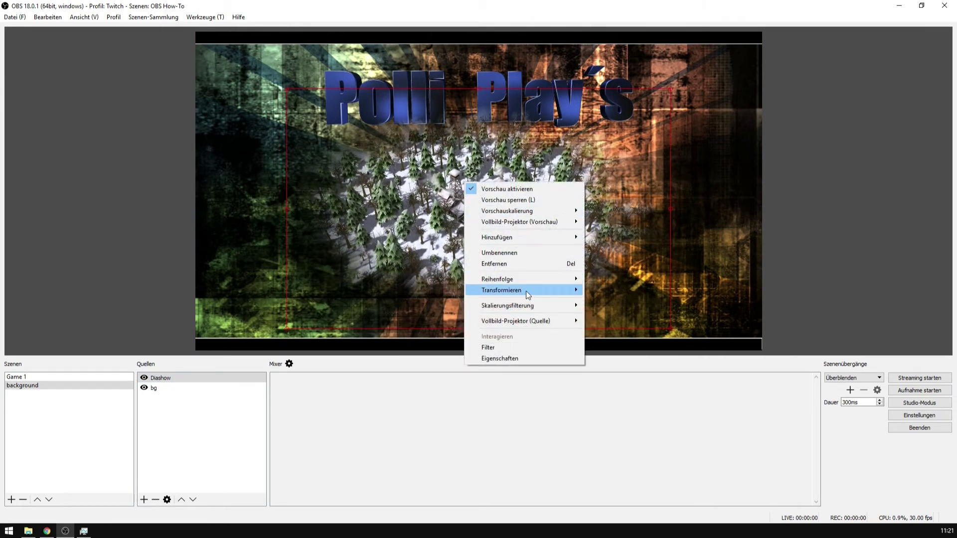
pyautogui.moveTo(525, 291)
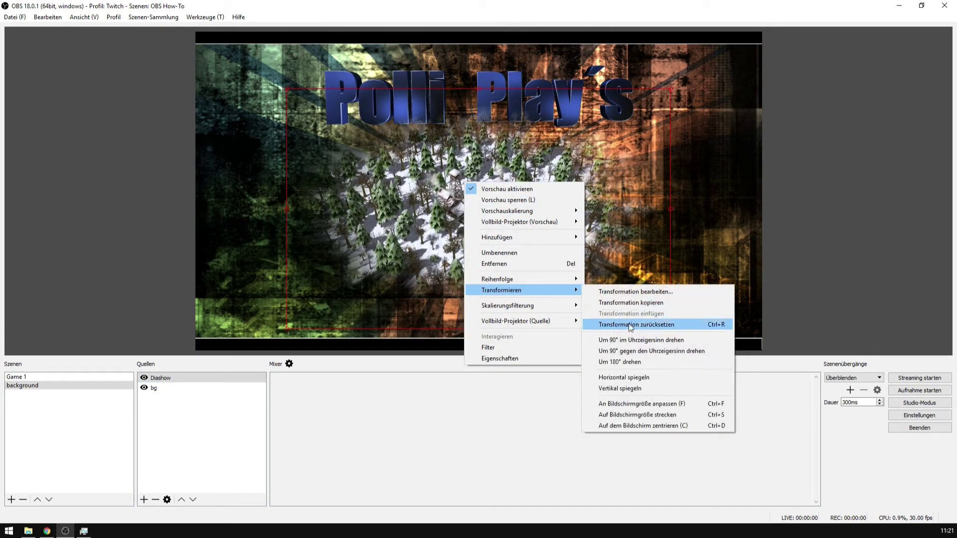
pyautogui.click(630, 423)
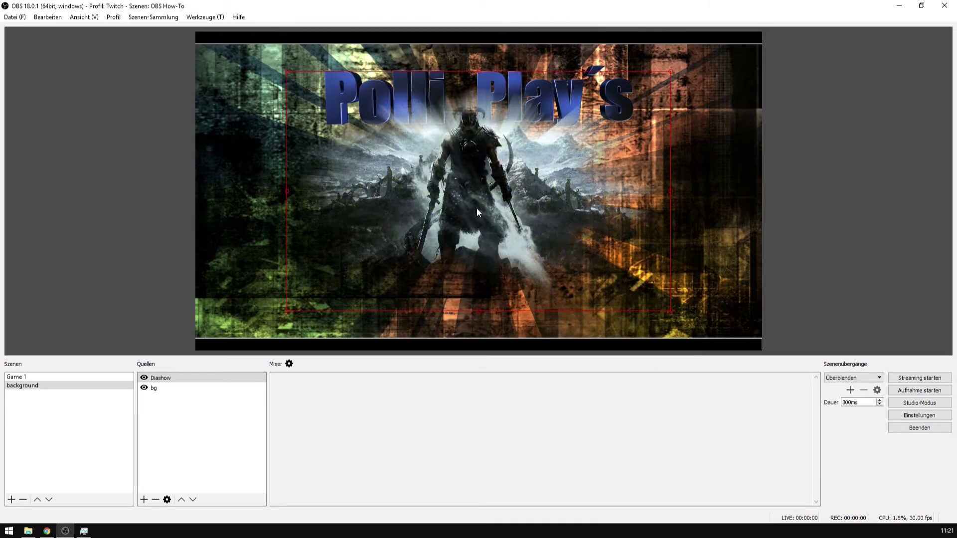
# Move the slideshow slightly lower in the preview, and use Auf dem Bildschirm zentrieren to recenter it.
pyautogui.moveTo(477, 209); pyautogui.dragTo(477, 234)
pyautogui.rightClick(476, 233)
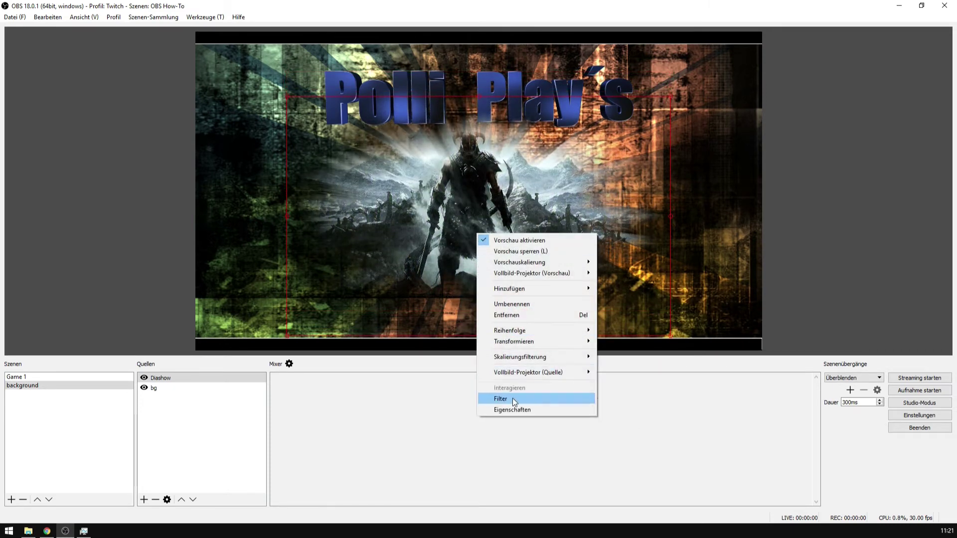
pyautogui.moveTo(552, 341)
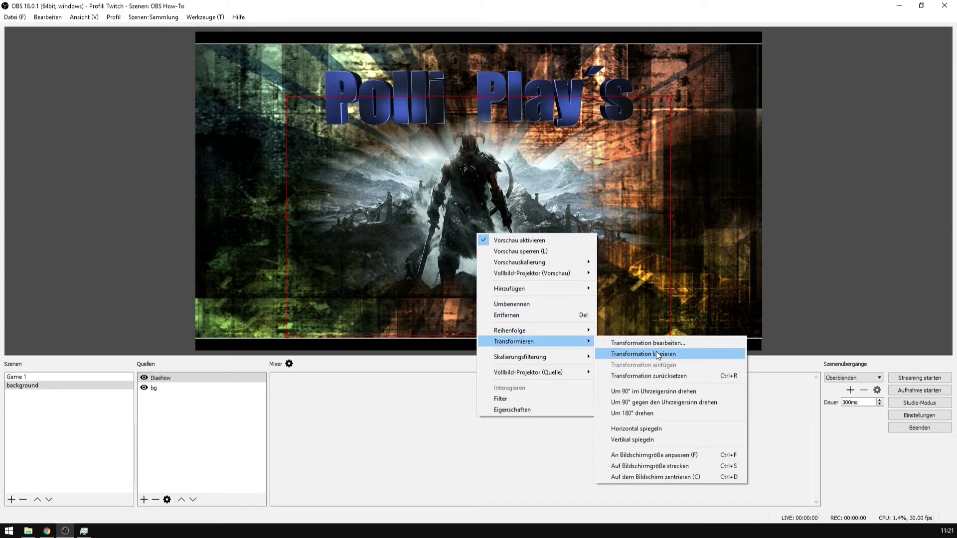
pyautogui.click(645, 477)
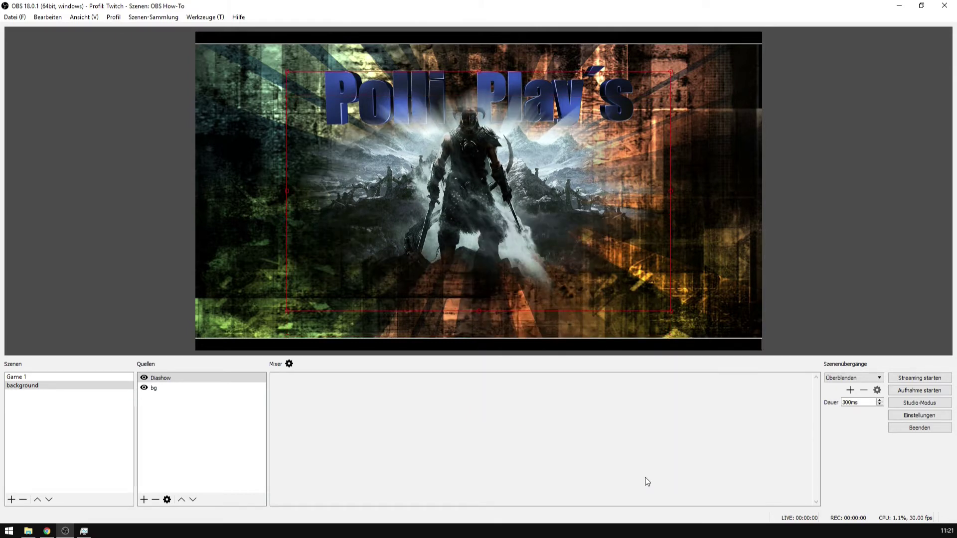
# Set the slideshow's Ausrichtung to Mitte in its transformation settings and center the source on the screen again.
pyautogui.rightClick(488, 238)
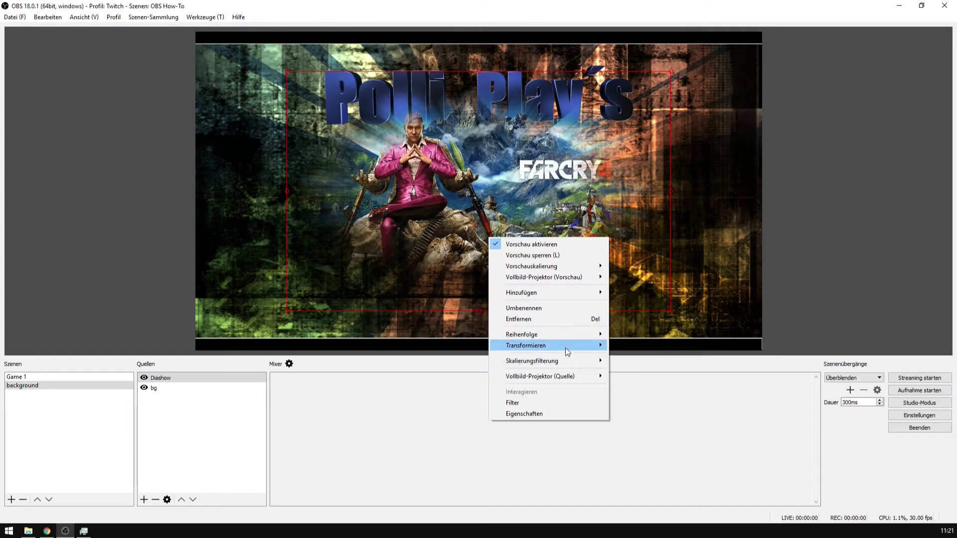
pyautogui.moveTo(565, 348)
pyautogui.click(656, 348)
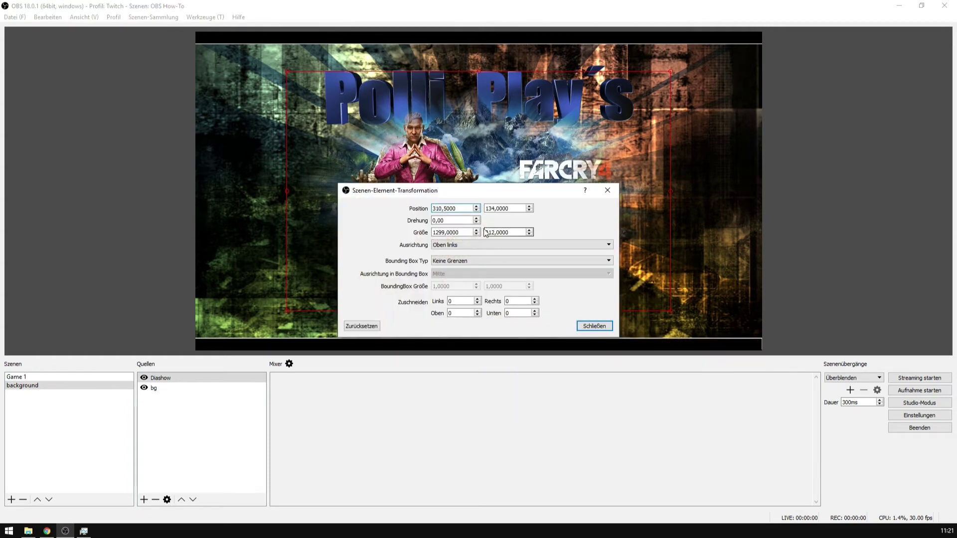
pyautogui.click(448, 245)
pyautogui.click(453, 279)
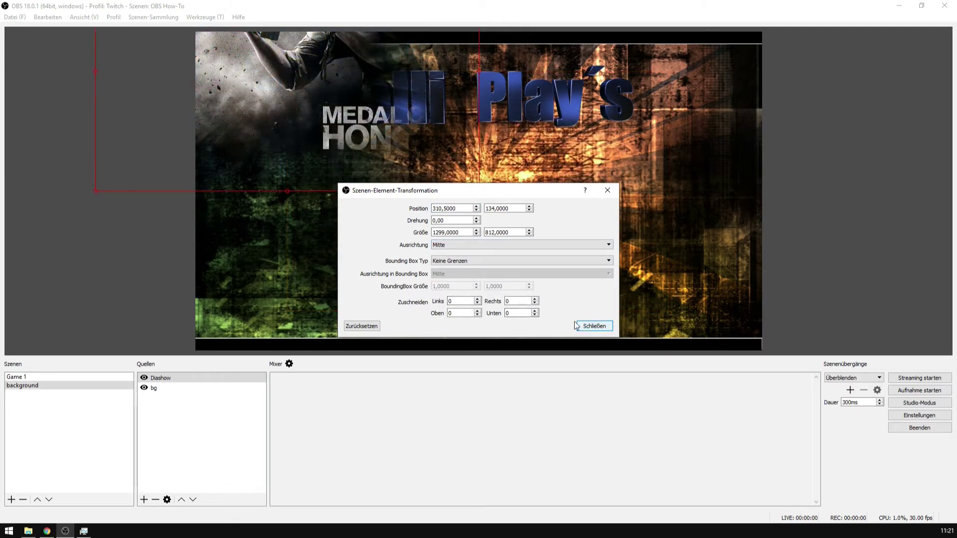
pyautogui.click(595, 325)
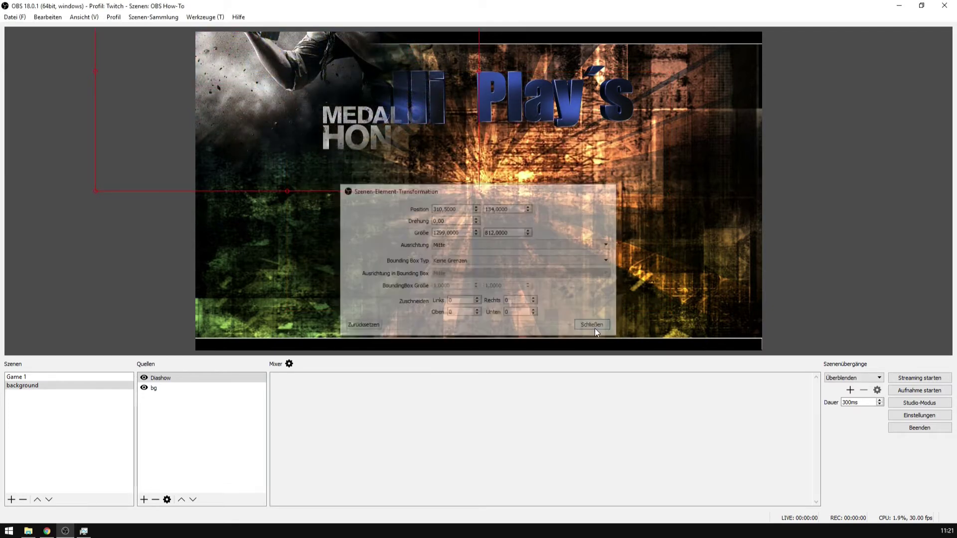
pyautogui.rightClick(168, 379)
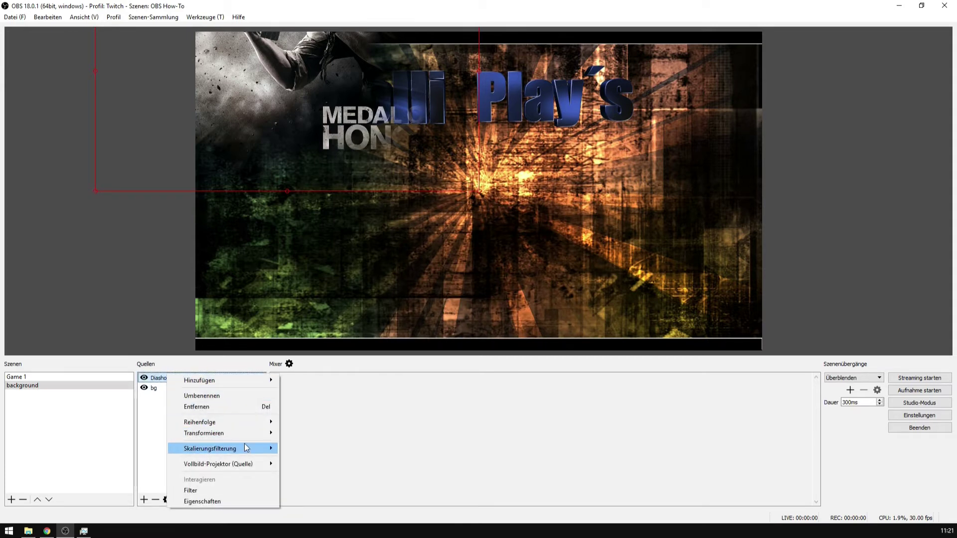
pyautogui.moveTo(247, 434)
pyautogui.click(319, 532)
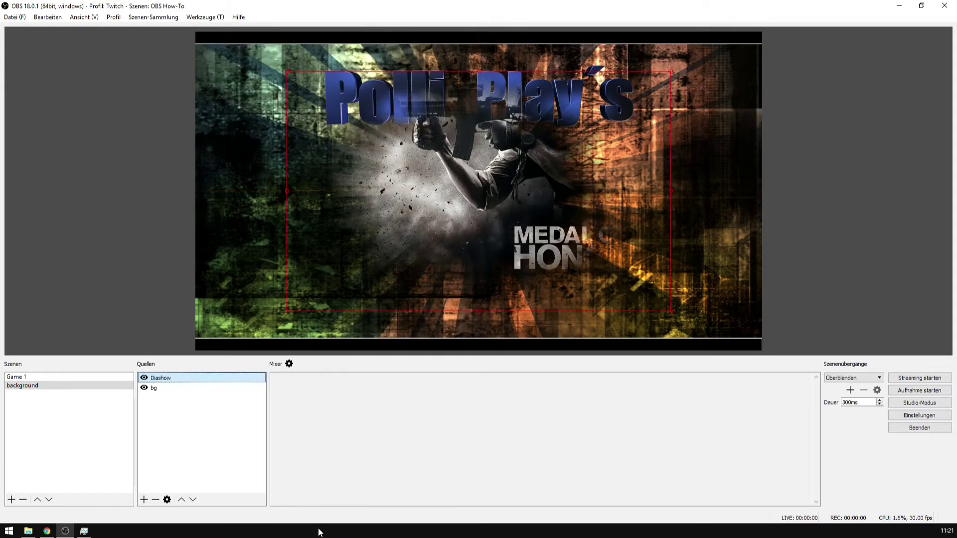
# Increase the slideshow's vertical position in its transformation settings so the images sit beneath the title text, and deselect it.
pyautogui.rightClick(177, 382)
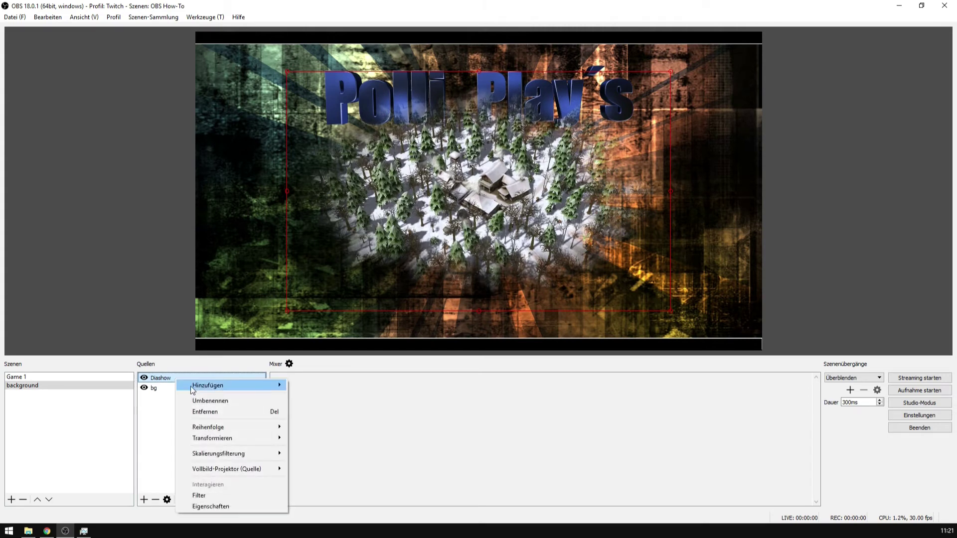
pyautogui.moveTo(259, 445)
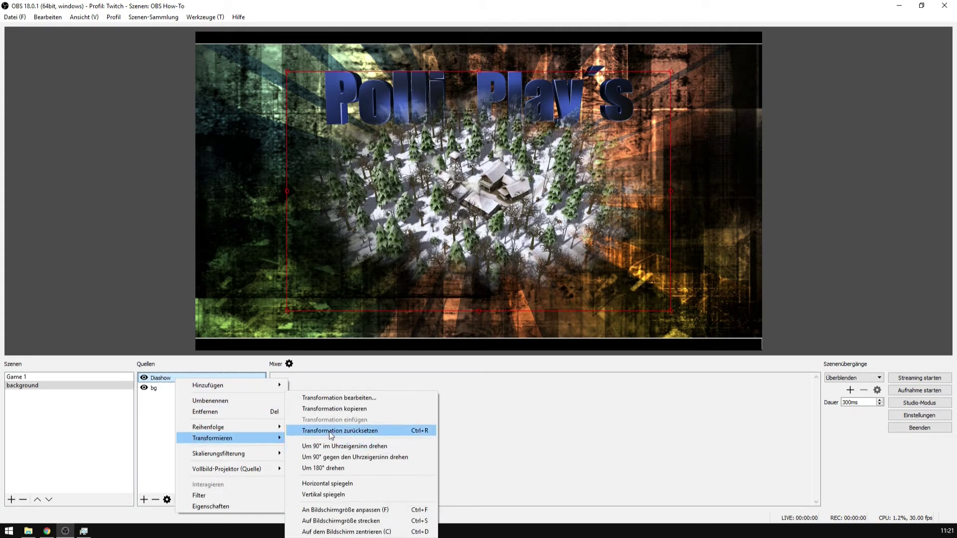
pyautogui.click(344, 398)
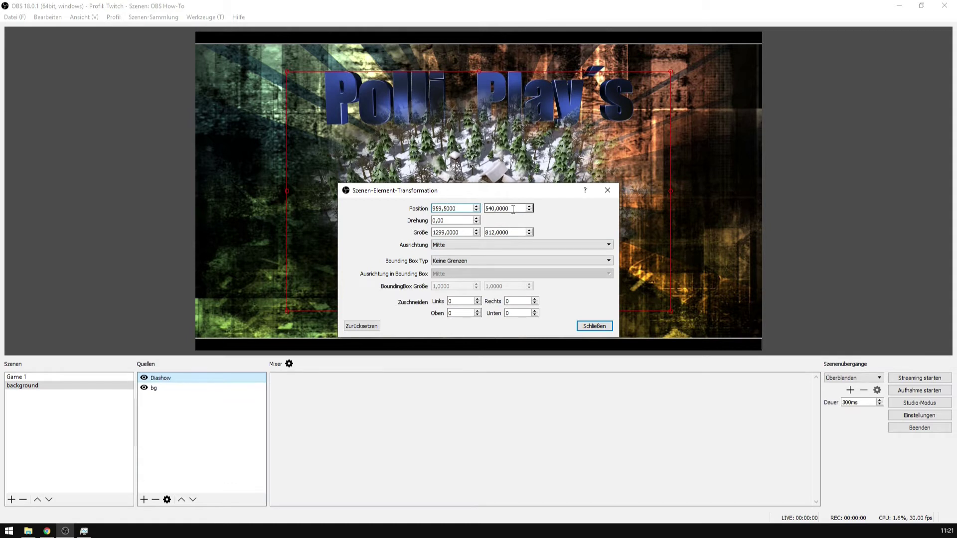
pyautogui.scroll(20, 513, 209)
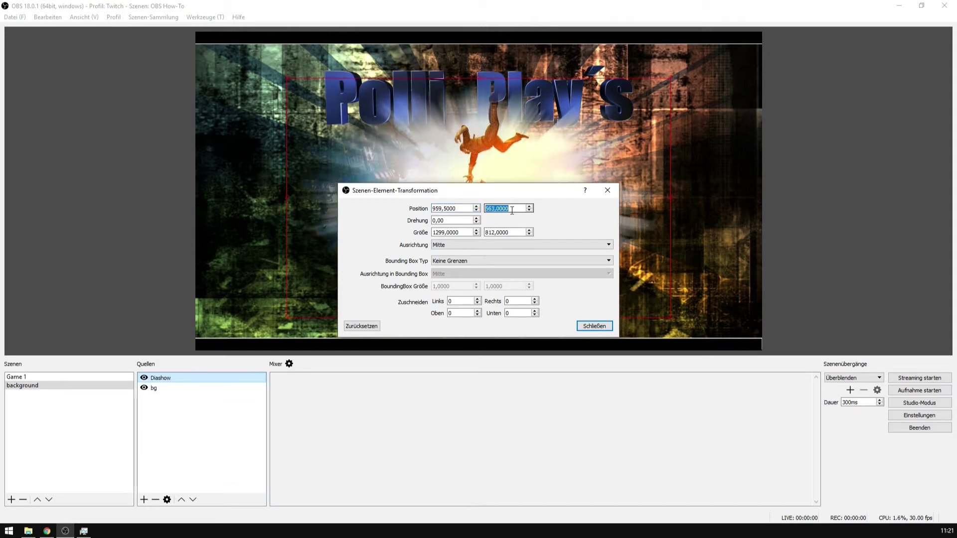
pyautogui.scroll(-20, 512, 210)
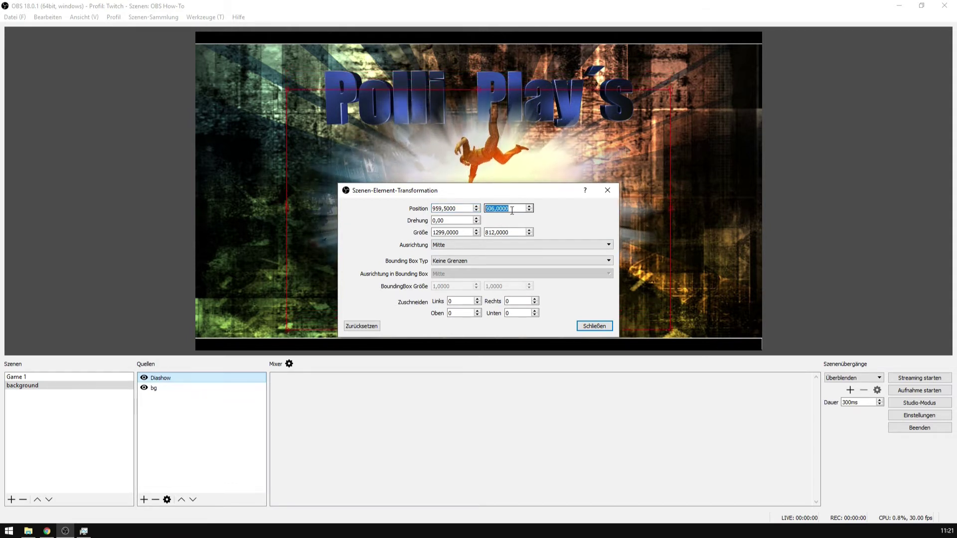
pyautogui.scroll(20, 512, 210)
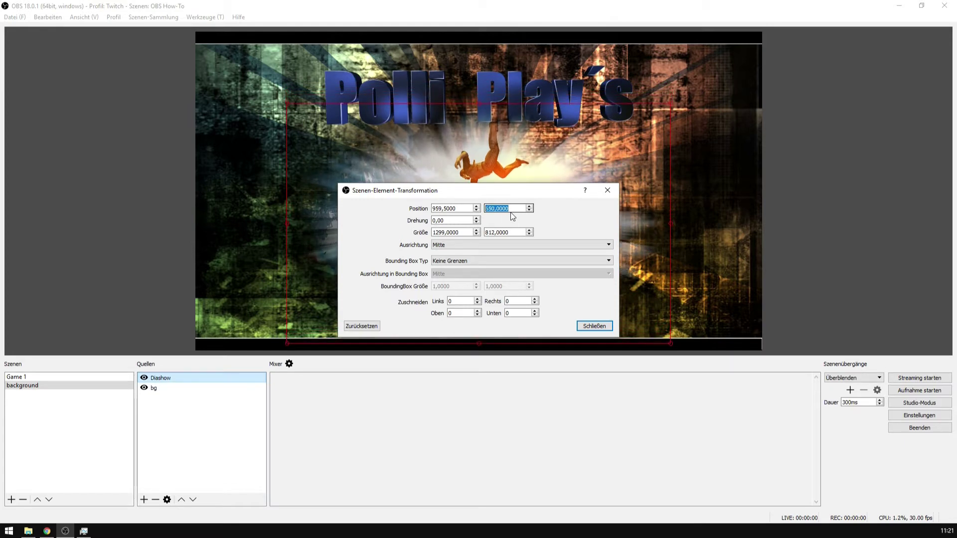
pyautogui.scroll(20, 513, 209)
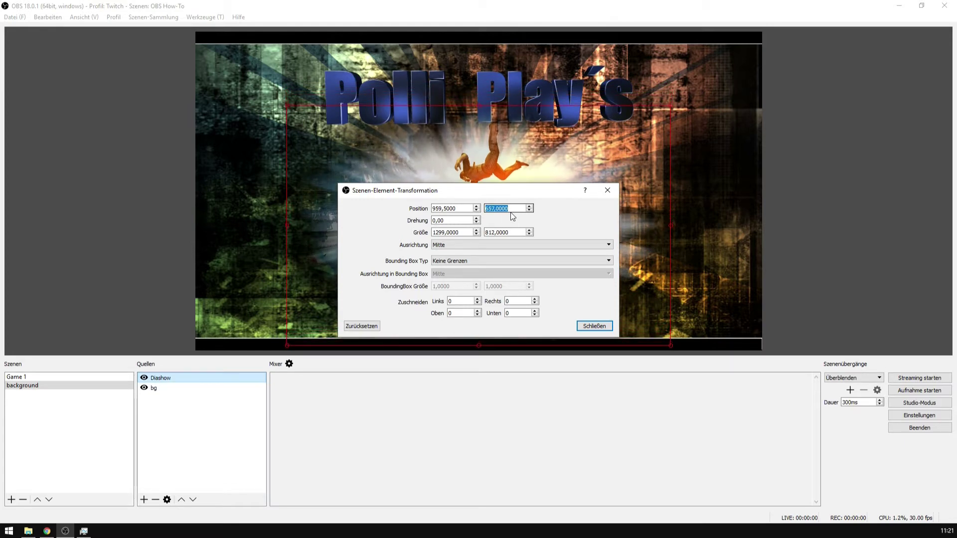
pyautogui.click(588, 325)
pyautogui.click(140, 310)
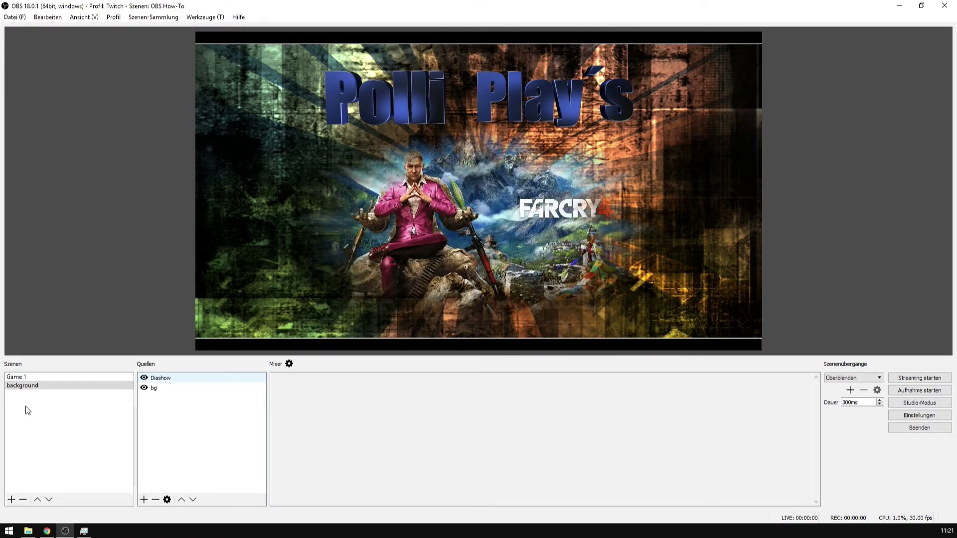
# Add the existing background scene as a Szene source to the Game 1 scene.
pyautogui.click(37, 378)
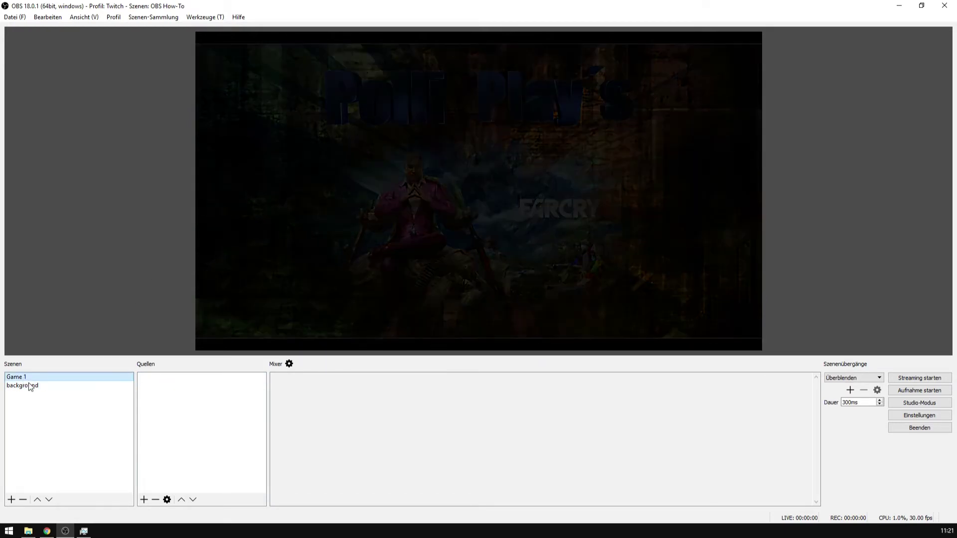
pyautogui.click(144, 499)
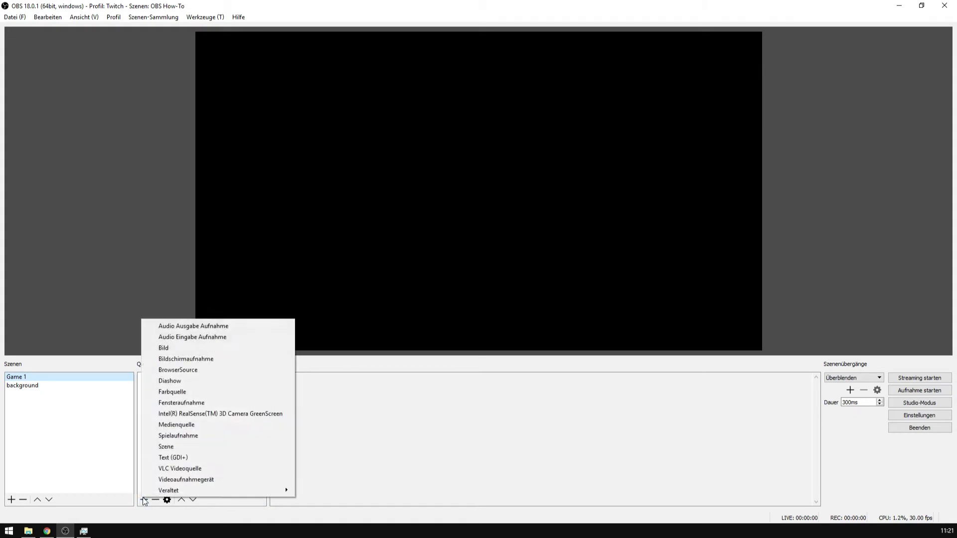
pyautogui.click(179, 451)
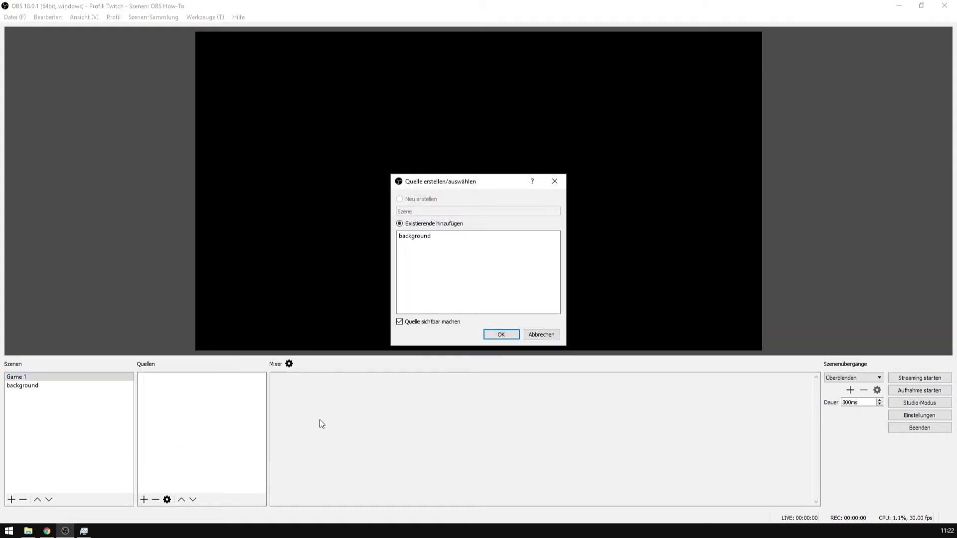
pyautogui.click(415, 239)
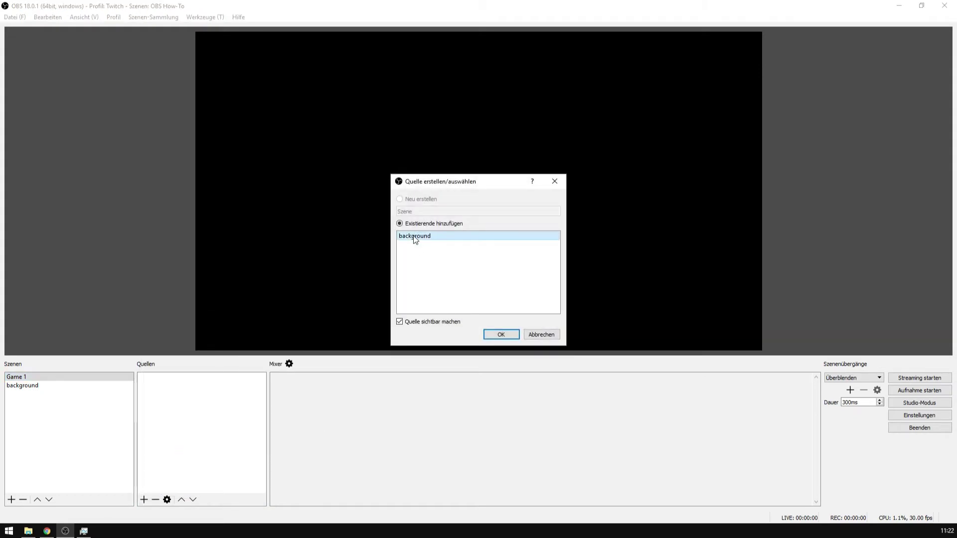
pyautogui.click(496, 334)
pyautogui.click(224, 458)
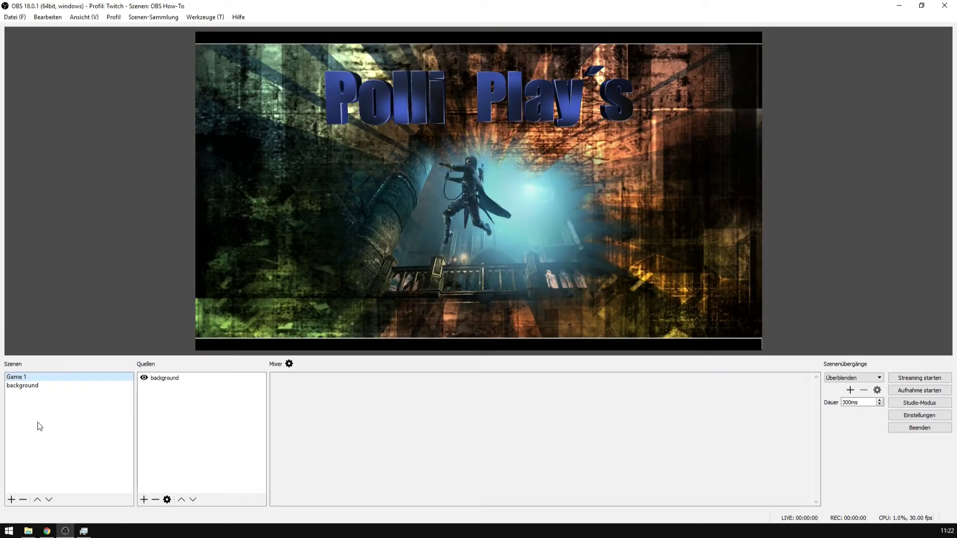
# Create a new scene named "overlay".
pyautogui.click(11, 499)
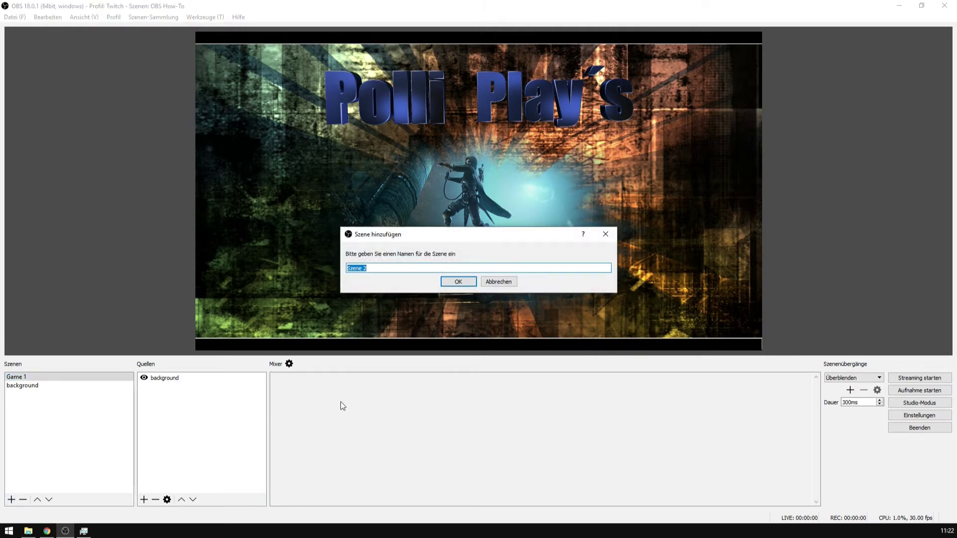
pyautogui.write('overlay')
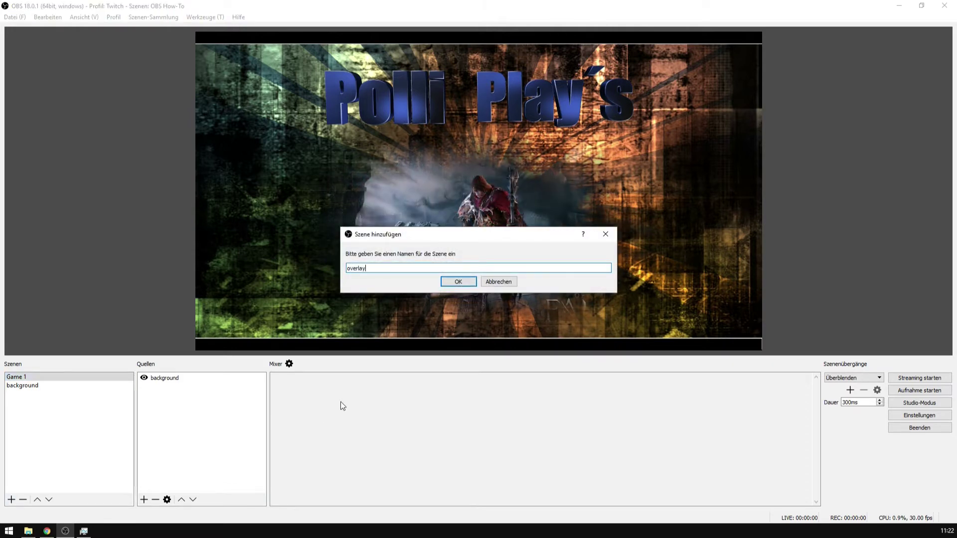
pyautogui.press('Return')
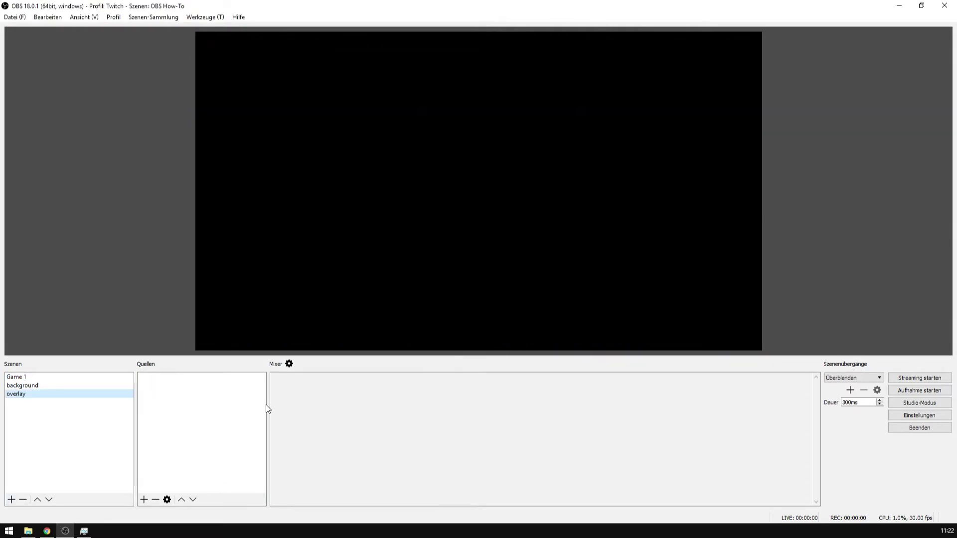
# Create a new Bild source named "topbar" in the overlay scene.
pyautogui.click(143, 500)
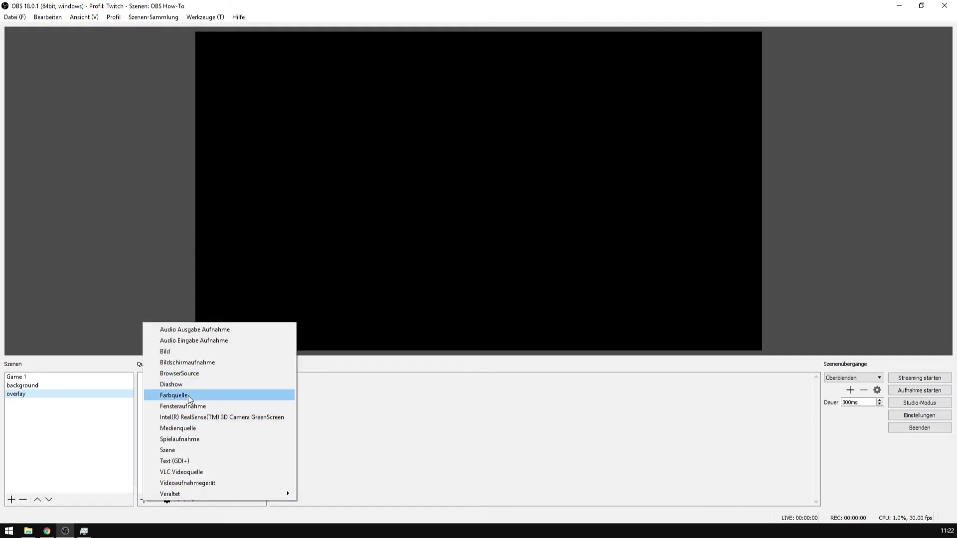
pyautogui.click(165, 352)
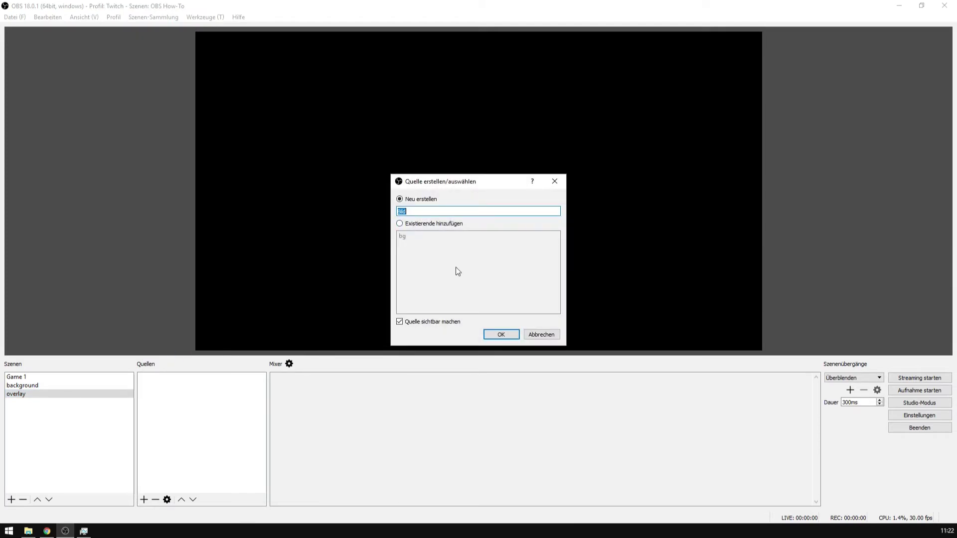
pyautogui.write('topbar')
pyautogui.press('Return')
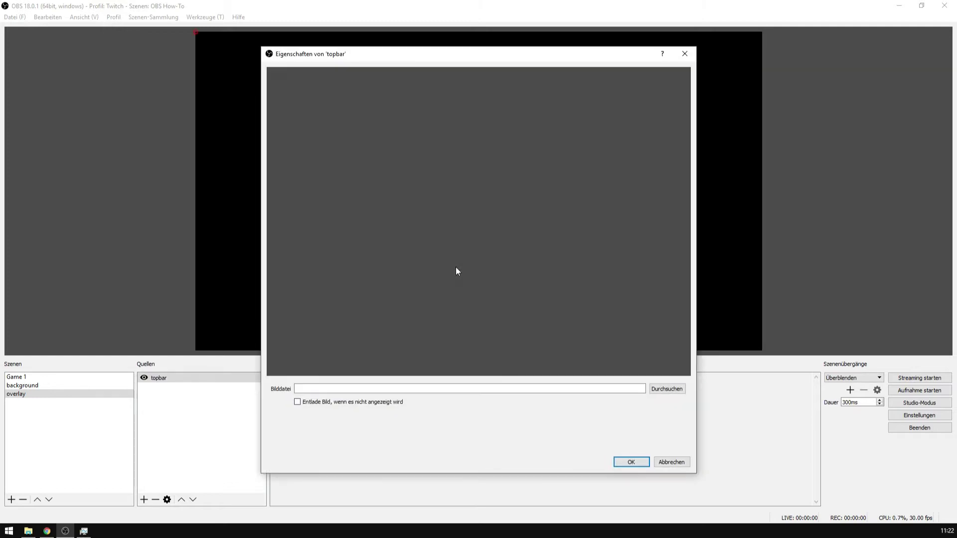
# Load top_bar_new_short_brown_round.png from C:/twitch/images/bars as the topbar source's image file and accept the properties.
pyautogui.click(667, 392)
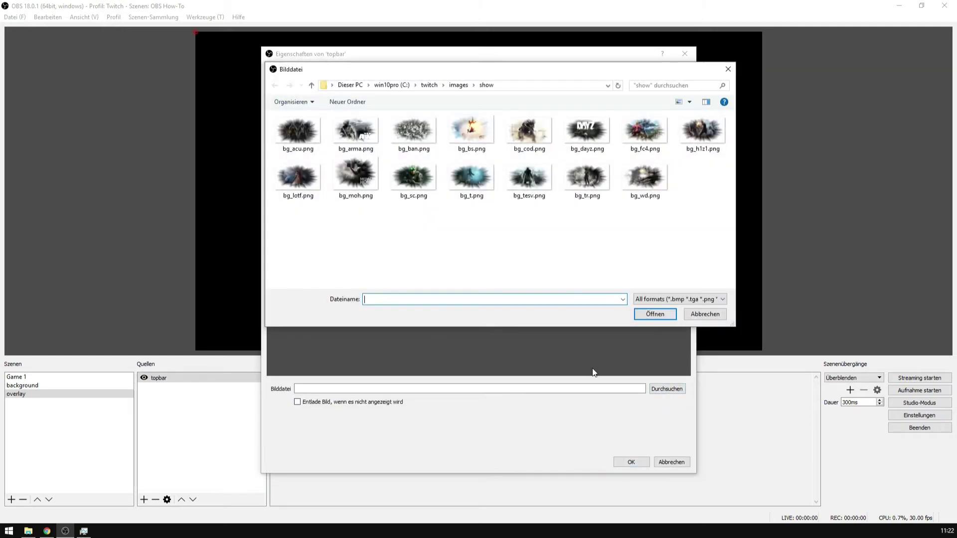
pyautogui.click(448, 87)
pyautogui.doubleClick(304, 140)
pyautogui.click(347, 169)
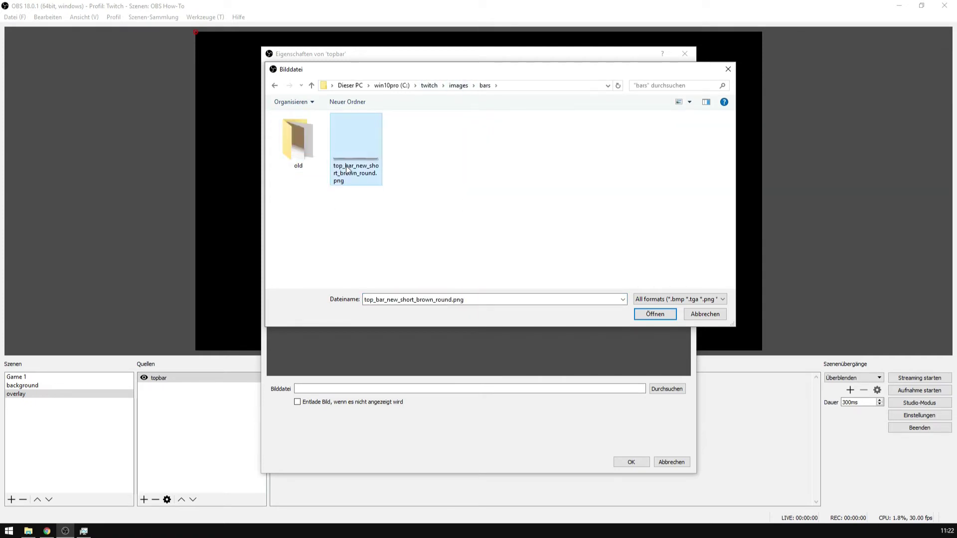
pyautogui.click(659, 317)
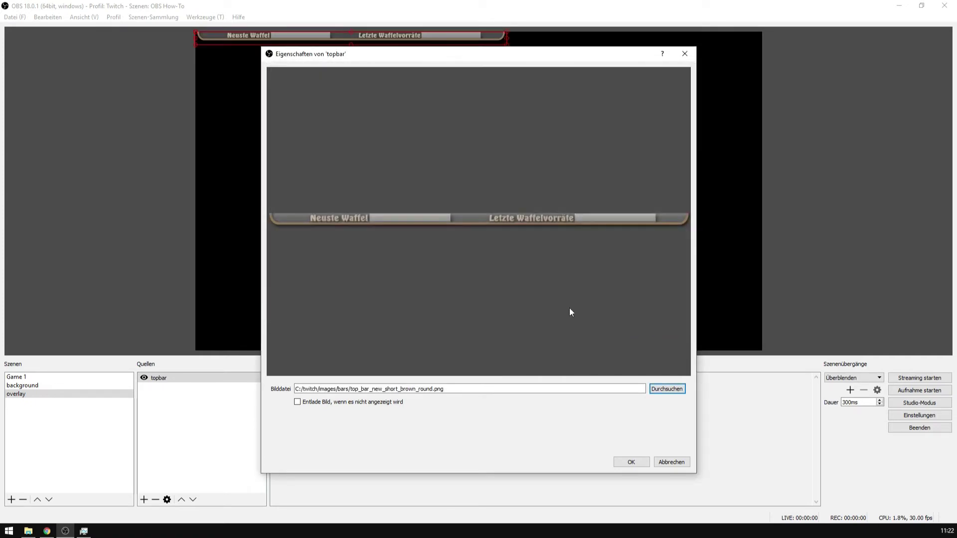
pyautogui.click(629, 463)
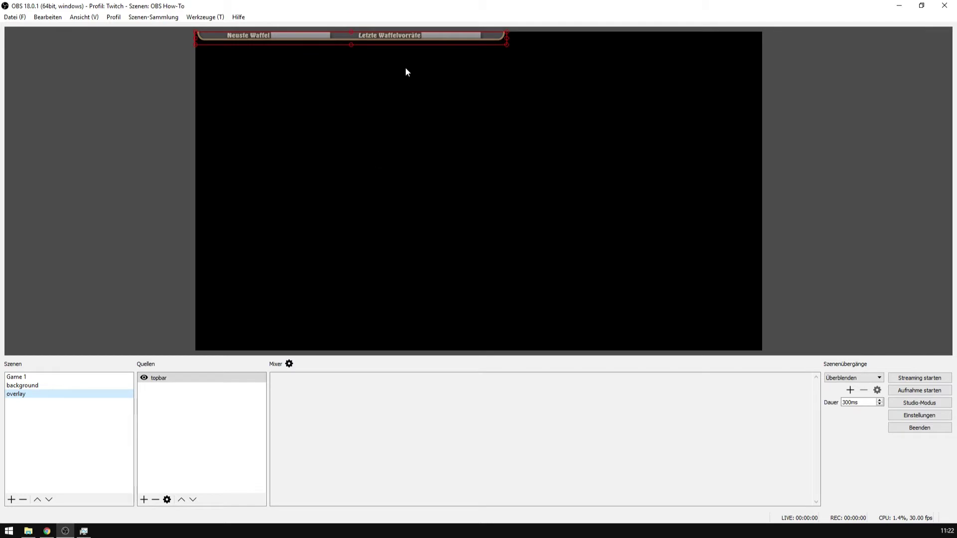
# Set the topbar source's alignment to "Oben in der Mitte" in its transformation settings.
pyautogui.rightClick(162, 380)
pyautogui.moveTo(215, 437)
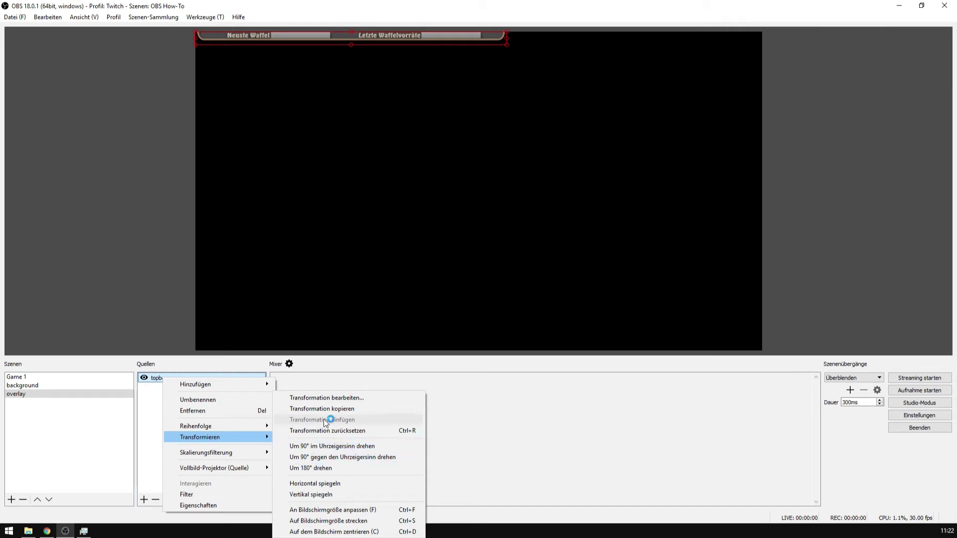
pyautogui.click(329, 398)
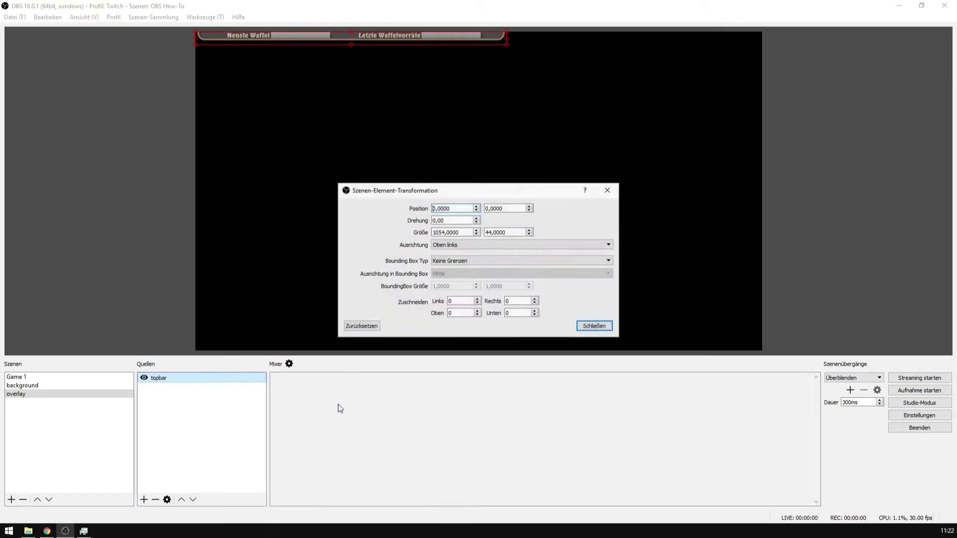
pyautogui.click(468, 244)
pyautogui.click(457, 259)
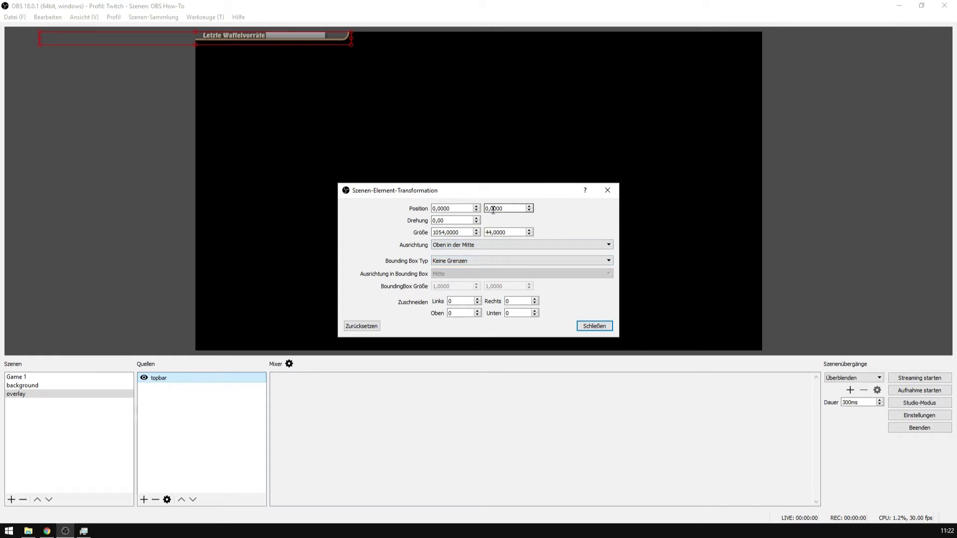
pyautogui.click(597, 326)
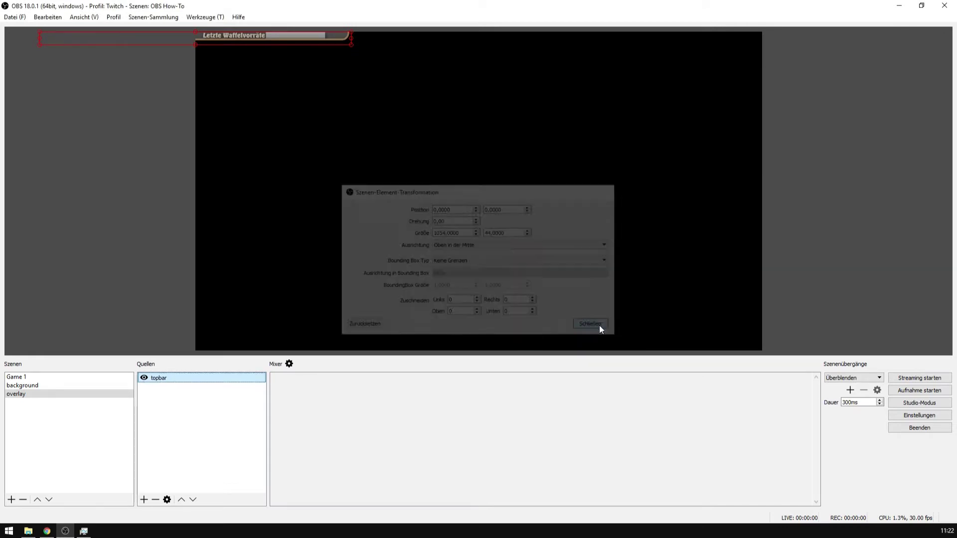
# Center the topbar source on the screen.
pyautogui.rightClick(190, 381)
pyautogui.moveTo(293, 435)
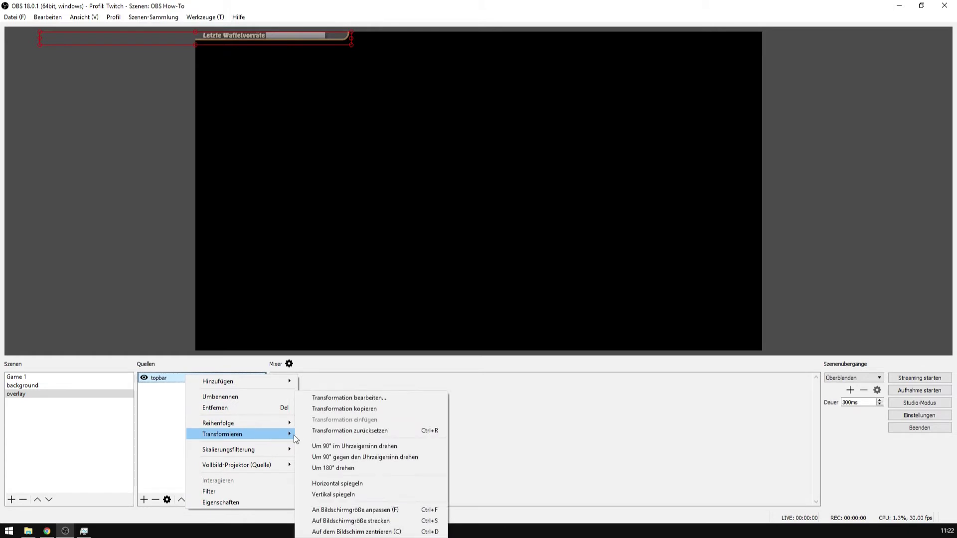
pyautogui.click(352, 532)
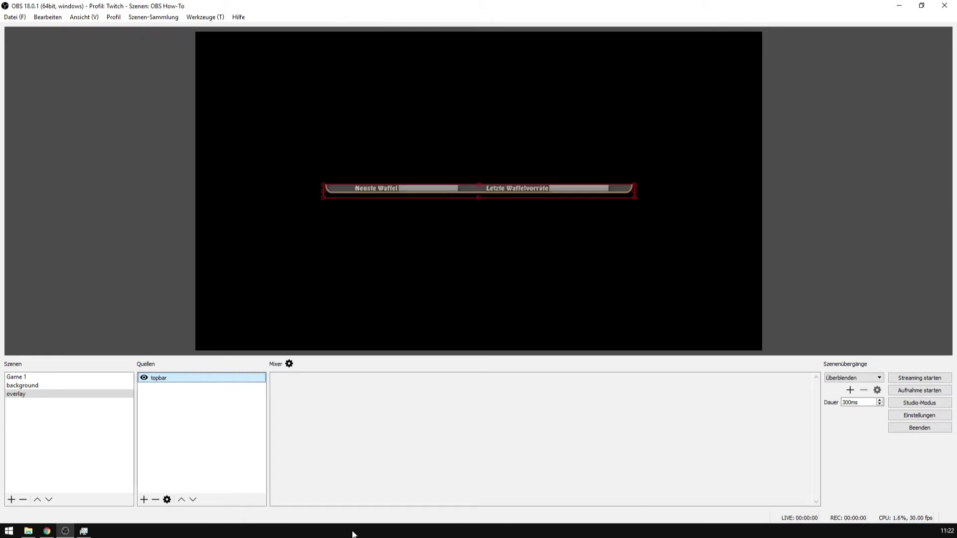
# Set the topbar's vertical position to 0 in its transformation settings and deselect the source.
pyautogui.rightClick(195, 379)
pyautogui.moveTo(245, 436)
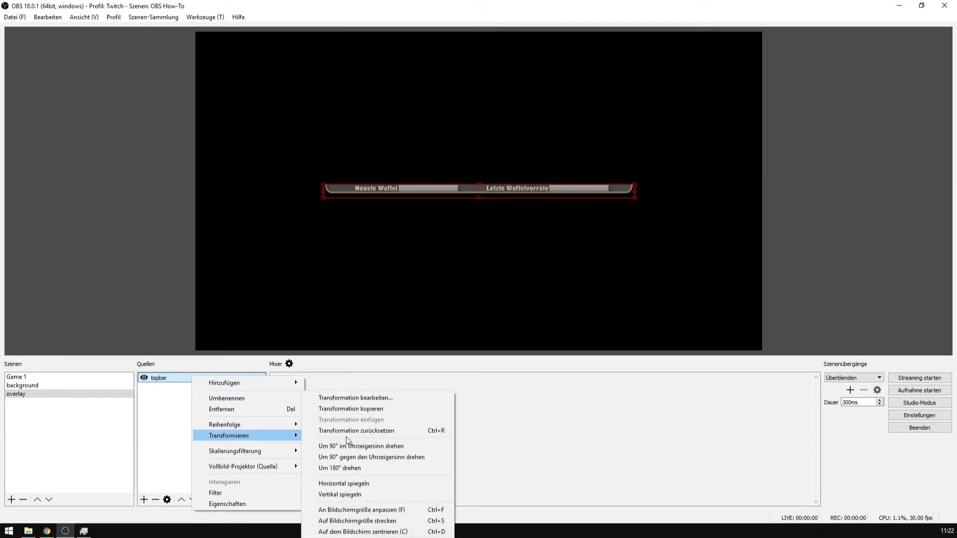
pyautogui.click(359, 398)
pyautogui.doubleClick(517, 209)
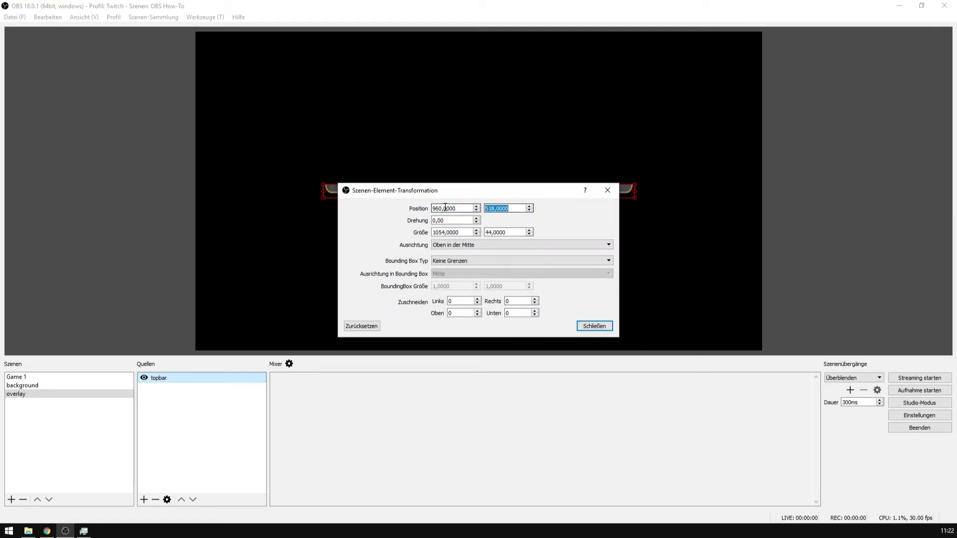
pyautogui.write('0')
pyautogui.click(585, 327)
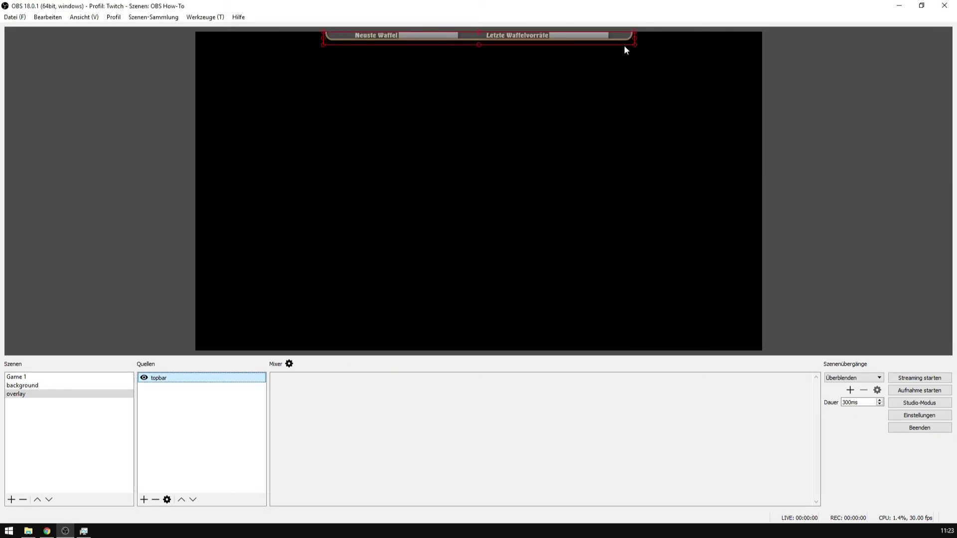
pyautogui.click(182, 423)
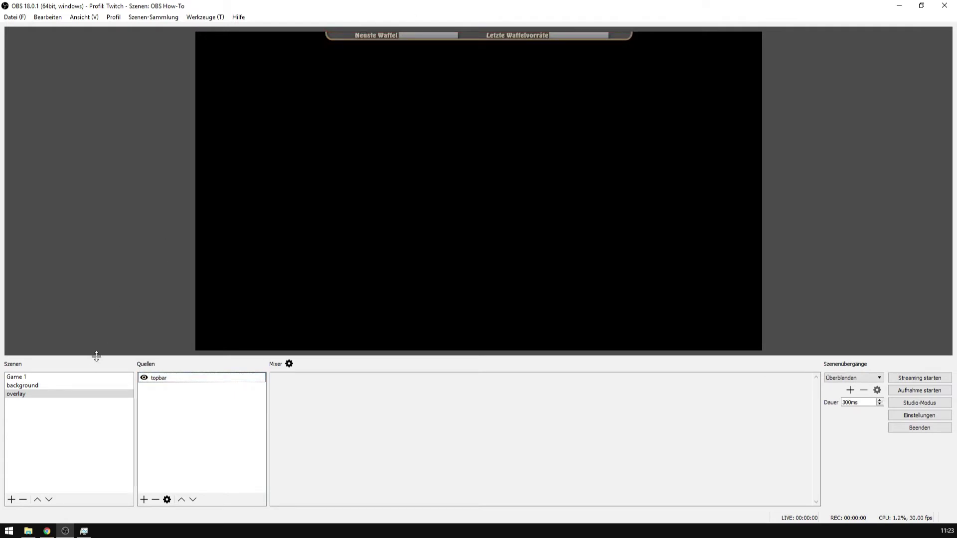
# Add the existing overlay scene as a Szene source to the Game 1 scene and deselect it.
pyautogui.click(90, 377)
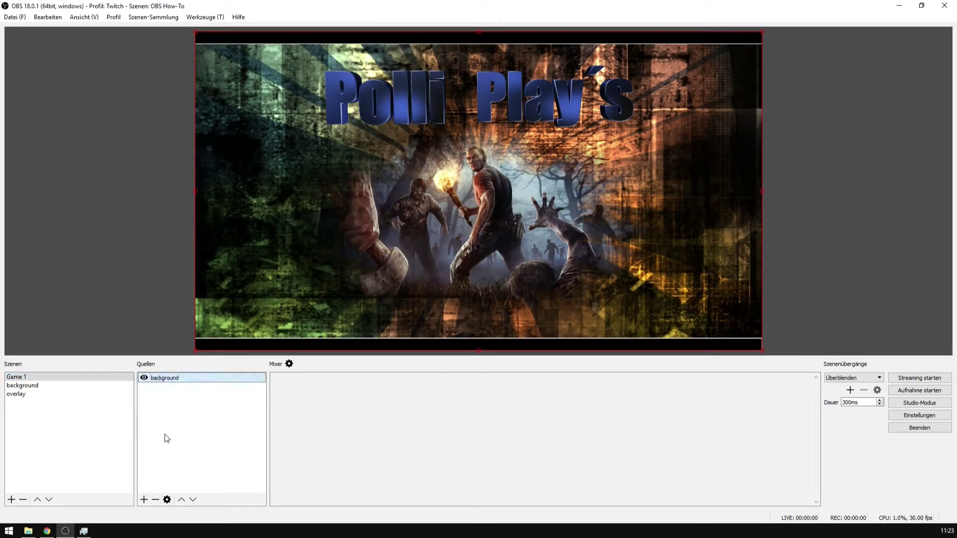
pyautogui.rightClick(165, 434)
pyautogui.moveTo(195, 441)
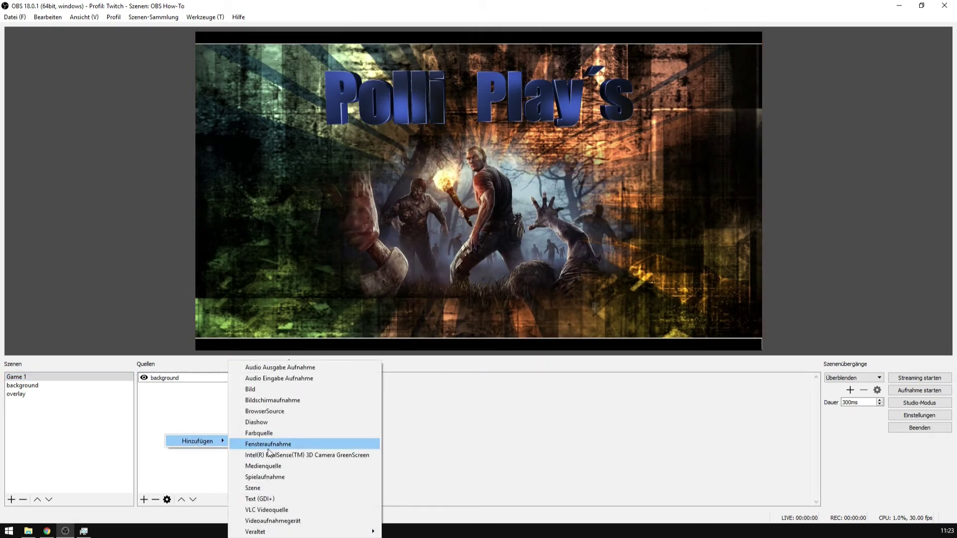
pyautogui.click(262, 487)
pyautogui.click(412, 247)
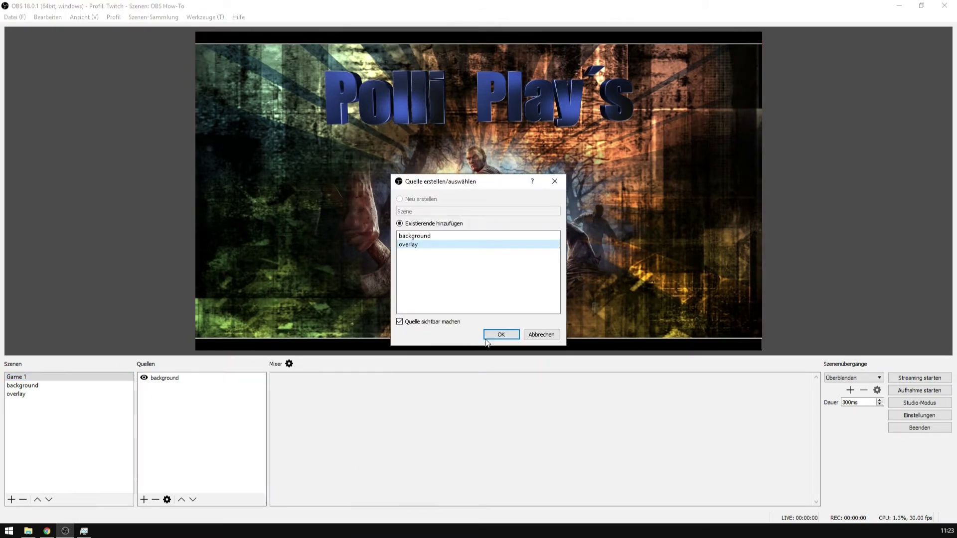
pyautogui.click(501, 334)
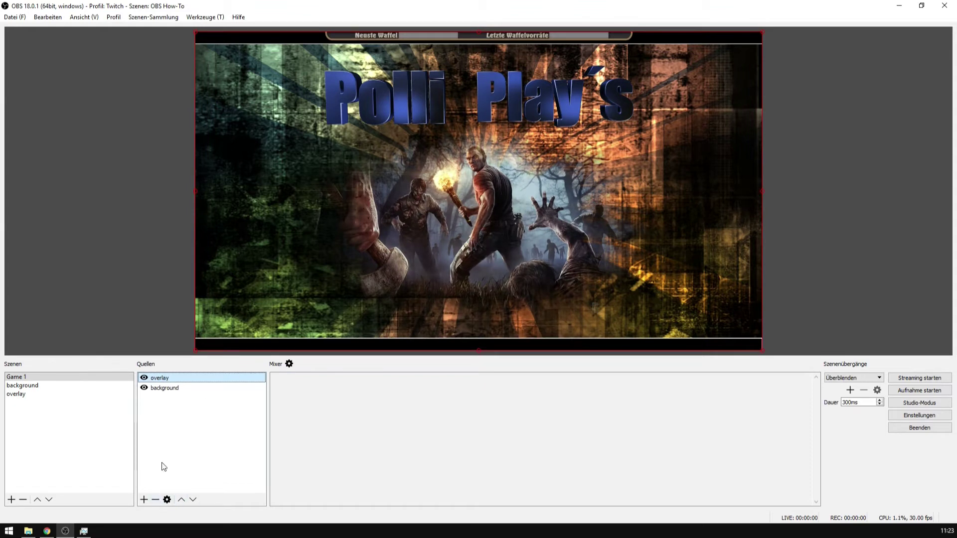
pyautogui.click(231, 425)
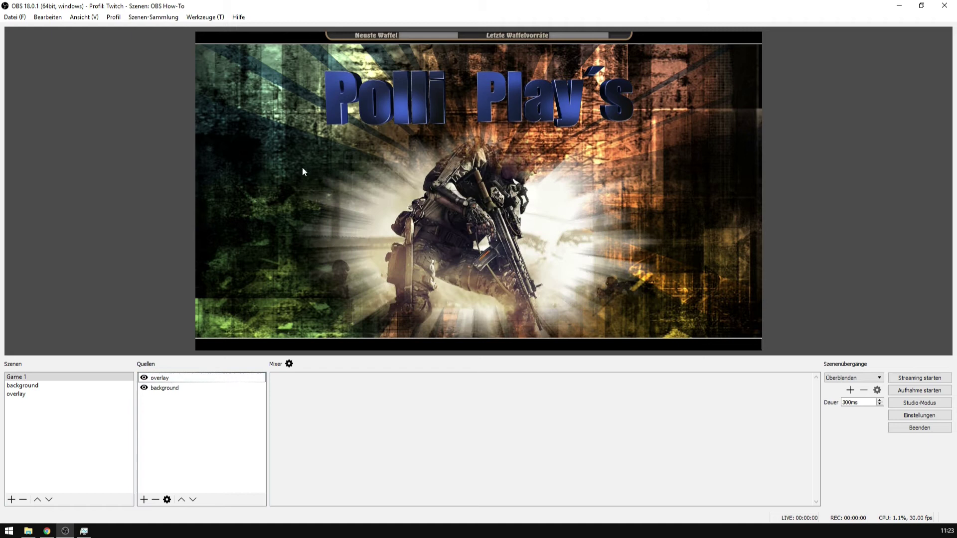
# Move the overlay source below the background source in Game 1 and return it to the top of the source order.
pyautogui.click(162, 379)
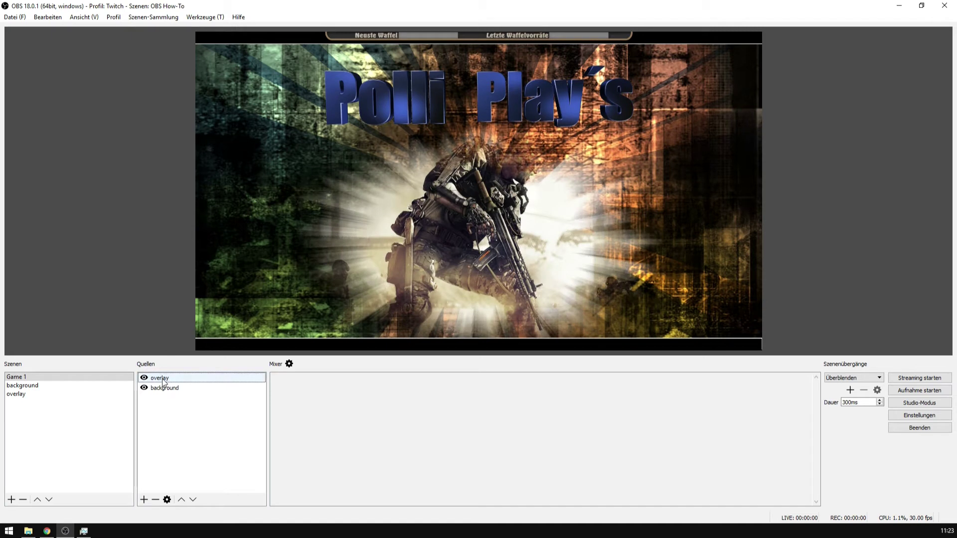
pyautogui.click(196, 501)
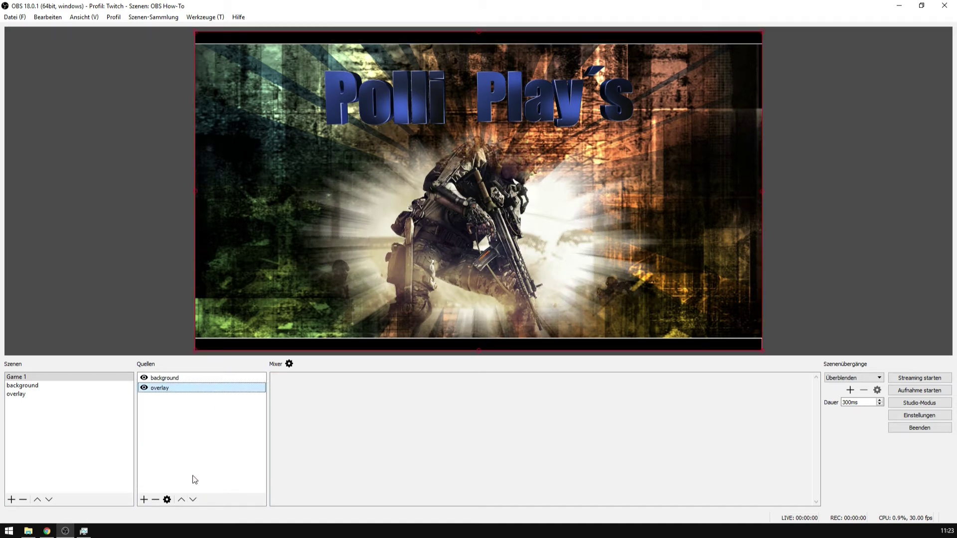
pyautogui.click(181, 500)
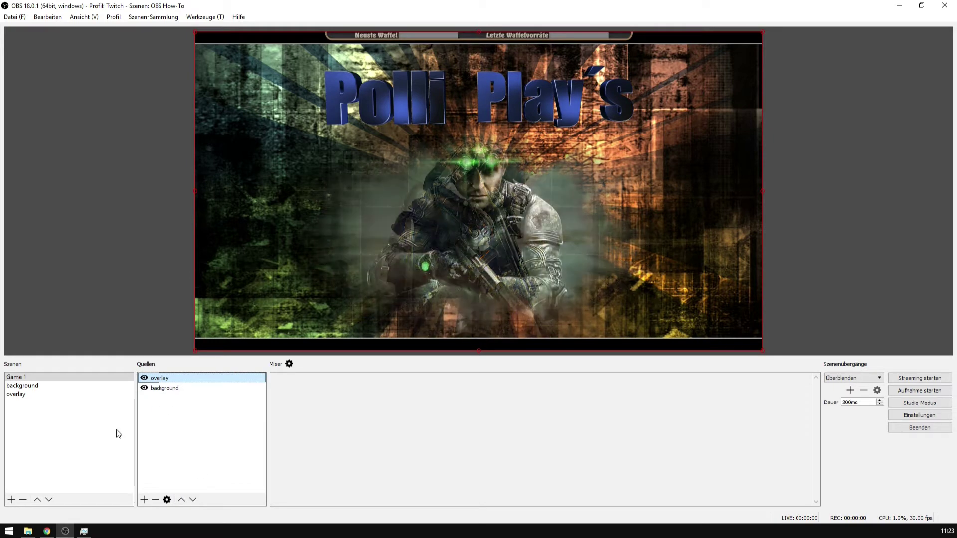
pyautogui.click(47, 438)
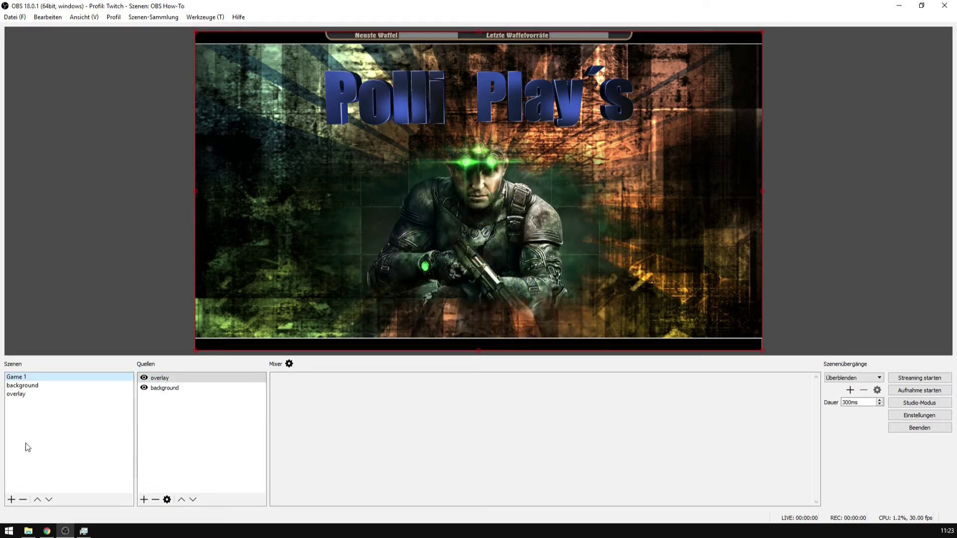
# Select the overlay scene and switch to the Muxy dashboard in Chrome.
pyautogui.click(19, 394)
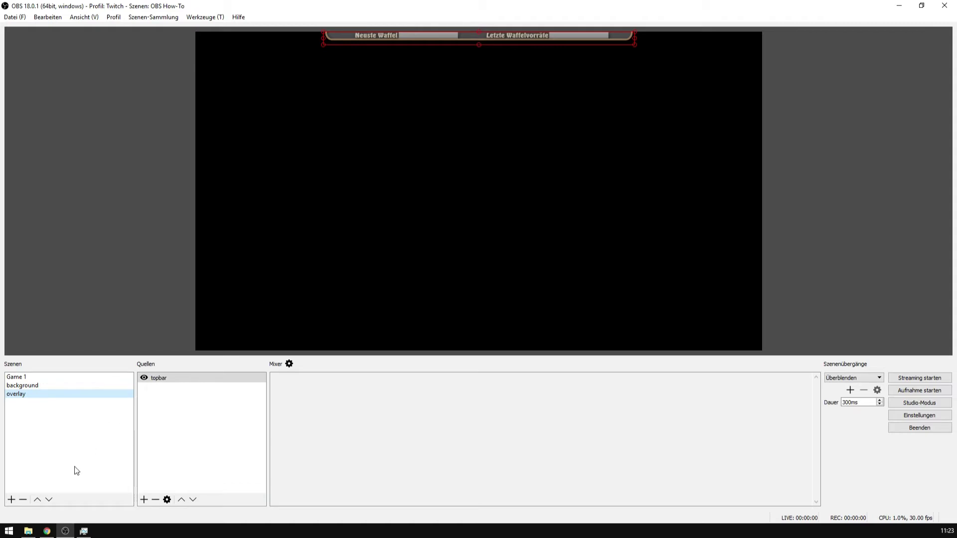
pyautogui.click(46, 531)
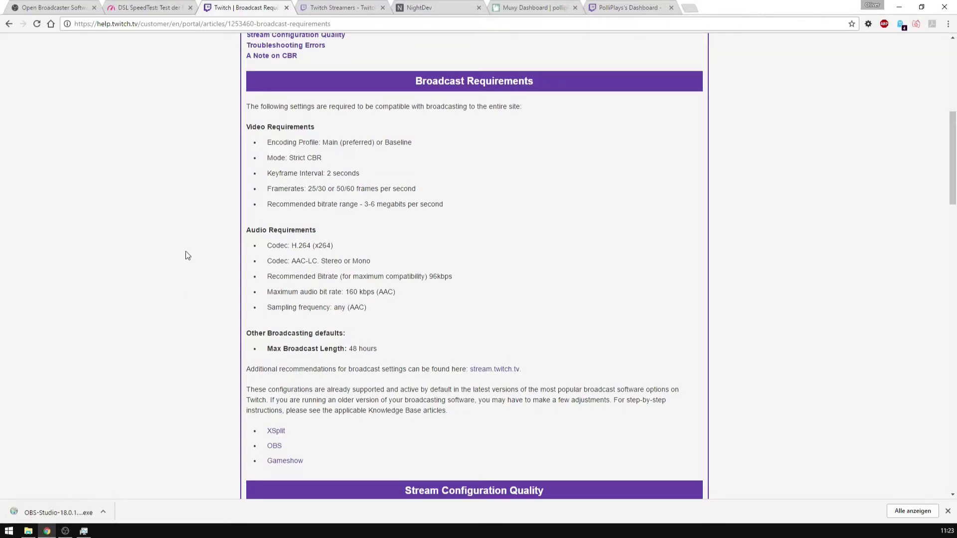
pyautogui.click(538, 9)
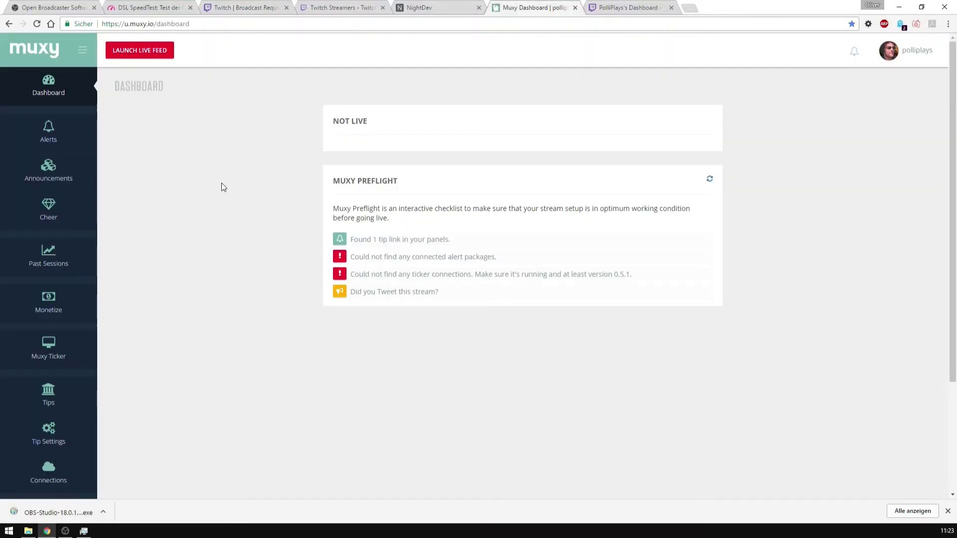
pyautogui.click(92, 100)
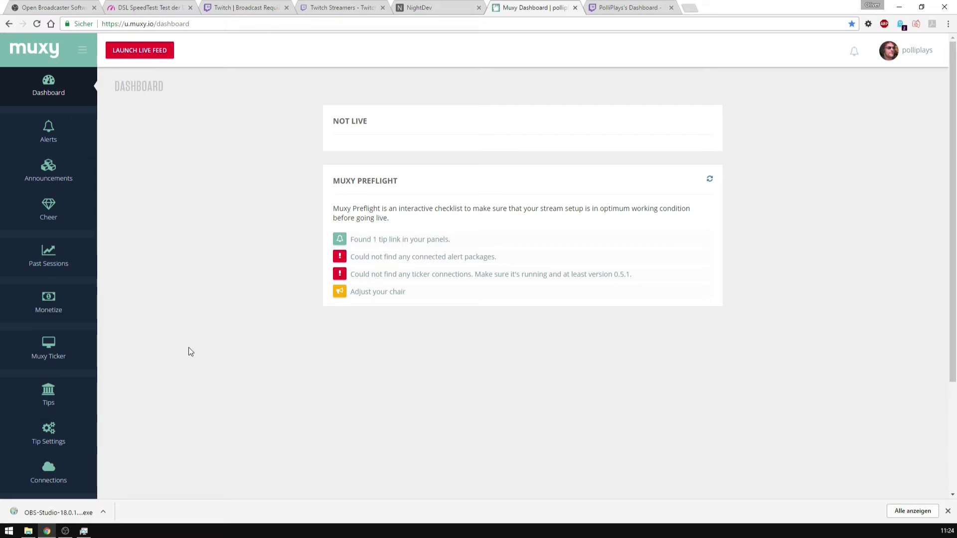
# Download Muxy Ticker for Windows from the Muxy Ticker page, saving Muxy TickerSetup.exe in the twitch downloads folder.
pyautogui.click(48, 351)
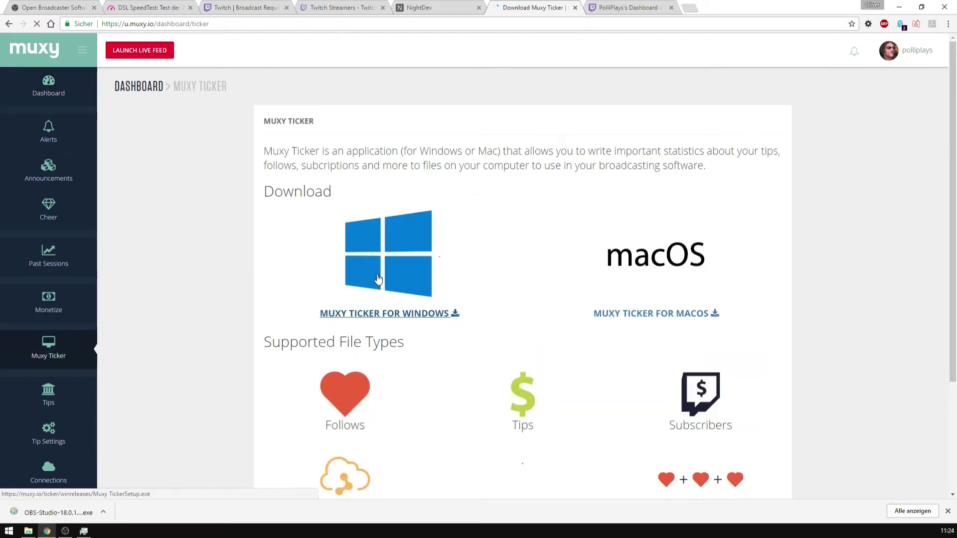
pyautogui.click(395, 273)
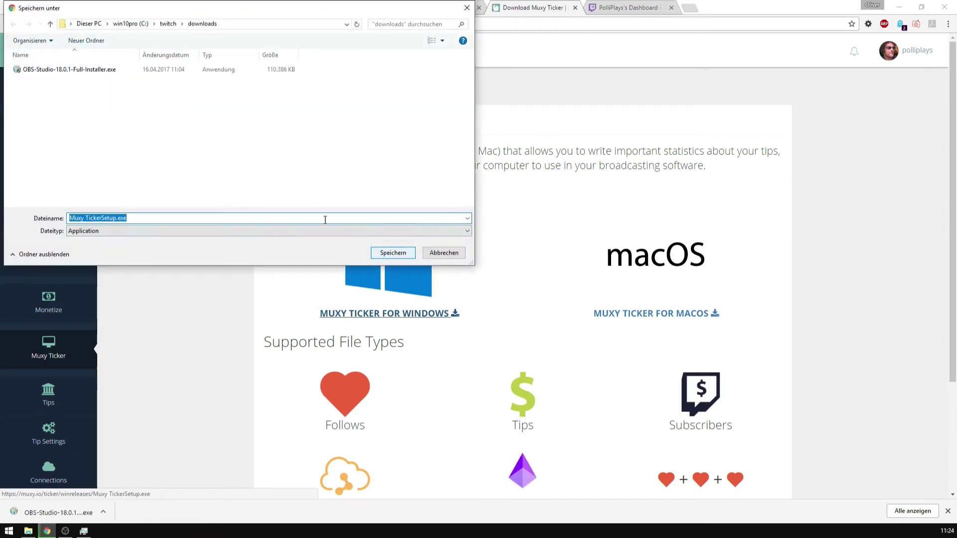
pyautogui.click(398, 254)
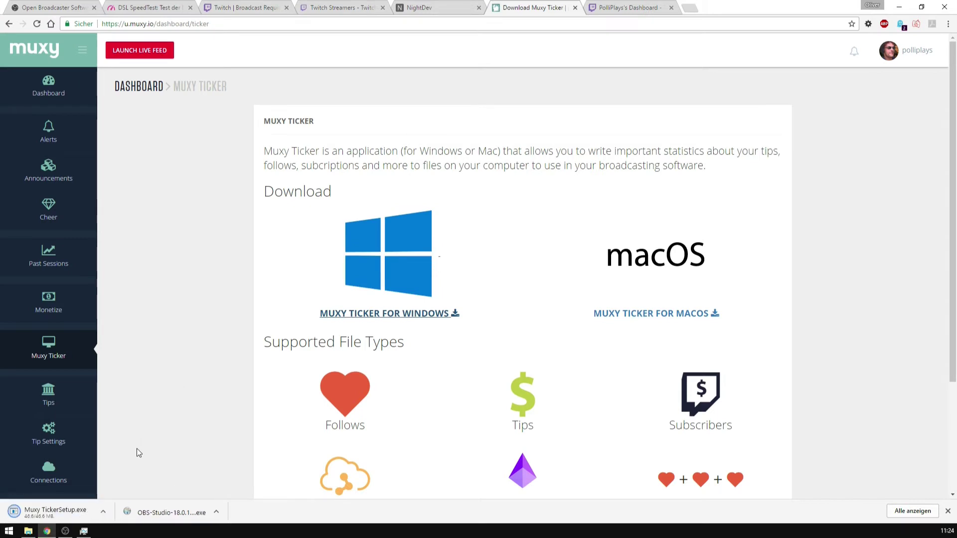
# Show the downloaded Muxy TickerSetup.exe in its folder and close the folder window.
pyautogui.click(103, 512)
pyautogui.click(160, 480)
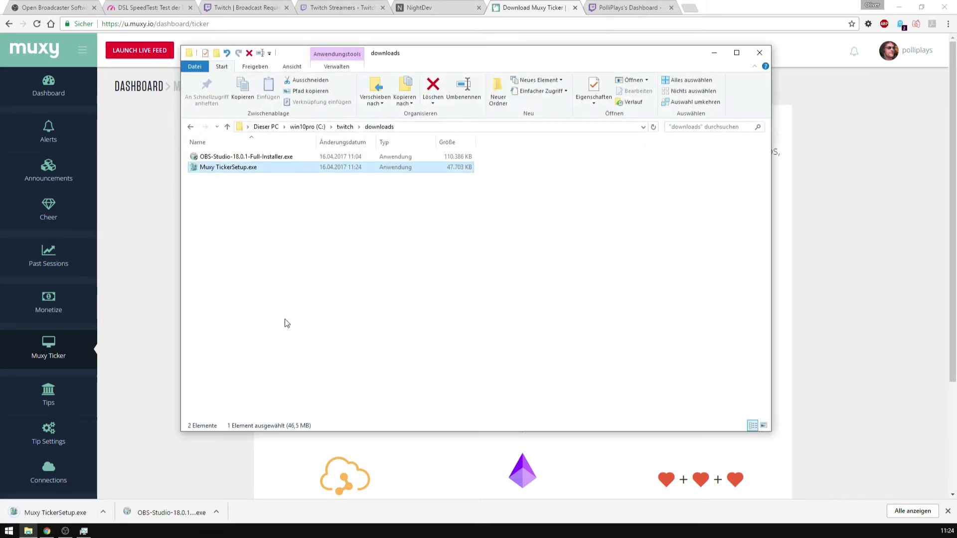
pyautogui.click(758, 54)
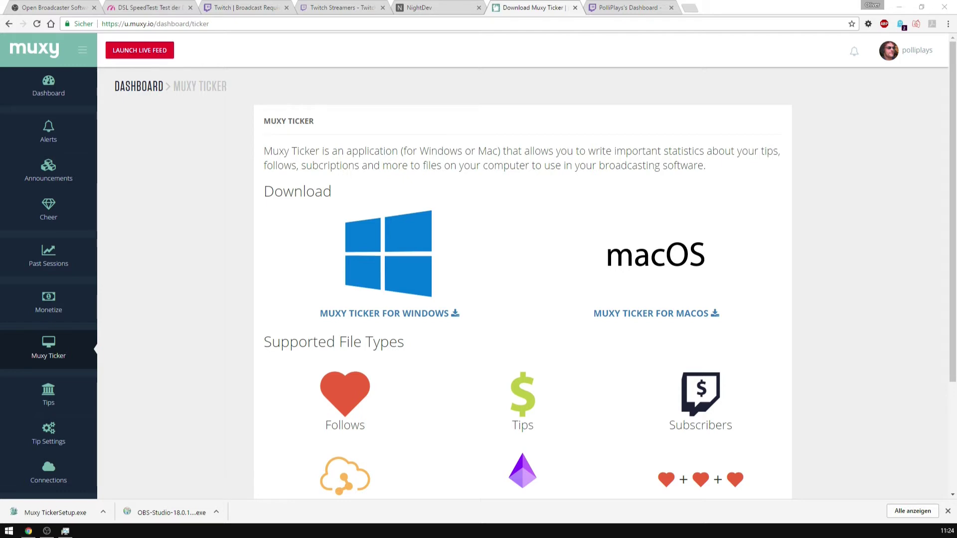
# Bring the Muxy Ticker window into view, review its output directory and formatting settings, and return to its status log.
pyautogui.moveTo(827, 106); pyautogui.dragTo(551, 82)
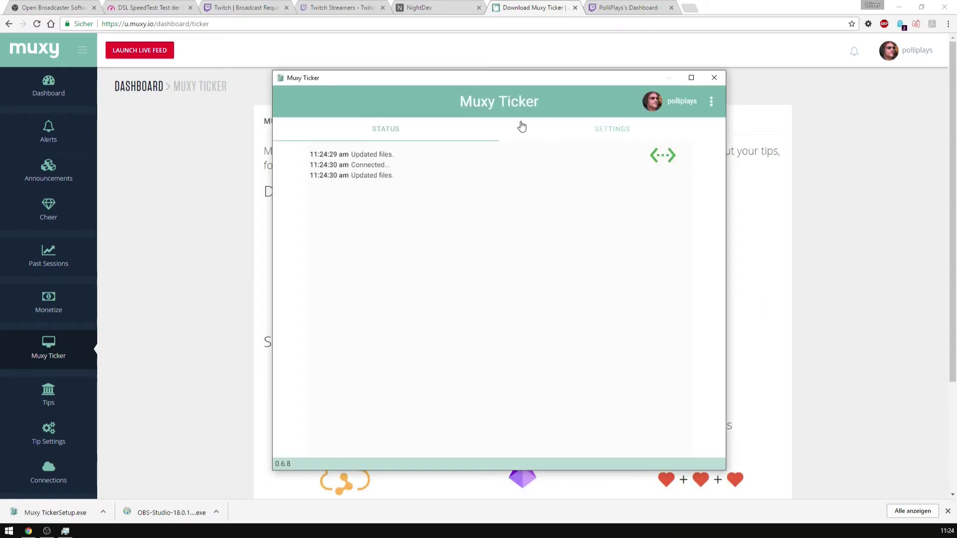
pyautogui.click(601, 135)
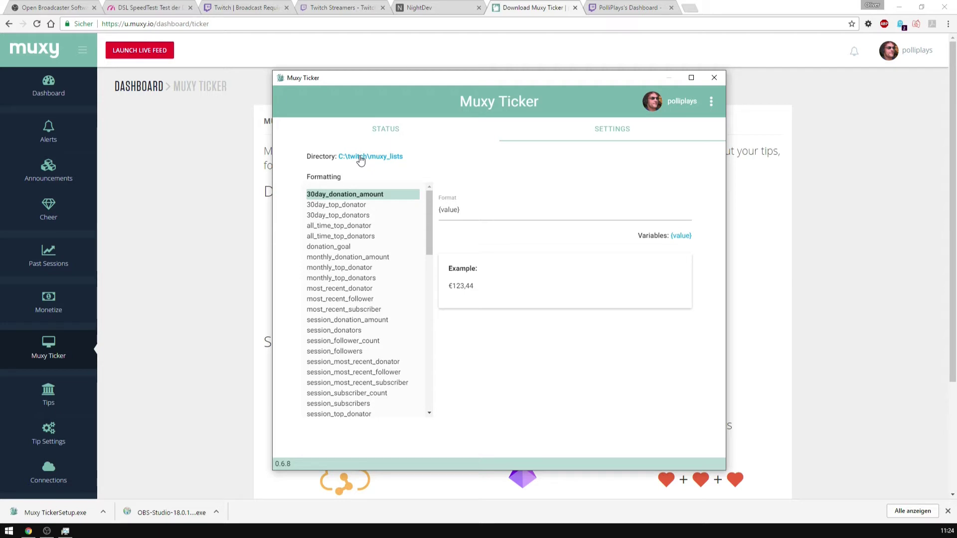
pyautogui.moveTo(428, 219)
pyautogui.mouseDown()
pyautogui.moveTo(419, 256)
pyautogui.moveTo(426, 360)
pyautogui.moveTo(437, 194)
pyautogui.moveTo(425, 388)
pyautogui.moveTo(427, 196)
pyautogui.moveTo(432, 370)
pyautogui.moveTo(428, 204)
pyautogui.mouseUp()
pyautogui.click(392, 134)
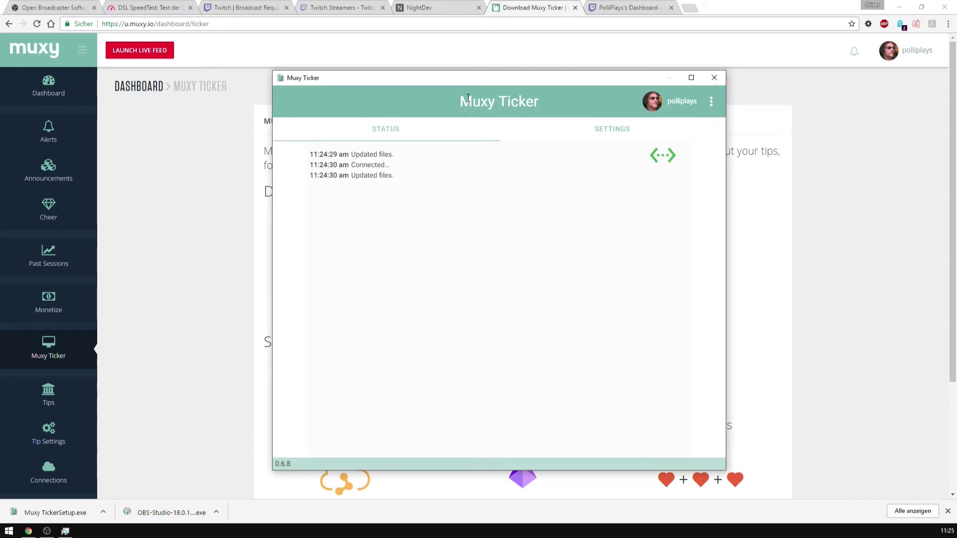
# Close the Muxy Ticker window and open the existing alert package for editing from Muxy's alerts page.
pyautogui.click(716, 80)
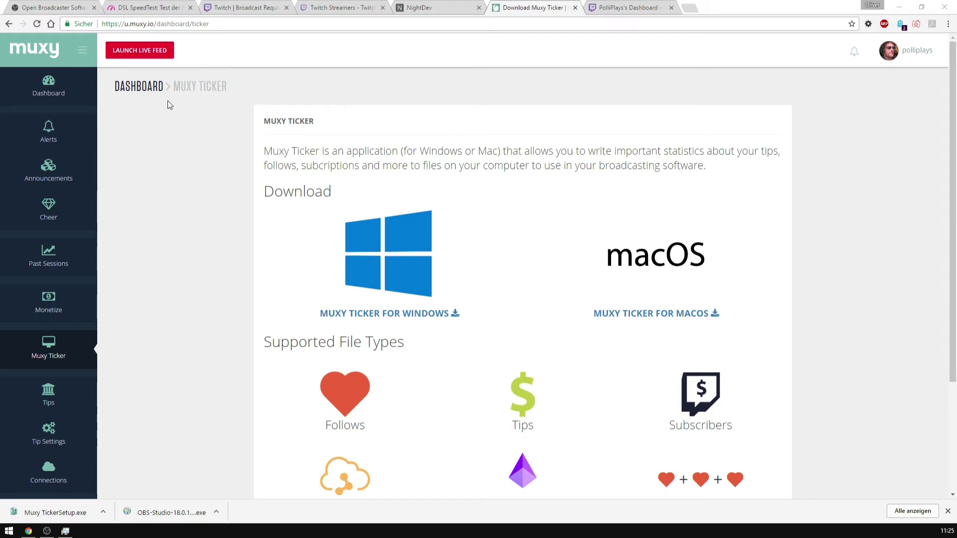
pyautogui.click(65, 98)
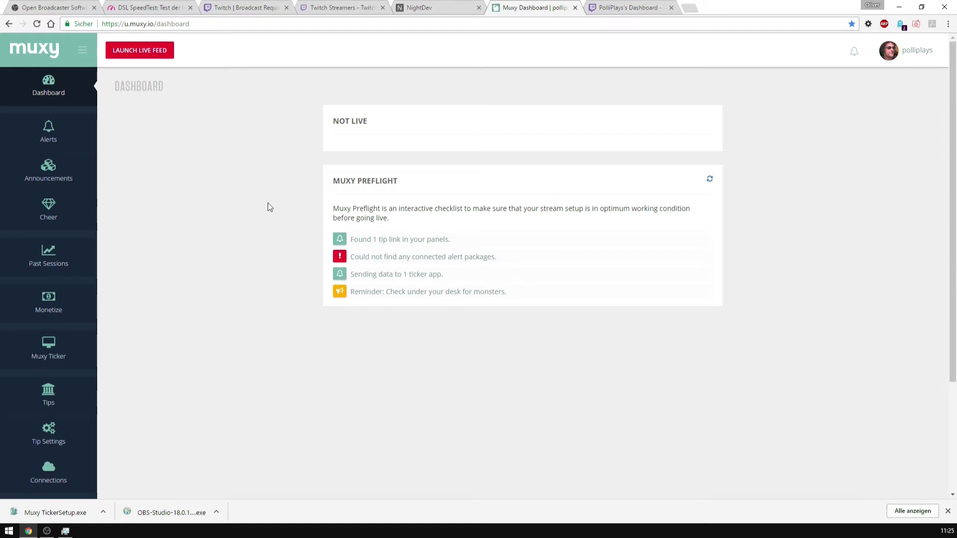
pyautogui.click(44, 131)
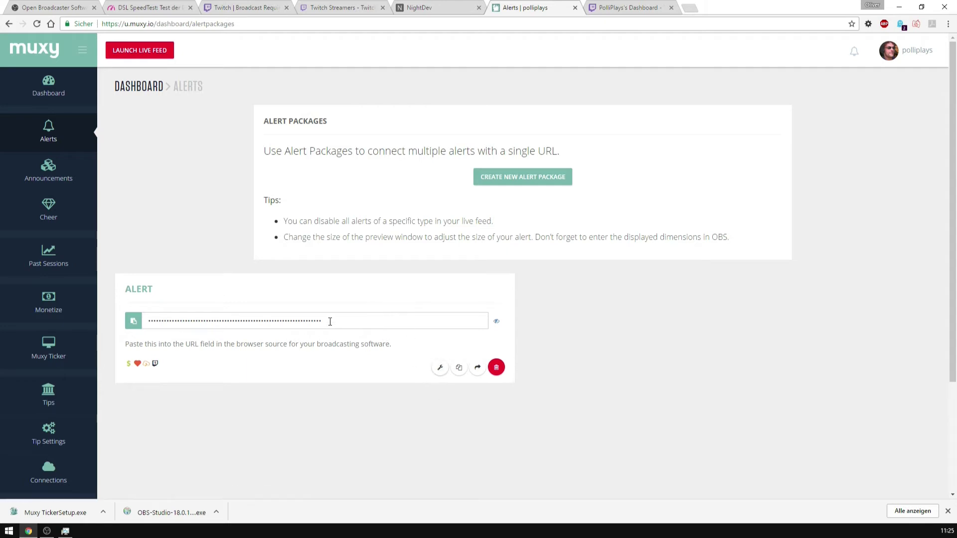
pyautogui.click(439, 367)
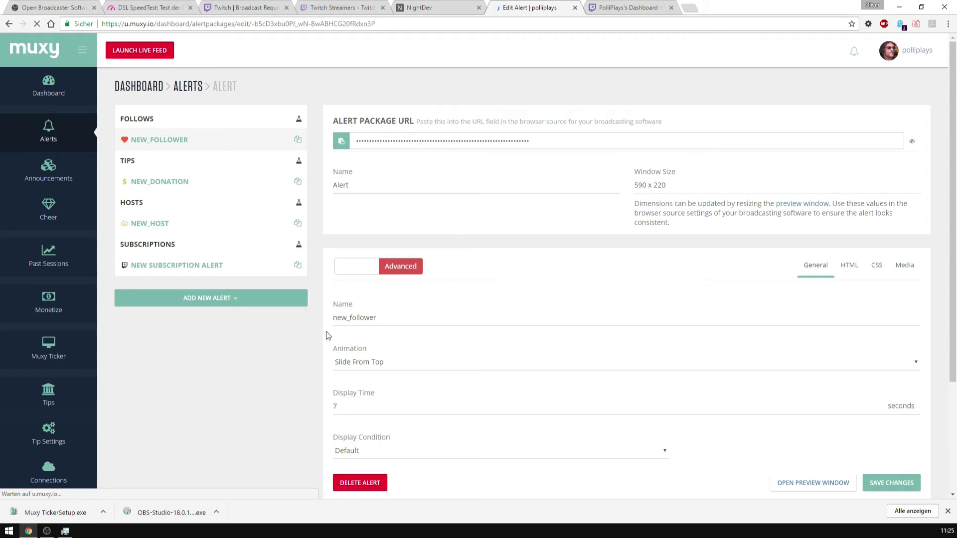
# Review the new_follower alert's general settings, including its animation, display time and display condition choices.
pyautogui.scroll(-1, 308, 336)
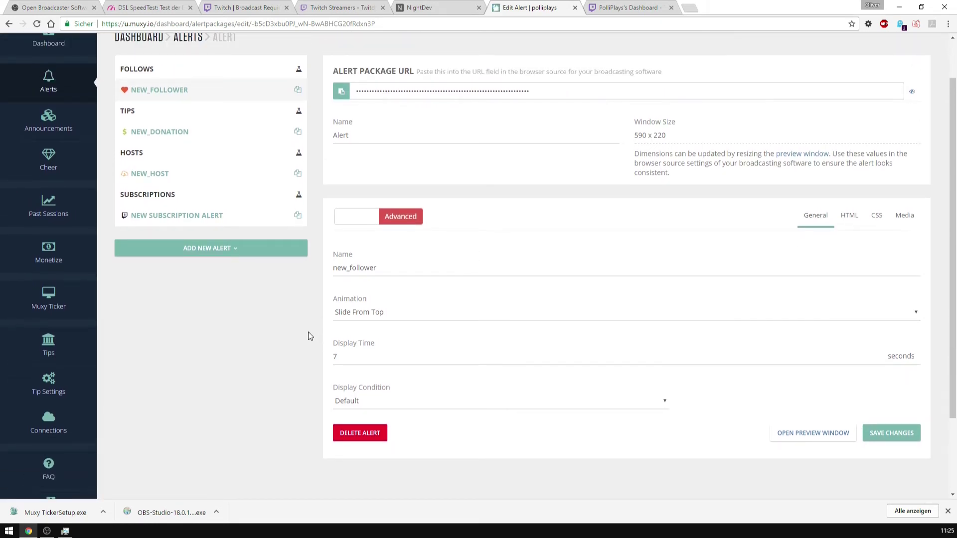
pyautogui.scroll(1, 312, 340)
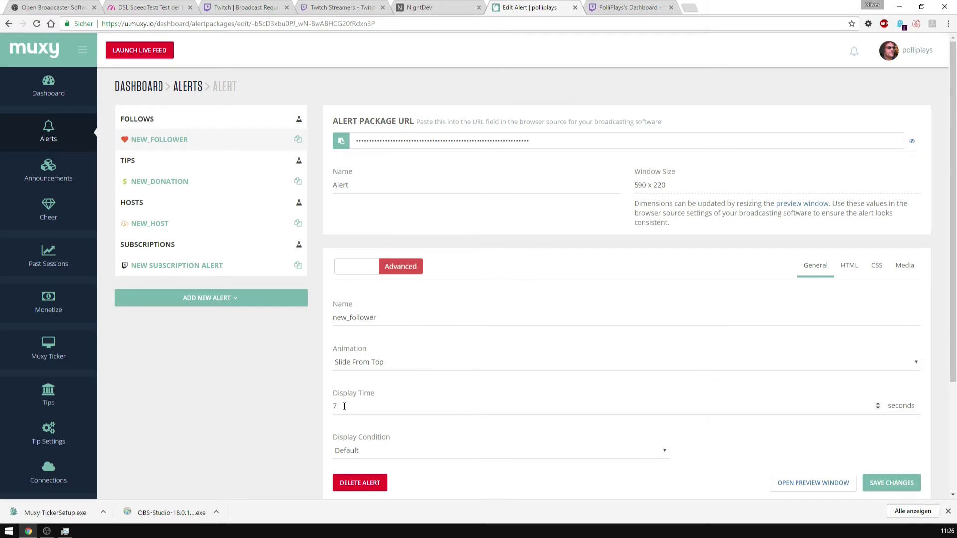
pyautogui.click(665, 452)
pyautogui.click(666, 452)
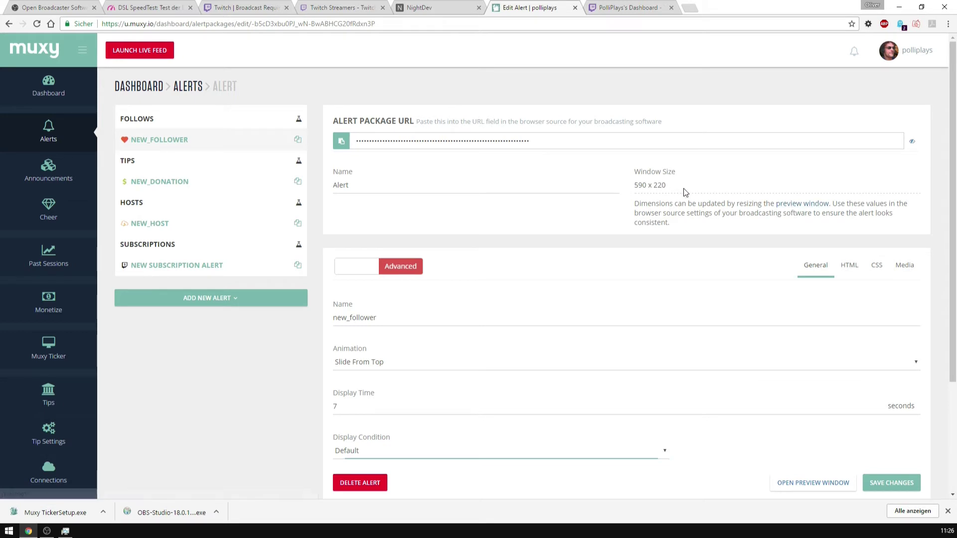
# Preview the new_follower alert in its own window, check the window's resizable dimensions, and close the preview.
pyautogui.click(637, 185)
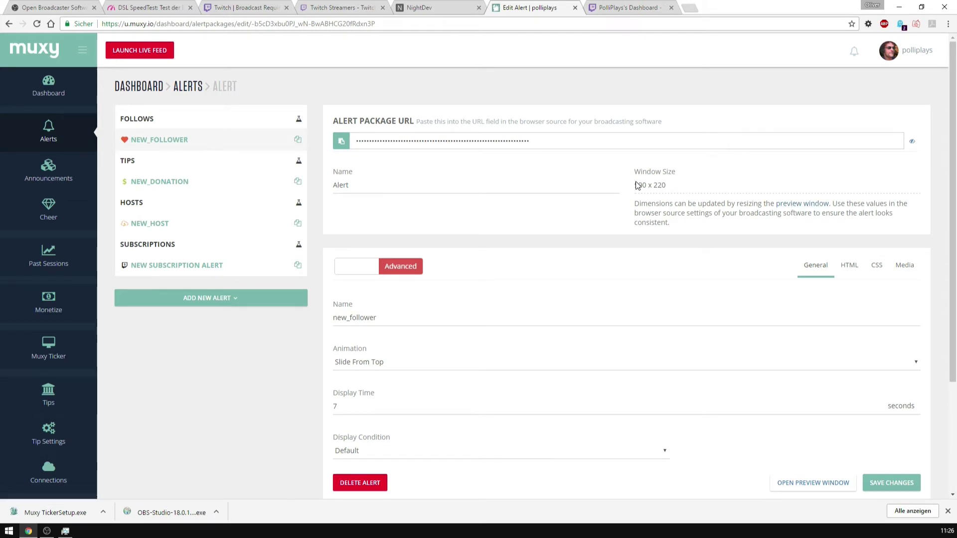
pyautogui.click(800, 203)
pyautogui.moveTo(829, 13); pyautogui.dragTo(578, 105)
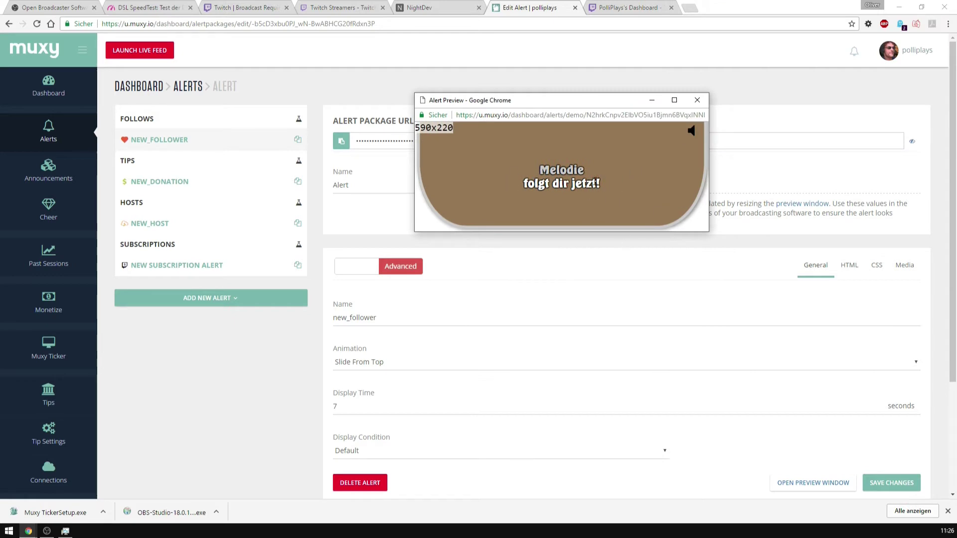
pyautogui.moveTo(710, 233)
pyautogui.mouseDown()
pyautogui.moveTo(804, 285)
pyautogui.moveTo(768, 279)
pyautogui.moveTo(760, 244)
pyautogui.moveTo(706, 227)
pyautogui.moveTo(710, 233)
pyautogui.mouseUp()
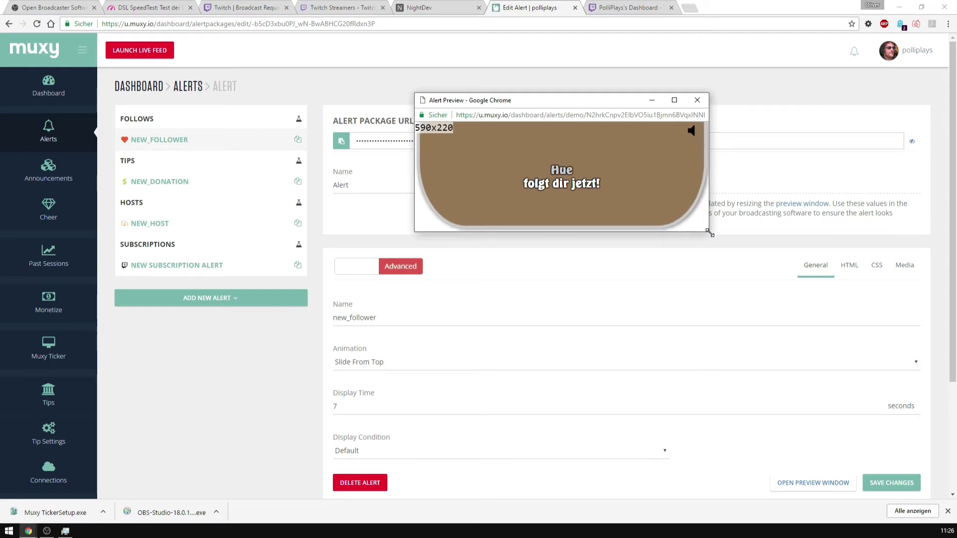
pyautogui.click(696, 101)
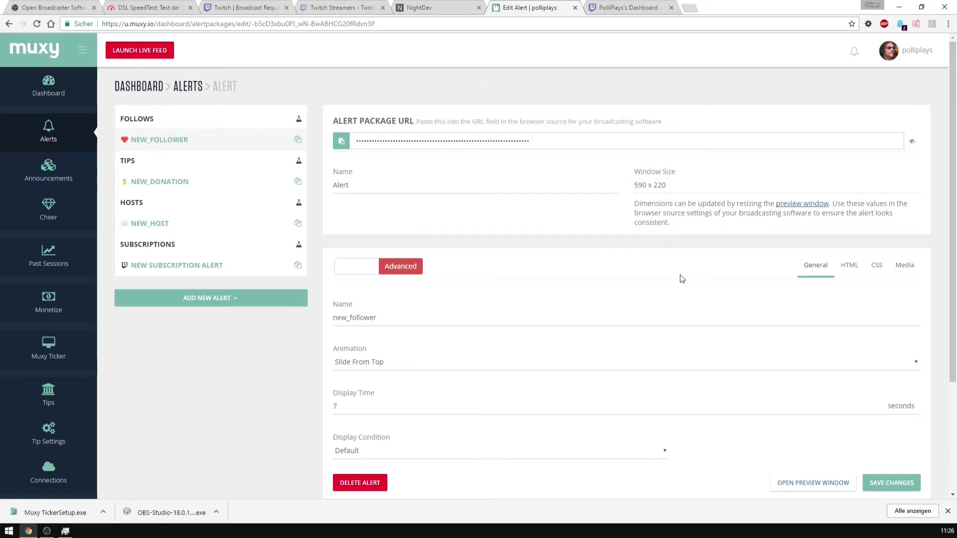
# Examine the new_follower alert's HTML, compare it briefly with the Simple editor, and inspect the title text and audio markup.
pyautogui.click(848, 265)
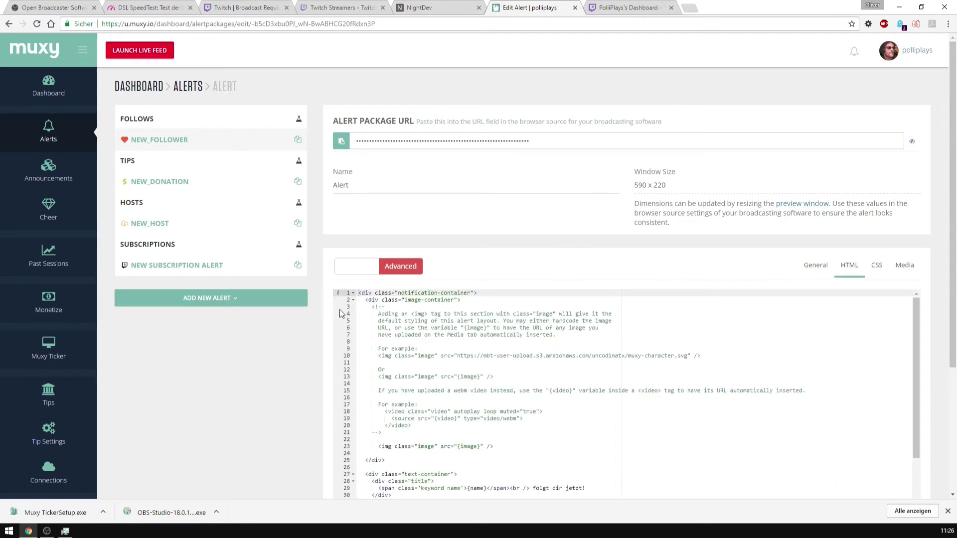
pyautogui.scroll(-4, 313, 307)
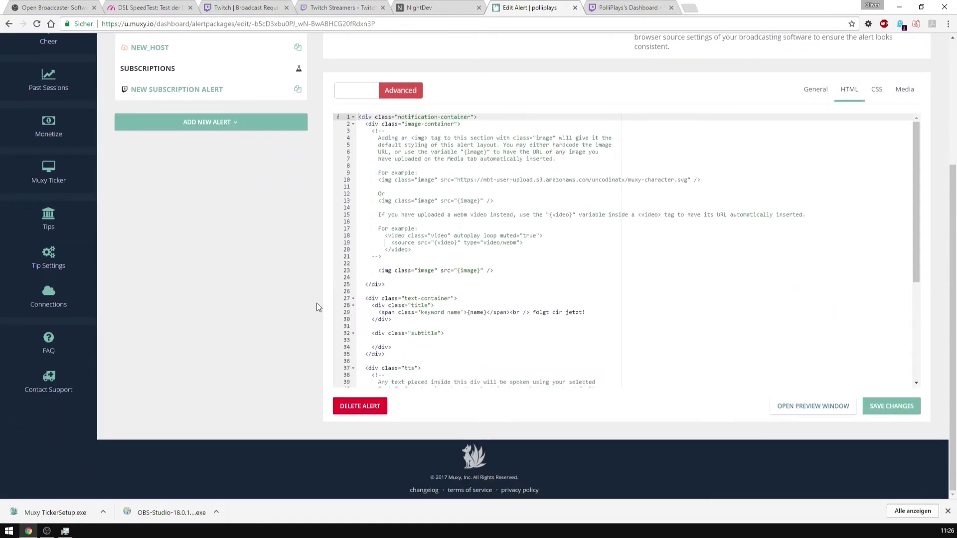
pyautogui.scroll(3, 317, 303)
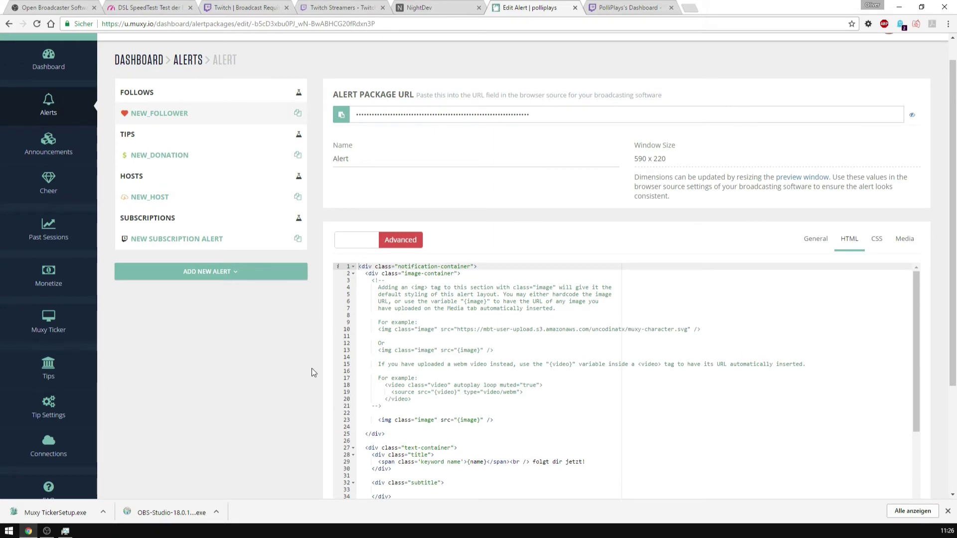
pyautogui.click(365, 247)
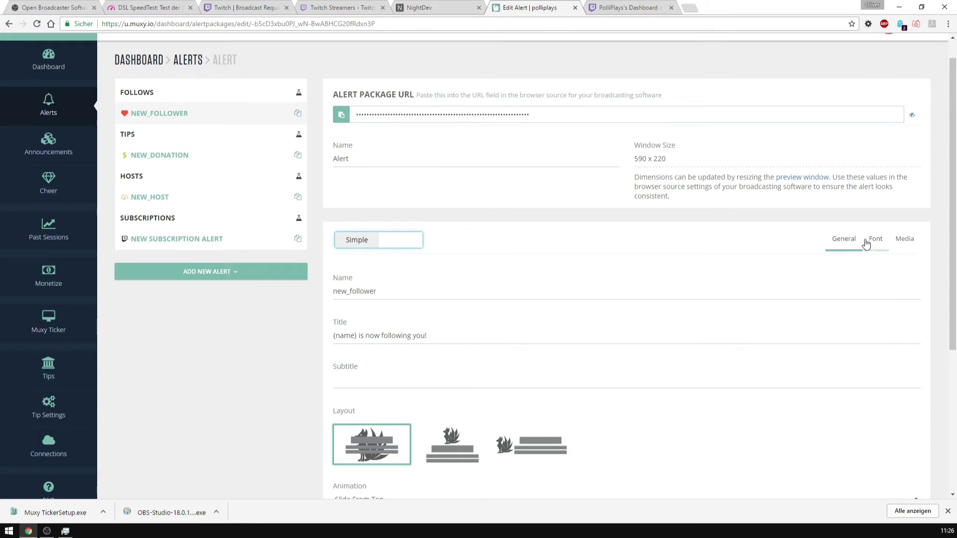
pyautogui.click(402, 245)
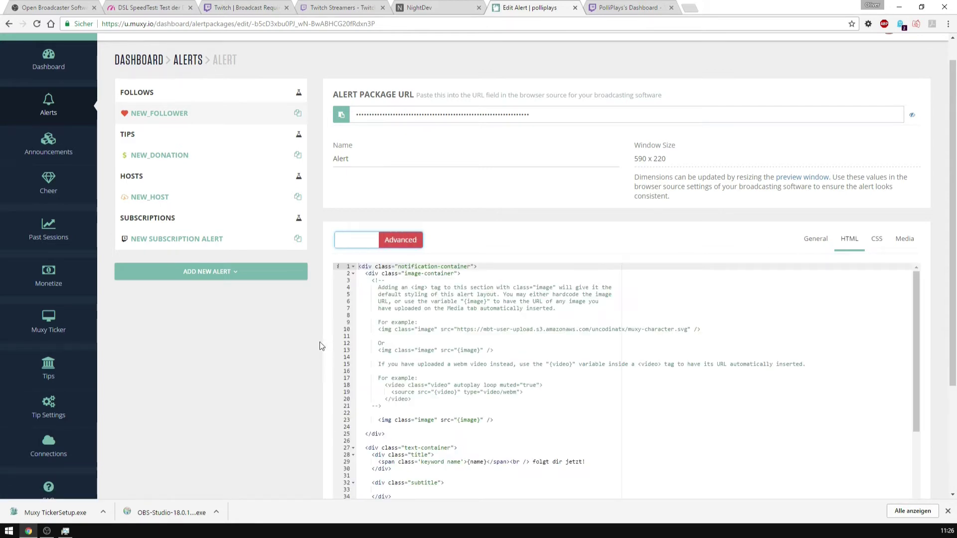
pyautogui.scroll(-2, 321, 345)
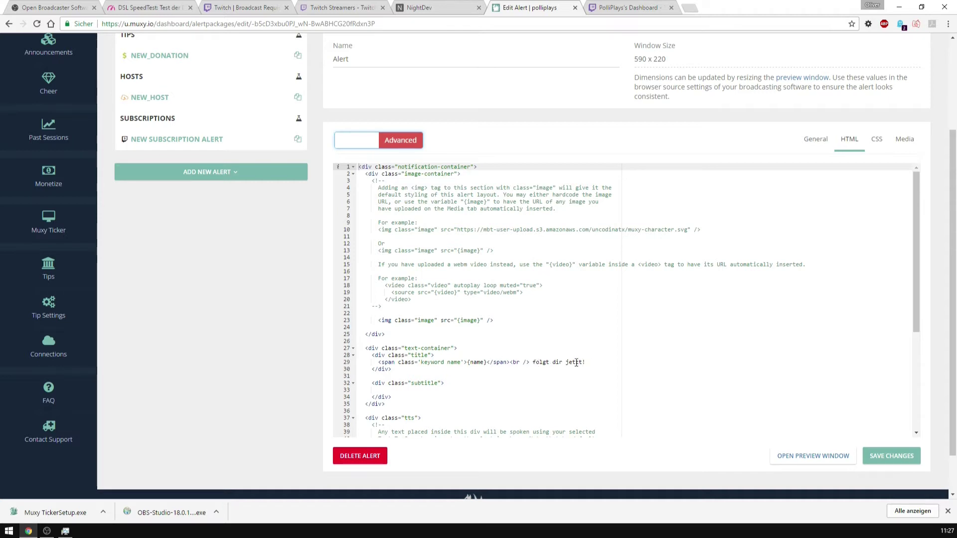
pyautogui.click(533, 363)
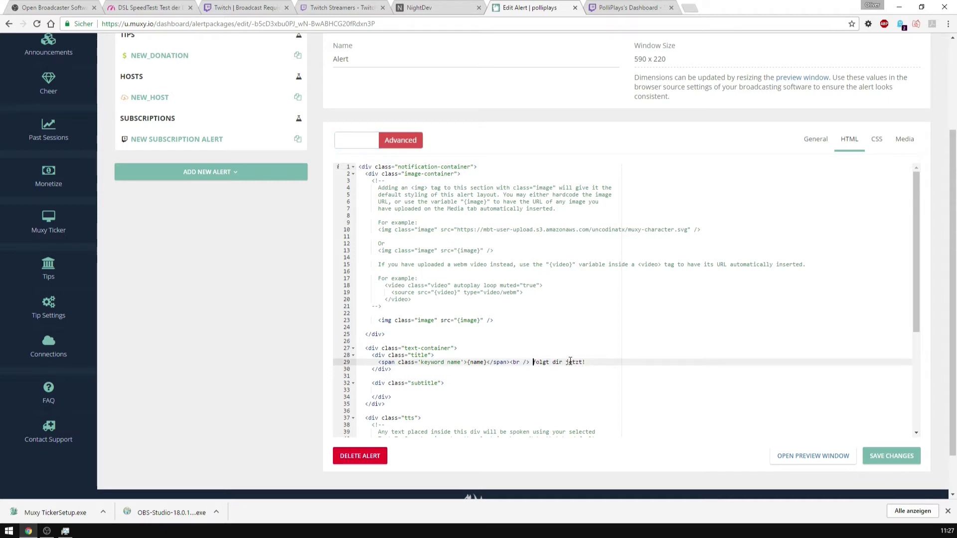
pyautogui.scroll(-3, 650, 353)
pyautogui.scroll(-3, 648, 349)
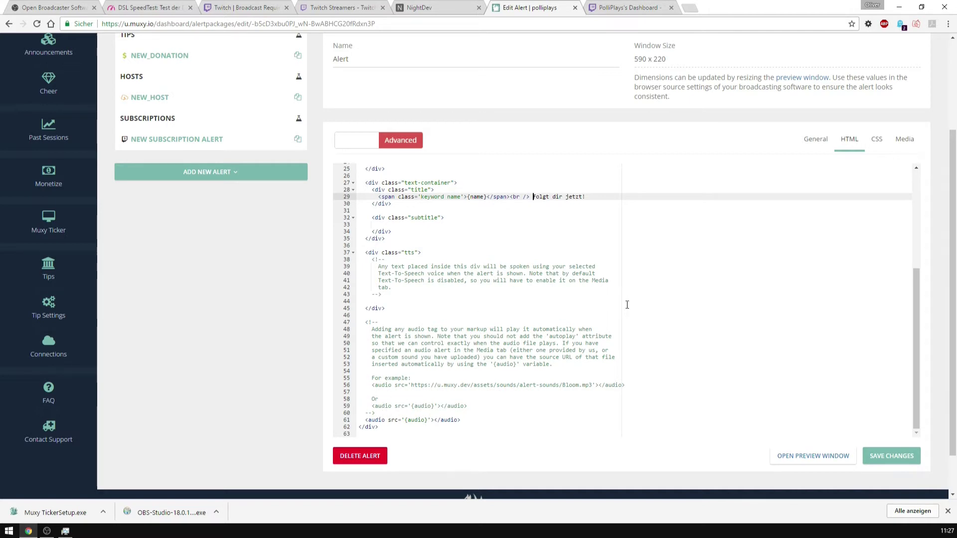
# Examine the new_follower alert's CSS, from the notification font rules to the text container and keyword colours.
pyautogui.click(877, 141)
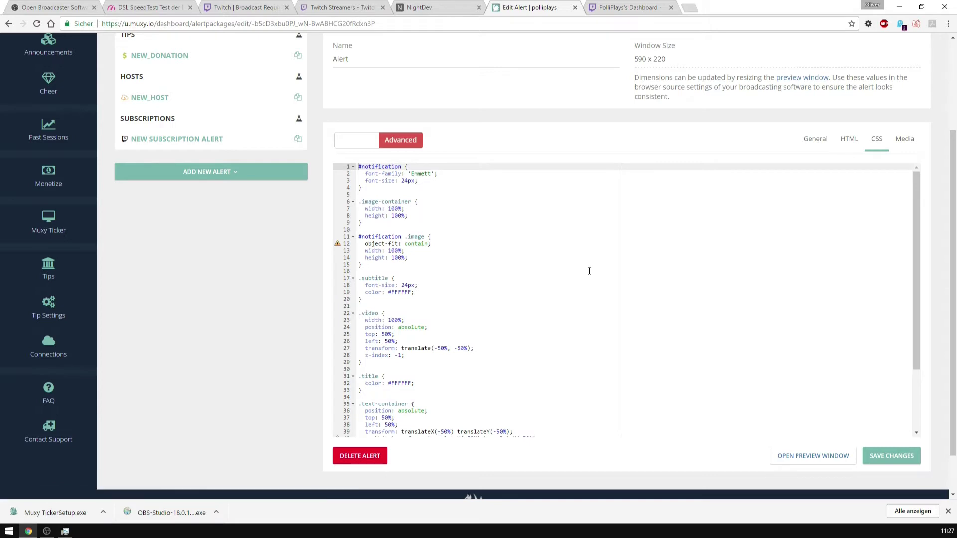
pyautogui.scroll(2, 569, 267)
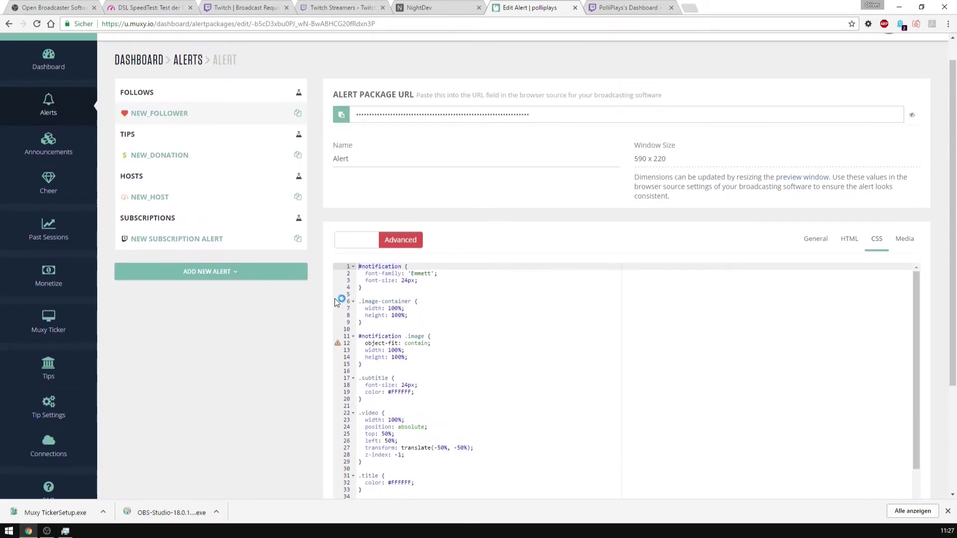
pyautogui.scroll(-1, 329, 299)
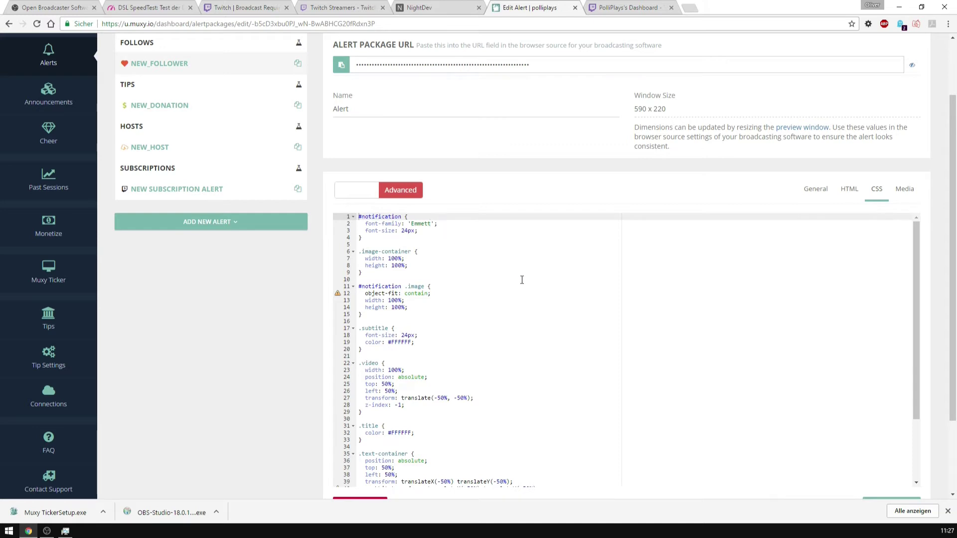
pyautogui.scroll(-3, 553, 306)
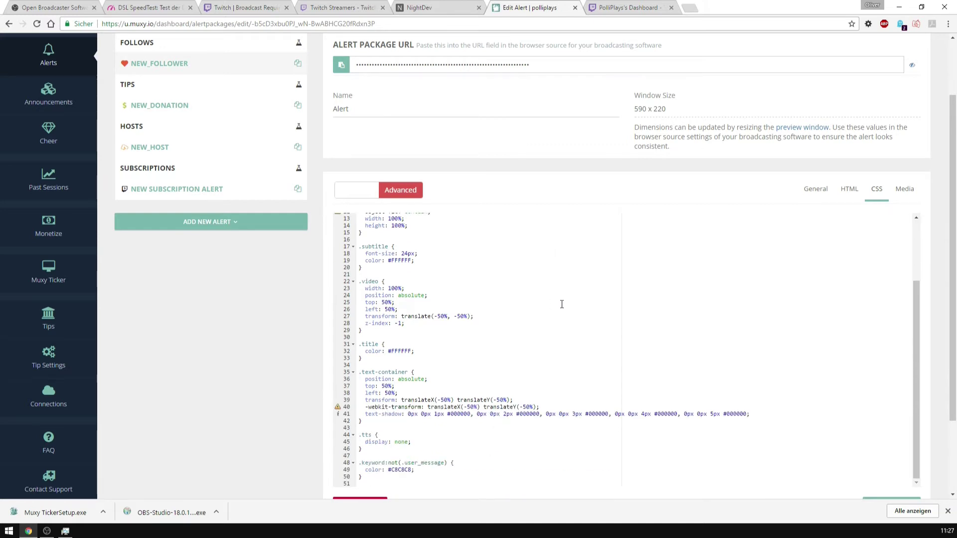
pyautogui.scroll(-3, 577, 306)
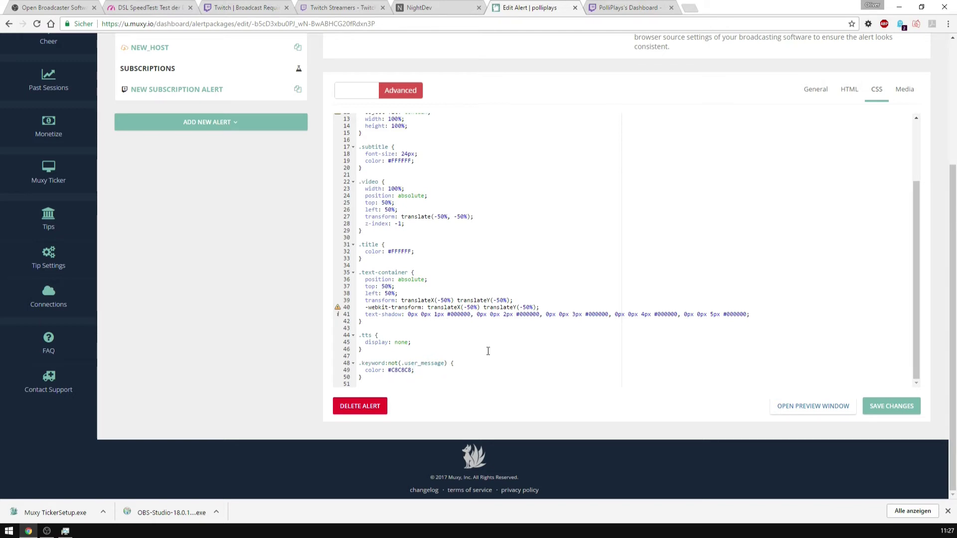
pyautogui.scroll(3, 488, 352)
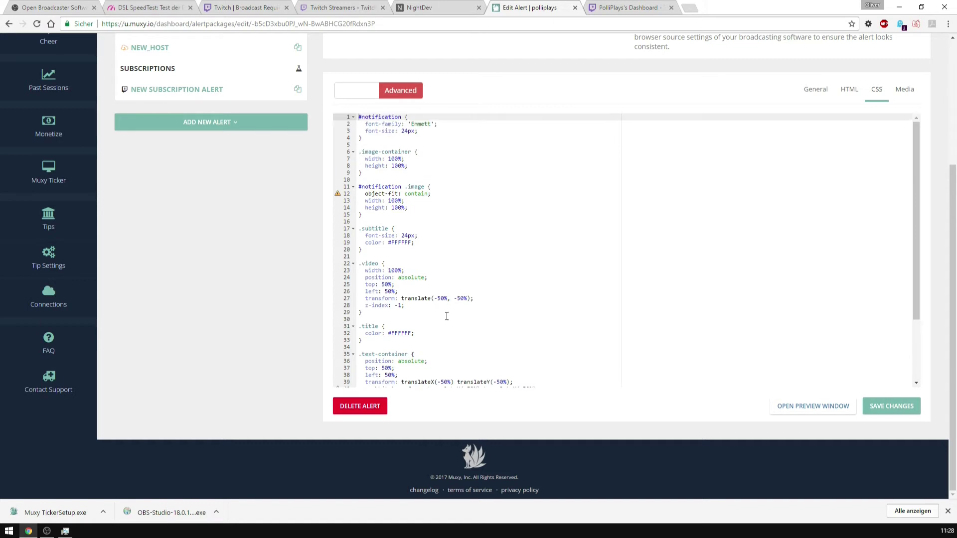
pyautogui.scroll(5, 304, 309)
pyautogui.scroll(-3, 333, 277)
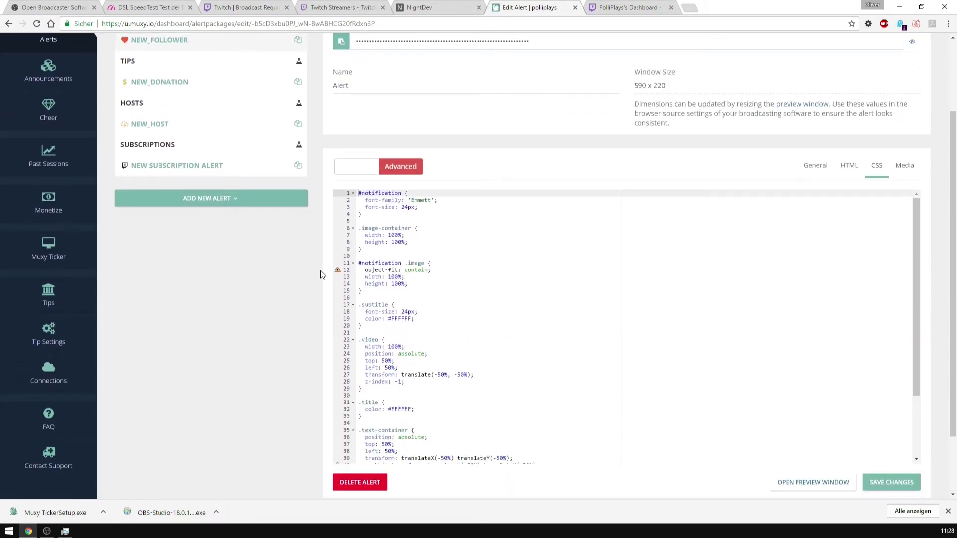
# Review the new_follower alert's media settings, browse the uploaded images, and close the image picker without choosing another file.
pyautogui.click(904, 165)
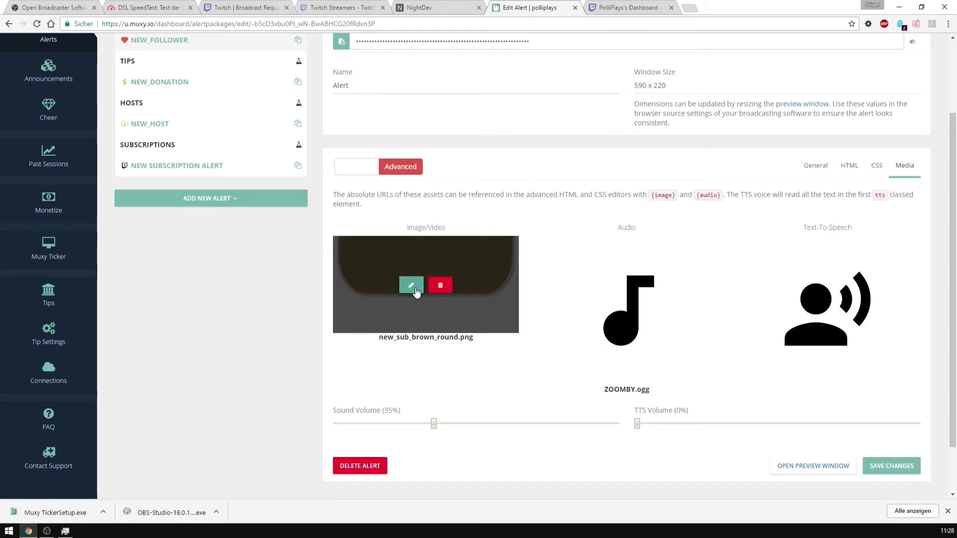
pyautogui.click(413, 283)
pyautogui.click(205, 250)
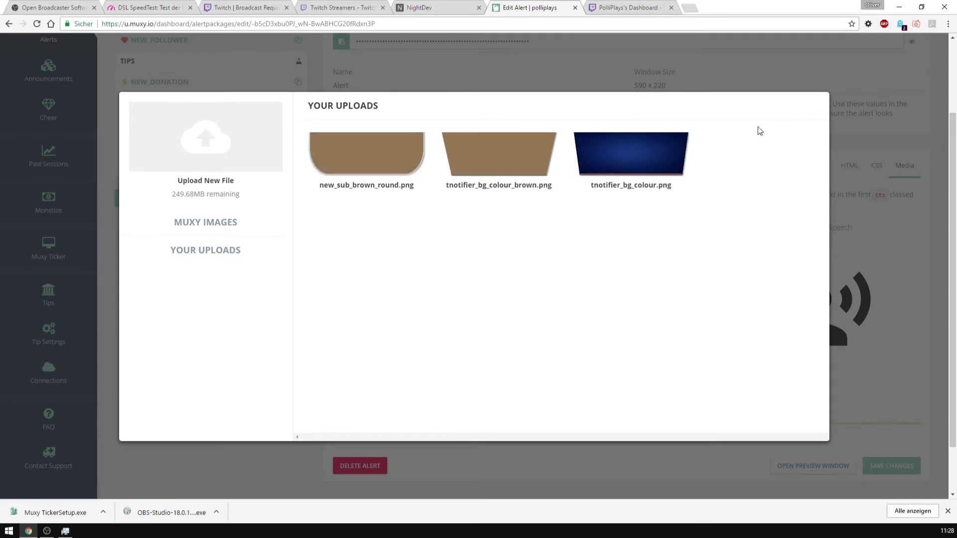
pyautogui.click(767, 82)
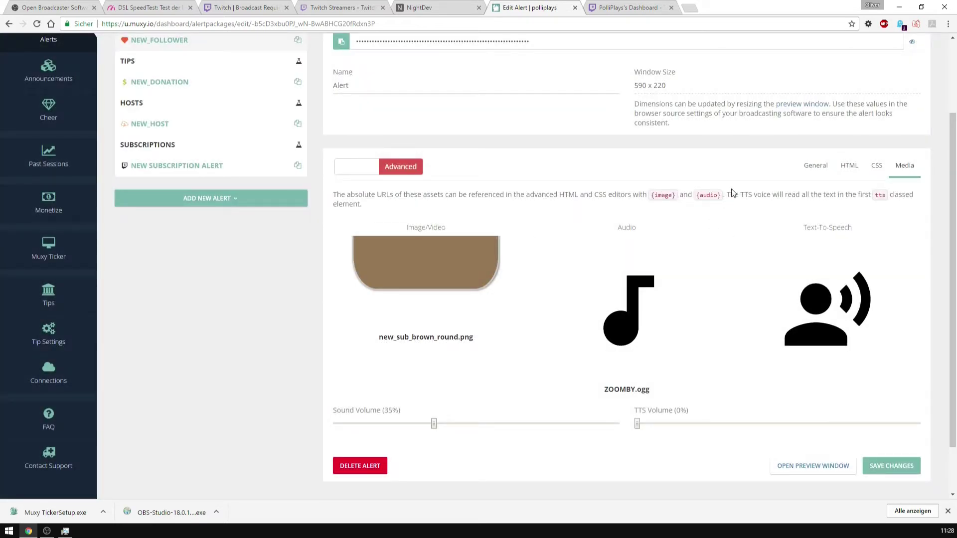
pyautogui.moveTo(661, 323)
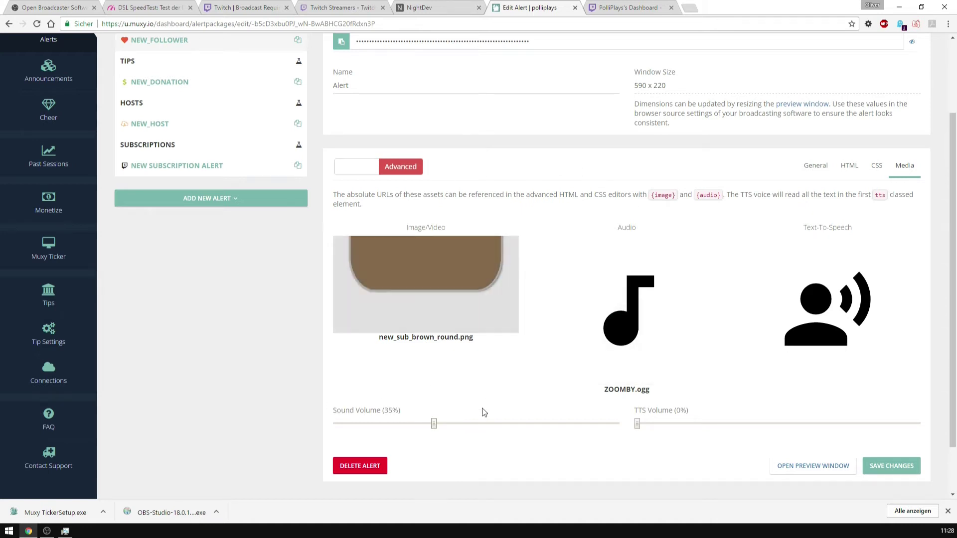
# Reveal the alert package URL needed for the browser source and hide it again.
pyautogui.scroll(2, 299, 387)
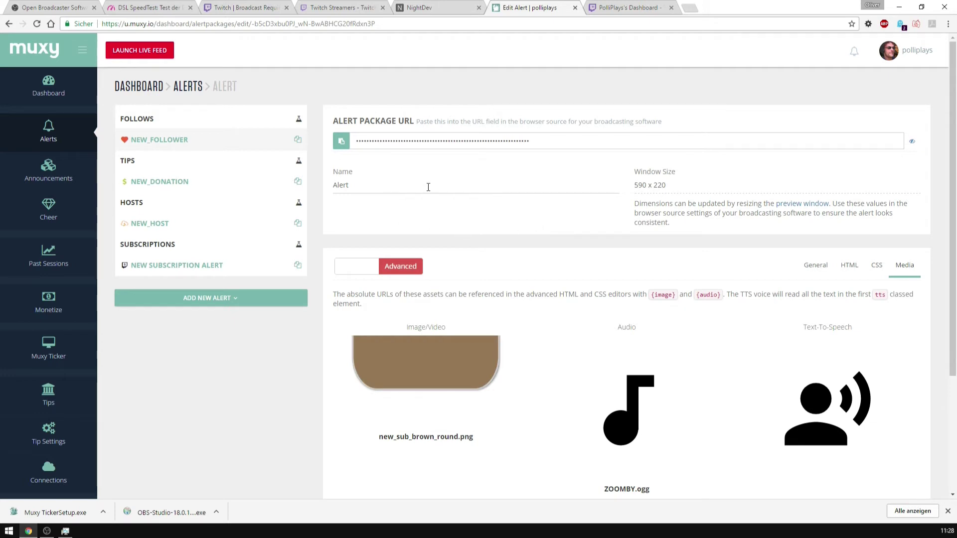
pyautogui.click(913, 143)
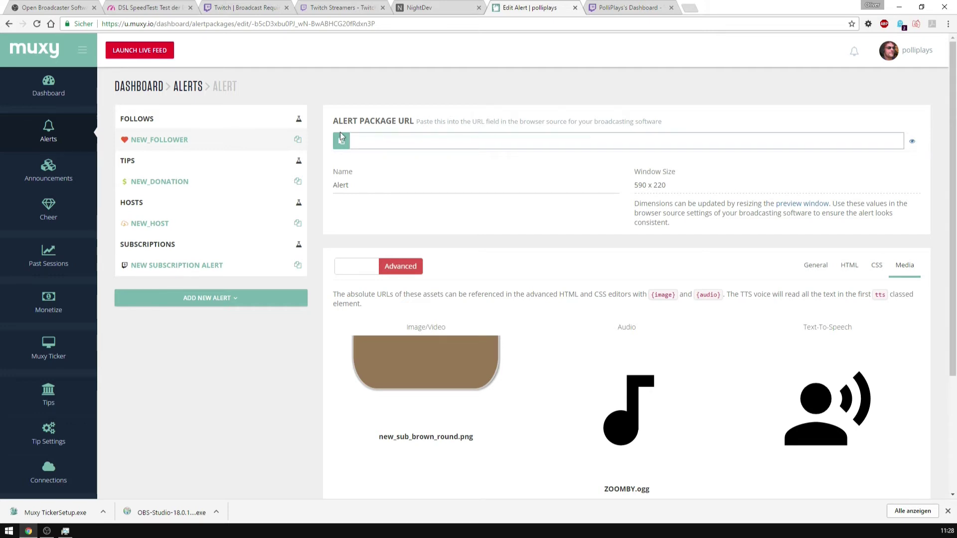
pyautogui.click(911, 142)
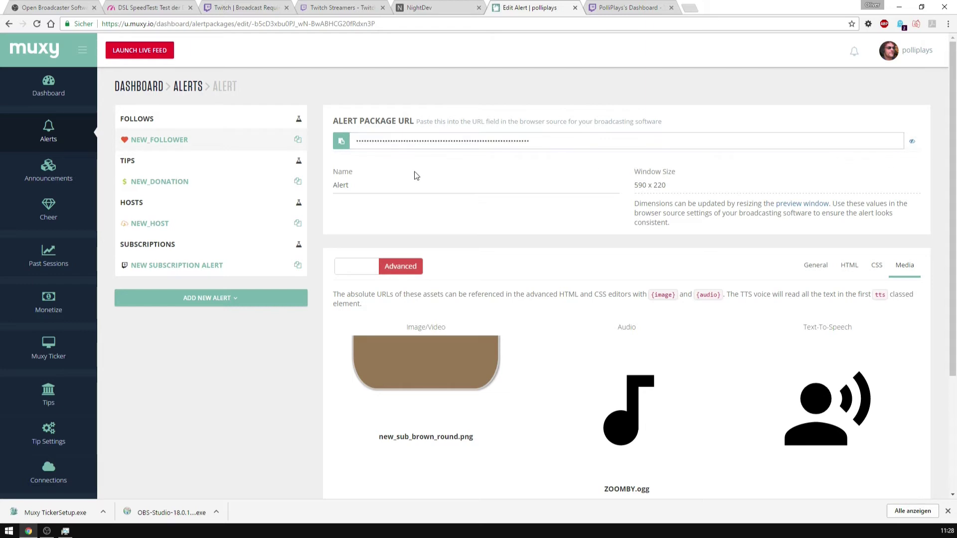
# Switch to OBS Studio and add a new BrowserSource named "alerter" to the overlay scene.
pyautogui.click(46, 532)
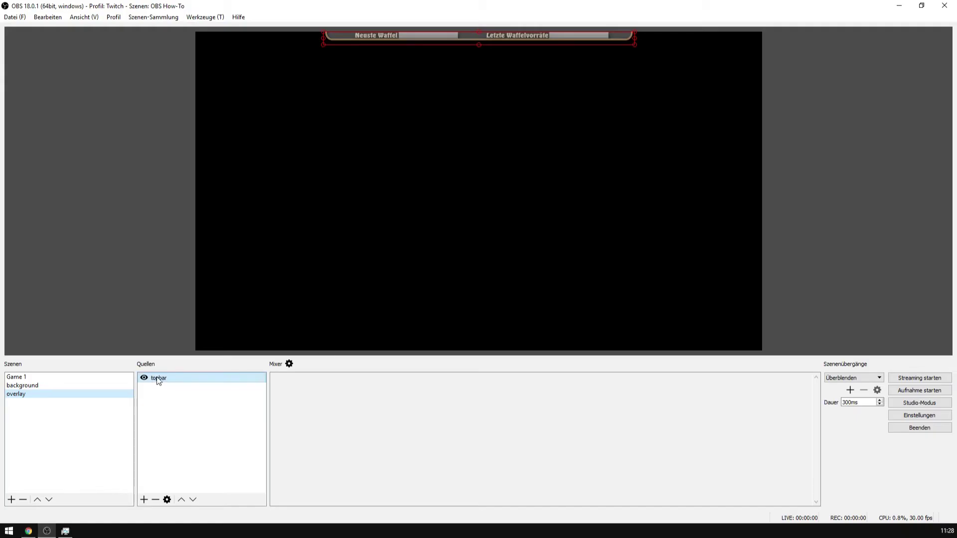
pyautogui.click(144, 500)
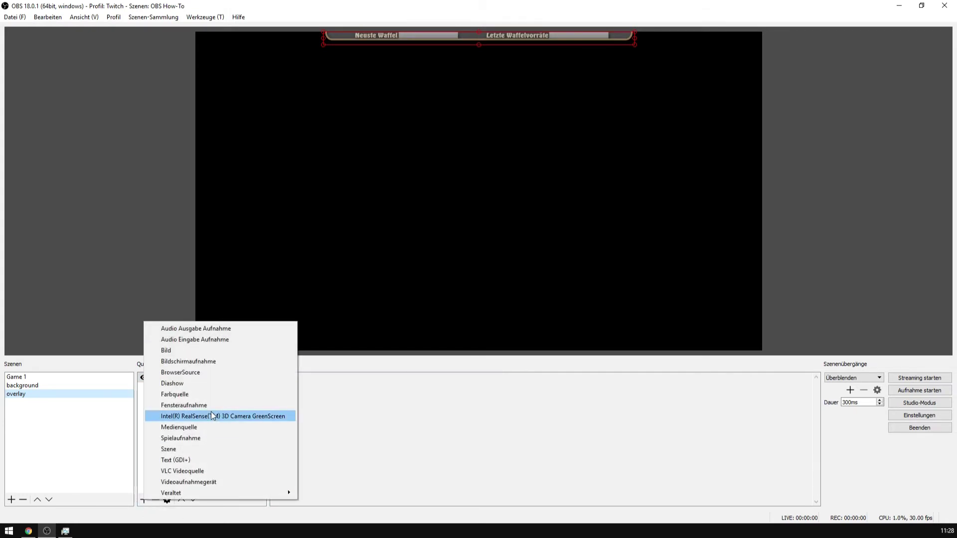
pyautogui.click(184, 372)
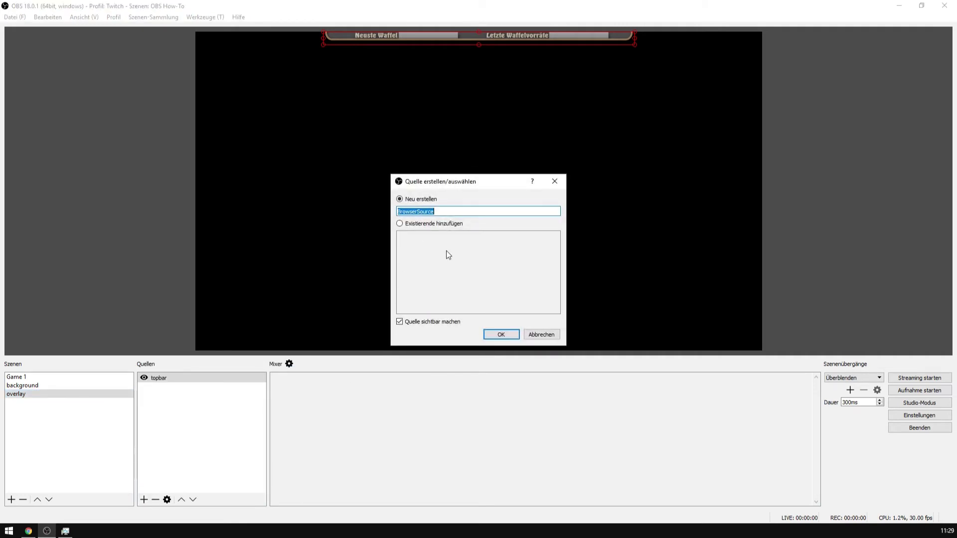
pyautogui.write('alerter')
pyautogui.press('Return')
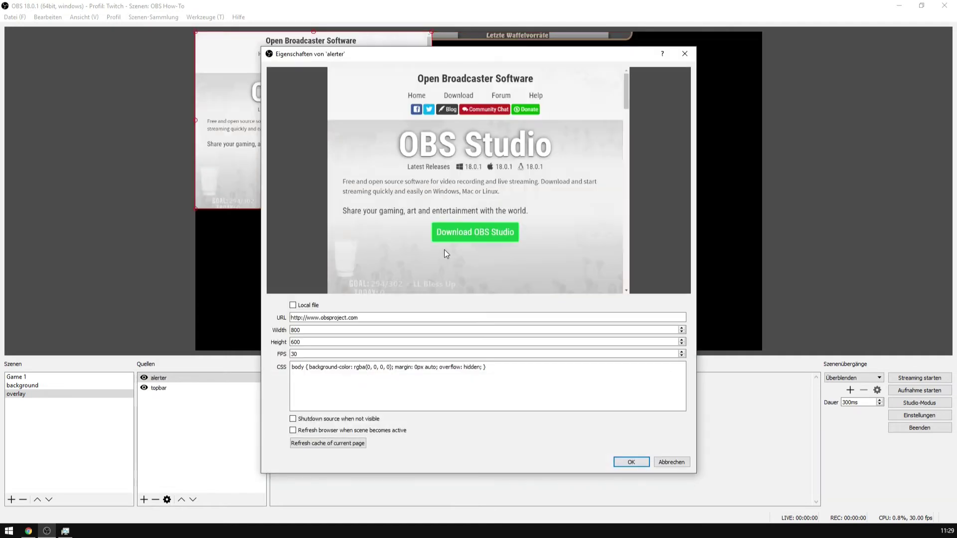
# Set the alerter source to width 590 and height 220, and replace its default URL with the alert package URL.
pyautogui.click(366, 318)
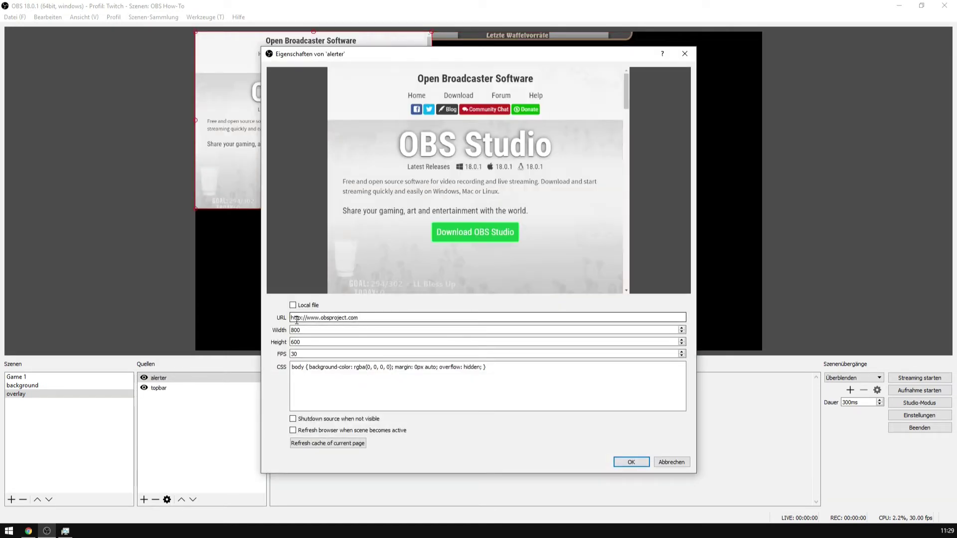
pyautogui.click(309, 329)
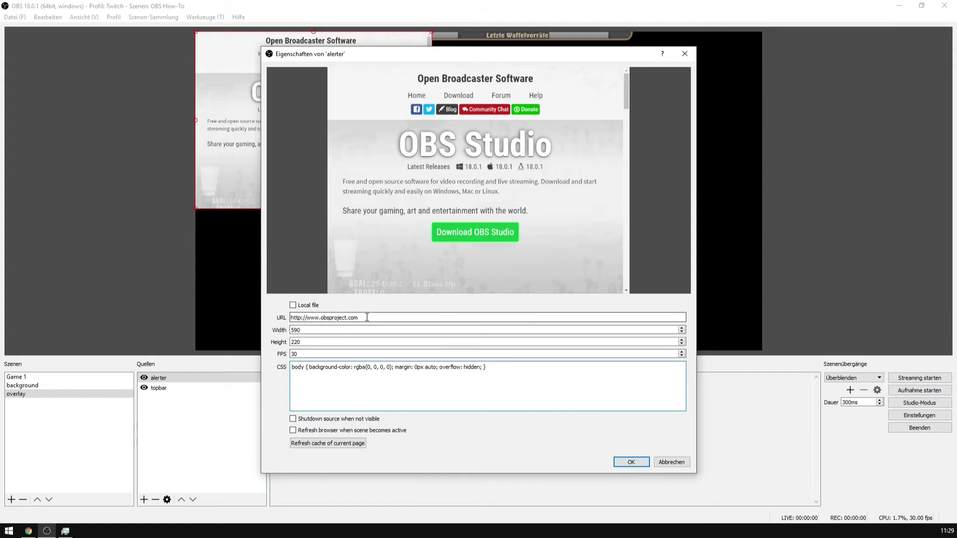
pyautogui.moveTo(361, 317); pyautogui.dragTo(273, 312)
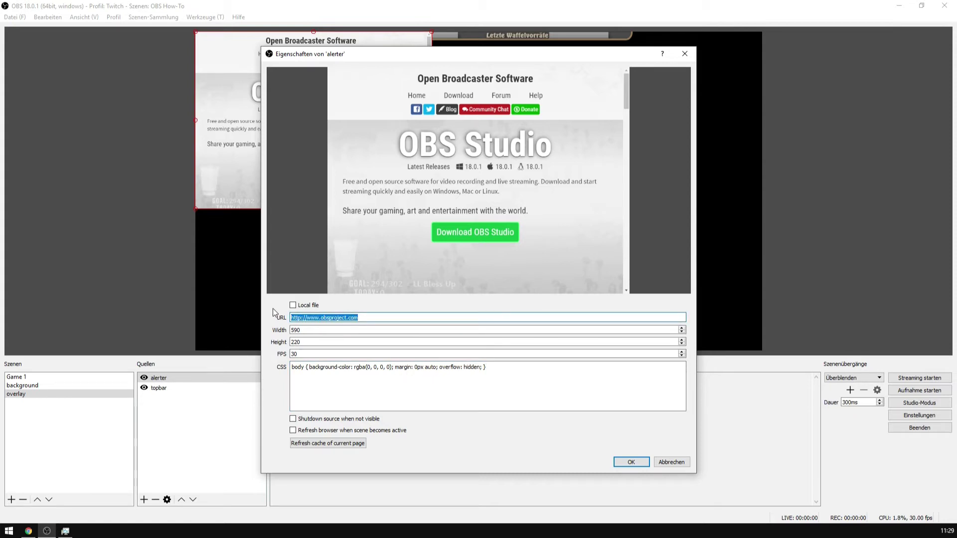
pyautogui.press('Delete')
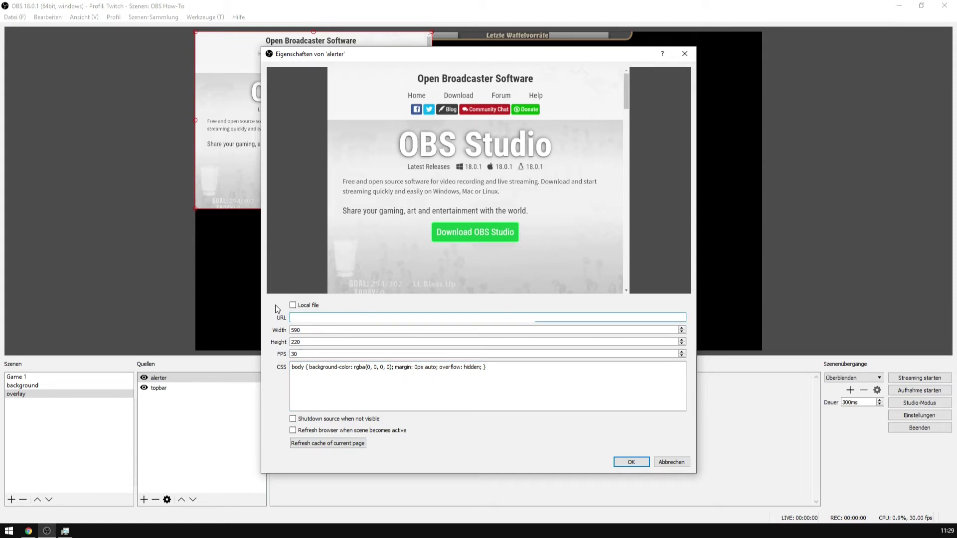
pyautogui.click(630, 462)
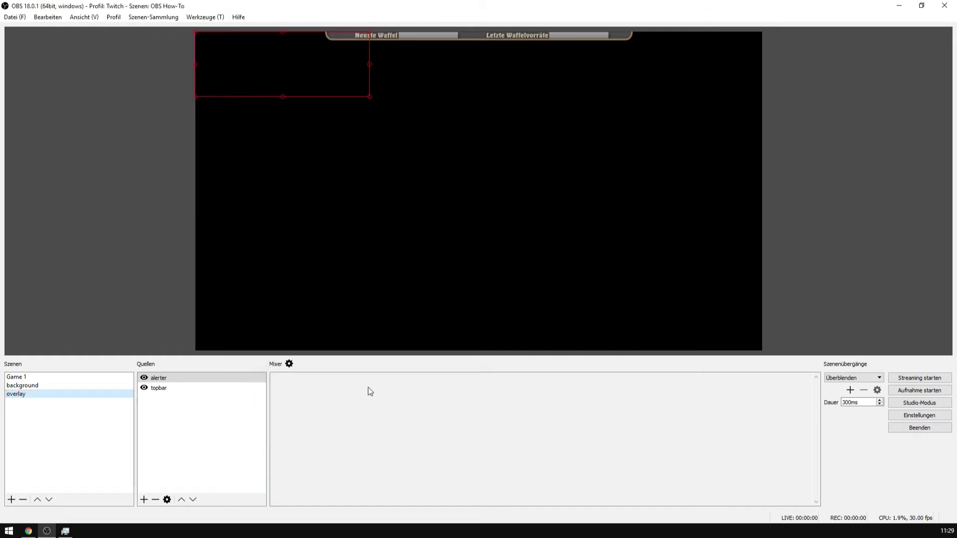
# Place the alerter centred directly beneath the topbar graphic and order it below the topbar source.
pyautogui.moveTo(291, 79); pyautogui.dragTo(472, 84)
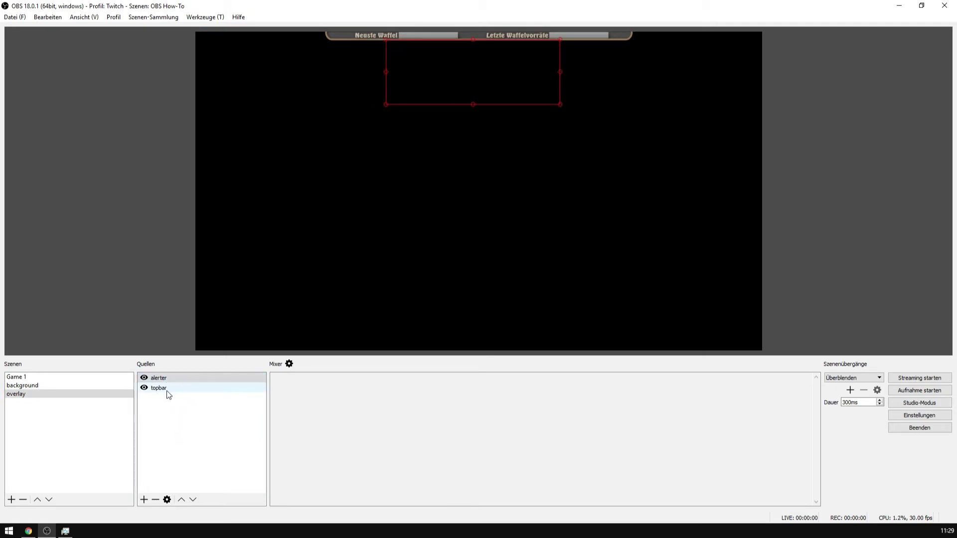
pyautogui.click(193, 500)
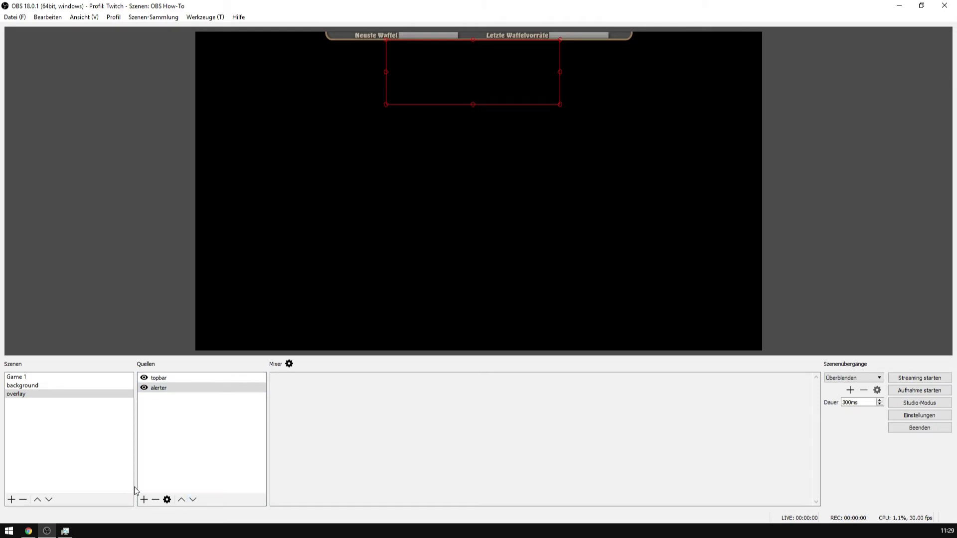
# Launch Muxy's live feed in a window beside the OBS preview and resend the latest follower alert as a test.
pyautogui.click(29, 531)
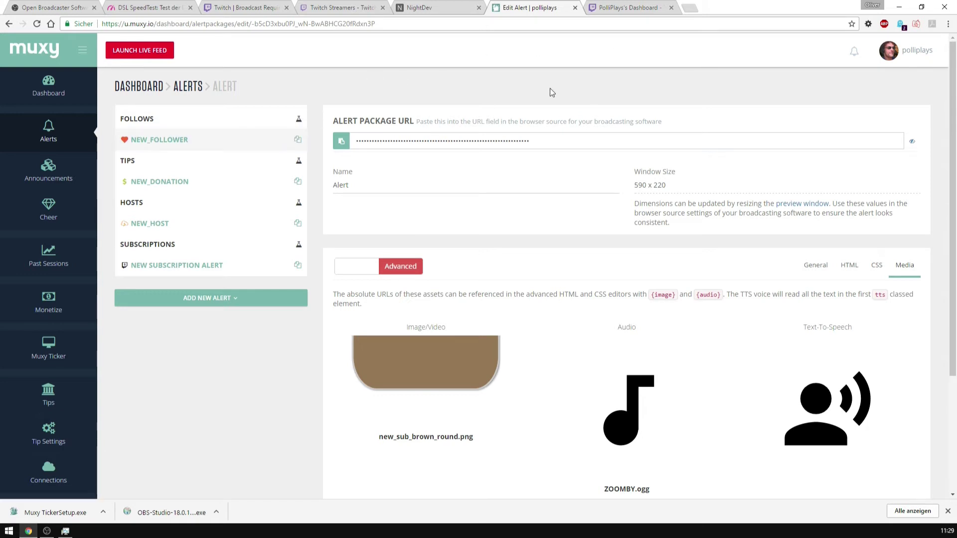
pyautogui.click(50, 534)
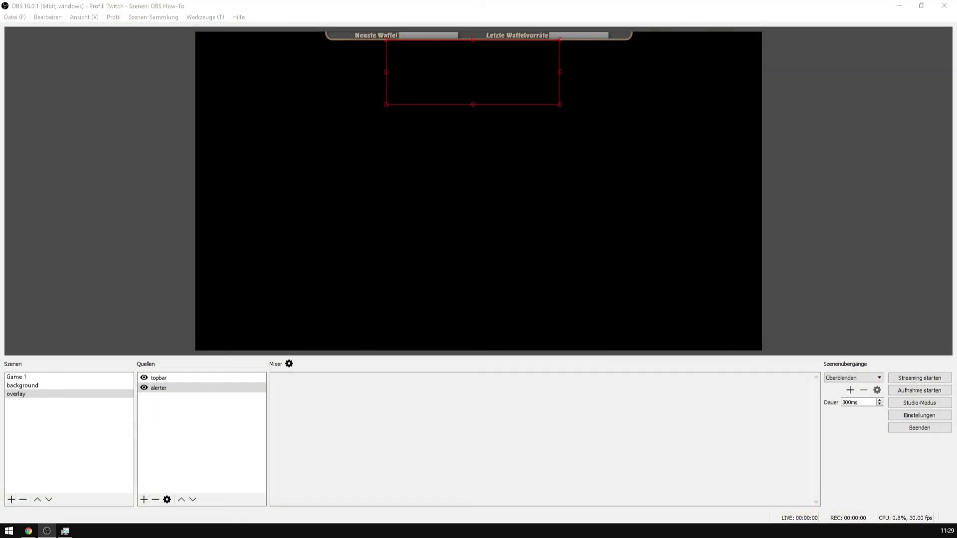
pyautogui.moveTo(956, 150); pyautogui.dragTo(776, 91)
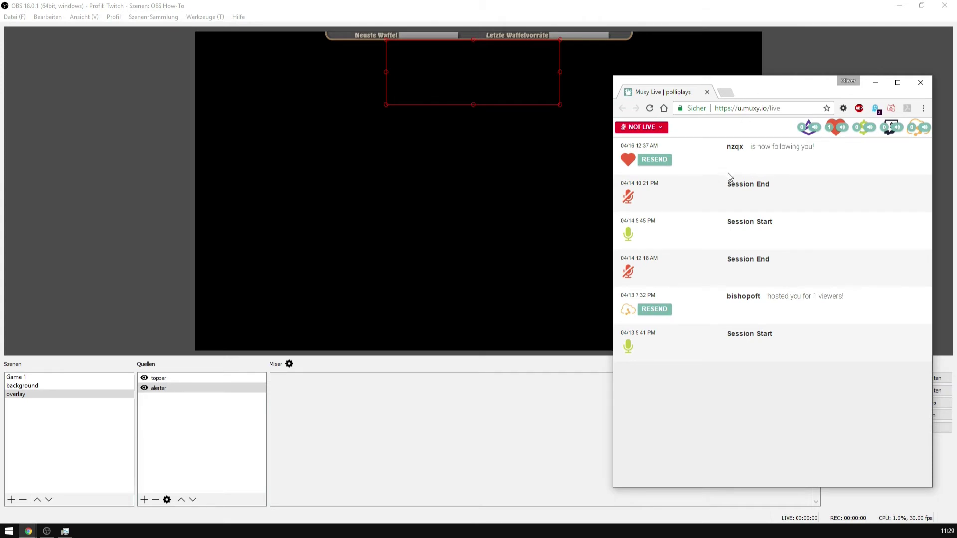
pyautogui.moveTo(783, 91); pyautogui.dragTo(770, 90)
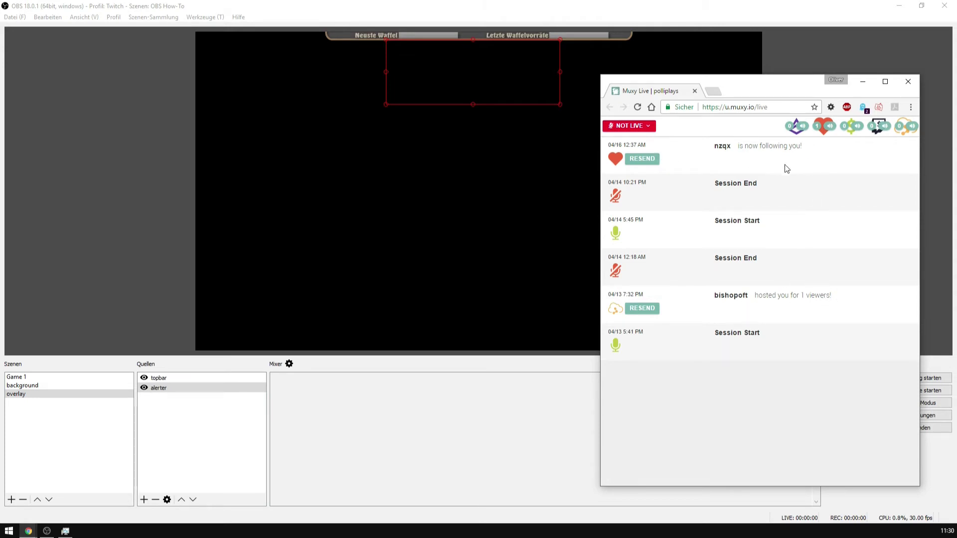
pyautogui.click(651, 158)
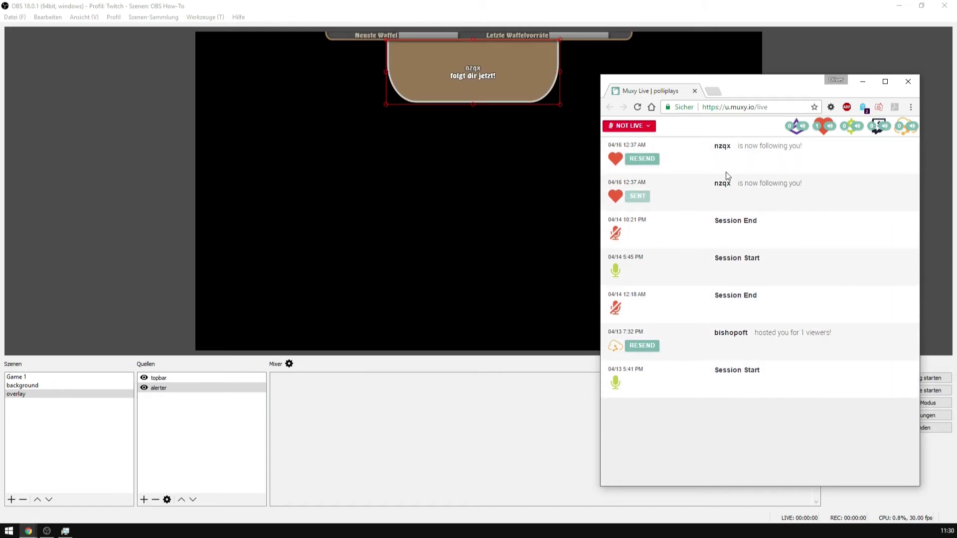
# Repeat the follower alert test with no source selected in the OBS preview, and reload the live feed.
pyautogui.click(259, 198)
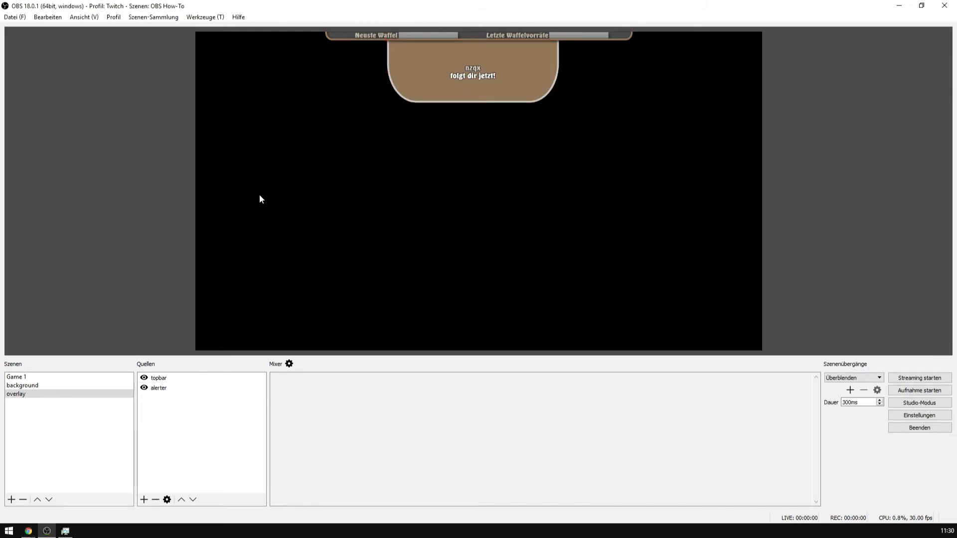
pyautogui.moveTo(29, 530)
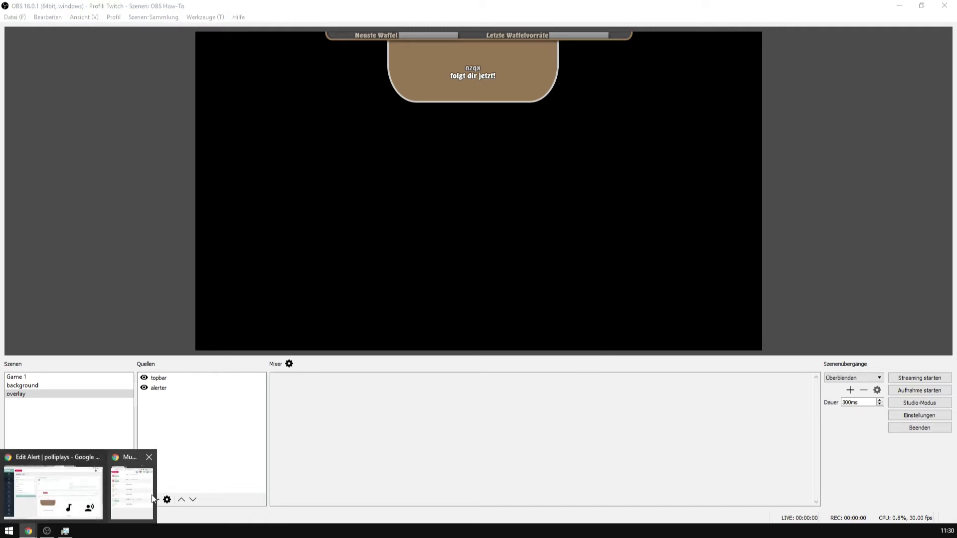
pyautogui.click(138, 493)
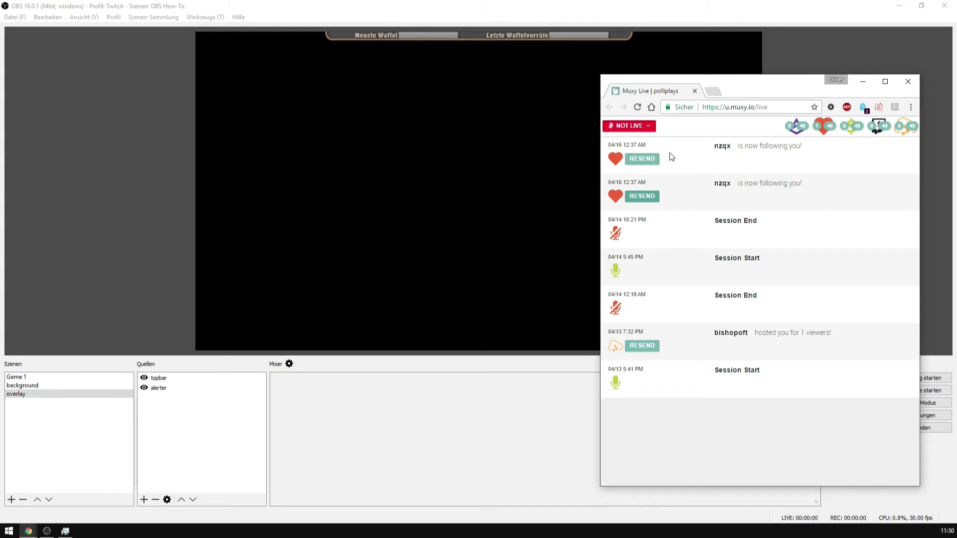
pyautogui.click(652, 160)
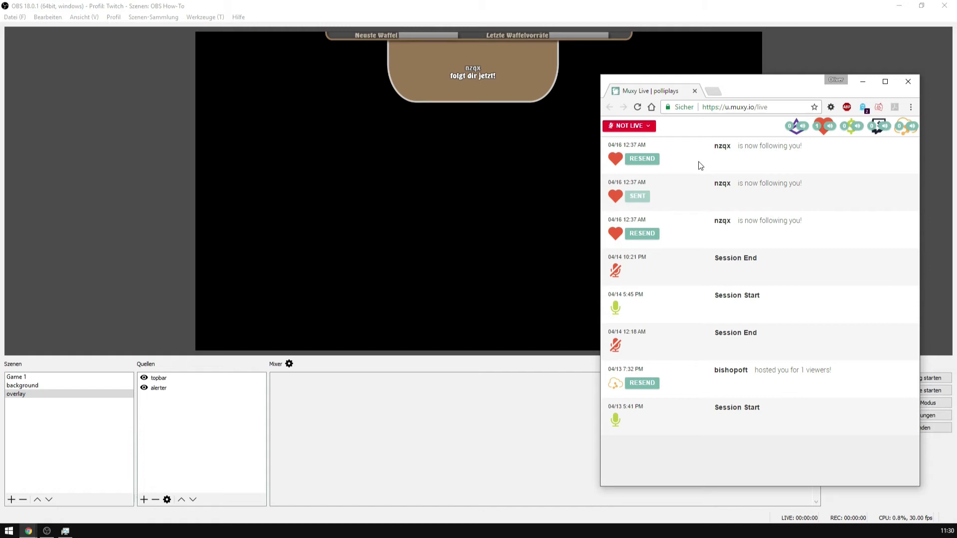
pyautogui.click(773, 107)
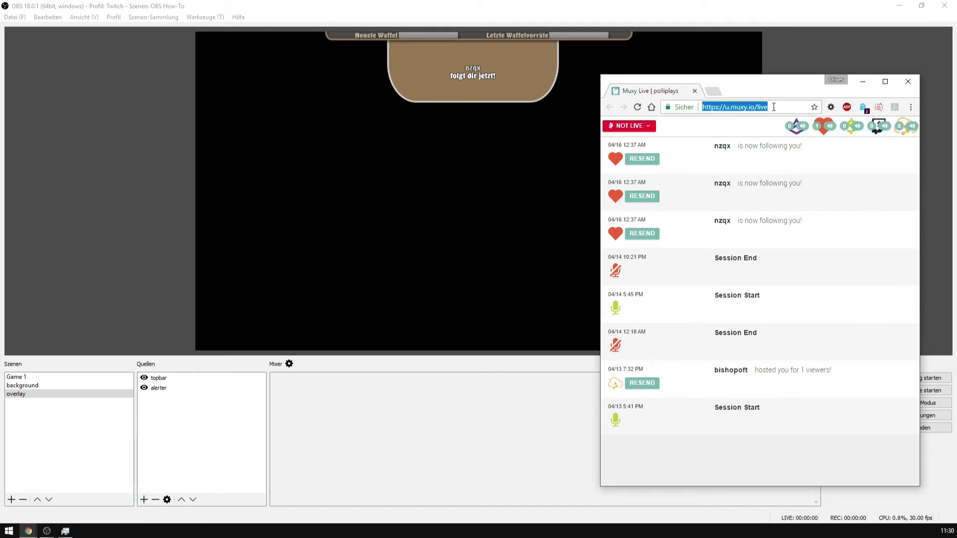
pyautogui.press('Return')
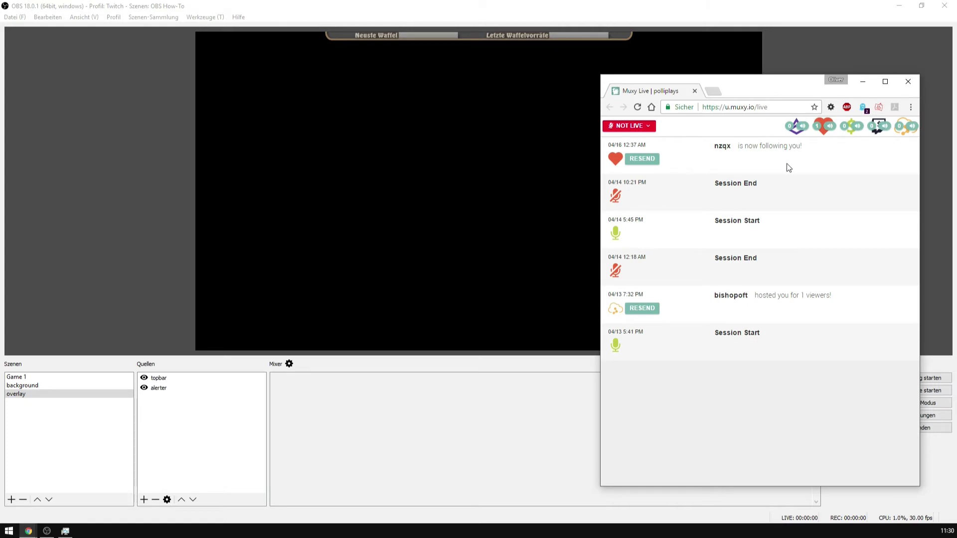
# Bring the live feed window back over OBS and send a test host alert.
pyautogui.click(862, 82)
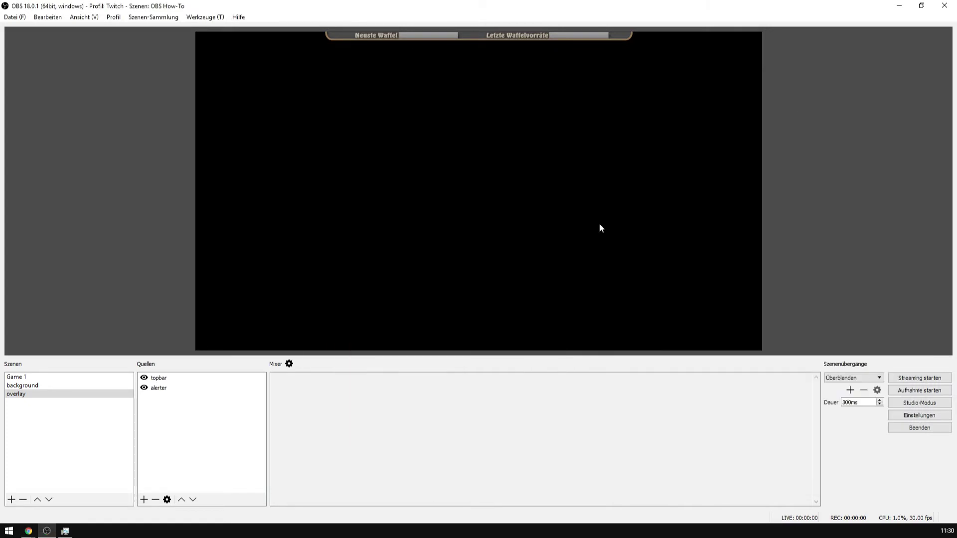
pyautogui.click(132, 497)
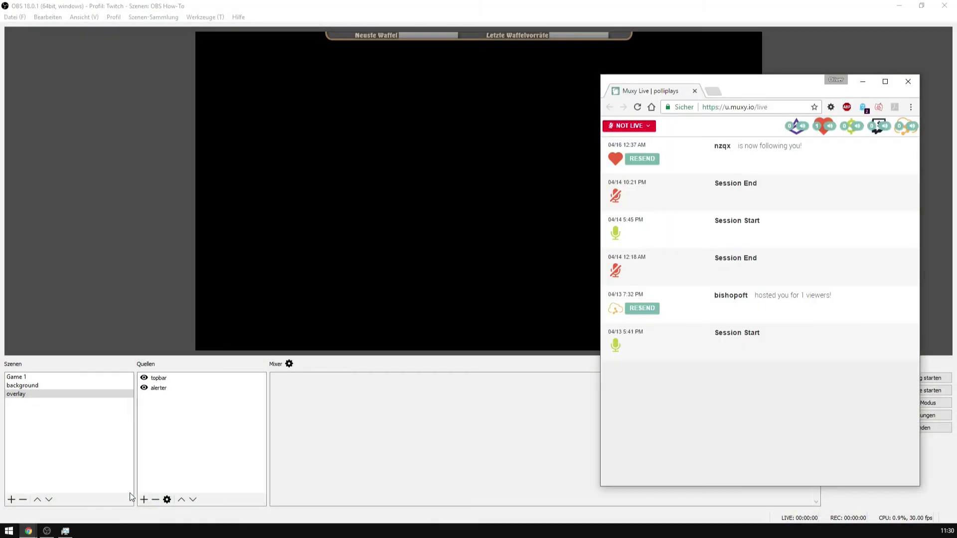
pyautogui.click(906, 126)
pyautogui.click(875, 150)
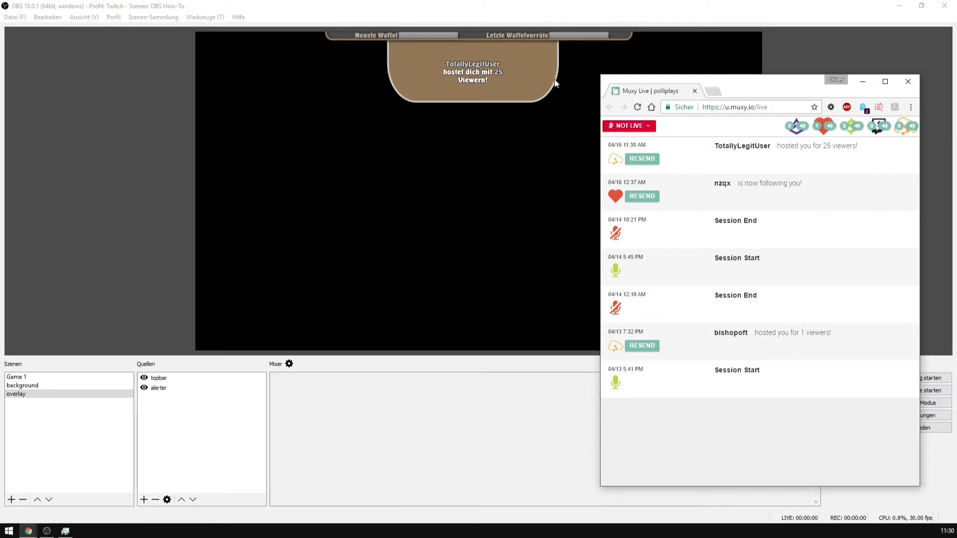
# Return to OBS Studio and add a new Text (GDI+) source named "follower" to the overlay scene.
pyautogui.click(604, 15)
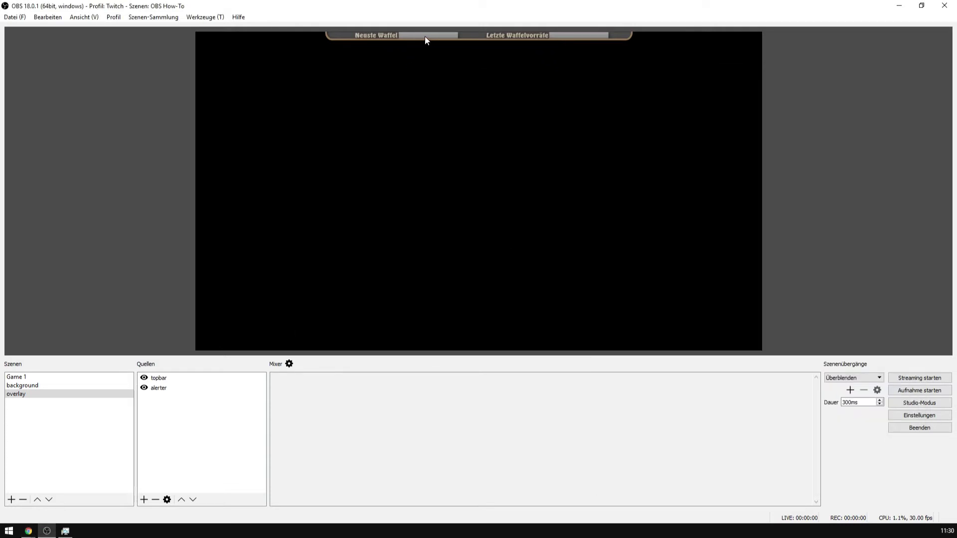
pyautogui.click(144, 502)
pyautogui.click(177, 465)
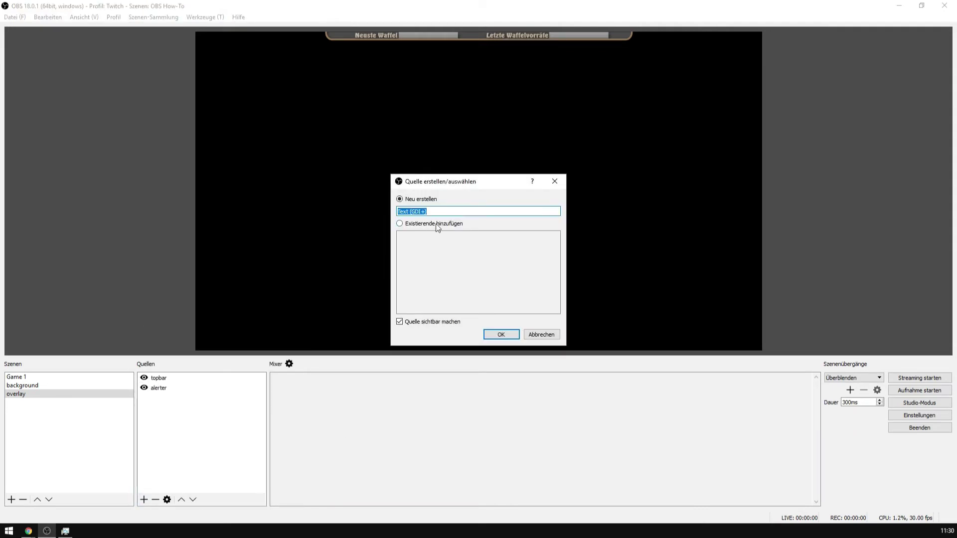
pyautogui.write('follower')
pyautogui.press('Return')
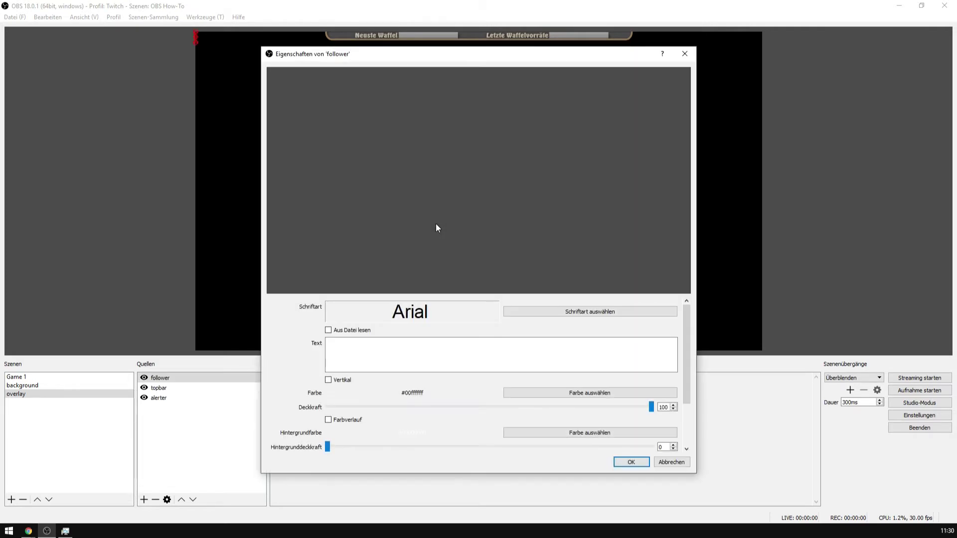
# Set the follower text source's font to Emmett, Normal style, size 18.
pyautogui.click(542, 312)
pyautogui.doubleClick(578, 196)
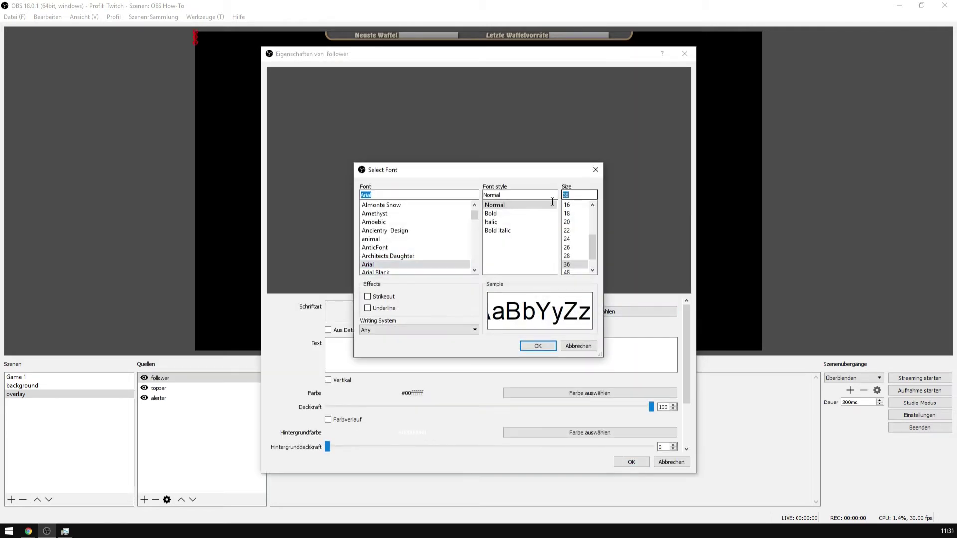
pyautogui.write('18')
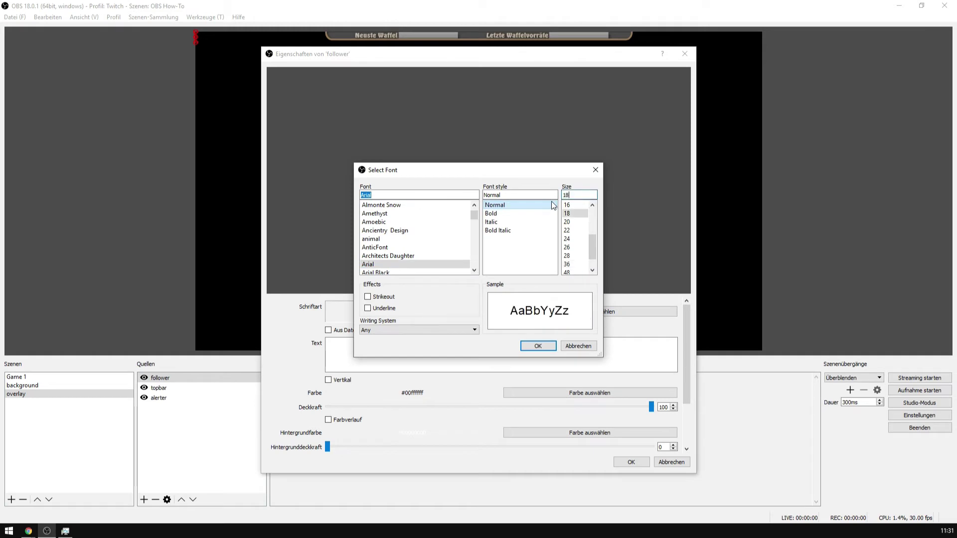
pyautogui.click(379, 196)
pyautogui.write('m')
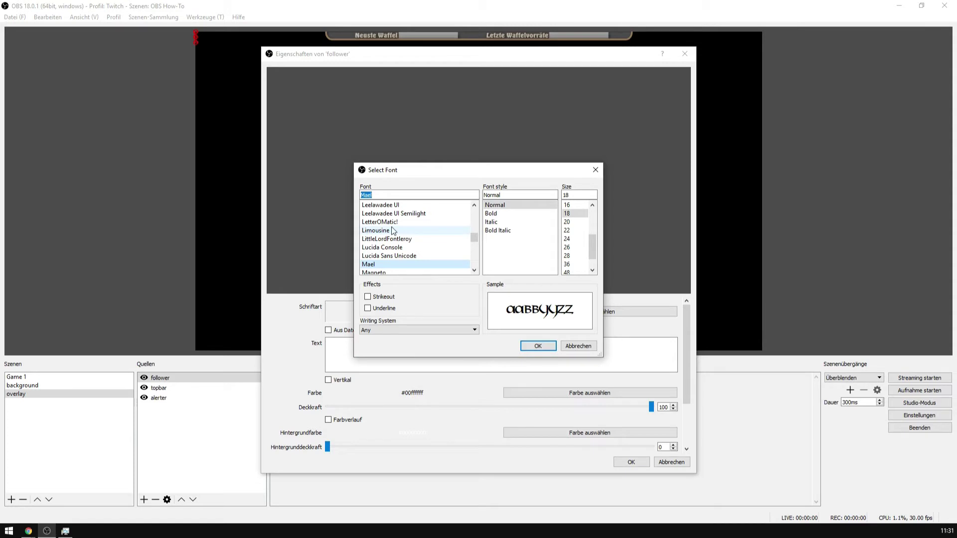
pyautogui.write('em')
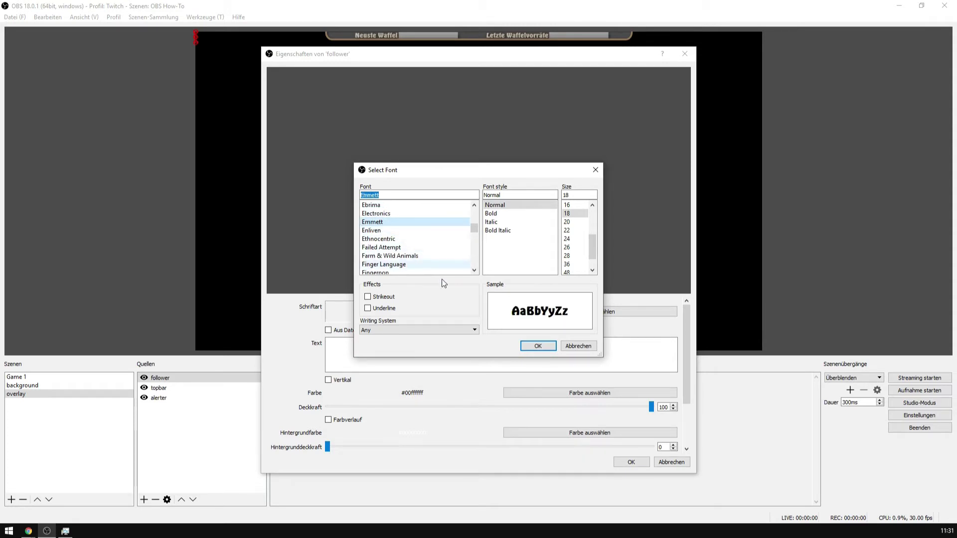
pyautogui.click(550, 349)
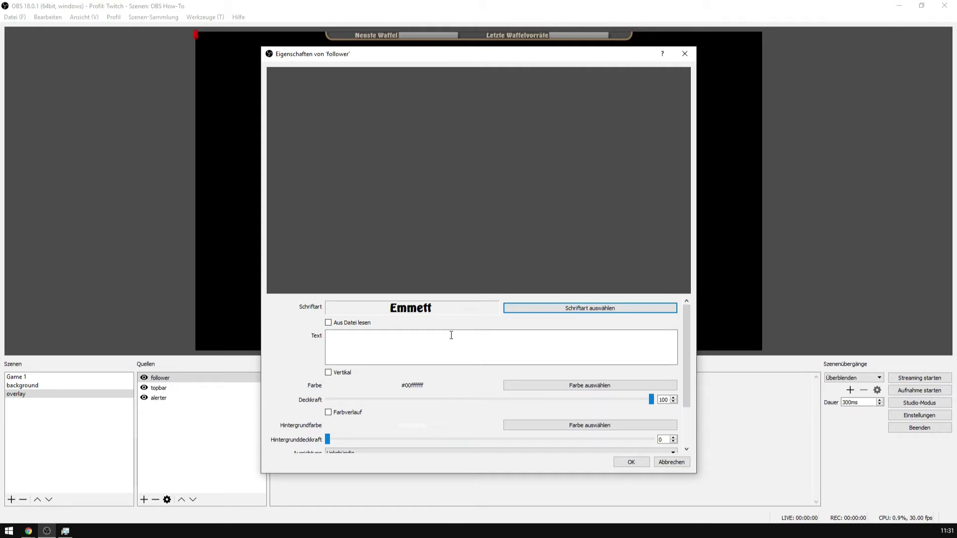
# Make the follower text source read its text from C:/twitch/muxy_lists/most_recent_follower.txt.
pyautogui.click(328, 323)
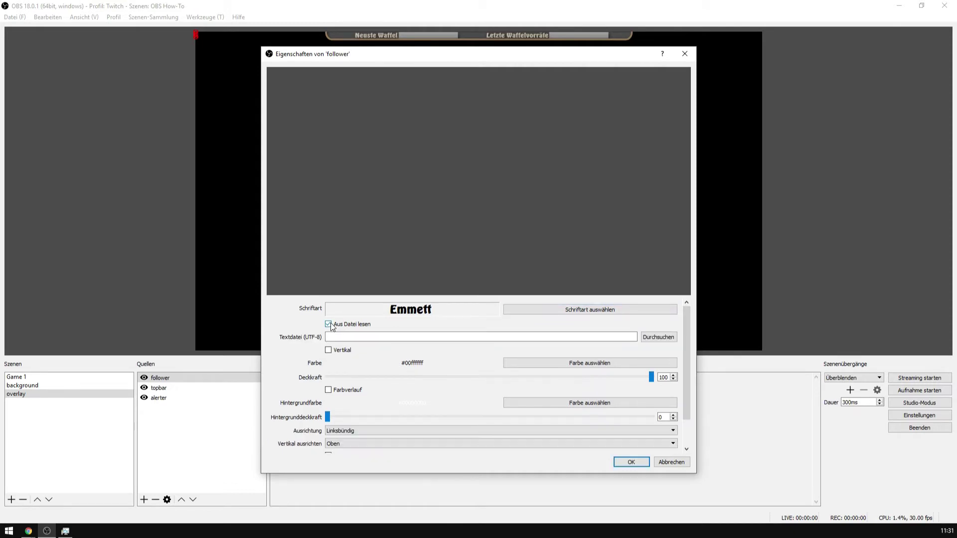
pyautogui.click(658, 338)
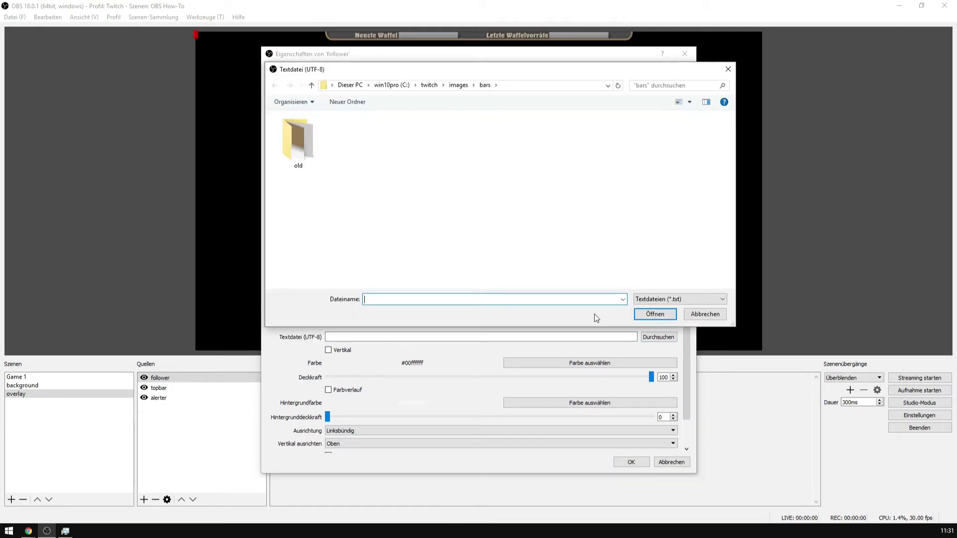
pyautogui.click(429, 85)
pyautogui.doubleClick(297, 152)
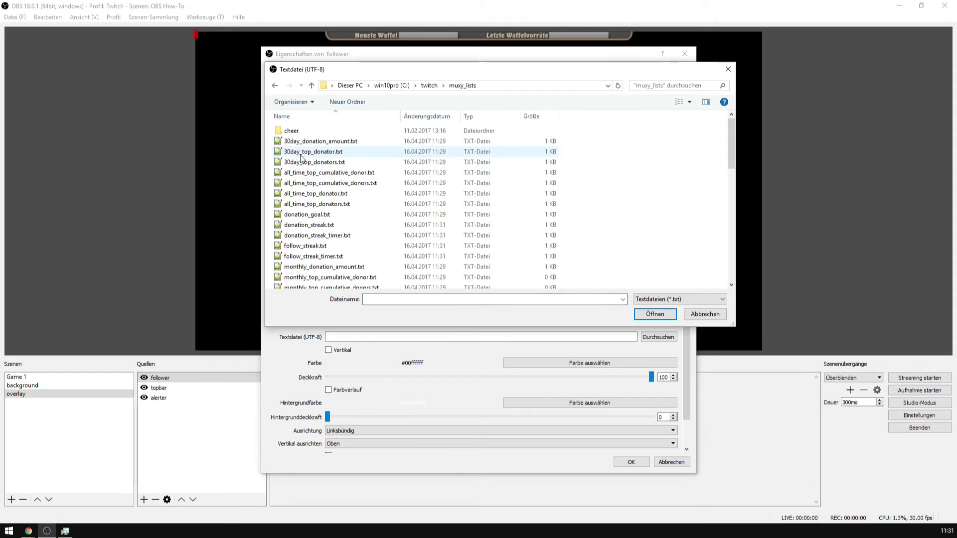
pyautogui.scroll(-5, 394, 209)
pyautogui.scroll(-8, 394, 210)
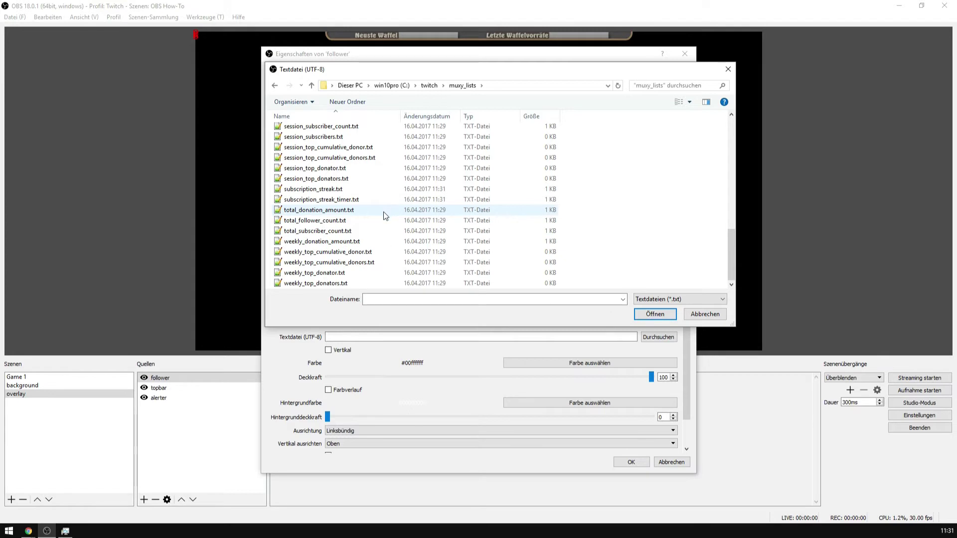
pyautogui.scroll(6, 385, 213)
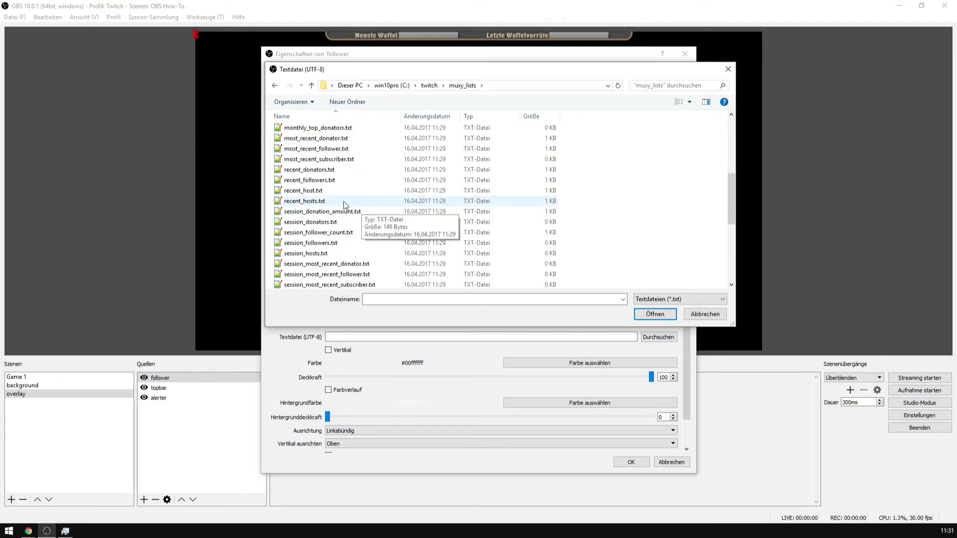
pyautogui.scroll(1, 336, 195)
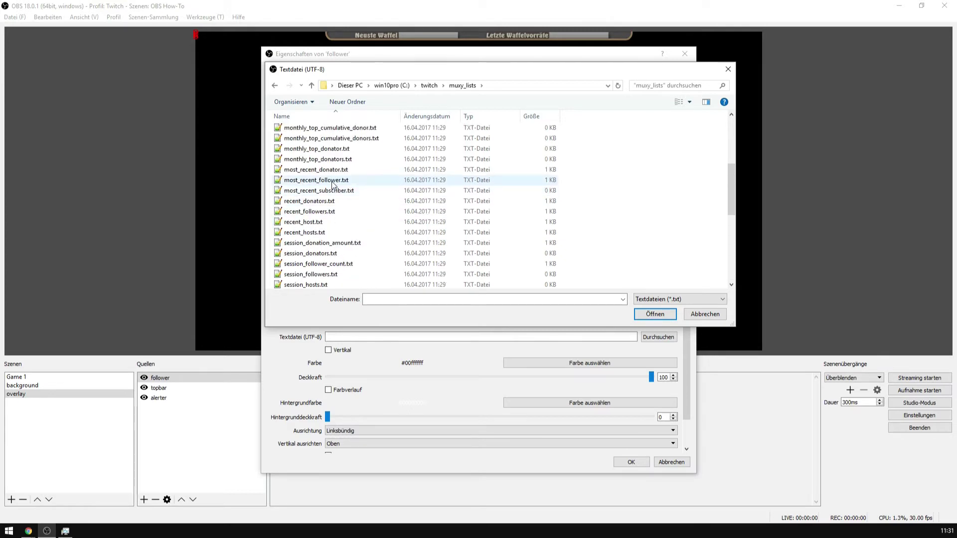
pyautogui.click(324, 180)
pyautogui.click(659, 315)
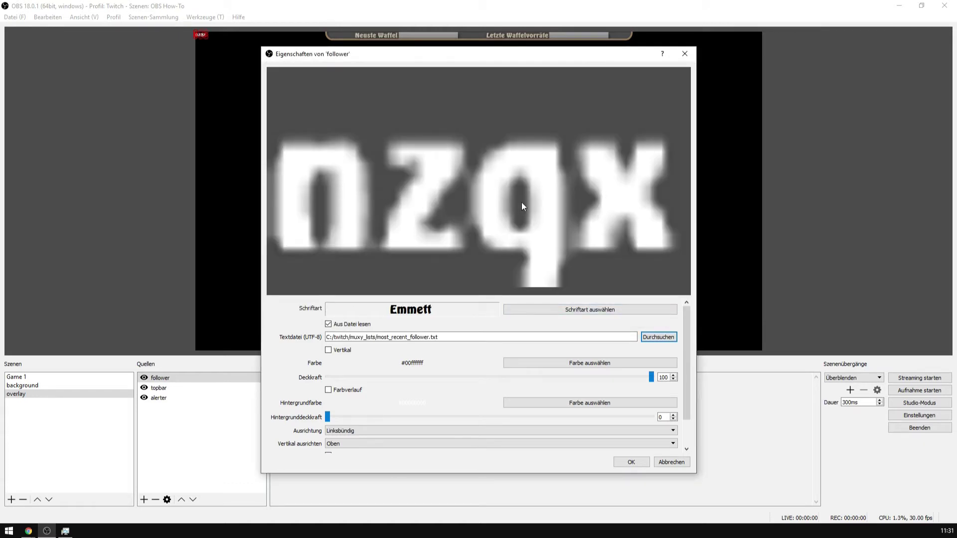
# Switch to the Muxy Live window, reload the feed to check the most recent follower, and return to the follower text properties.
pyautogui.click(29, 531)
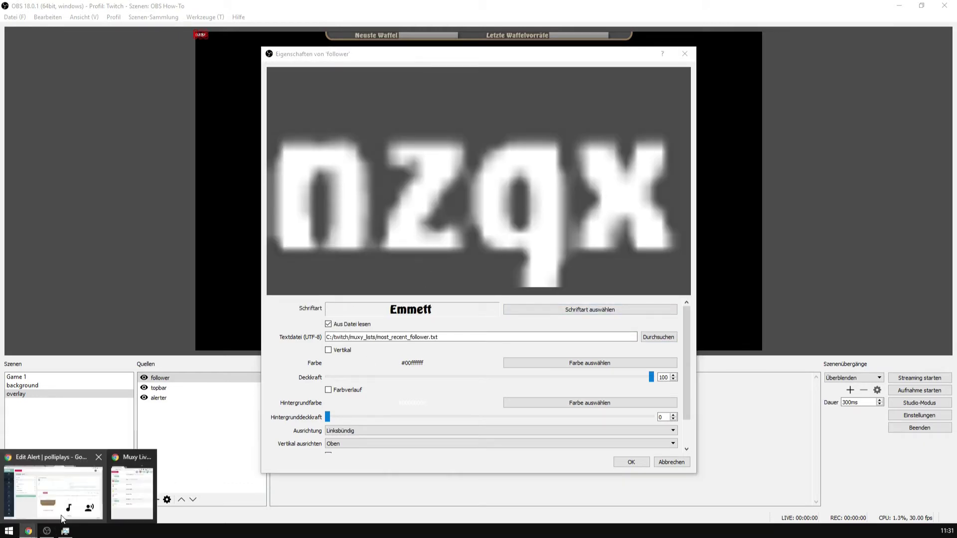
pyautogui.click(132, 493)
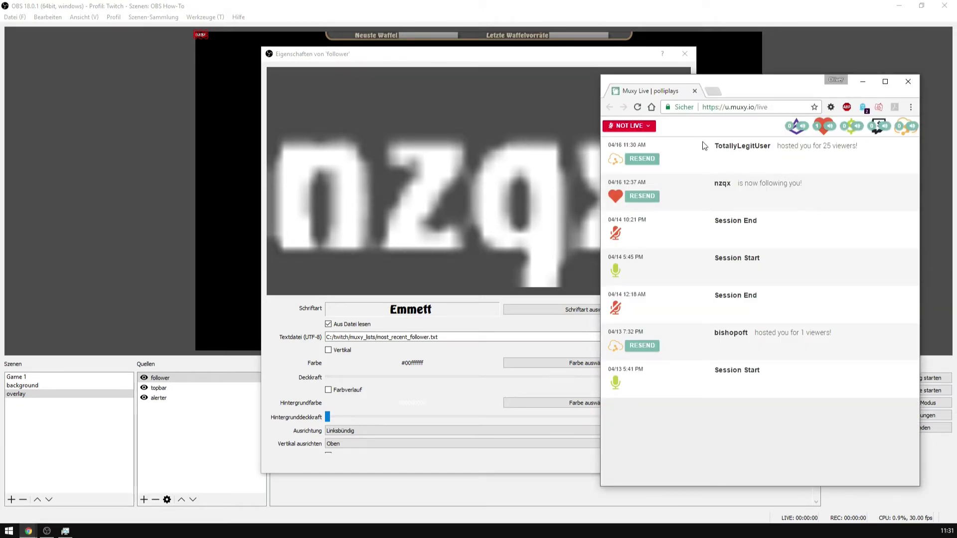
pyautogui.click(782, 107)
pyautogui.press('Return')
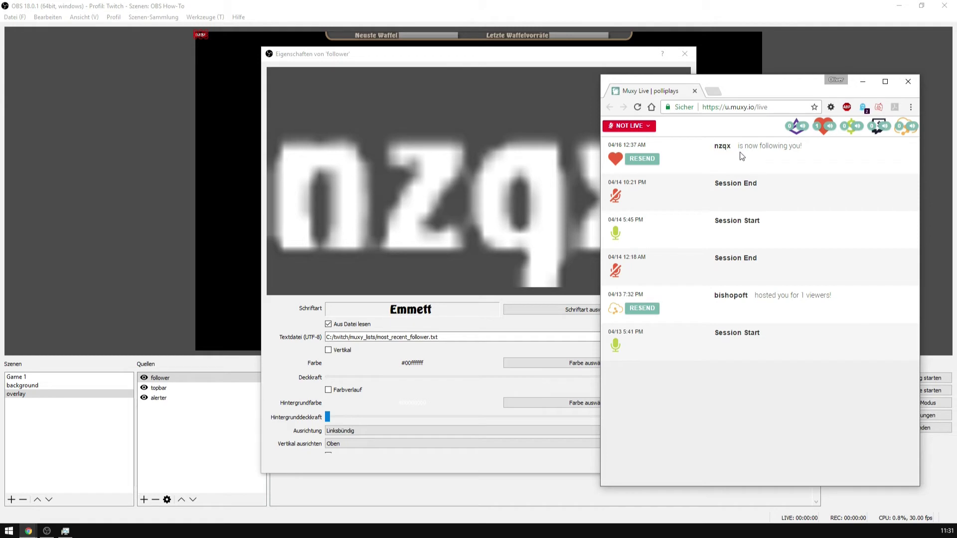
pyautogui.click(504, 56)
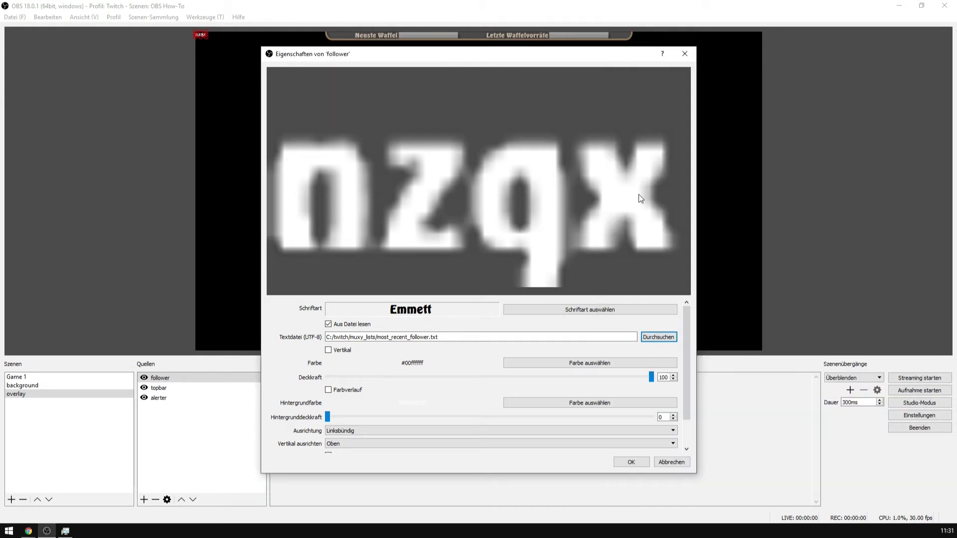
# Set both the horizontal and vertical alignment of the follower text to centred (Zentriert).
pyautogui.scroll(-2, 286, 354)
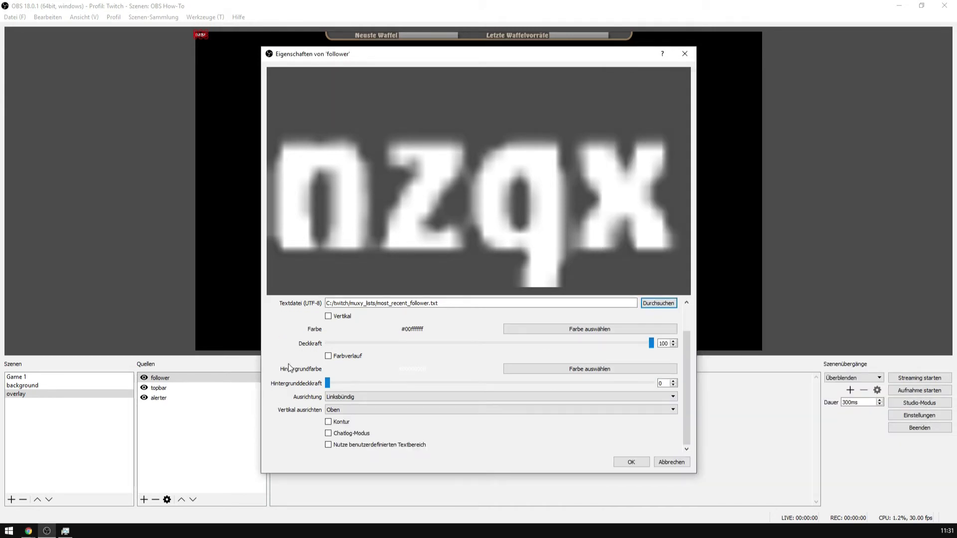
pyautogui.click(353, 396)
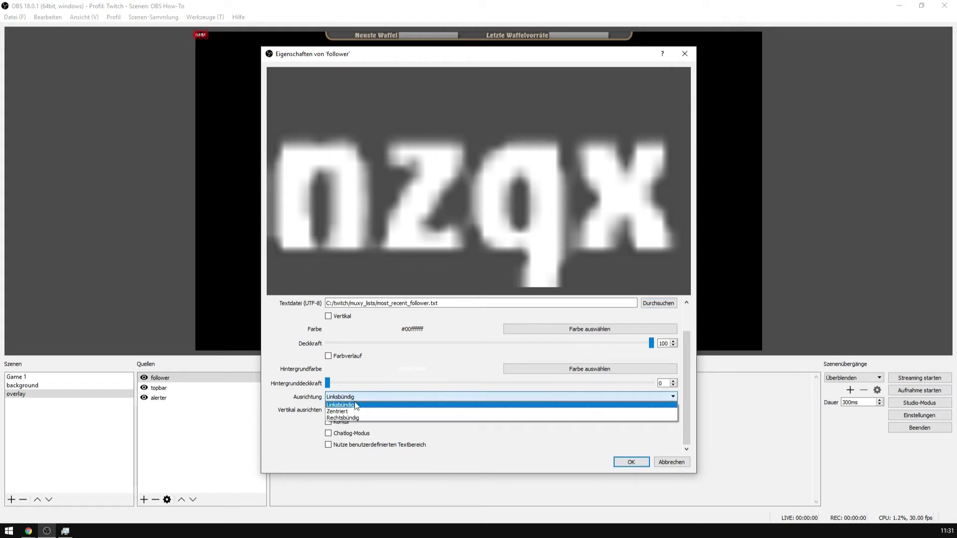
pyautogui.click(351, 410)
pyautogui.click(352, 410)
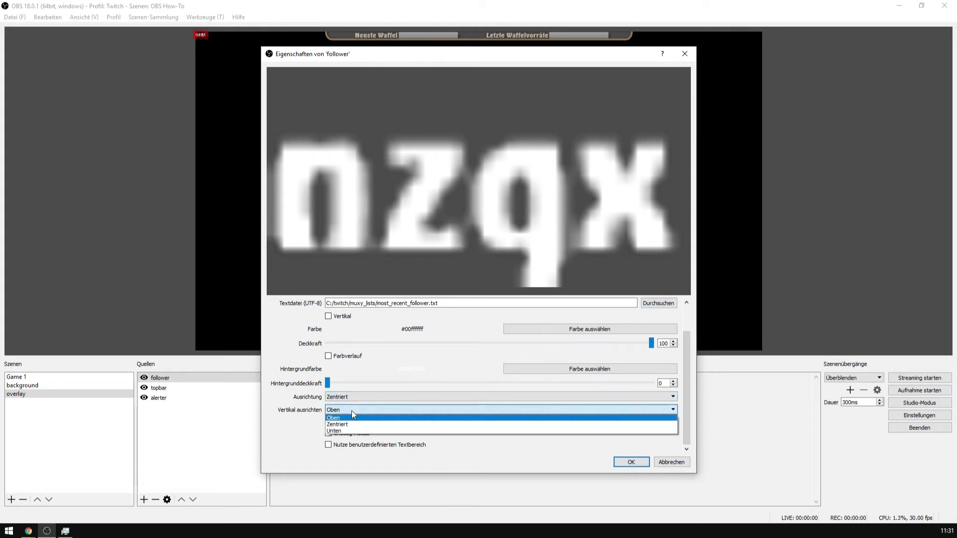
pyautogui.click(352, 426)
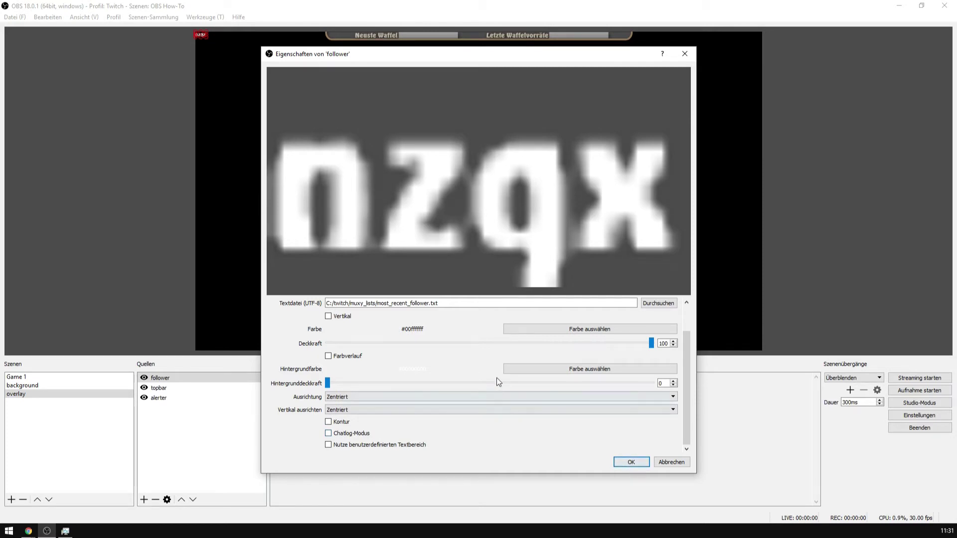
# Set the follower text colour to #c8c8c8.
pyautogui.scroll(2, 496, 378)
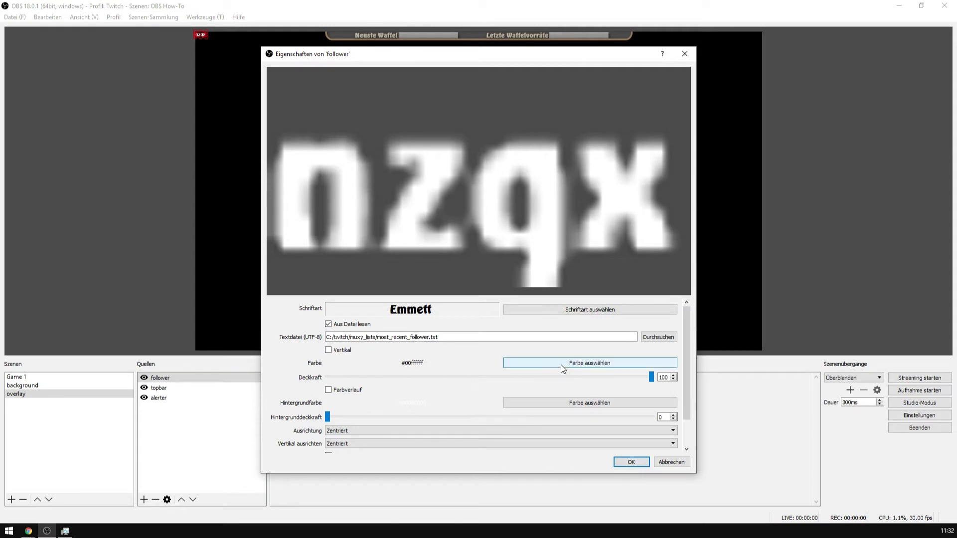
pyautogui.click(537, 363)
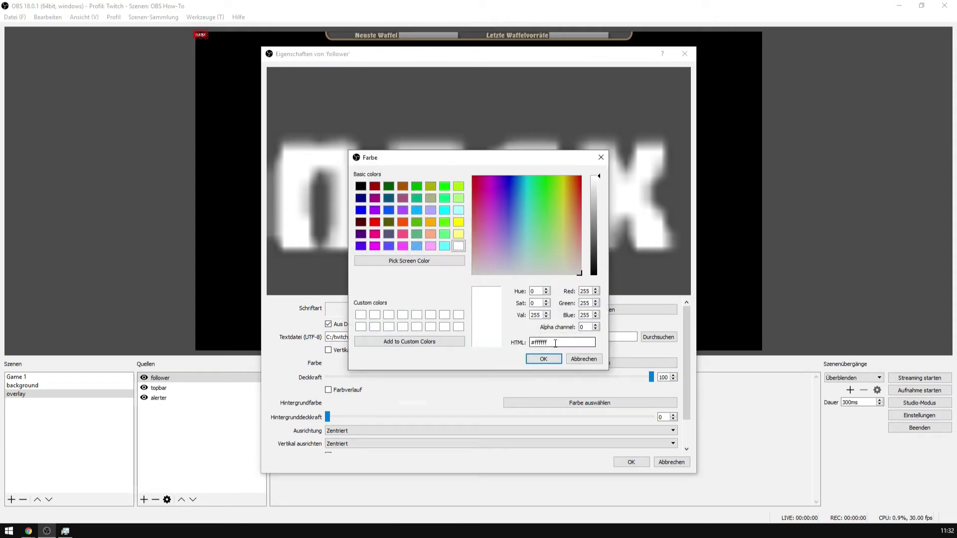
pyautogui.moveTo(530, 342)
pyautogui.mouseDown()
pyautogui.moveTo(573, 342)
pyautogui.moveTo(537, 339)
pyautogui.mouseUp()
pyautogui.click(575, 340)
pyautogui.write('c8c8c8')
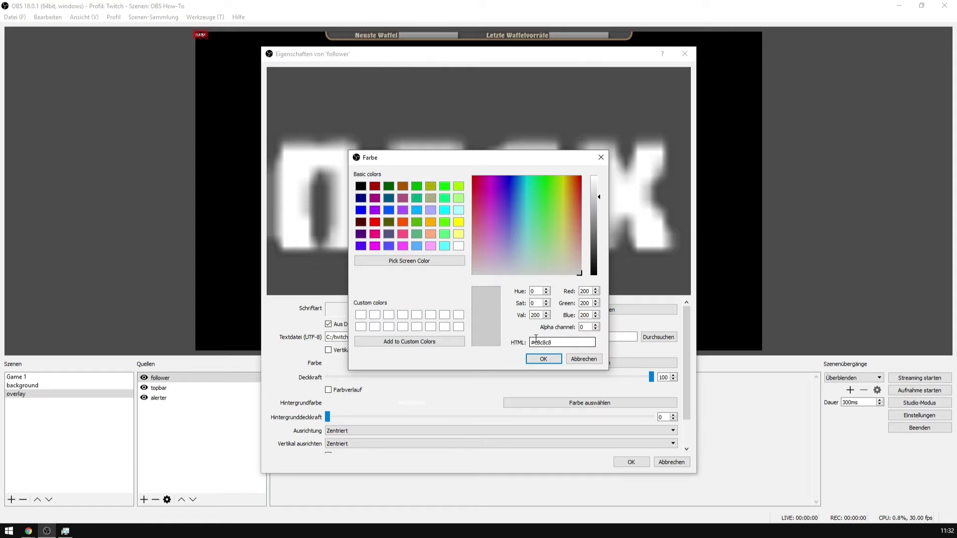
pyautogui.click(548, 359)
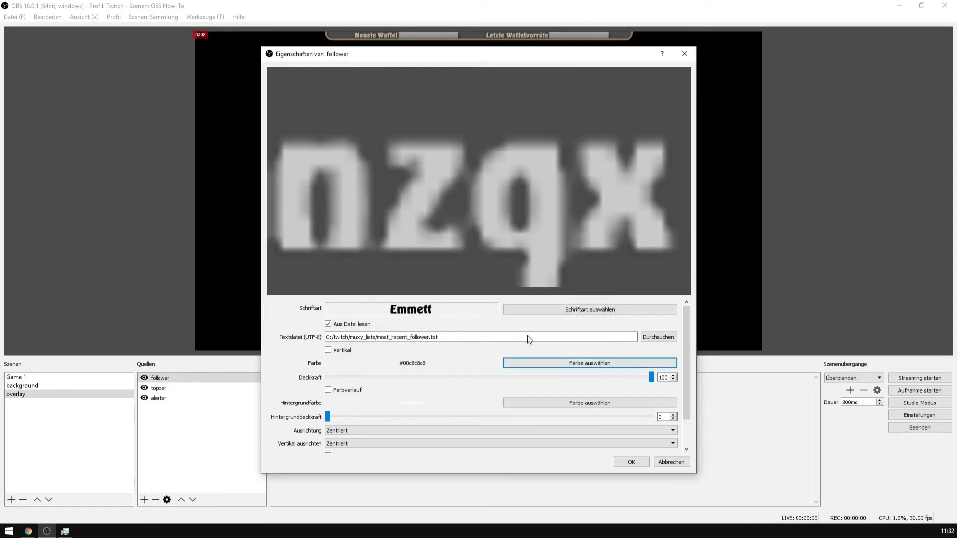
# Enable the outline (Kontur) for the follower text with colour #aa5500 and accept the source properties.
pyautogui.scroll(-1, 289, 418)
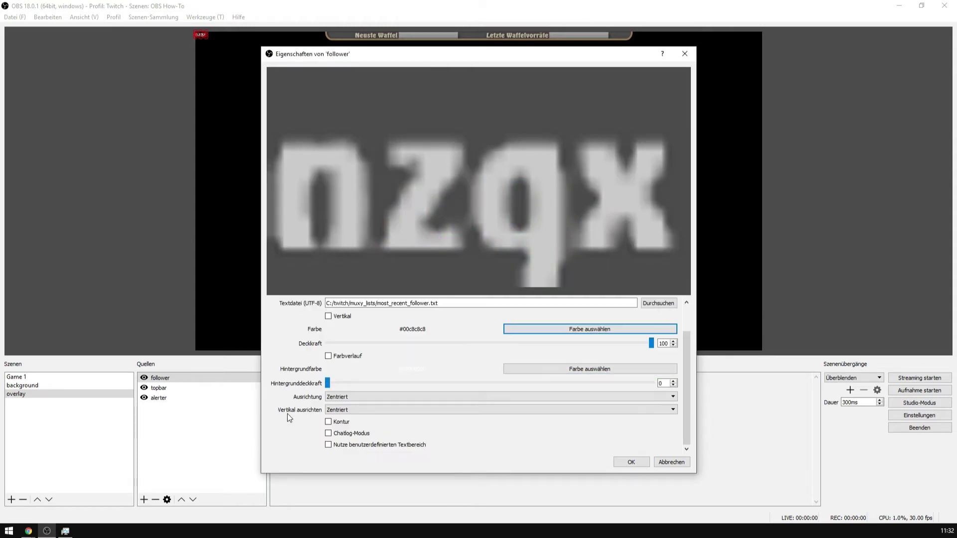
pyautogui.click(328, 422)
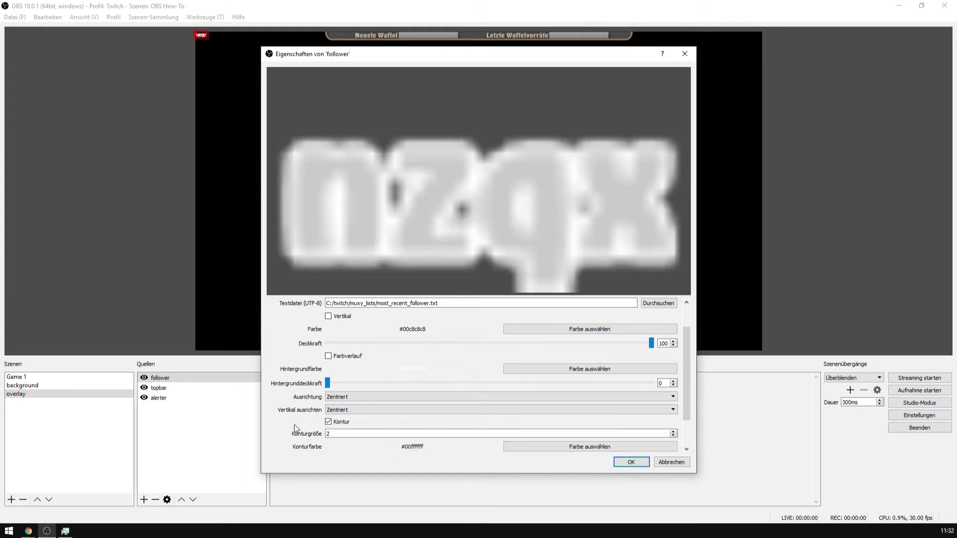
pyautogui.scroll(-1, 294, 427)
pyautogui.click(560, 408)
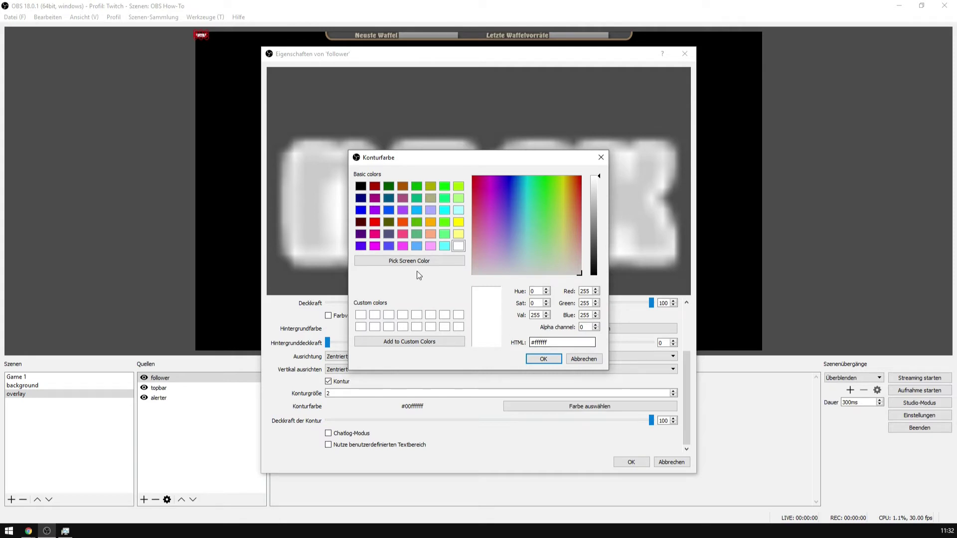
pyautogui.click(402, 187)
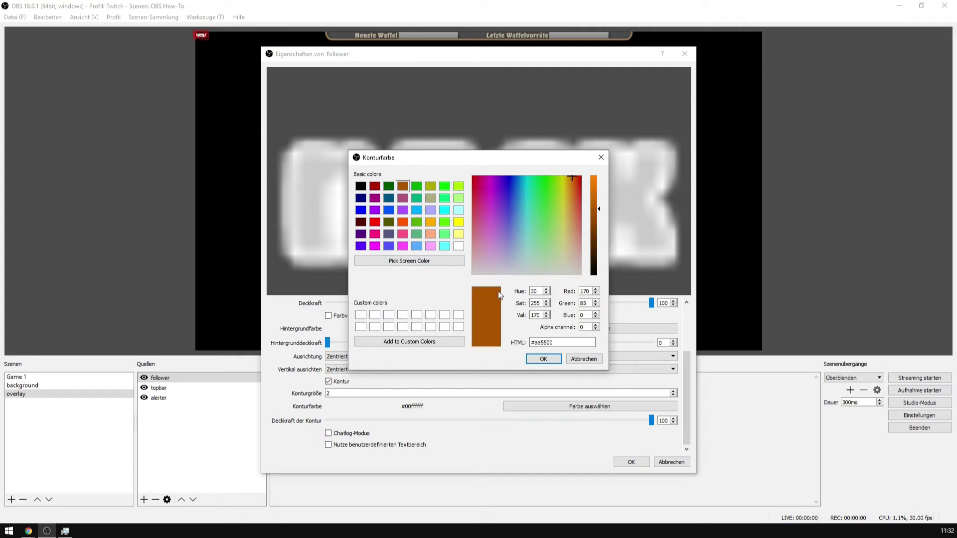
pyautogui.click(543, 358)
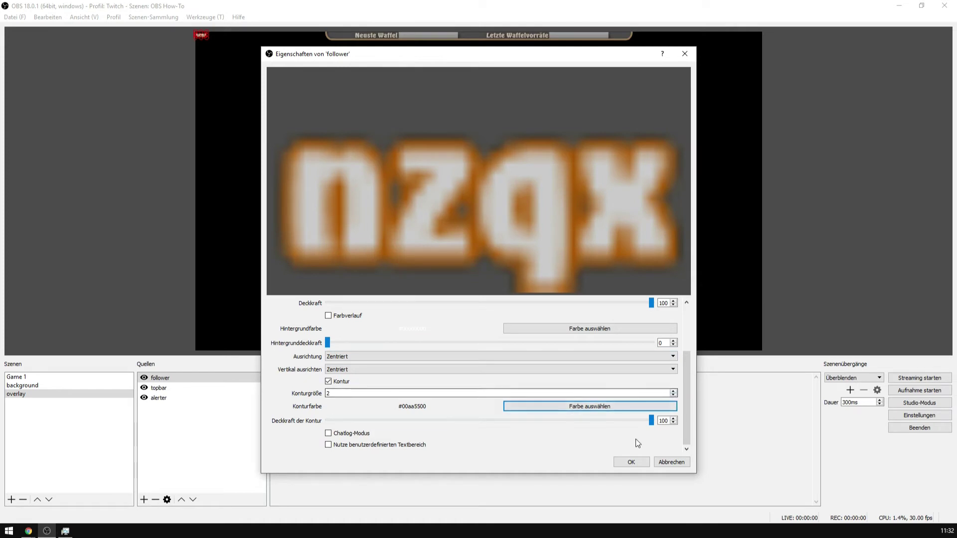
pyautogui.click(631, 463)
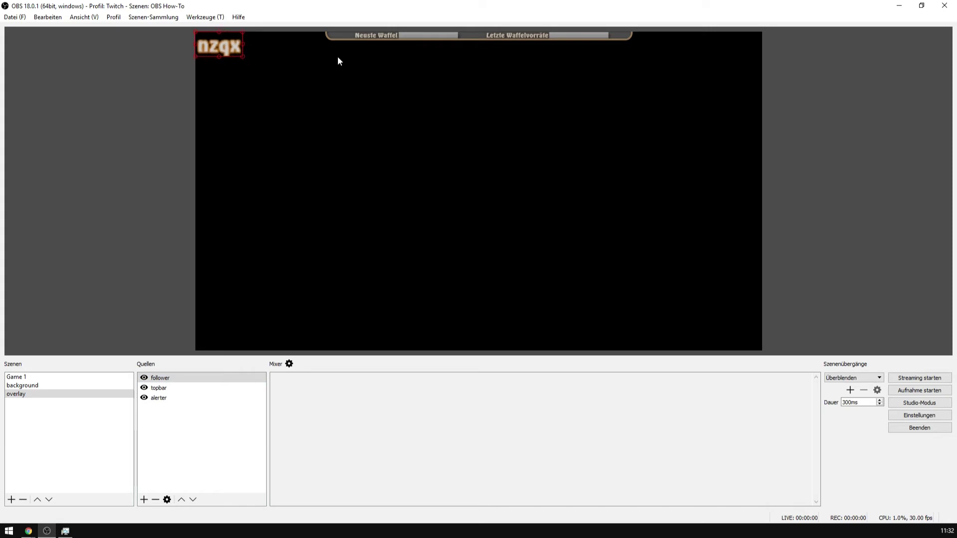
# Flip the follower text vertically and move it onto the grey field beside "Neuste Waffel" in the top bar.
pyautogui.rightClick(224, 45)
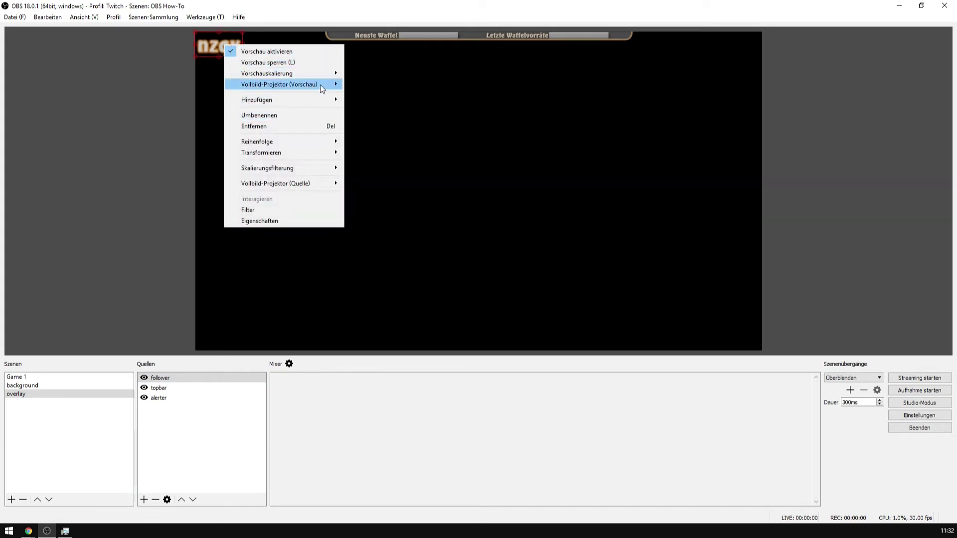
pyautogui.moveTo(309, 156)
pyautogui.click(405, 188)
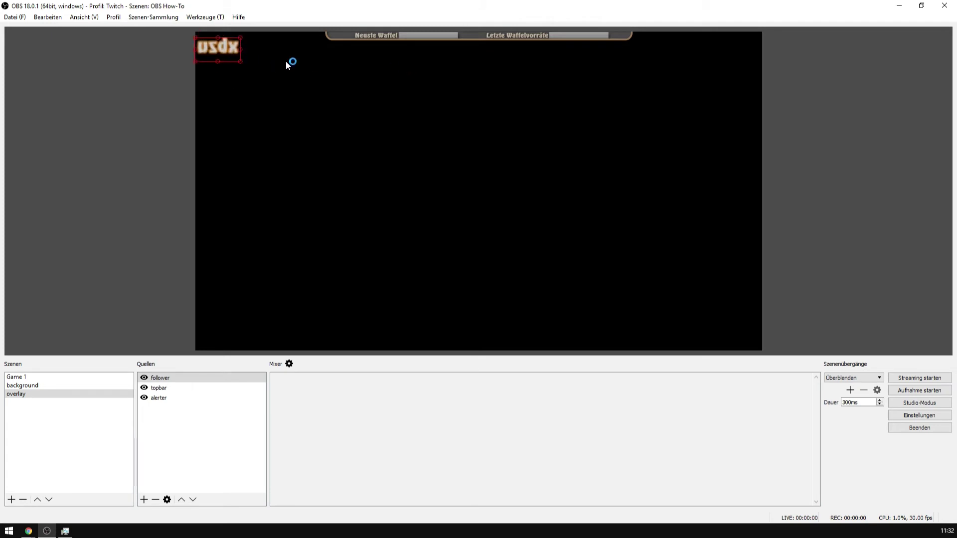
pyautogui.moveTo(218, 50); pyautogui.dragTo(421, 46)
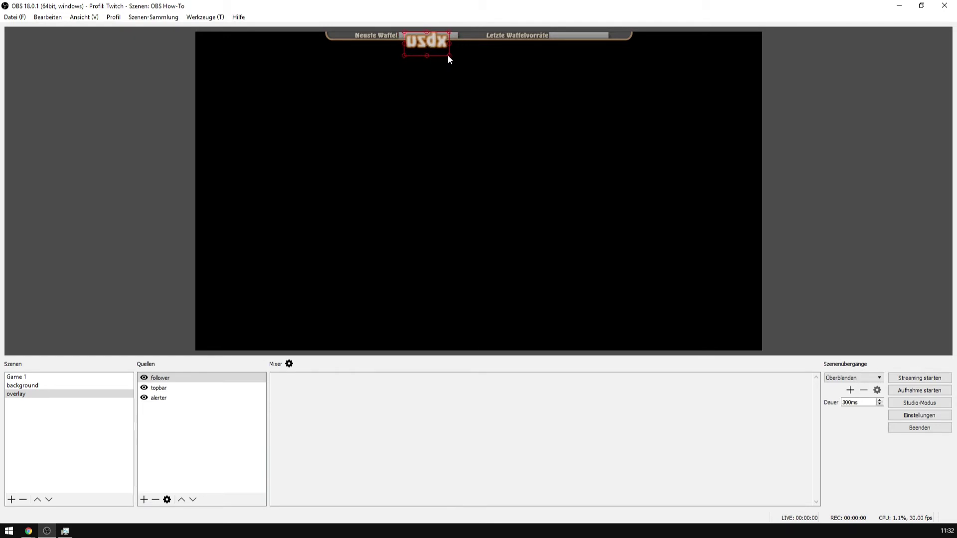
# Edit the follower text's transform, setting its height to 20 and its alignment to top centre (Oben in der Mitte).
pyautogui.rightClick(437, 47)
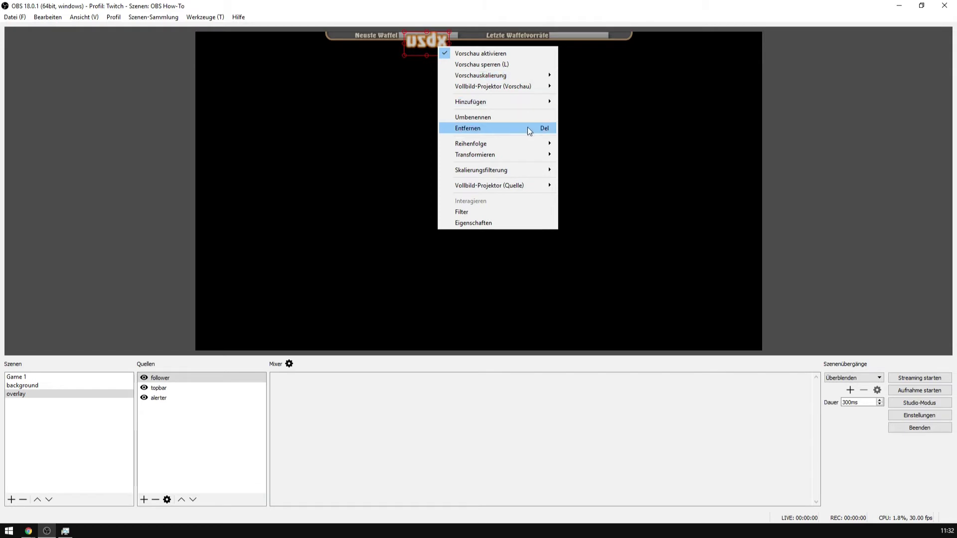
pyautogui.moveTo(536, 156)
pyautogui.click(602, 158)
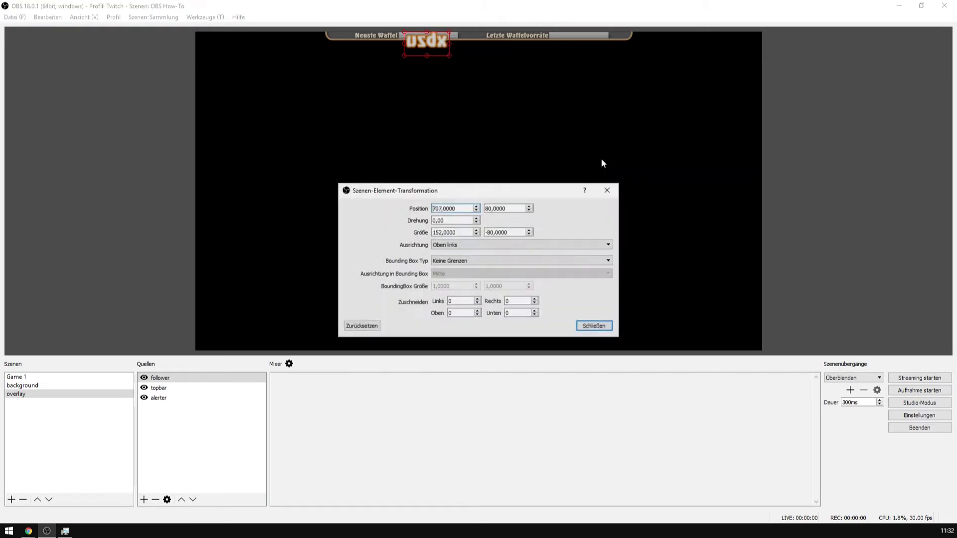
pyautogui.moveTo(512, 234); pyautogui.dragTo(455, 233)
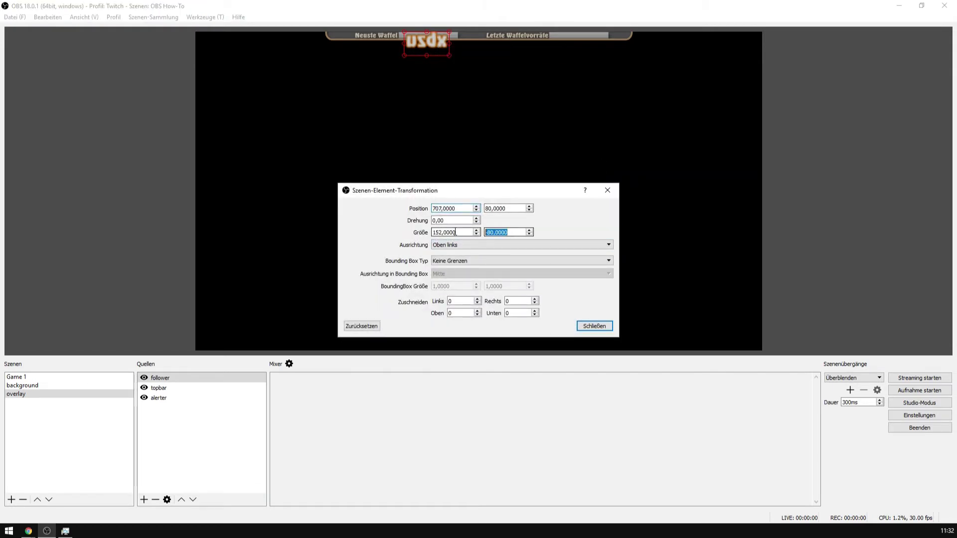
pyautogui.write('20')
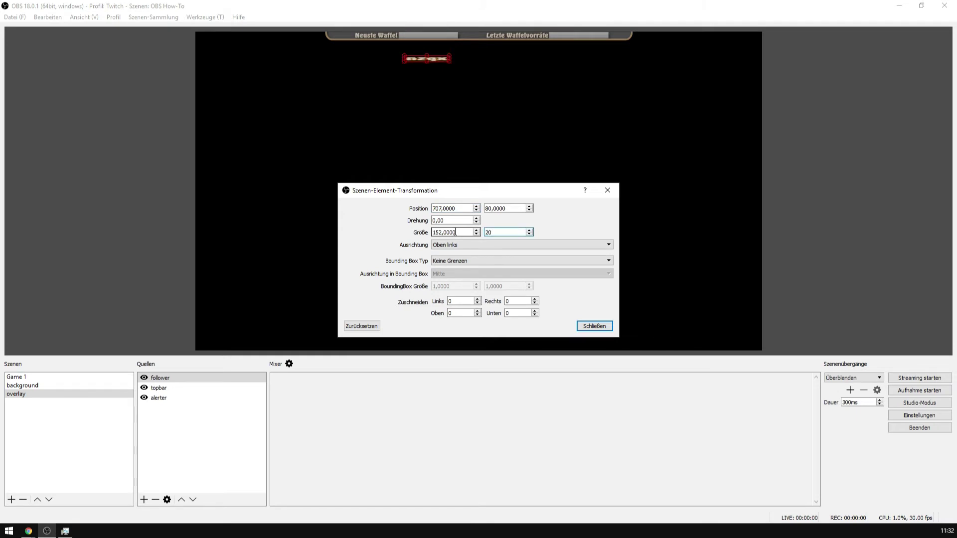
pyautogui.moveTo(456, 233); pyautogui.dragTo(410, 234)
pyautogui.click(446, 244)
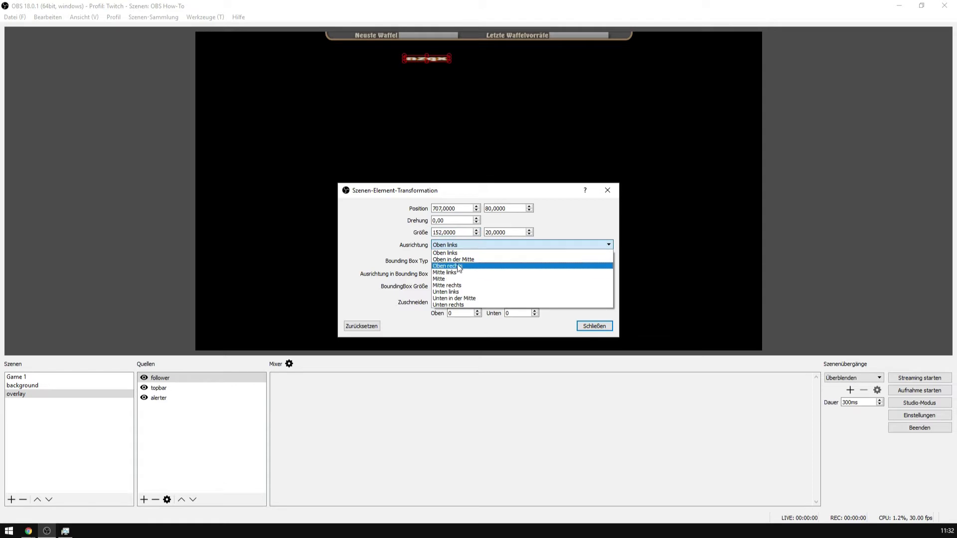
pyautogui.click(456, 260)
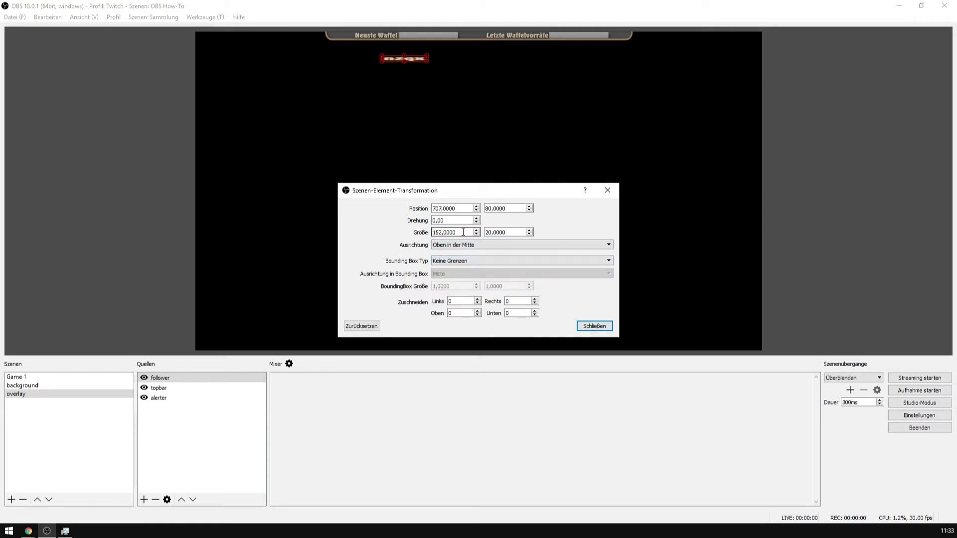
# Reduce the follower text's width to 62 in its transform.
pyautogui.click(505, 233)
pyautogui.click(455, 230)
pyautogui.moveTo(459, 232); pyautogui.dragTo(407, 238)
pyautogui.write('100')
pyautogui.scroll(-4, 448, 233)
pyautogui.scroll(-15, 448, 231)
pyautogui.scroll(-6, 448, 229)
# Set the follower text's vertical position to 0 and close the transform settings.
pyautogui.hotkey('shift', 'Tab')
pyautogui.hotkey('shift', 'Tab')
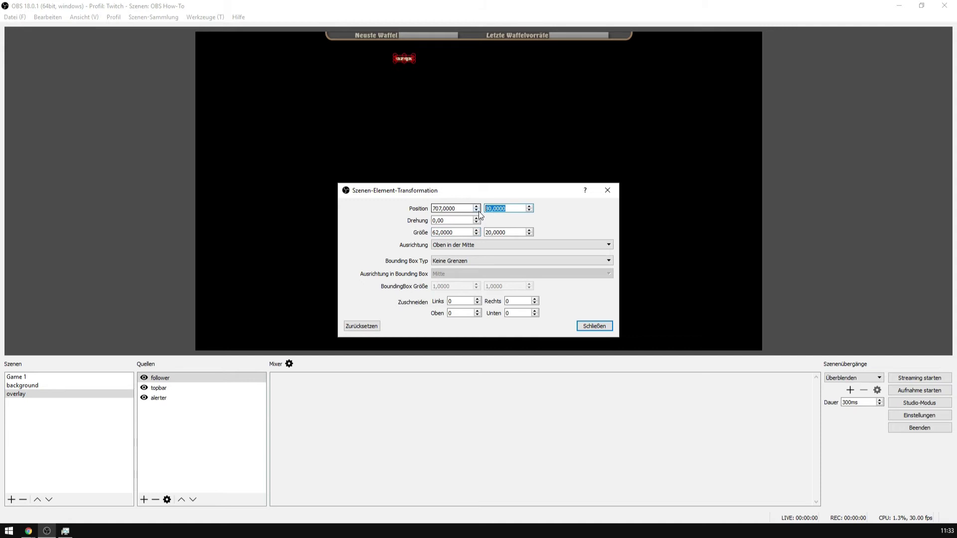
pyautogui.write('0')
pyautogui.click(590, 326)
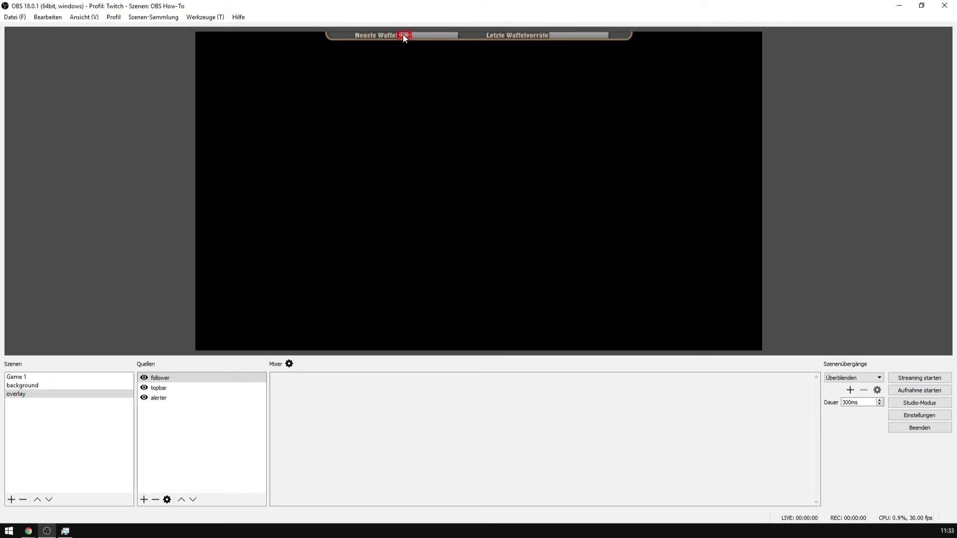
# Move the follower text to the middle of the grey field beside "Neuste Waffel" and bring up its source options.
pyautogui.click(404, 36)
pyautogui.click(405, 37)
pyautogui.rightClick(426, 34)
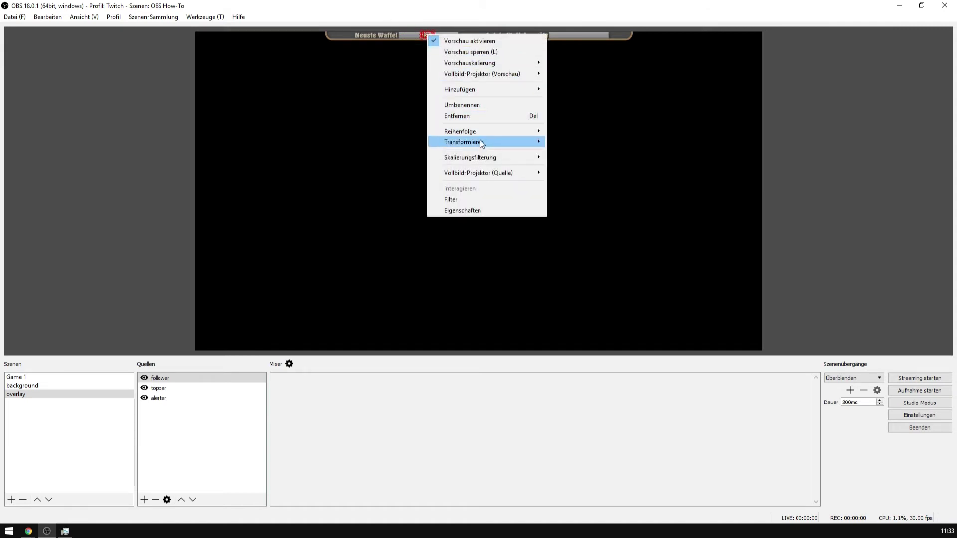
# Reset the follower source's transformation and set its horizontal position to 770.
pyautogui.moveTo(480, 142)
pyautogui.click(582, 175)
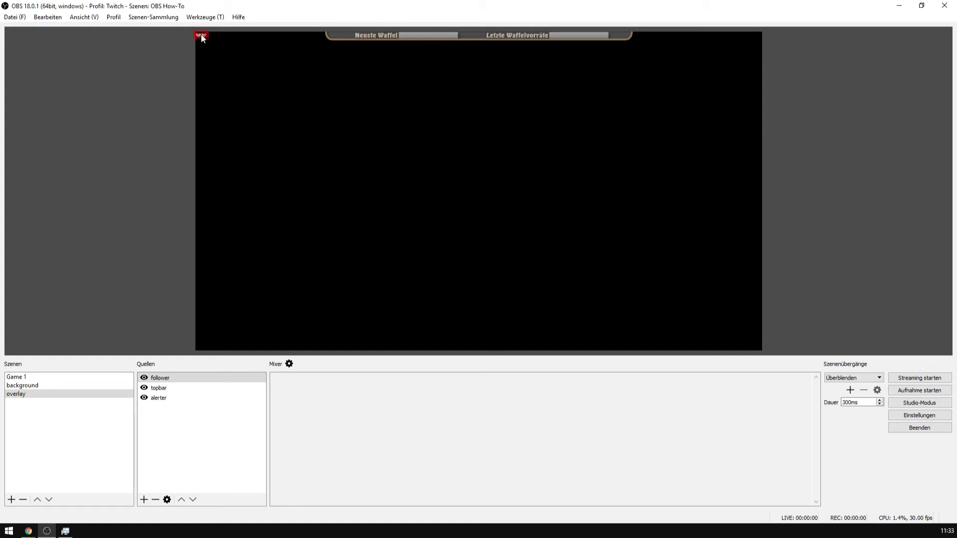
pyautogui.rightClick(160, 379)
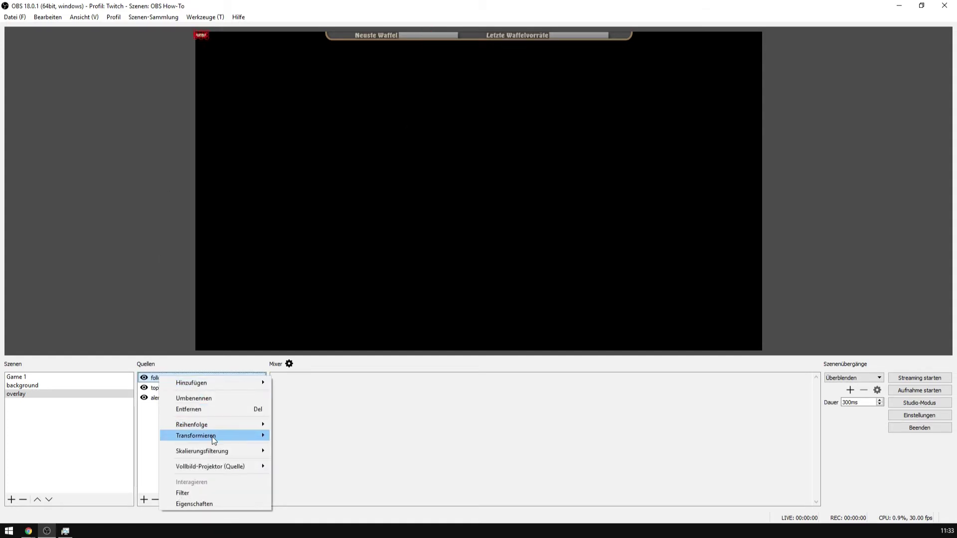
pyautogui.moveTo(222, 441)
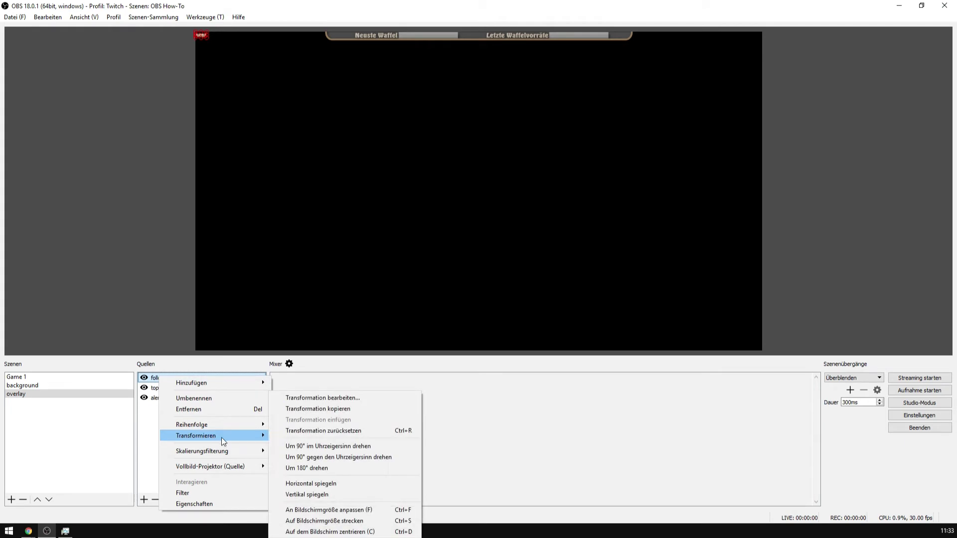
pyautogui.click(330, 398)
pyautogui.moveTo(450, 208); pyautogui.dragTo(411, 211)
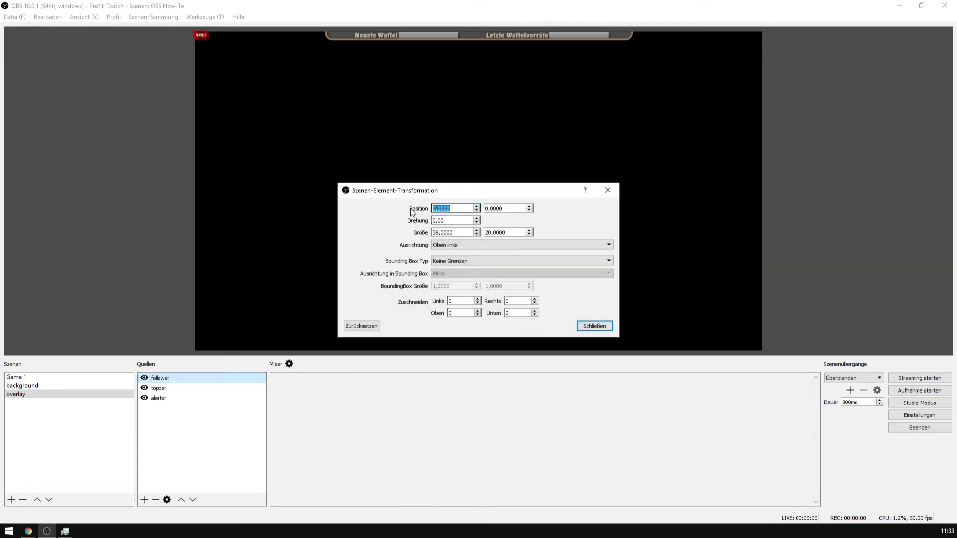
pyautogui.write('770')
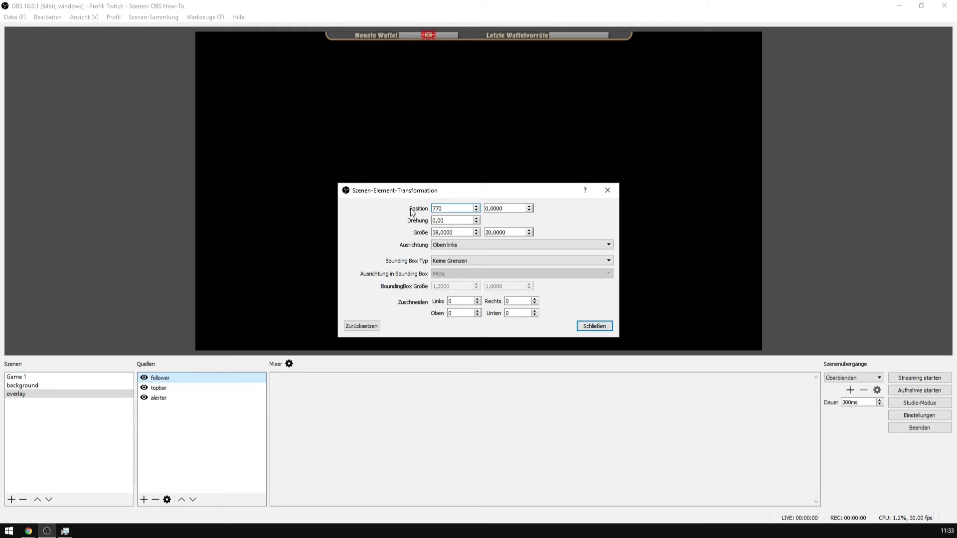
# Try the Mitte alignment on the follower source, settle on Oben in der Mitte and close the transformation settings.
pyautogui.click(456, 245)
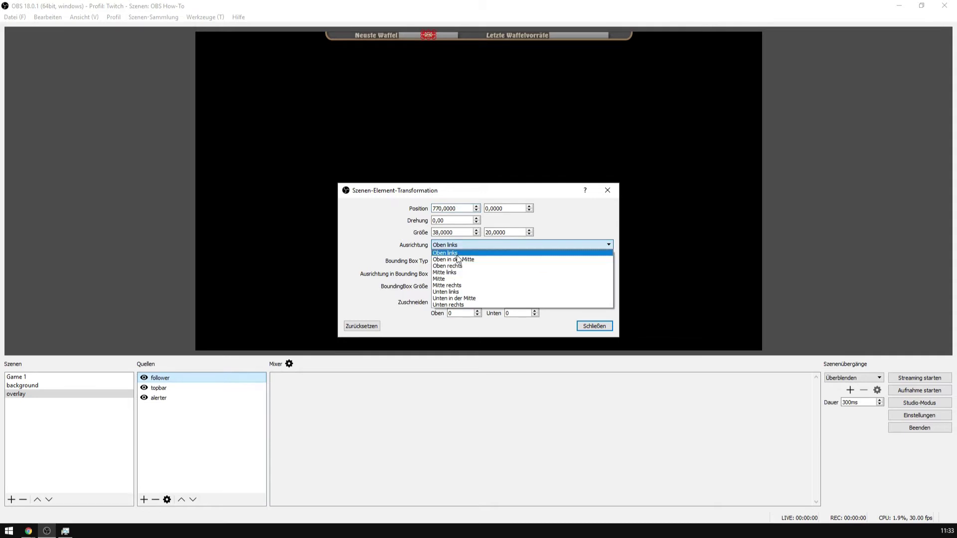
pyautogui.click(453, 279)
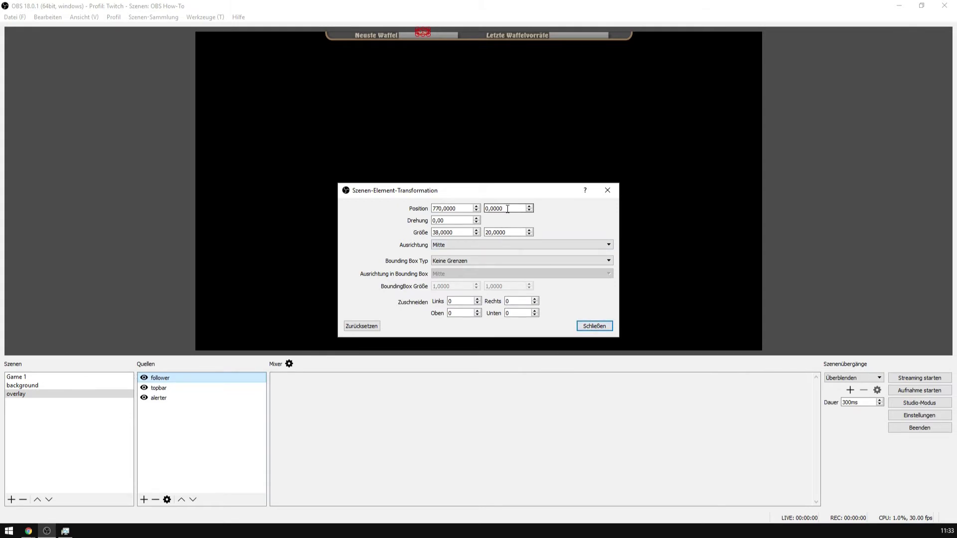
pyautogui.click(463, 244)
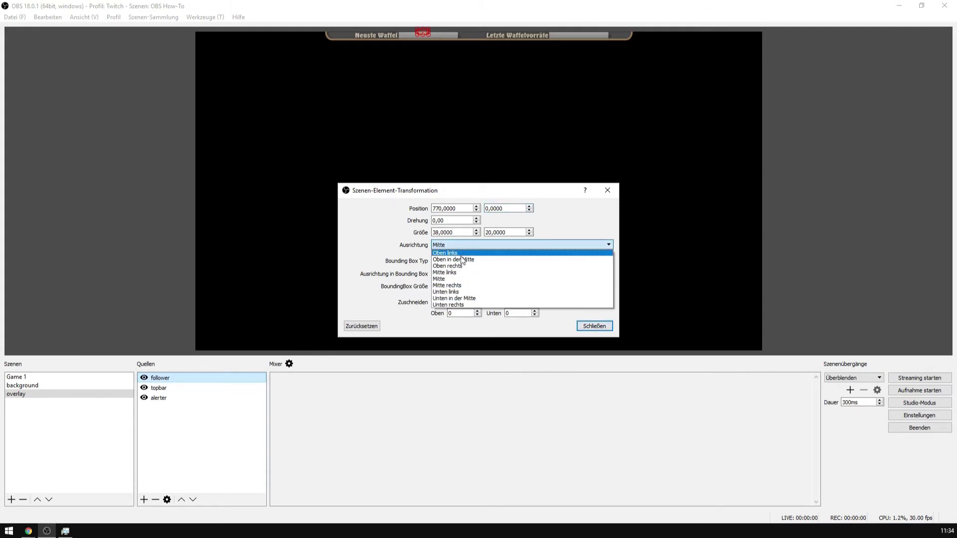
pyautogui.click(461, 257)
pyautogui.click(586, 326)
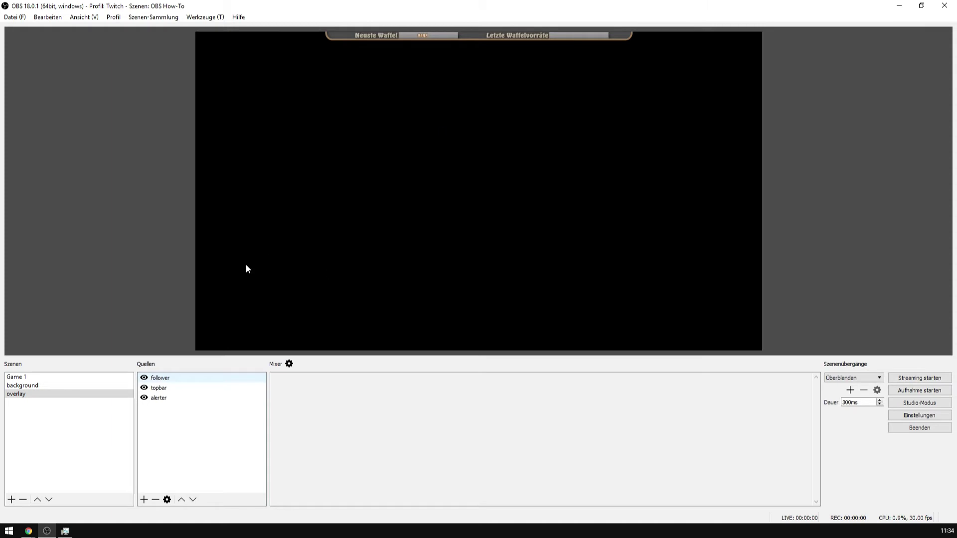
# Add a new Text (GDI+) source named donators to the overlay scene.
pyautogui.click(144, 399)
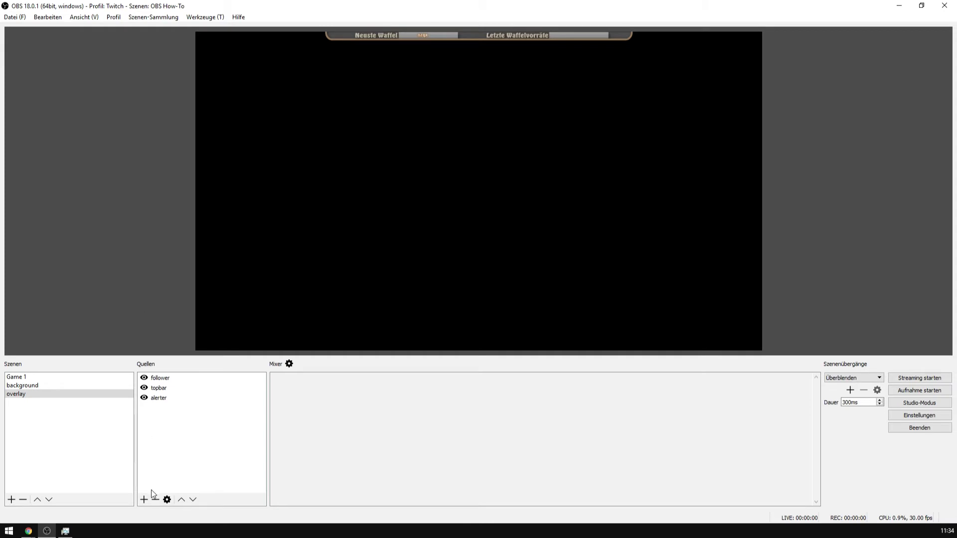
pyautogui.click(144, 500)
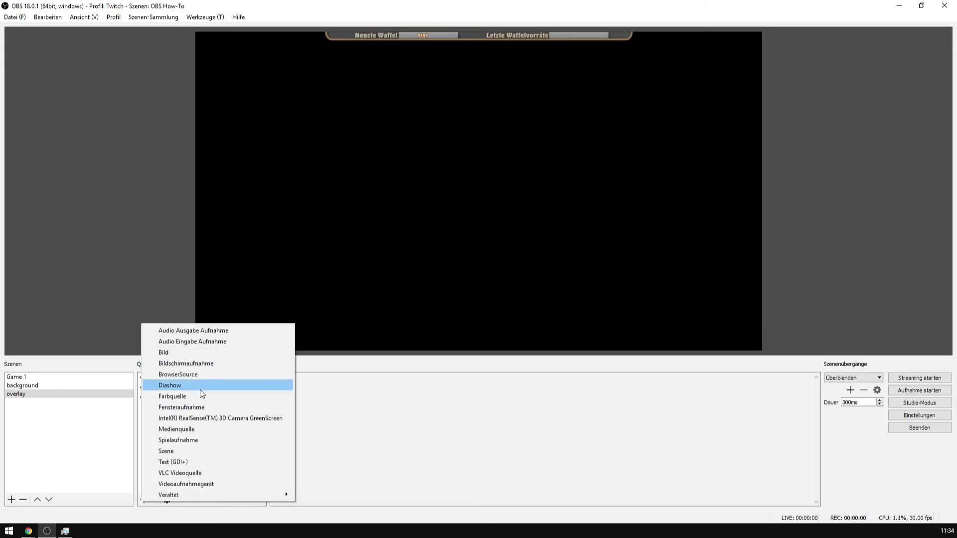
pyautogui.click(180, 463)
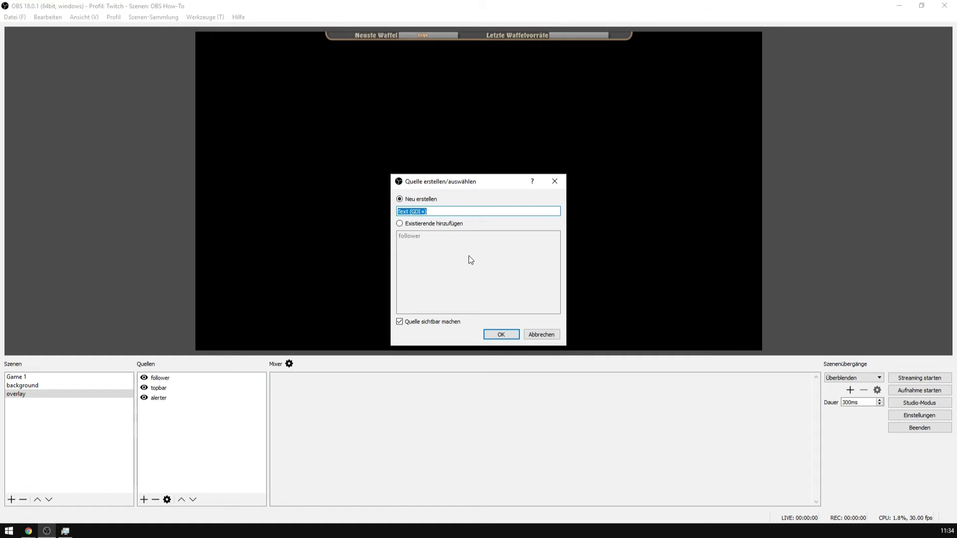
pyautogui.write('donators')
pyautogui.press('Return')
# Set the font of the donators text to Emmett at size 18.
pyautogui.click(536, 312)
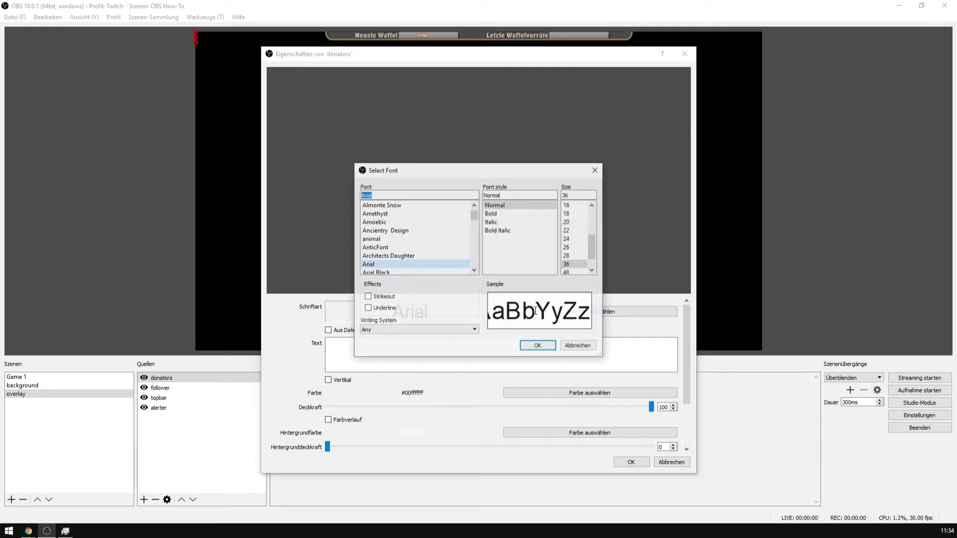
pyautogui.write('em')
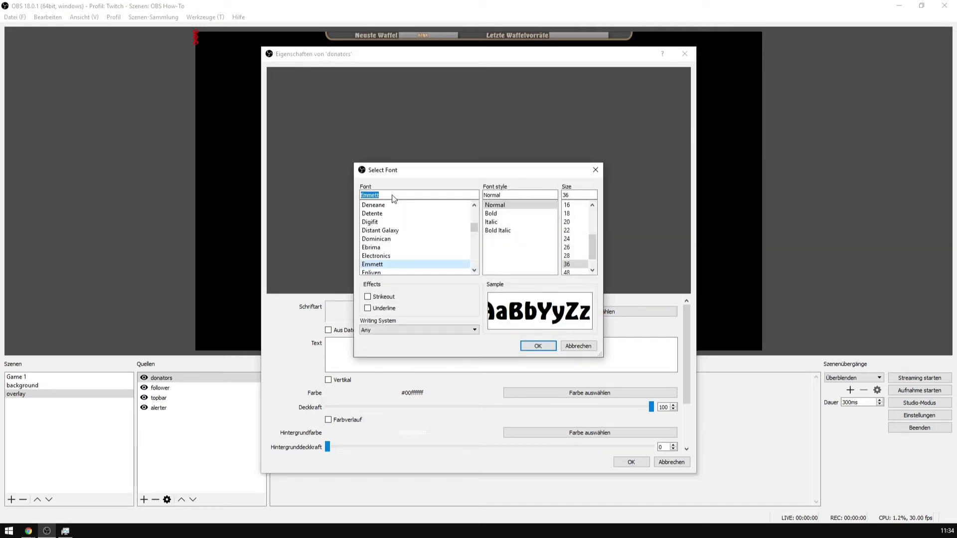
pyautogui.doubleClick(582, 195)
pyautogui.write('18')
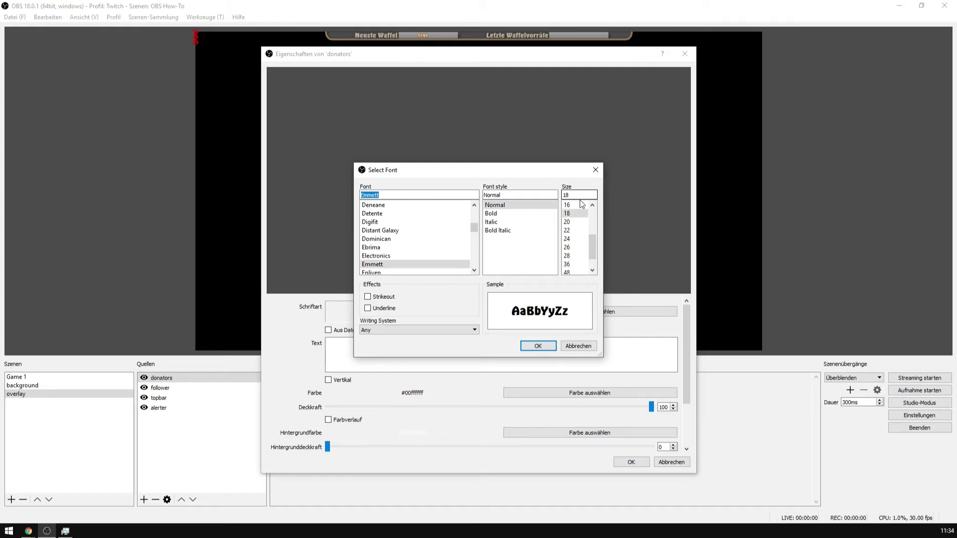
pyautogui.click(537, 346)
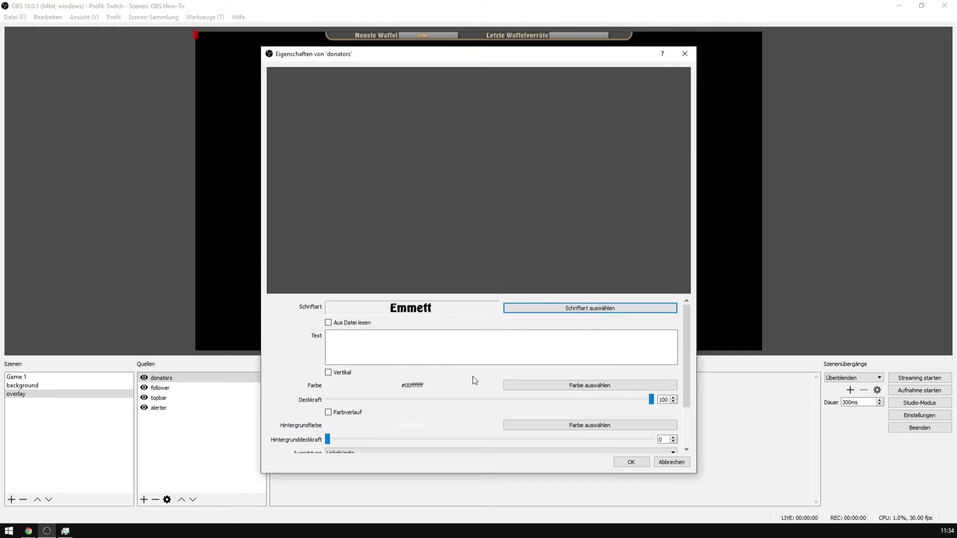
# Set the text colour of the donators source to #c8c8c8.
pyautogui.click(544, 388)
pyautogui.moveTo(554, 342); pyautogui.dragTo(544, 342)
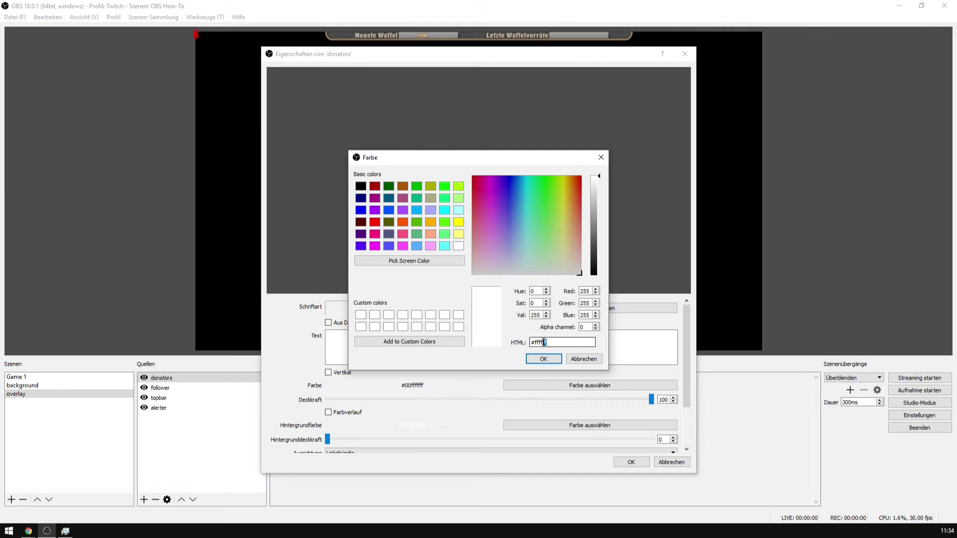
pyautogui.write('c8c8c8')
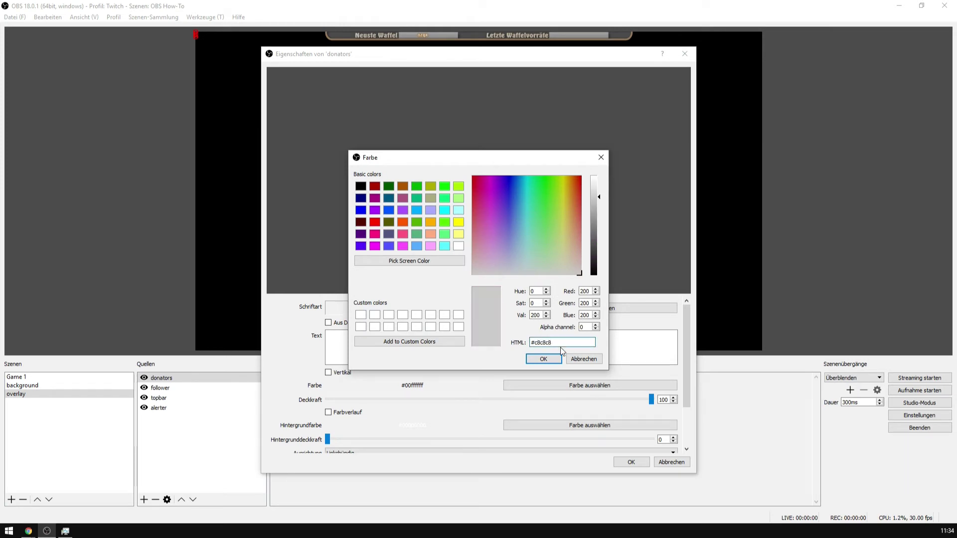
pyautogui.click(538, 359)
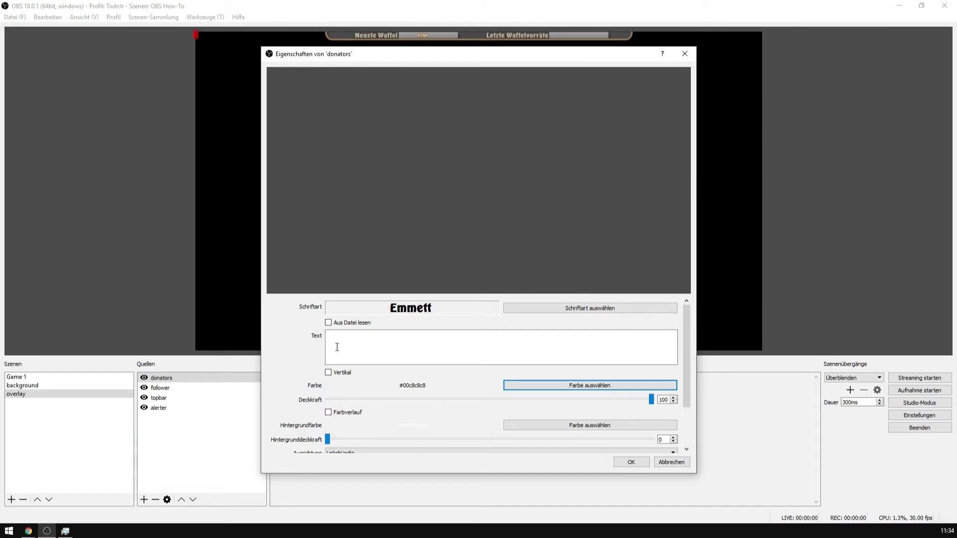
# Have the donators source read its text from the file recent_donators.txt in the muxy_lists folder.
pyautogui.click(349, 324)
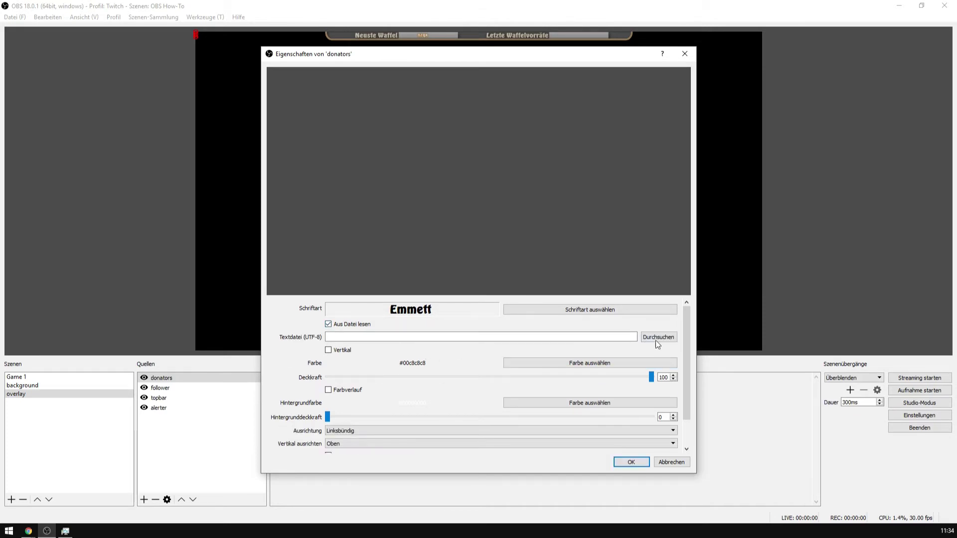
pyautogui.click(656, 339)
pyautogui.scroll(-4, 660, 202)
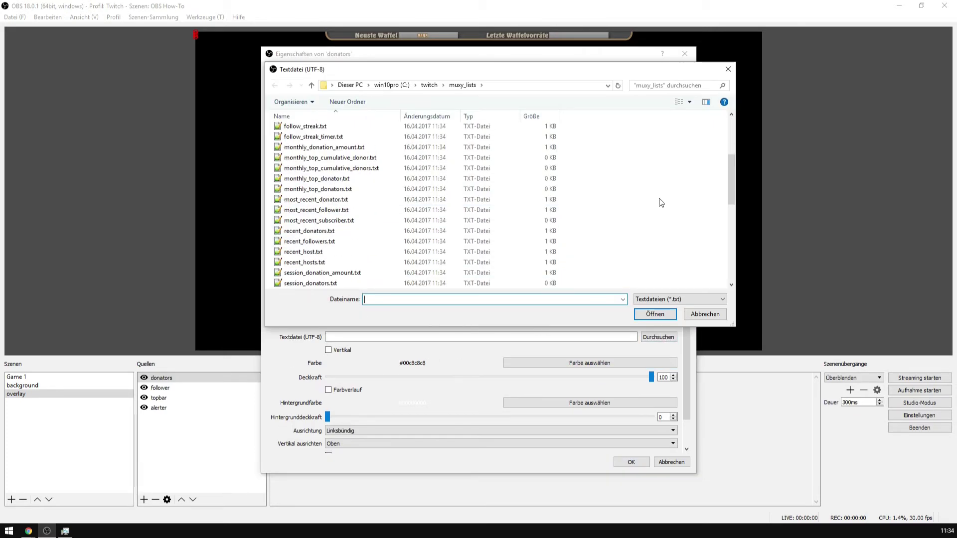
pyautogui.scroll(-3, 660, 202)
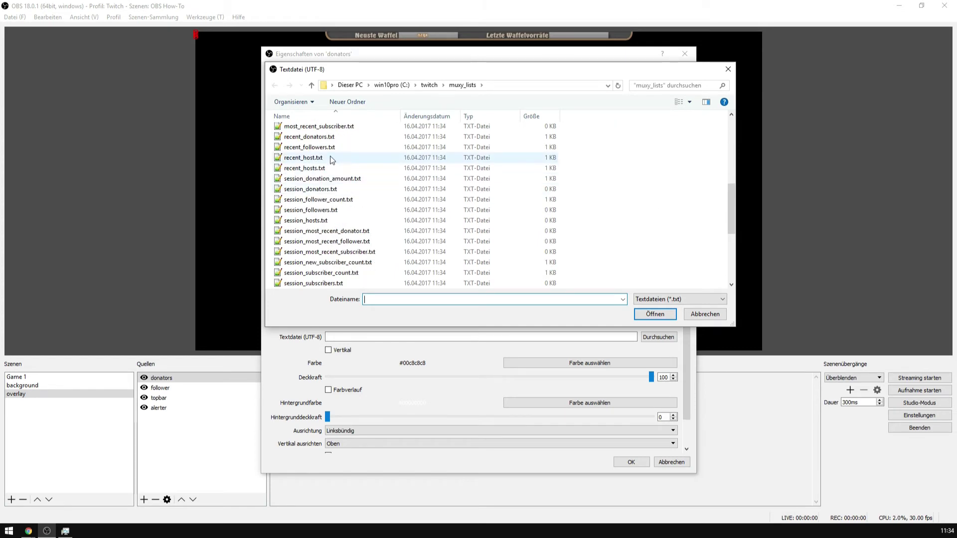
pyautogui.click(317, 138)
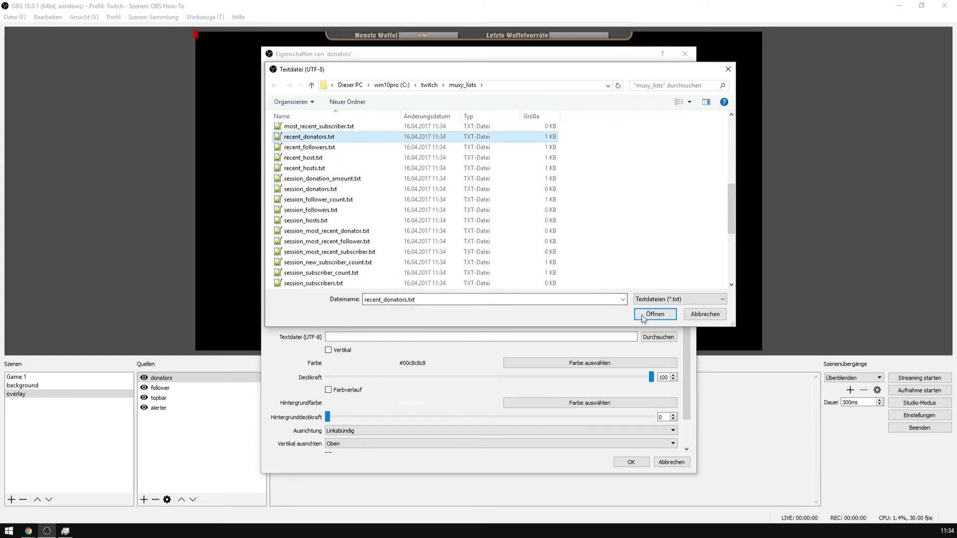
pyautogui.click(642, 315)
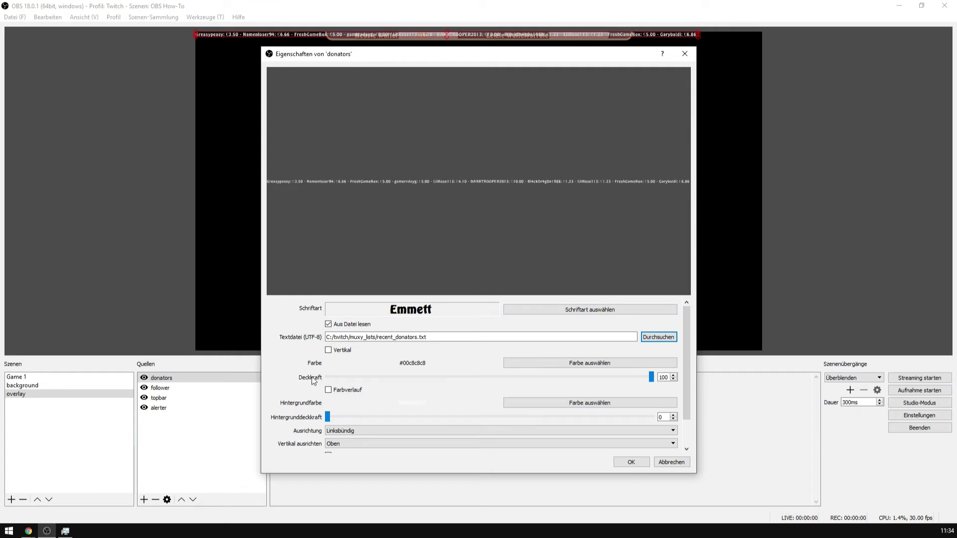
# Enable an outline in brown #aa5500 on the donators text and accept the source properties.
pyautogui.scroll(-2, 282, 375)
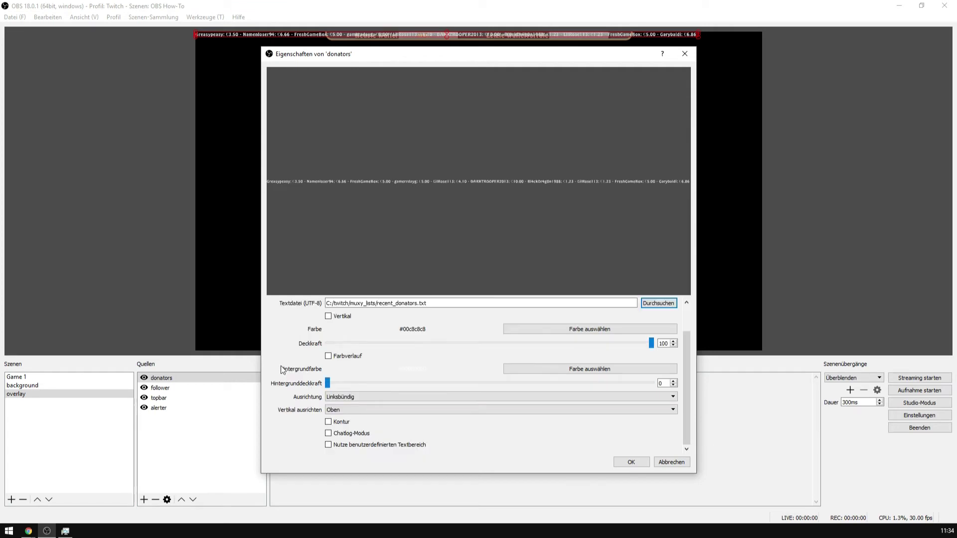
pyautogui.click(328, 422)
pyautogui.click(541, 447)
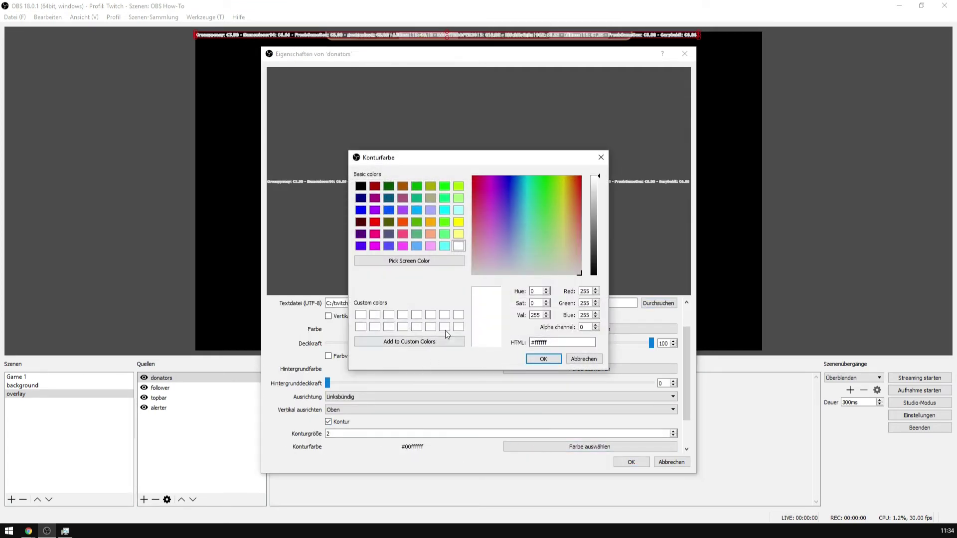
pyautogui.click(402, 187)
pyautogui.click(543, 359)
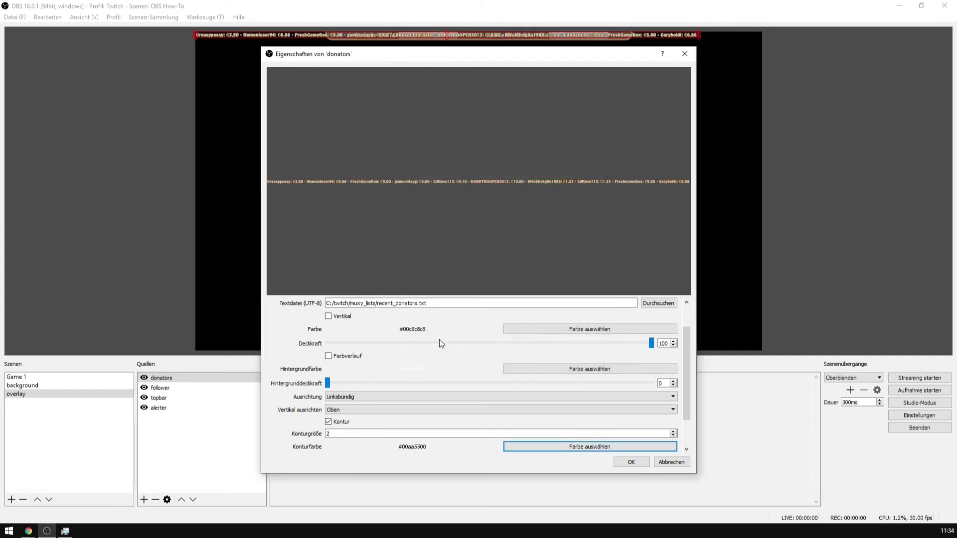
pyautogui.scroll(-1, 291, 371)
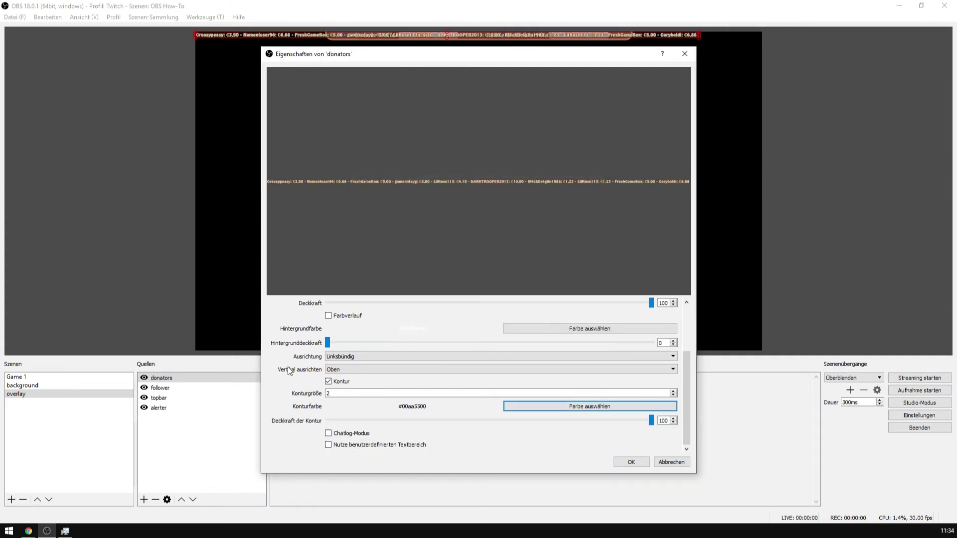
pyautogui.click(631, 463)
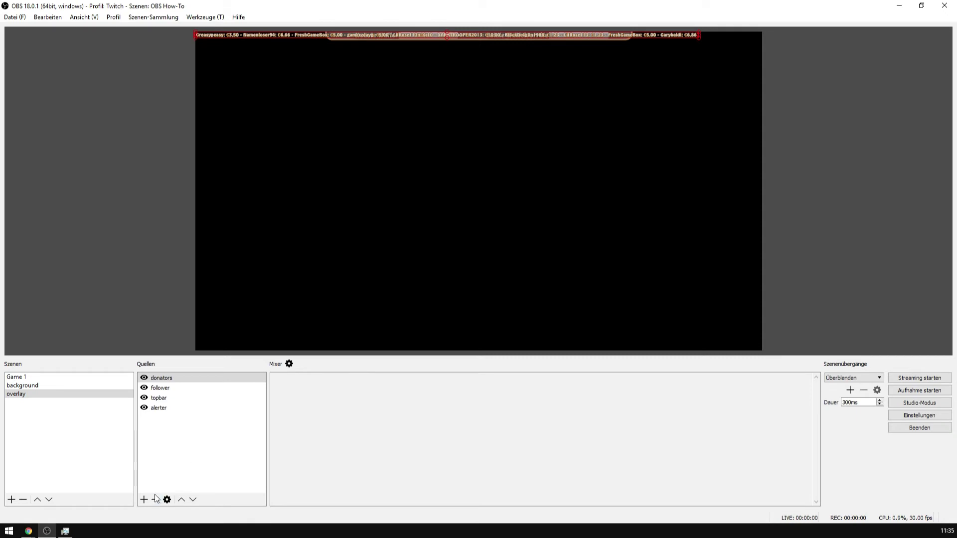
# Add a Bewegung (scroll) effect filter with its default name to the donators source.
pyautogui.rightClick(160, 380)
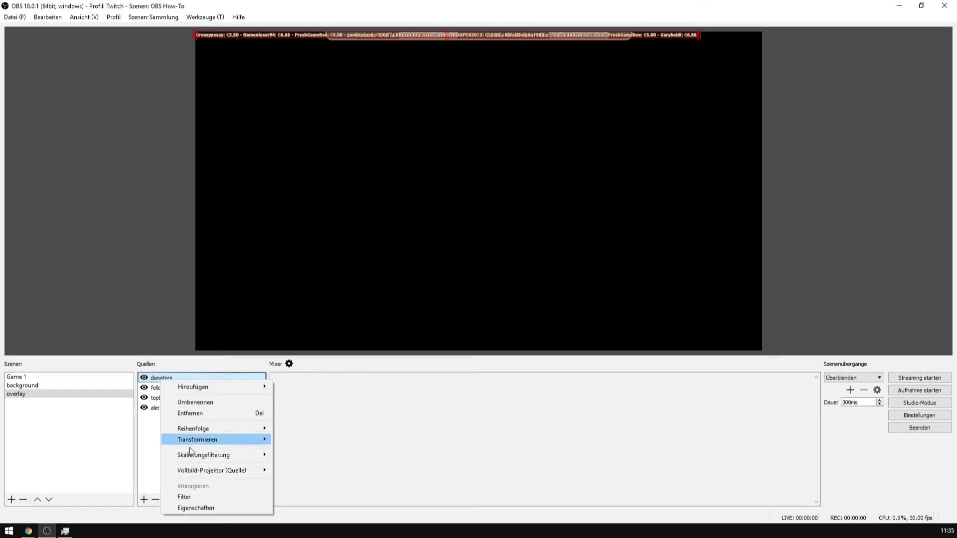
pyautogui.click(189, 498)
pyautogui.click(275, 437)
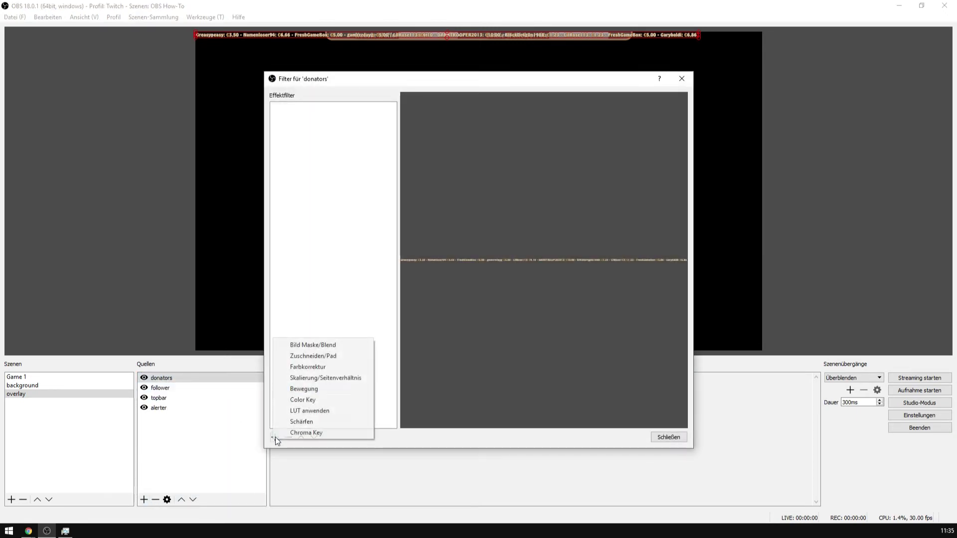
pyautogui.click(304, 387)
pyautogui.click(456, 282)
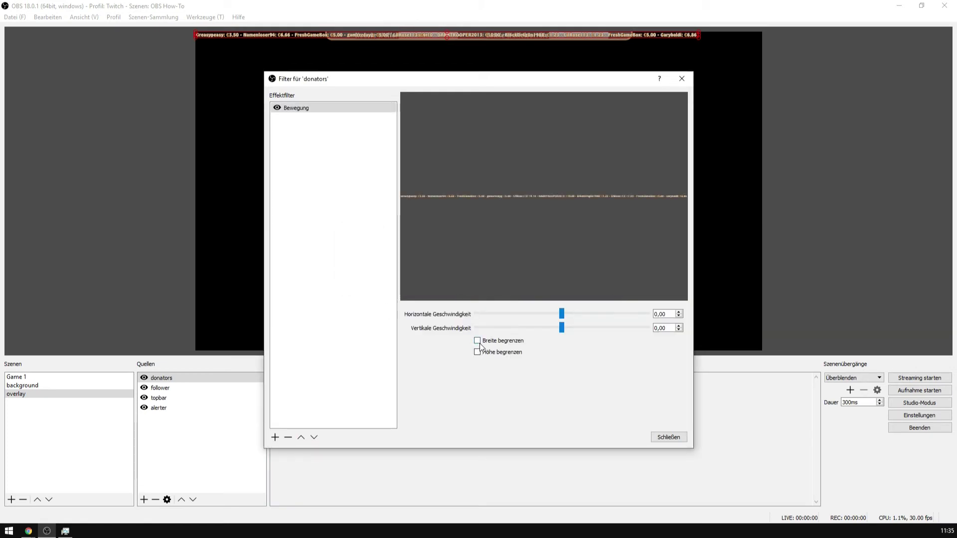
# Limit the Bewegung filter to a width of 200 and a height of 20, and set its horizontal speed to 18.
pyautogui.click(477, 341)
pyautogui.click(477, 352)
pyautogui.moveTo(489, 352); pyautogui.dragTo(442, 383)
pyautogui.write('200')
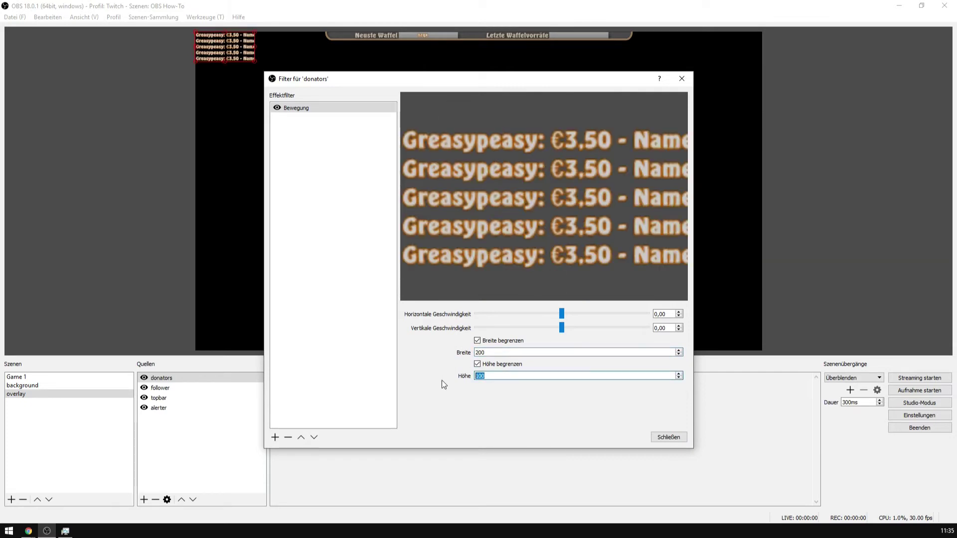
pyautogui.write('20')
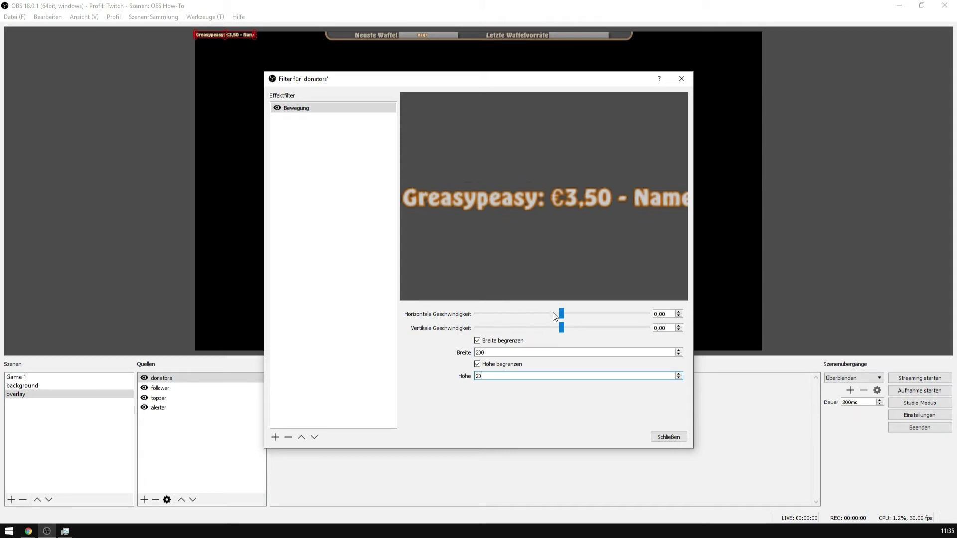
pyautogui.moveTo(561, 315); pyautogui.dragTo(564, 315)
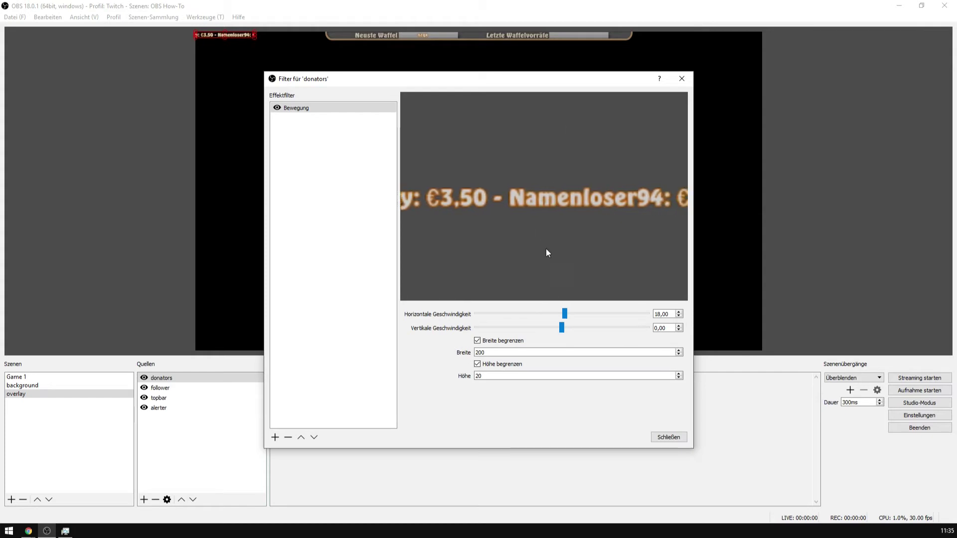
# Close the filter settings and place the scrolling donators text in the grey field beside Letzte Waffelvorräte on the top bar.
pyautogui.click(667, 438)
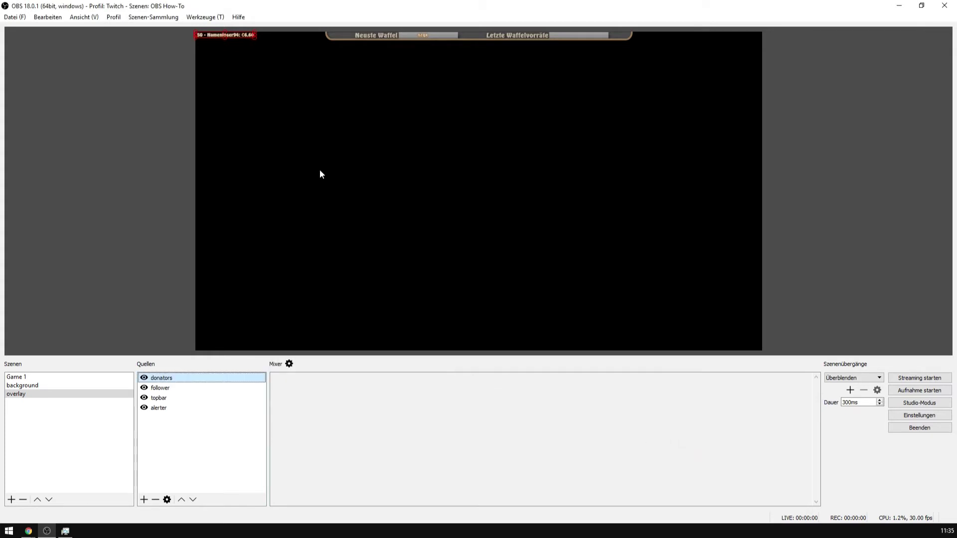
pyautogui.moveTo(241, 42); pyautogui.dragTo(596, 35)
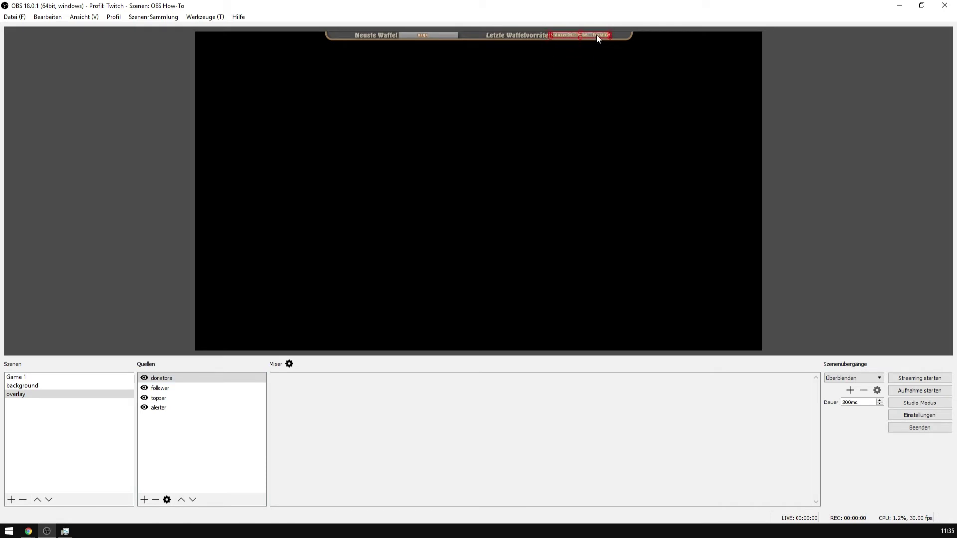
pyautogui.click(806, 124)
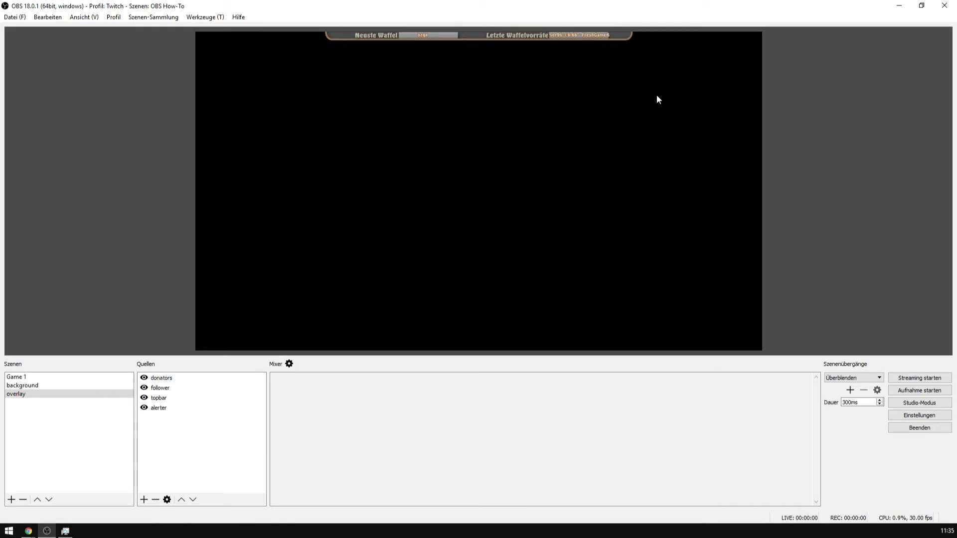
pyautogui.click(157, 379)
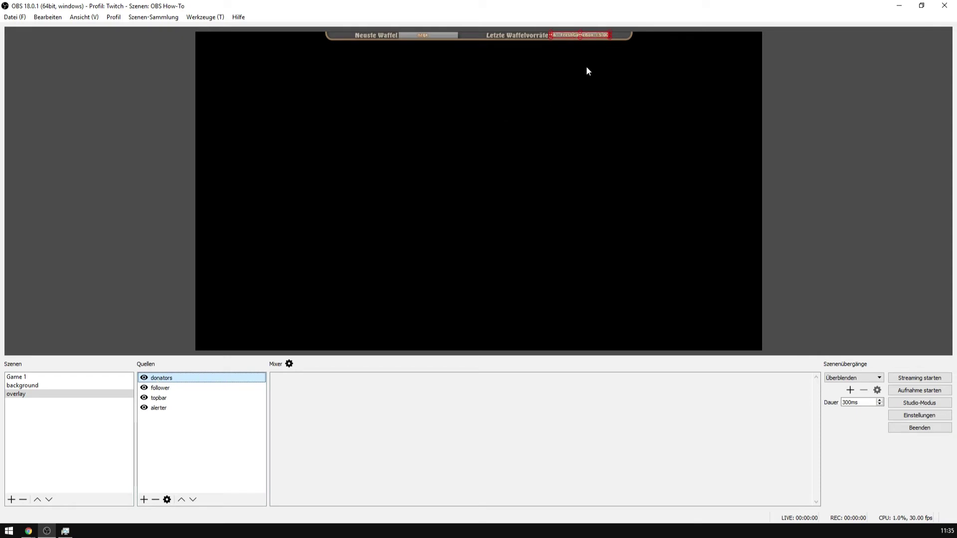
pyautogui.click(594, 34)
pyautogui.click(594, 34)
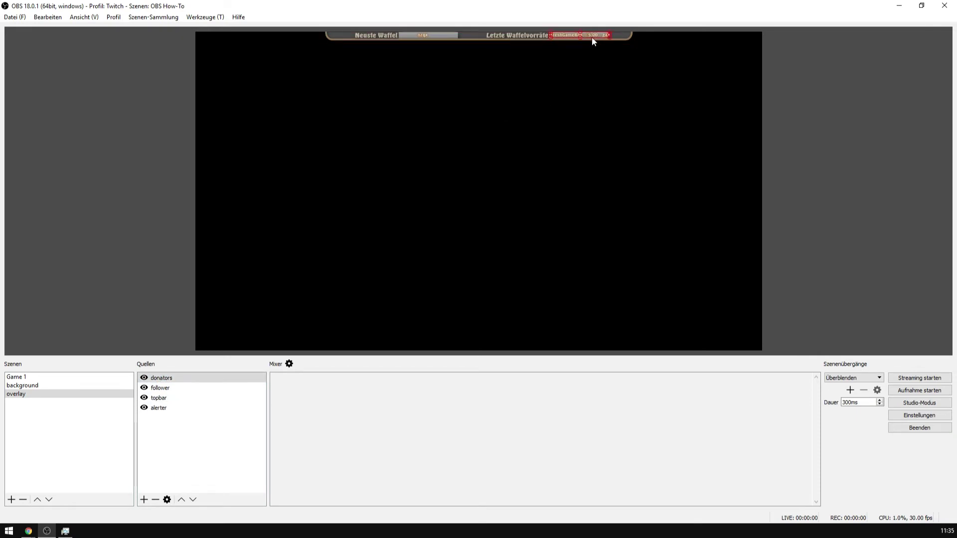
pyautogui.click(821, 127)
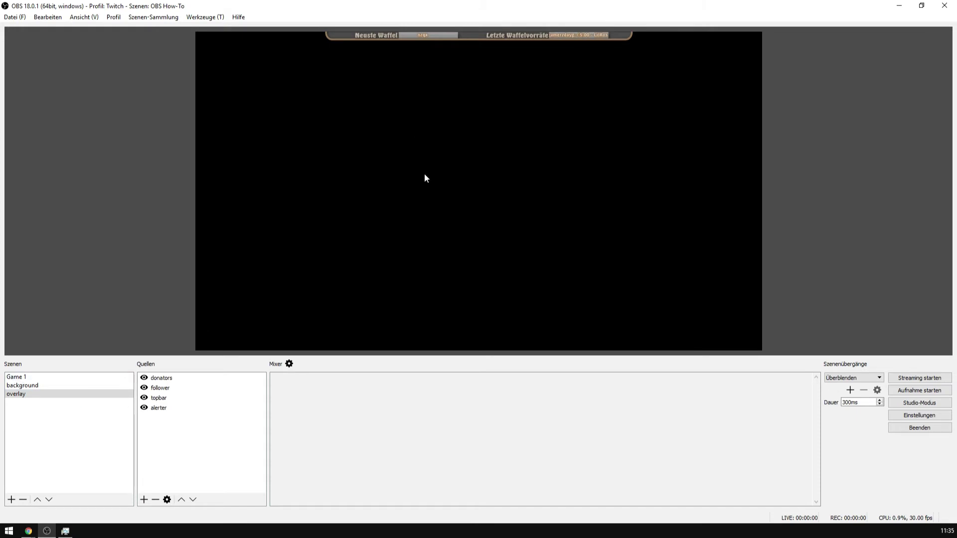
# Examine how the overlay's follower and donators texts look within the Game 1 scene.
pyautogui.click(16, 379)
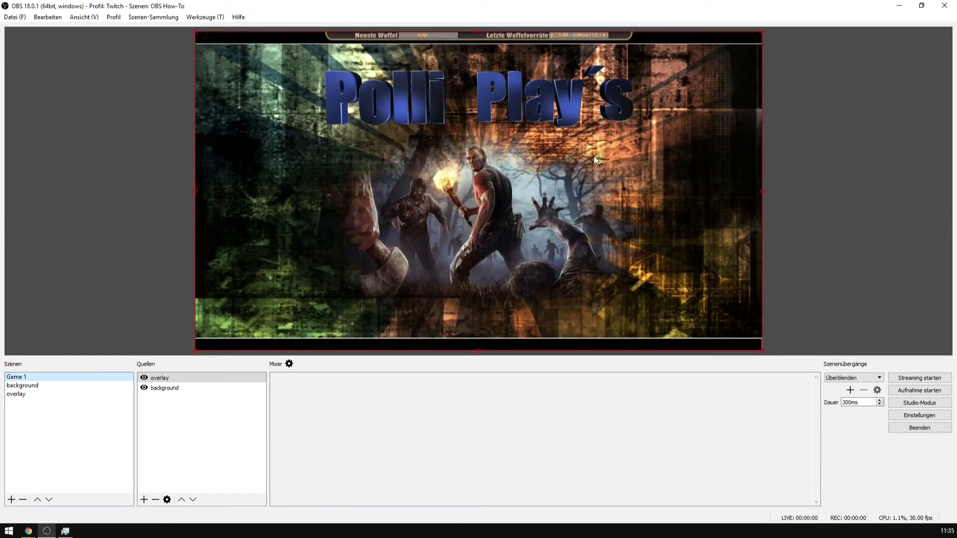
pyautogui.click(134, 189)
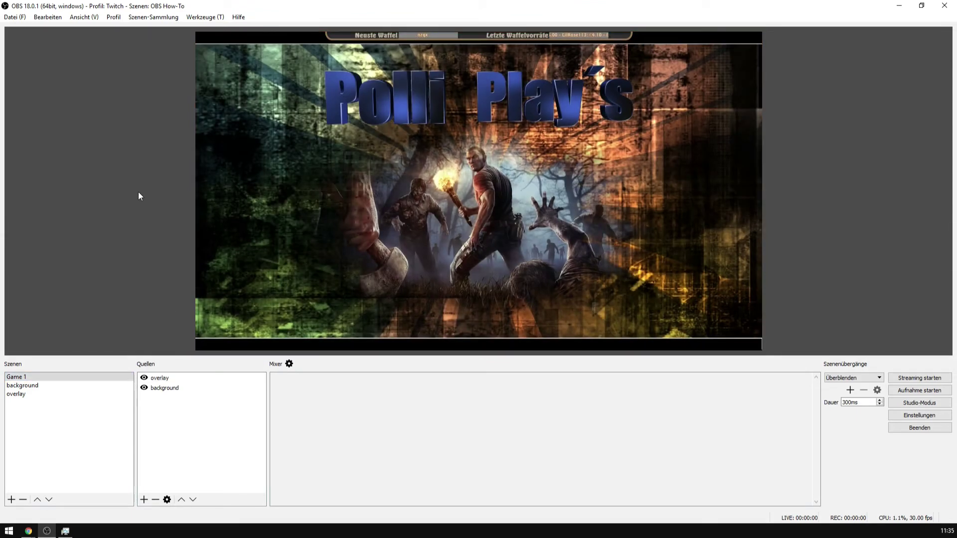
pyautogui.click(26, 394)
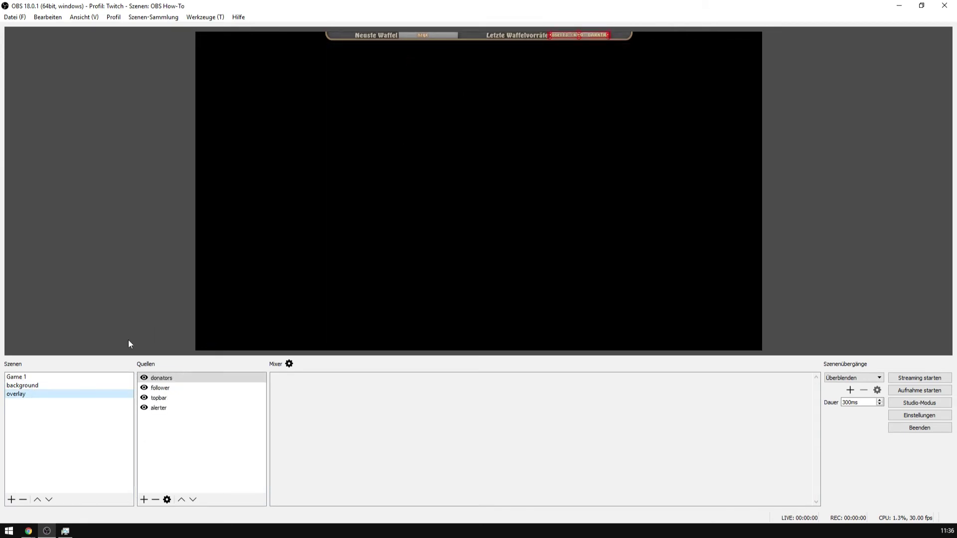
pyautogui.click(20, 377)
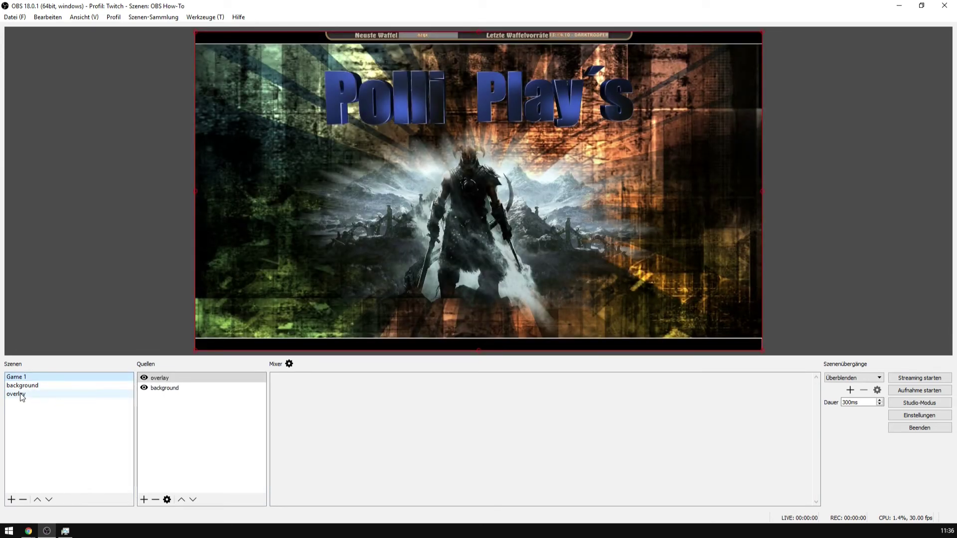
pyautogui.click(105, 169)
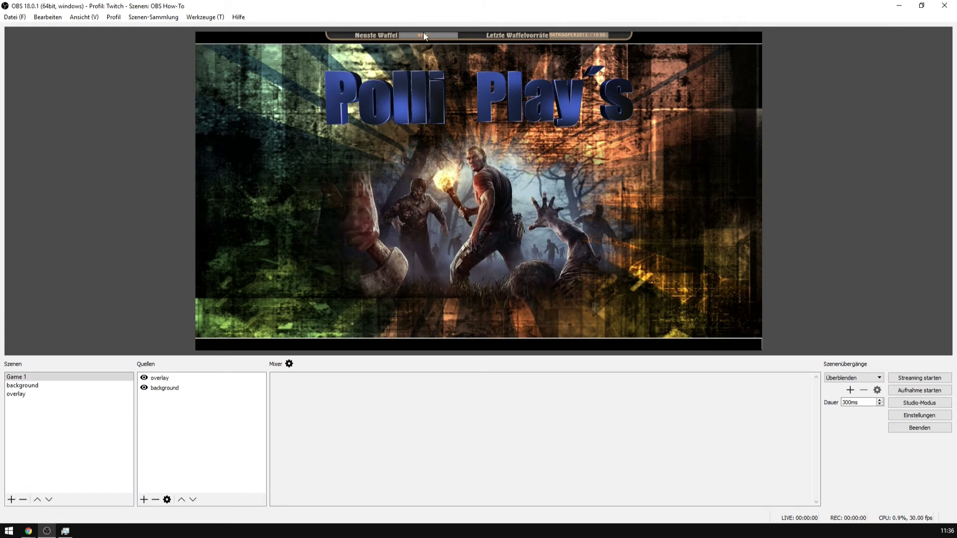
# Set the follower source's horizontal position to 784 in the overlay scene through its transform settings.
pyautogui.click(17, 394)
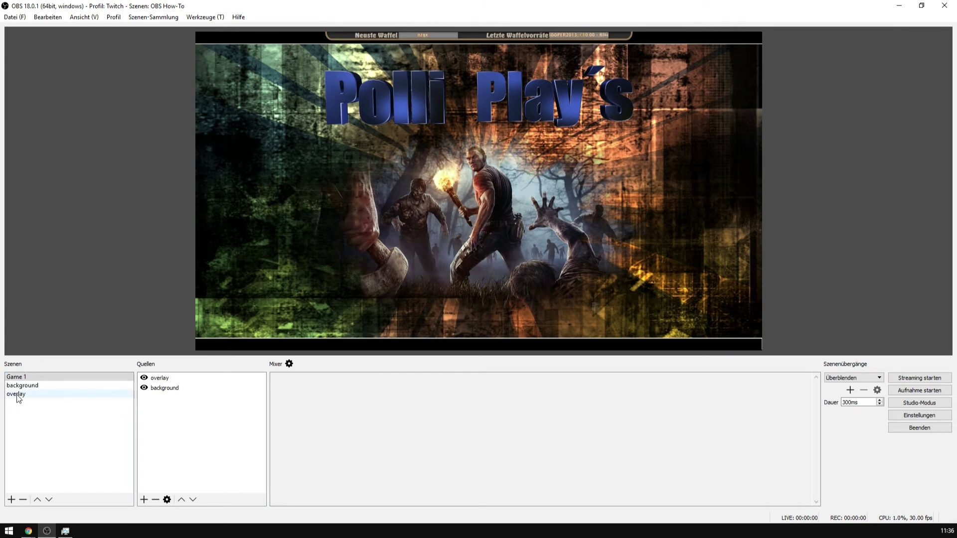
pyautogui.click(209, 388)
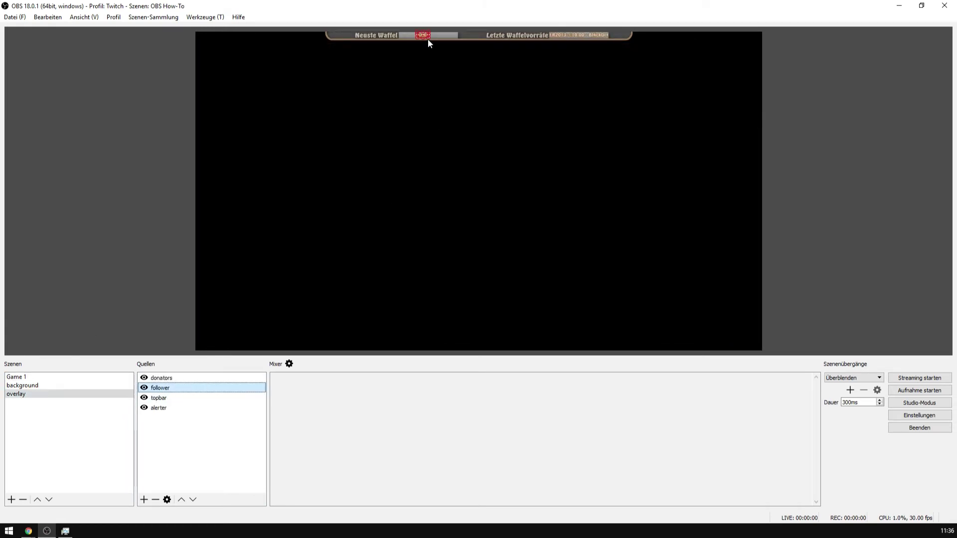
pyautogui.rightClick(156, 388)
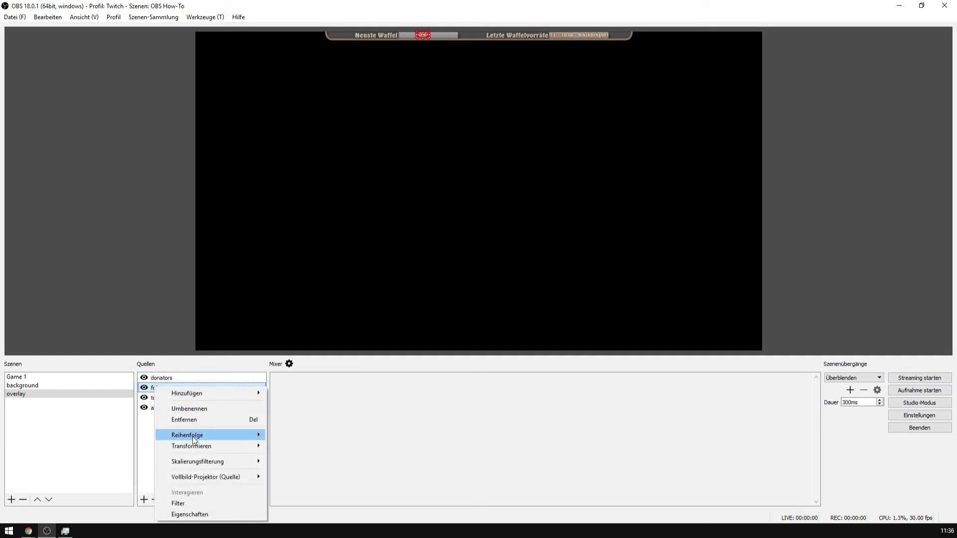
pyautogui.moveTo(211, 444)
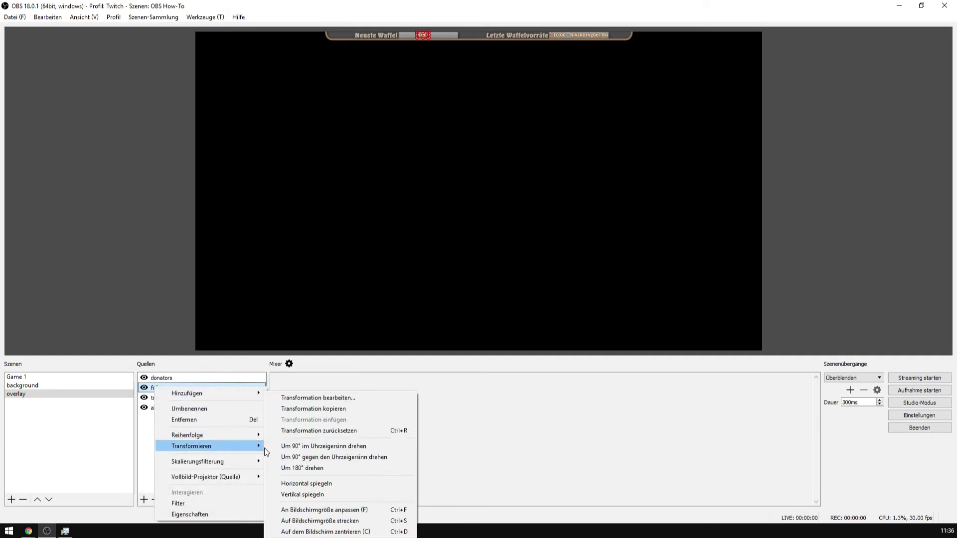
pyautogui.click(310, 397)
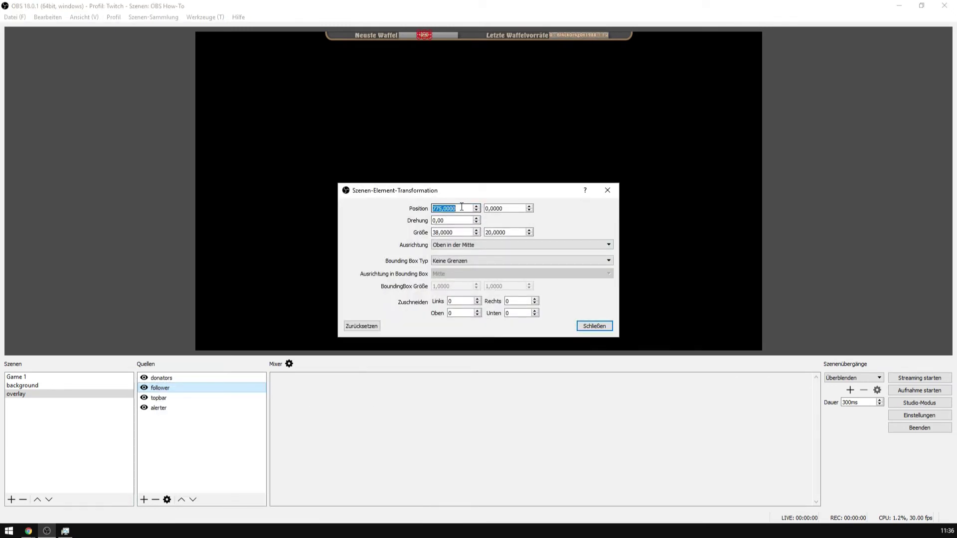
pyautogui.scroll(6, 461, 207)
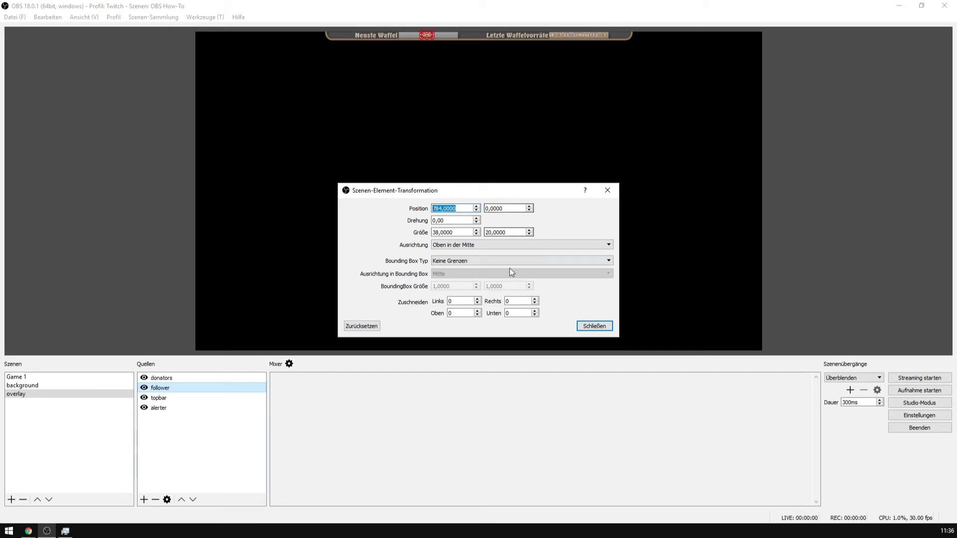
pyautogui.click(594, 326)
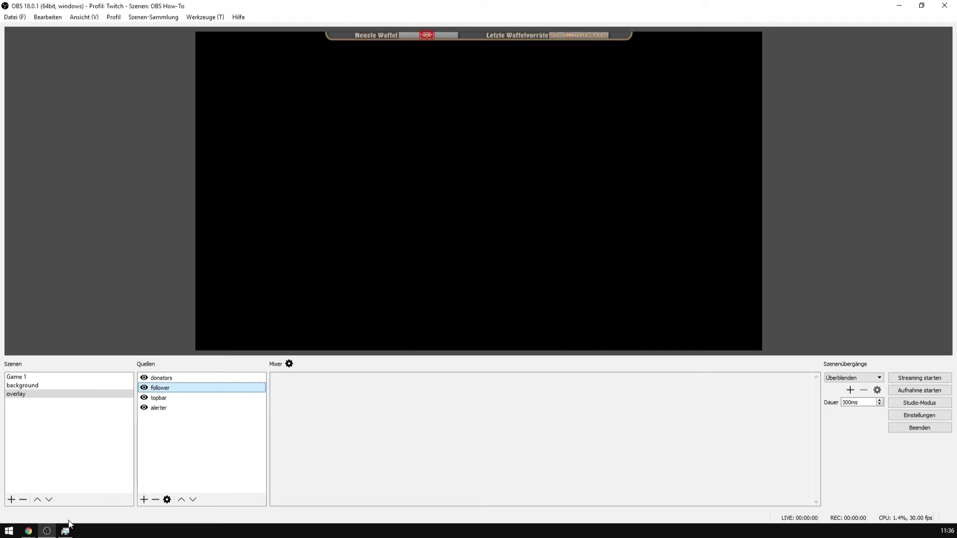
# Open most_recent_follower.txt from the muxy_lists folder in Notepad++, starting from the follower source's properties.
pyautogui.rightClick(162, 388)
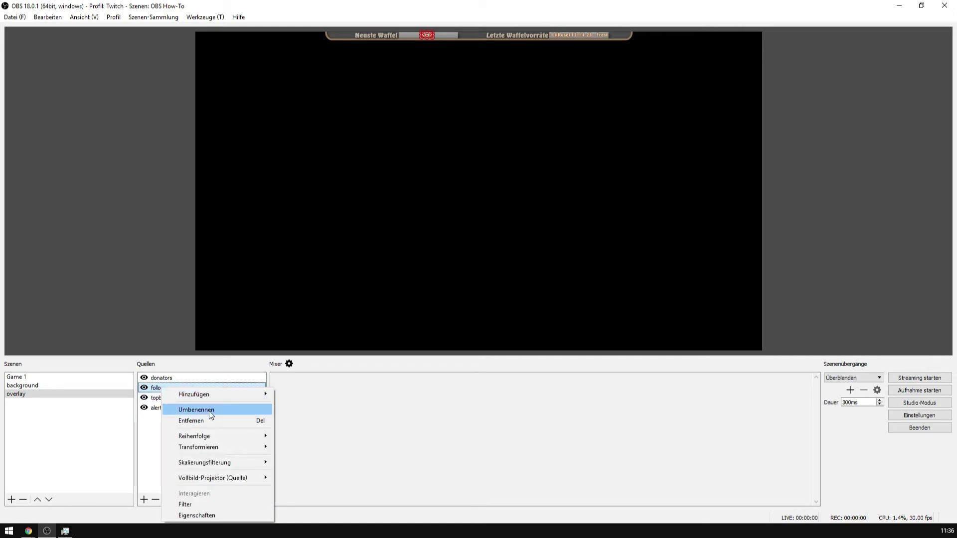
pyautogui.click(199, 515)
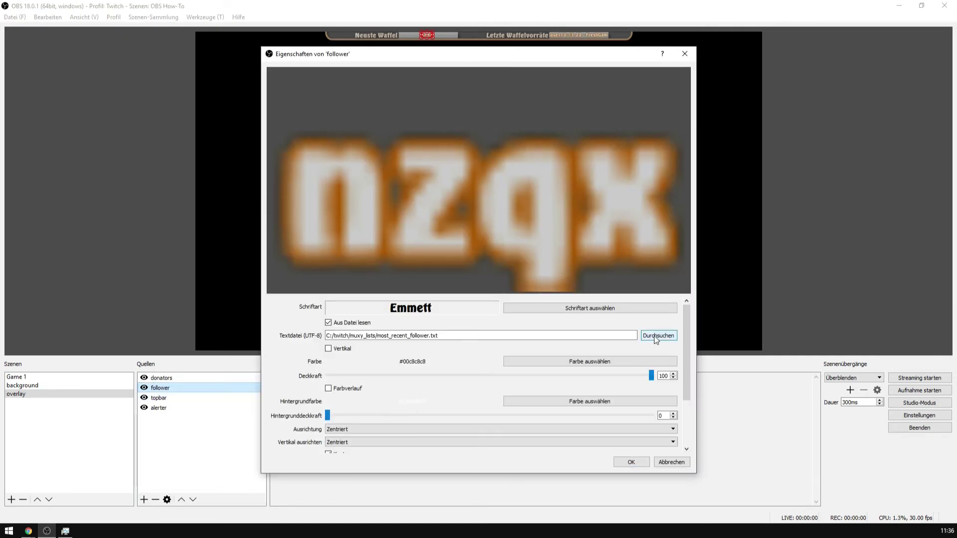
pyautogui.click(655, 336)
pyautogui.scroll(-5, 499, 210)
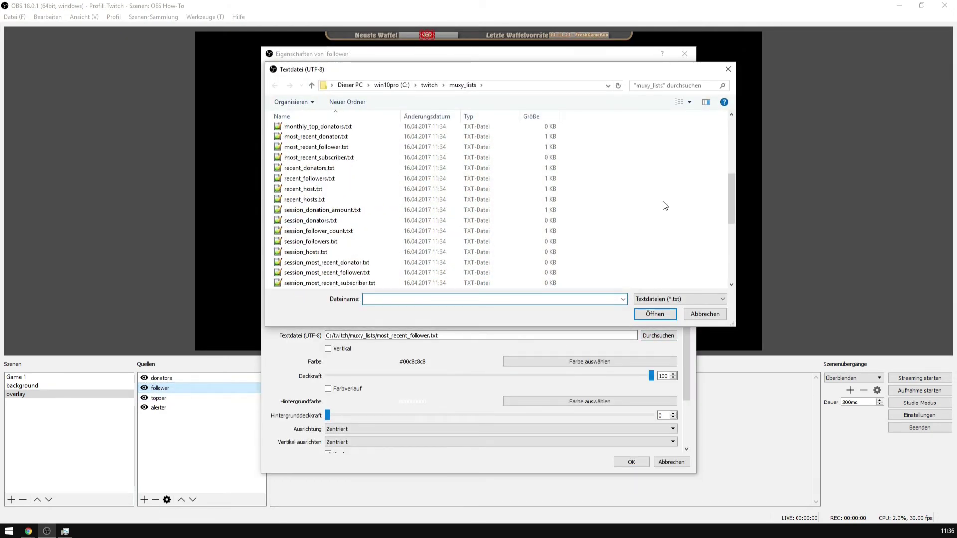
pyautogui.rightClick(321, 150)
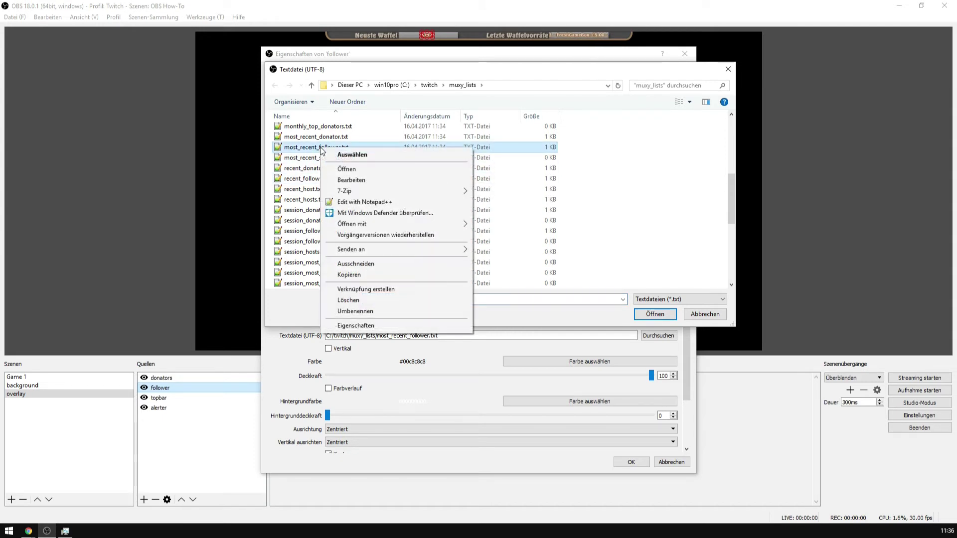
pyautogui.click(340, 170)
# Replace the file's text with testuserfollower, save and close it, and leave the follower source's properties without changes.
pyautogui.moveTo(296, 144); pyautogui.dragTo(213, 146)
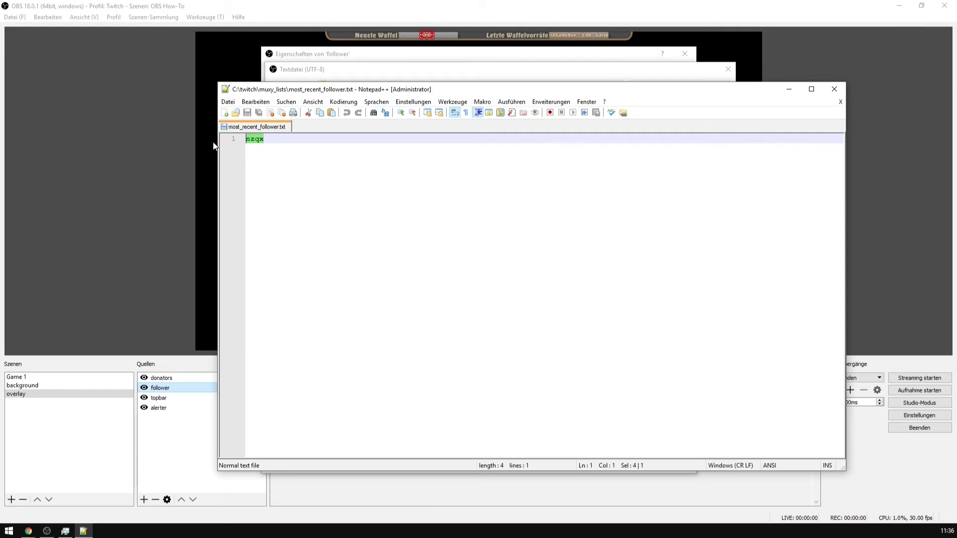
pyautogui.write('testuser')
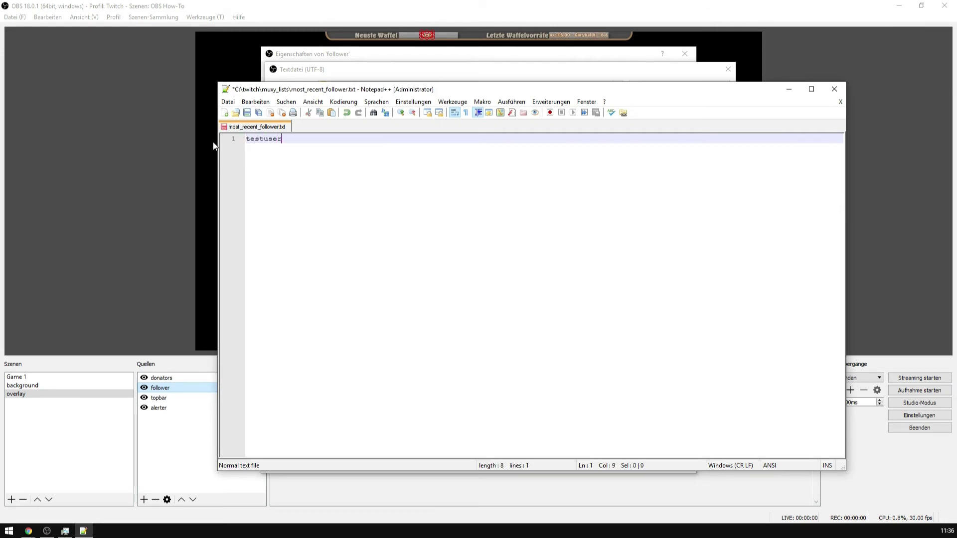
pyautogui.write('follower')
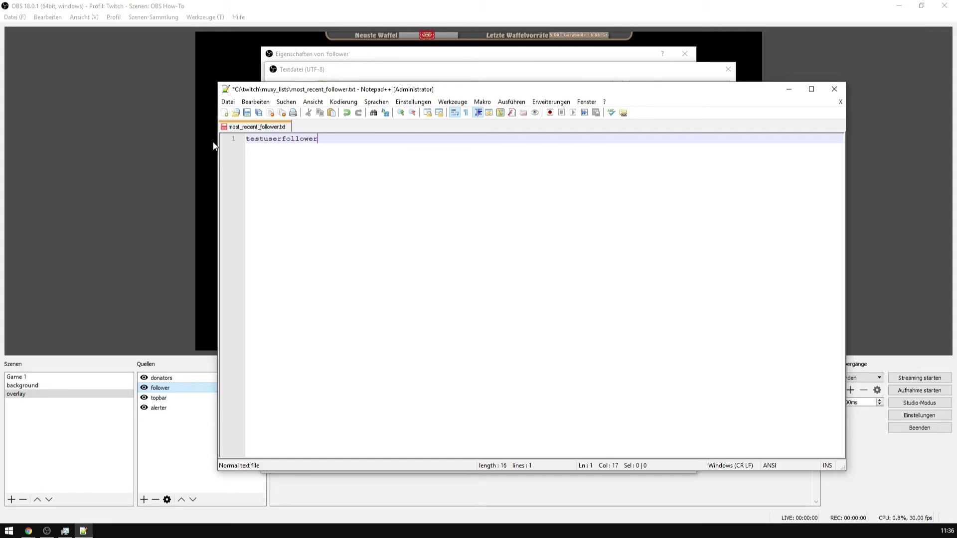
pyautogui.hotkey('ctrl', 's')
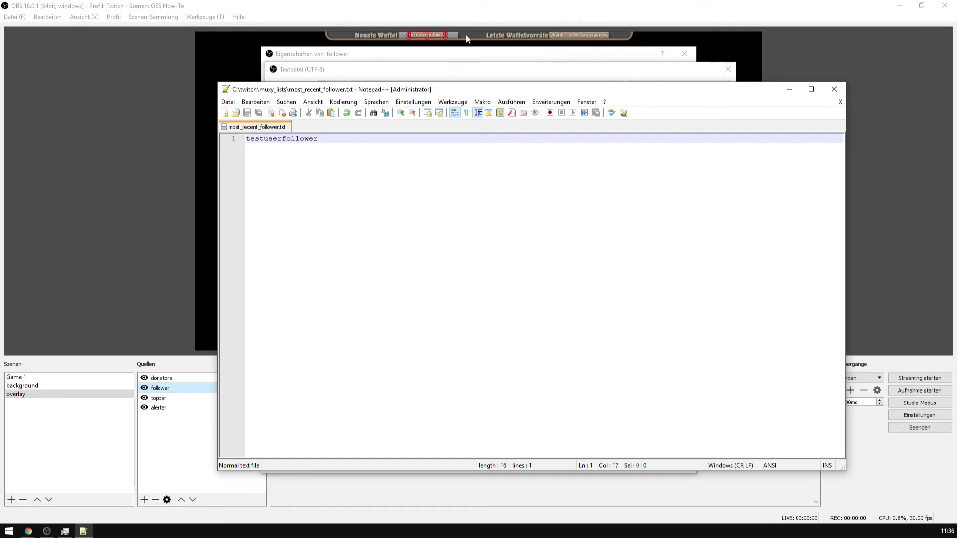
pyautogui.click(840, 102)
pyautogui.click(834, 89)
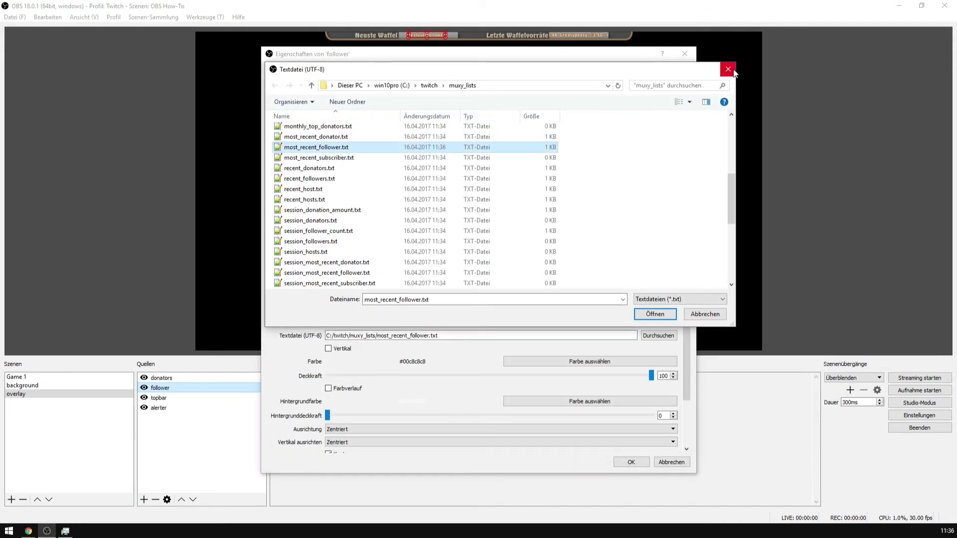
pyautogui.click(703, 316)
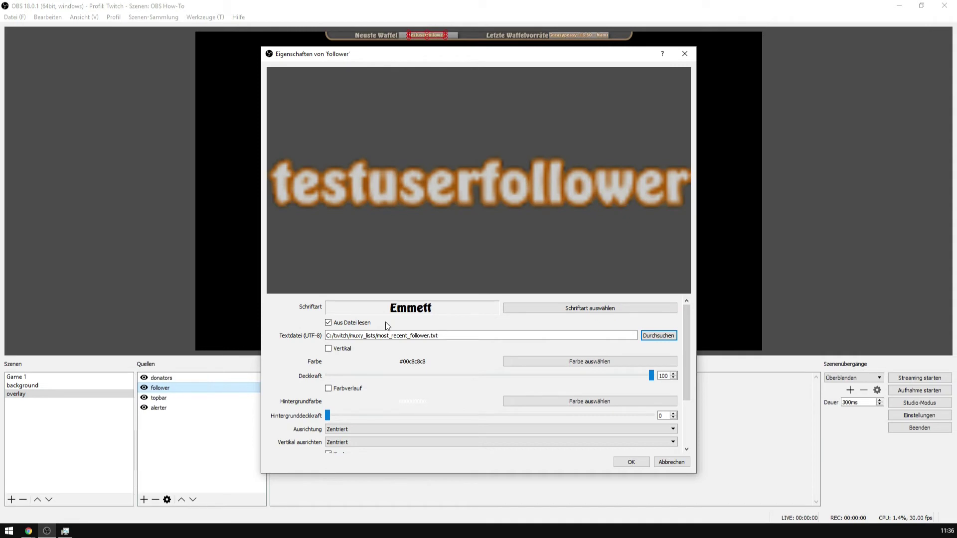
pyautogui.click(670, 462)
pyautogui.click(167, 228)
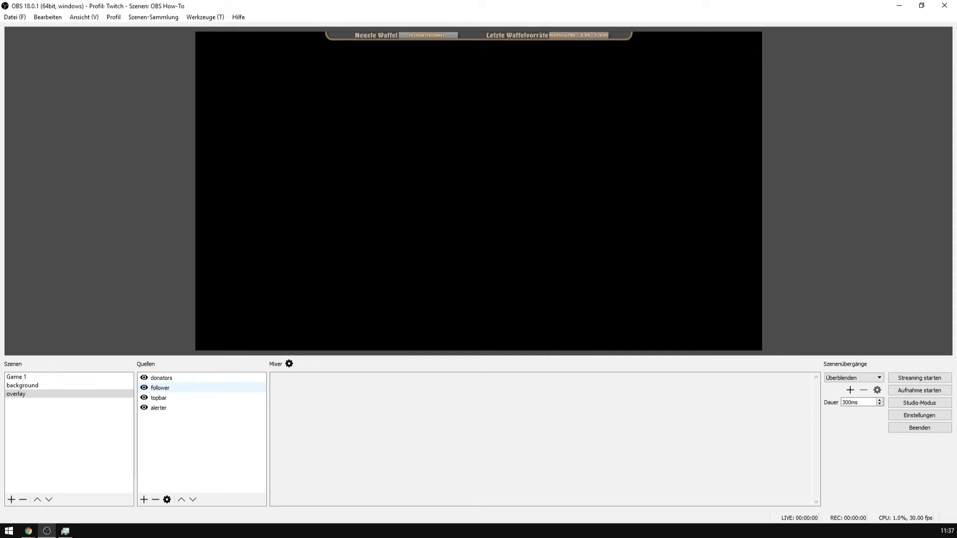
# Switch to Muxy Ticker to check its file update status, close its window and return to OBS.
pyautogui.hotkey('alt', 'Tab')
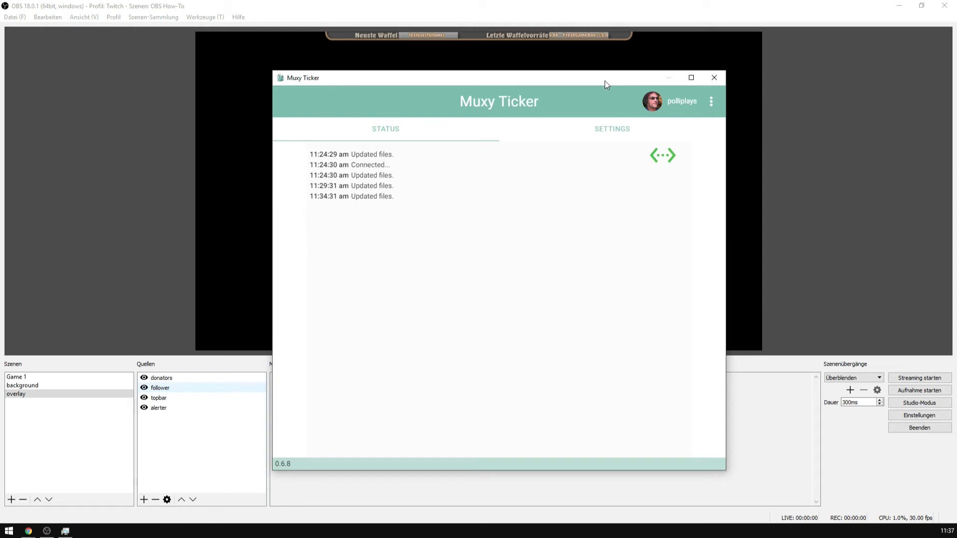
pyautogui.click(714, 77)
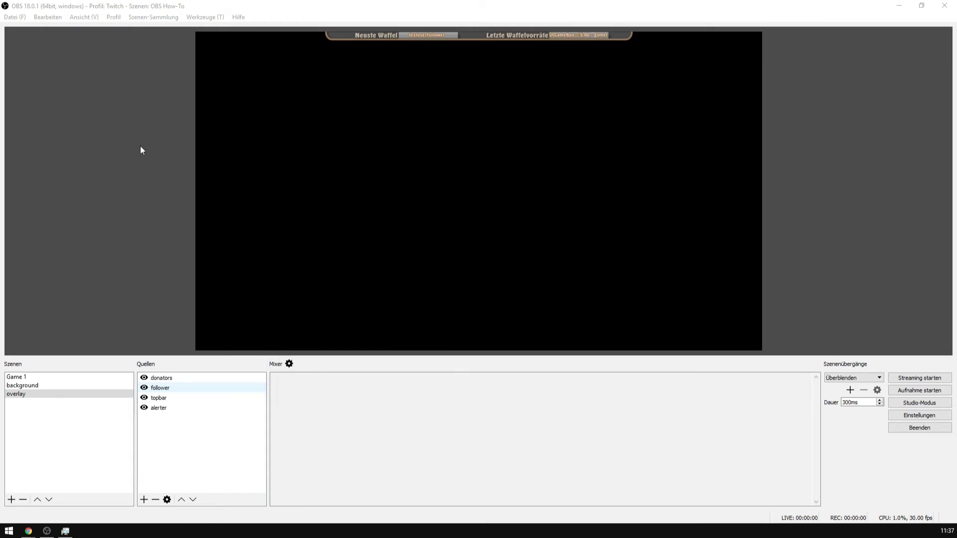
pyautogui.click(126, 146)
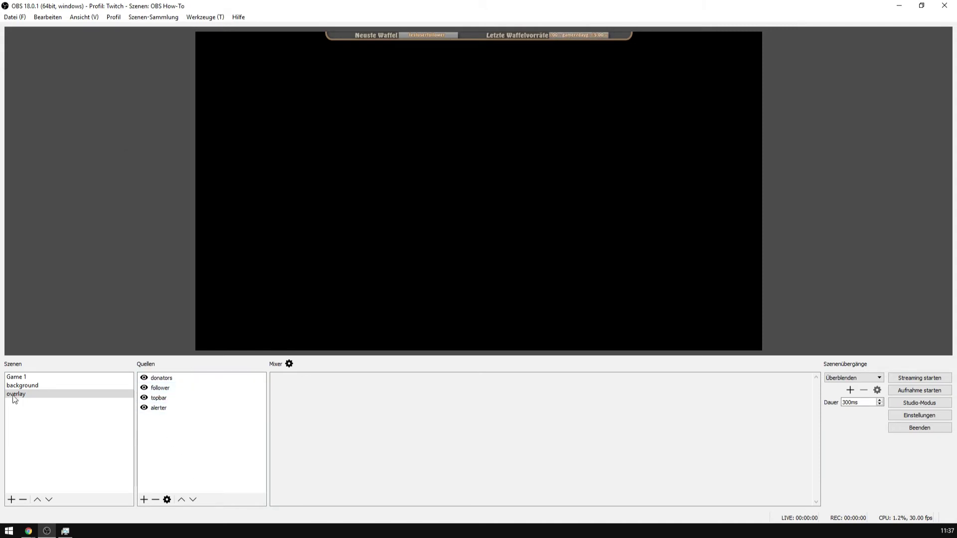
# Add a new video capture device source named cam to the Game 1 scene.
pyautogui.click(17, 377)
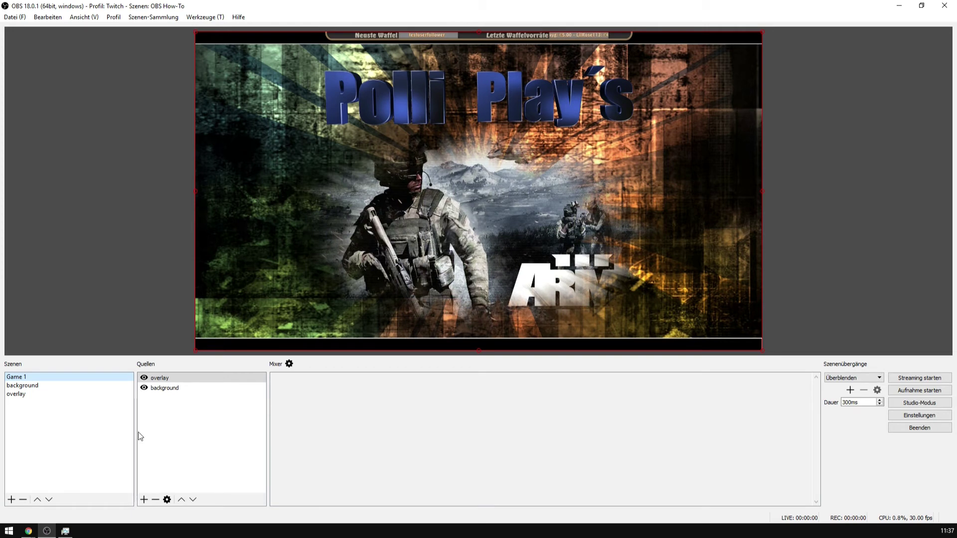
pyautogui.click(143, 500)
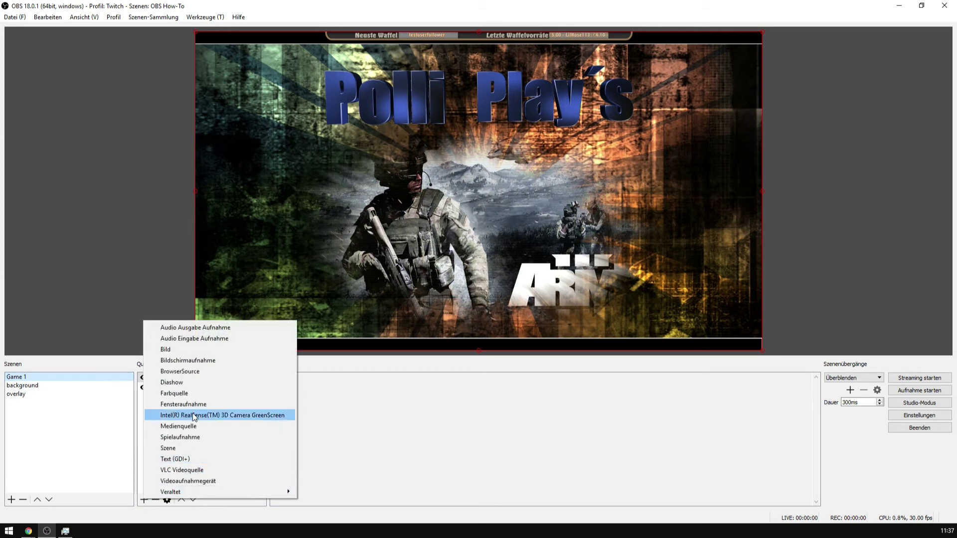
pyautogui.click(194, 481)
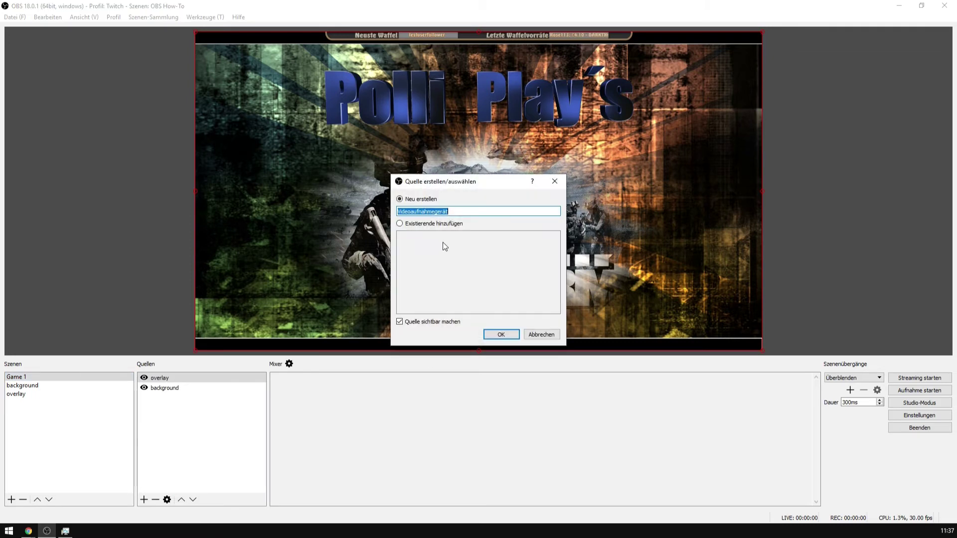
pyautogui.write('c')
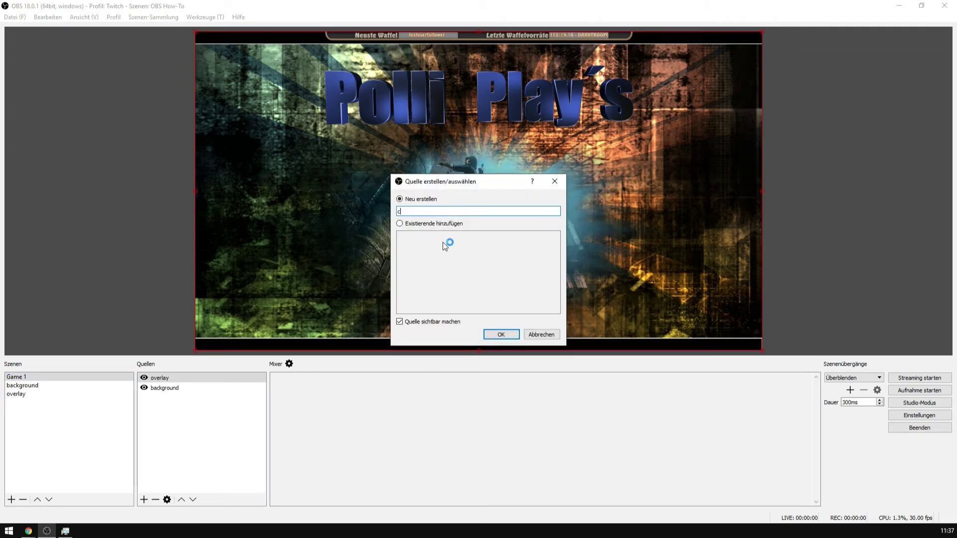
pyautogui.write('sm')
pyautogui.write('am')
pyautogui.press('Return')
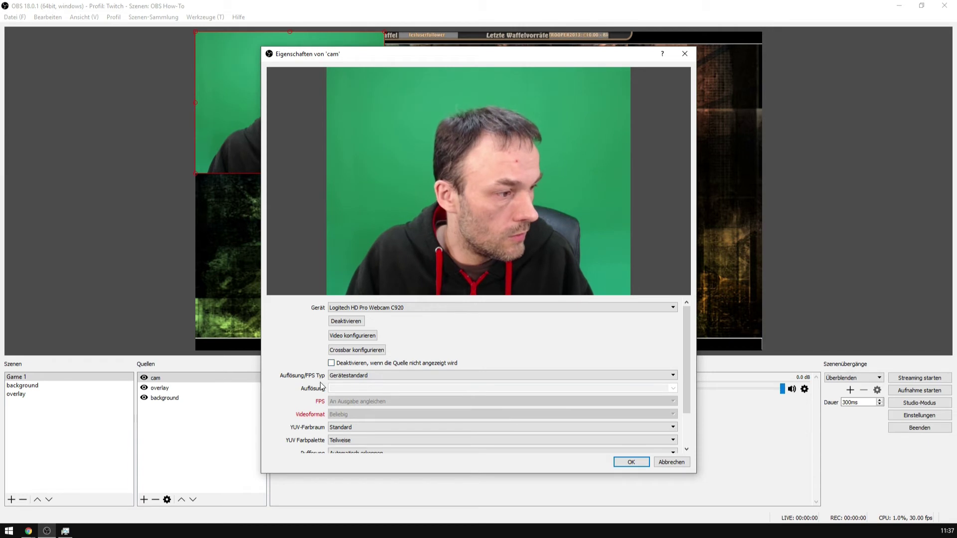
# Switch the cam source's resolution/FPS type to Benutzerdefiniert and set its resolution to 800x600.
pyautogui.click(375, 374)
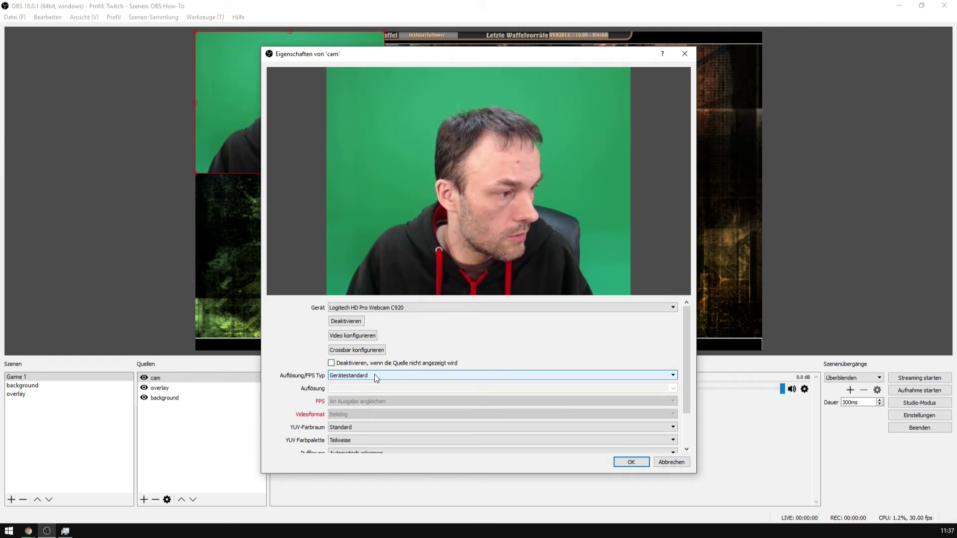
pyautogui.click(371, 390)
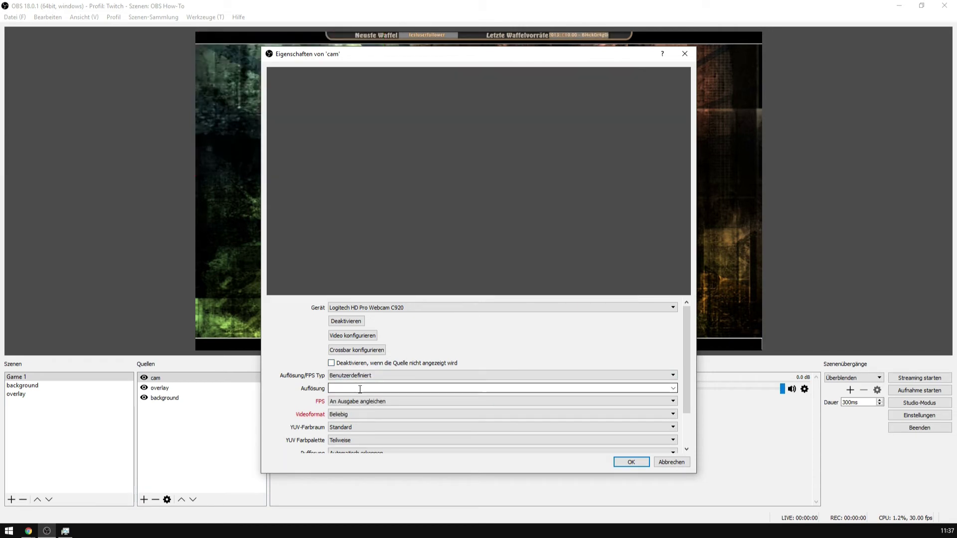
pyautogui.click(668, 389)
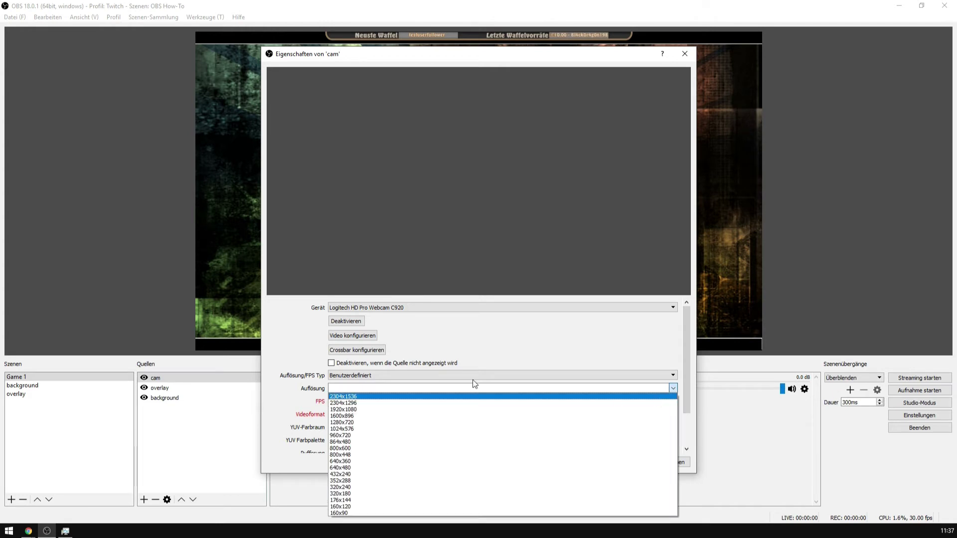
pyautogui.click(349, 449)
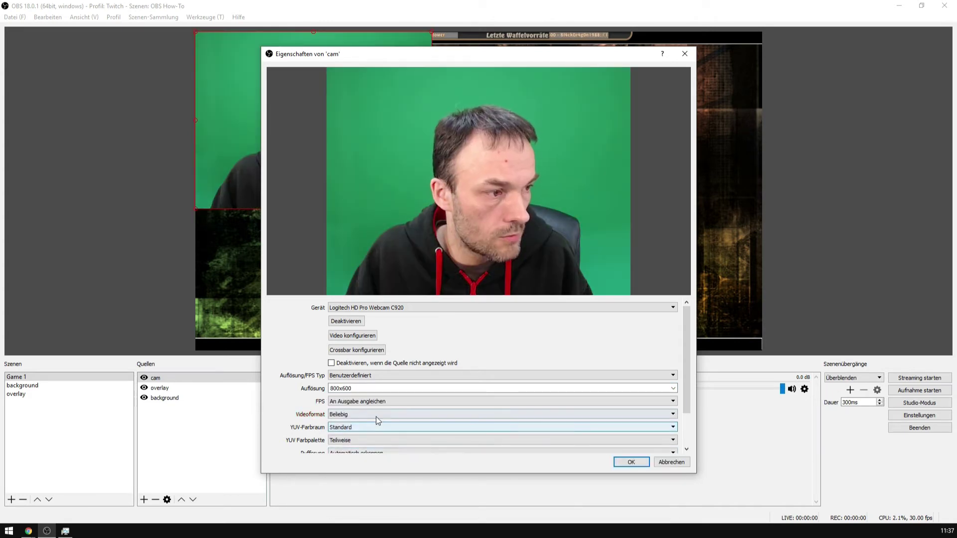
# Set the cam source's video format to I420 and its YUV colour space to 709.
pyautogui.click(375, 416)
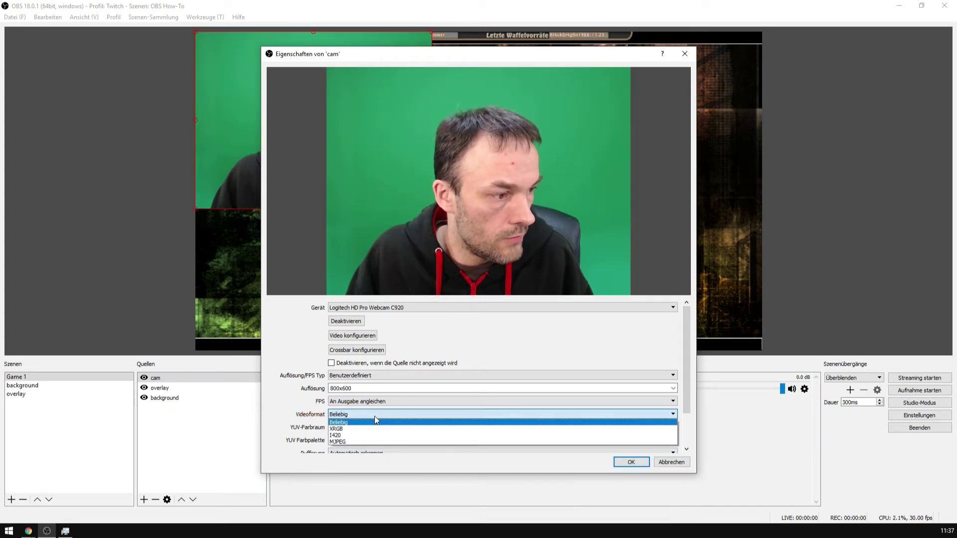
pyautogui.click(355, 435)
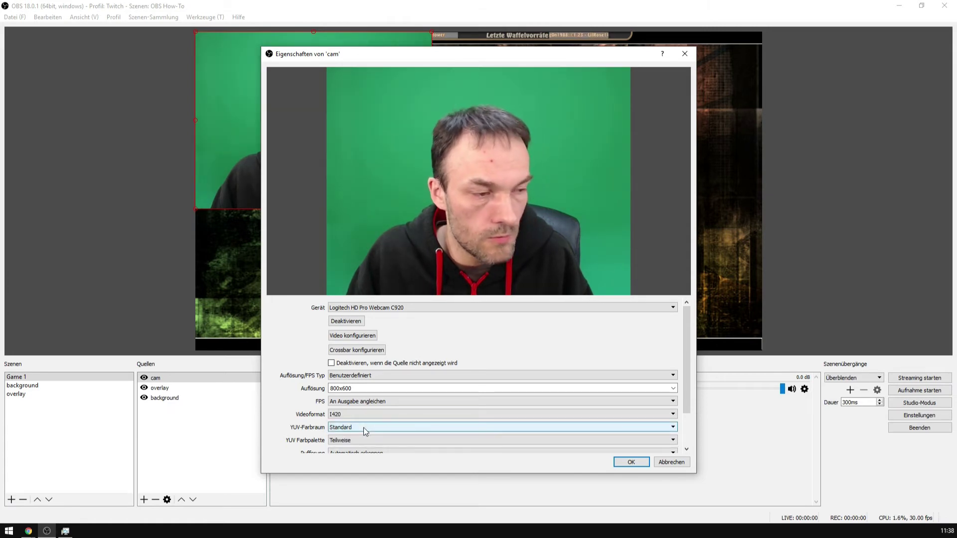
pyautogui.click(363, 428)
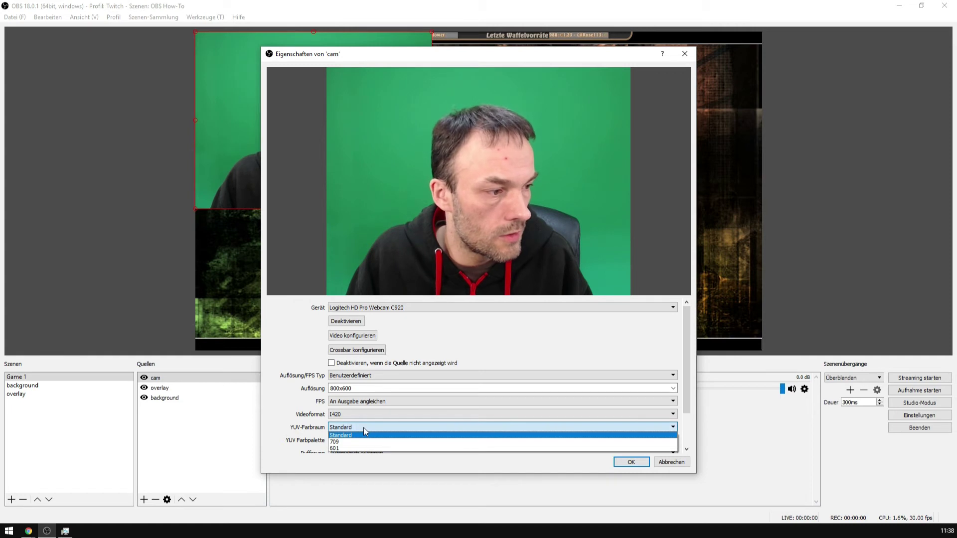
pyautogui.click(348, 447)
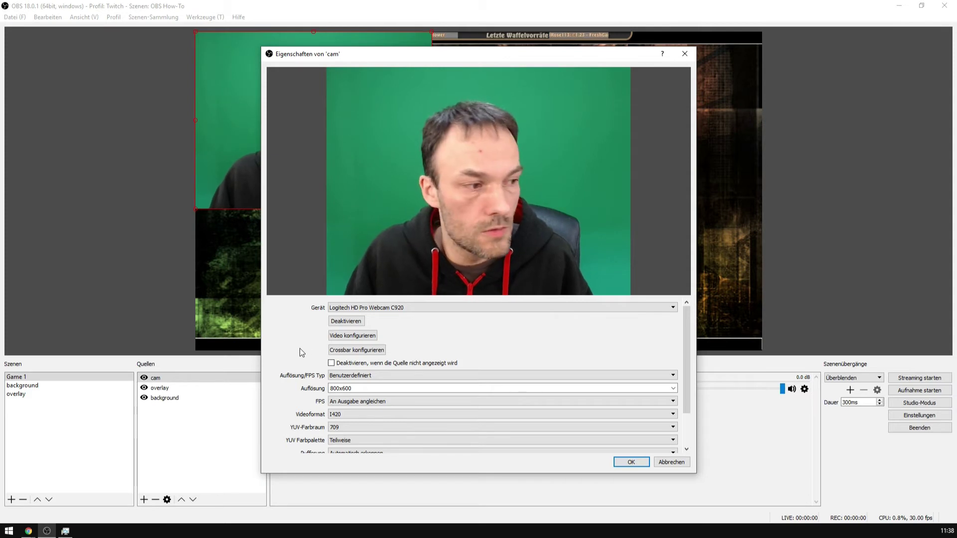
# Check the advanced image settings in the Logitech webcam's video configuration and leave them without changes.
pyautogui.click(350, 336)
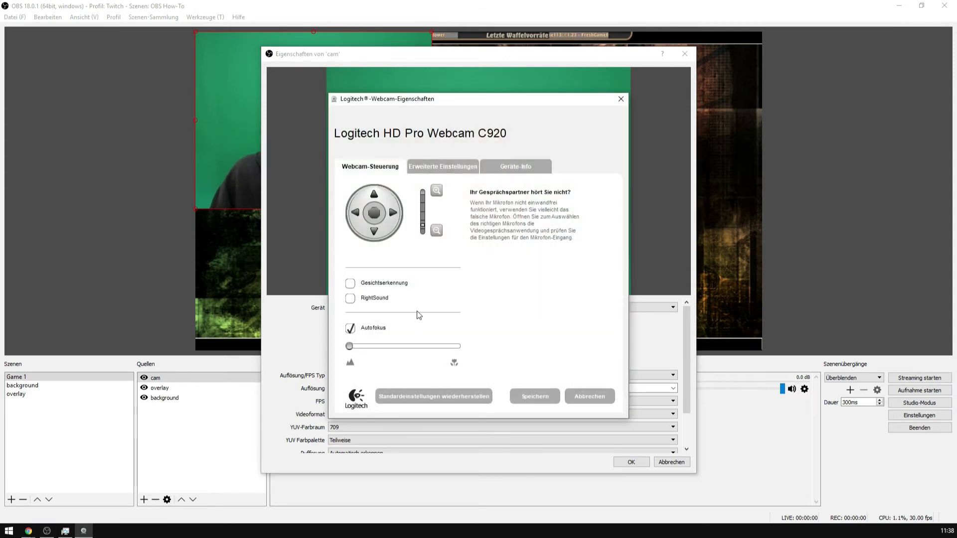
pyautogui.click(449, 169)
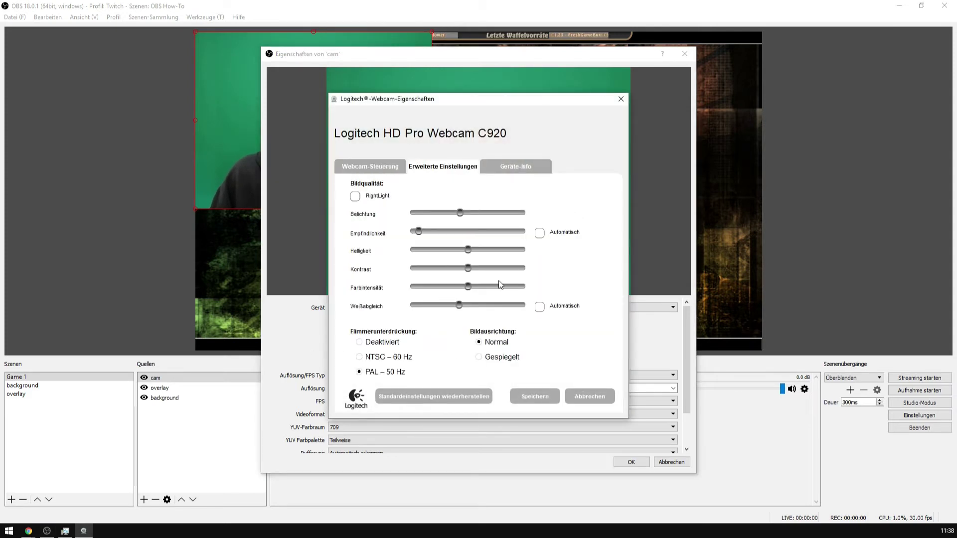
pyautogui.click(601, 398)
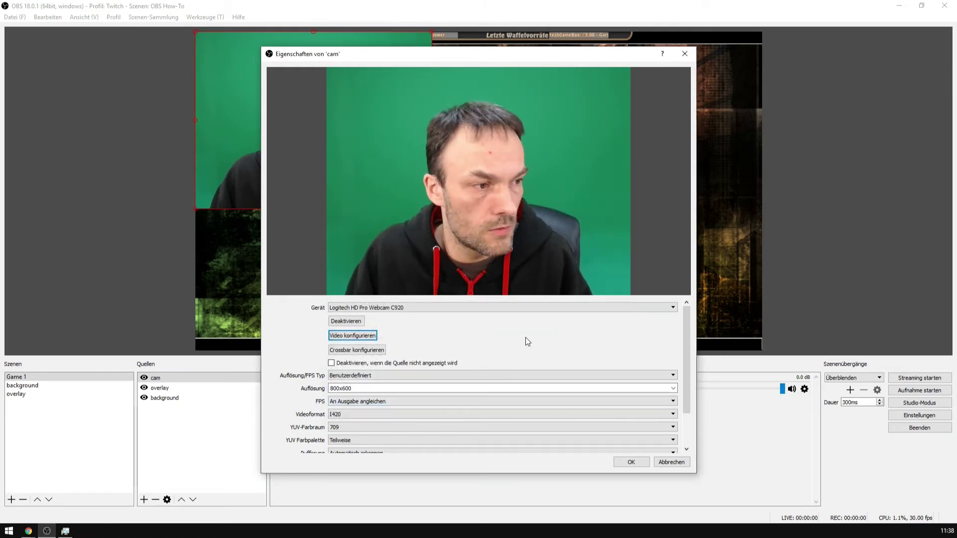
# Review and confirm the cam source's properties, and move the camera image to the lower-left corner of the canvas.
pyautogui.scroll(-3, 291, 327)
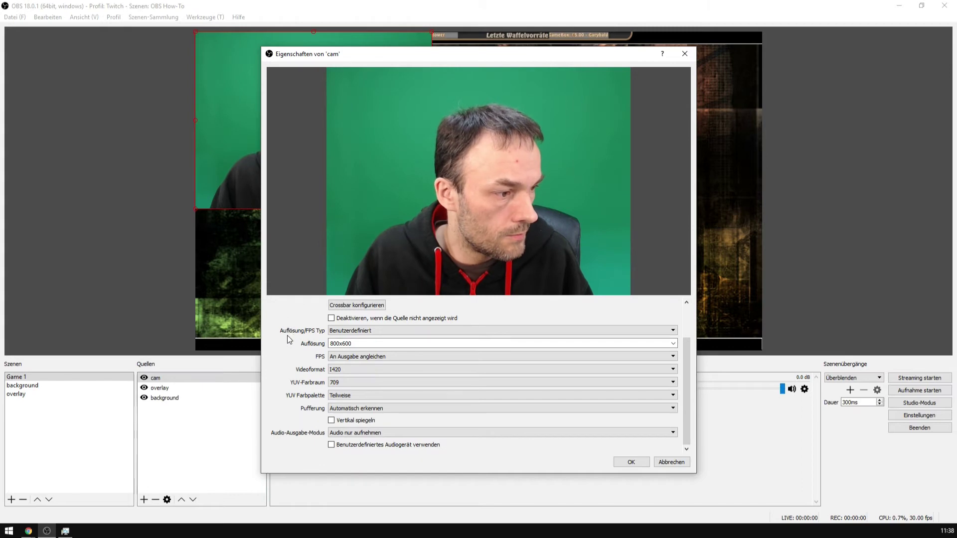
pyautogui.scroll(3, 288, 338)
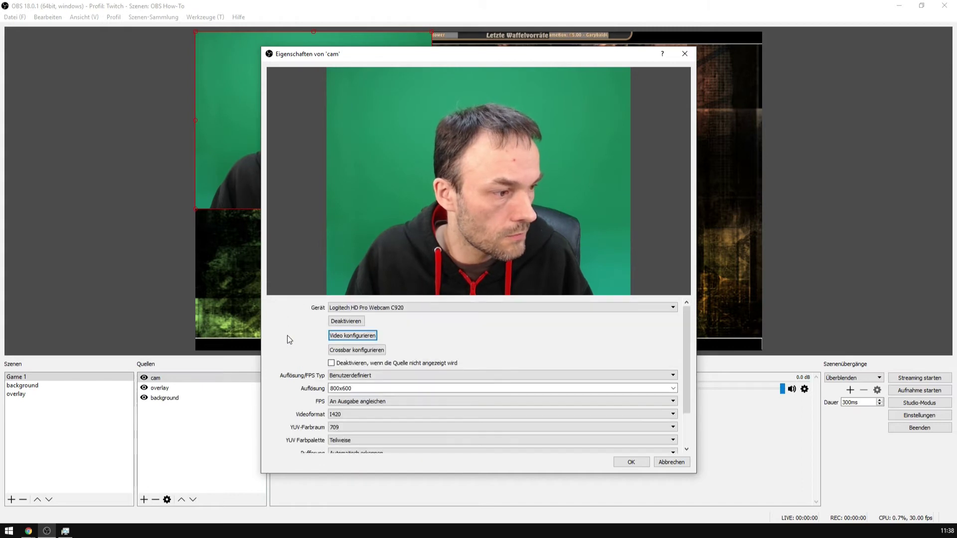
pyautogui.click(631, 462)
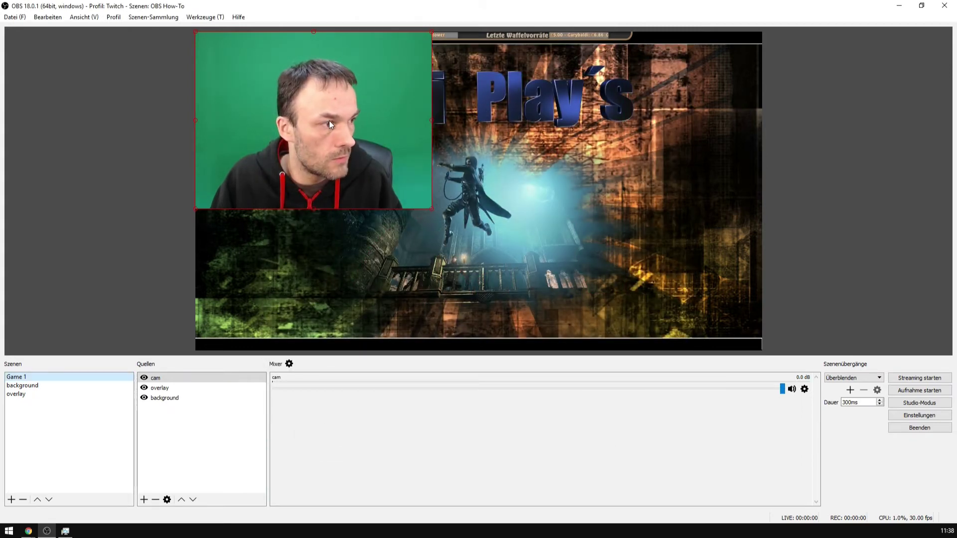
pyautogui.moveTo(329, 120); pyautogui.dragTo(325, 258)
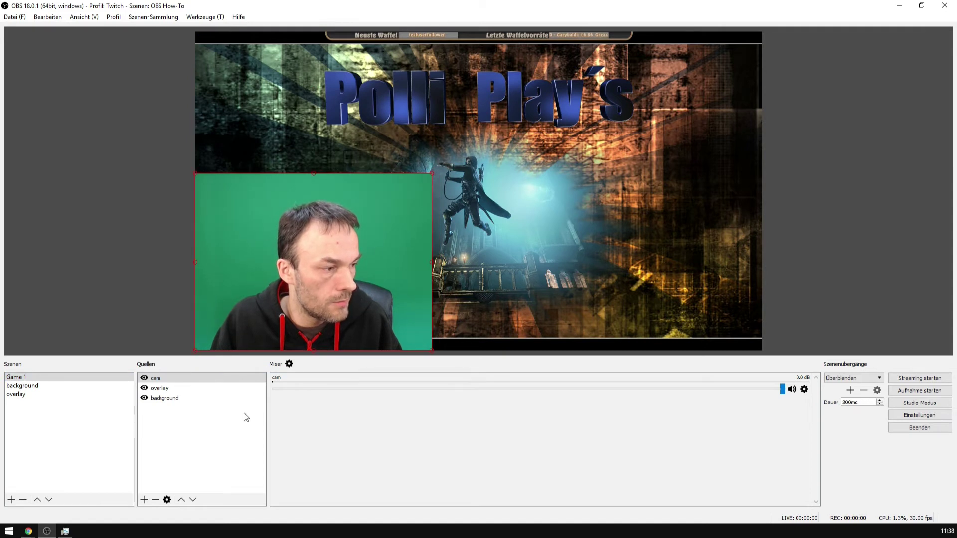
# Add a Chroma Key effect filter to the cam source, keeping the default filter name.
pyautogui.rightClick(156, 381)
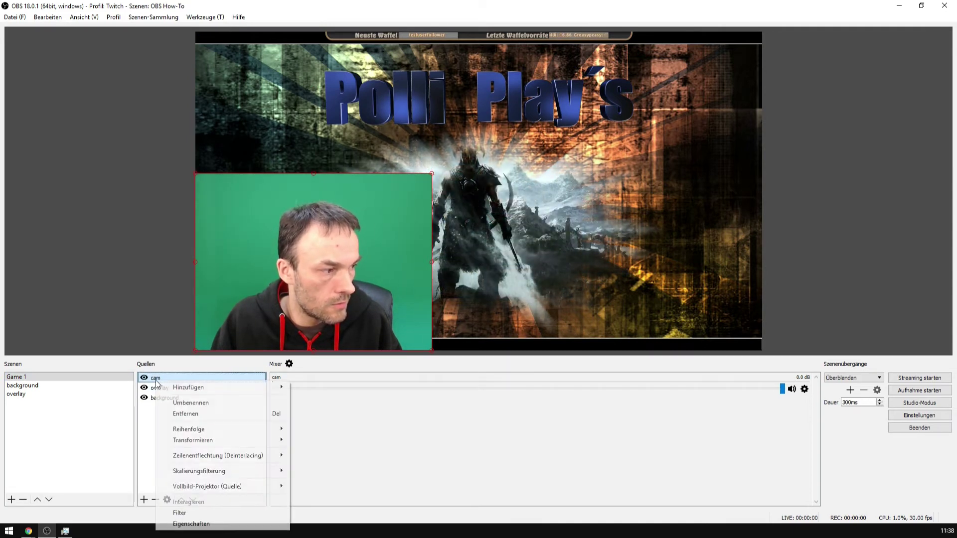
pyautogui.click(179, 513)
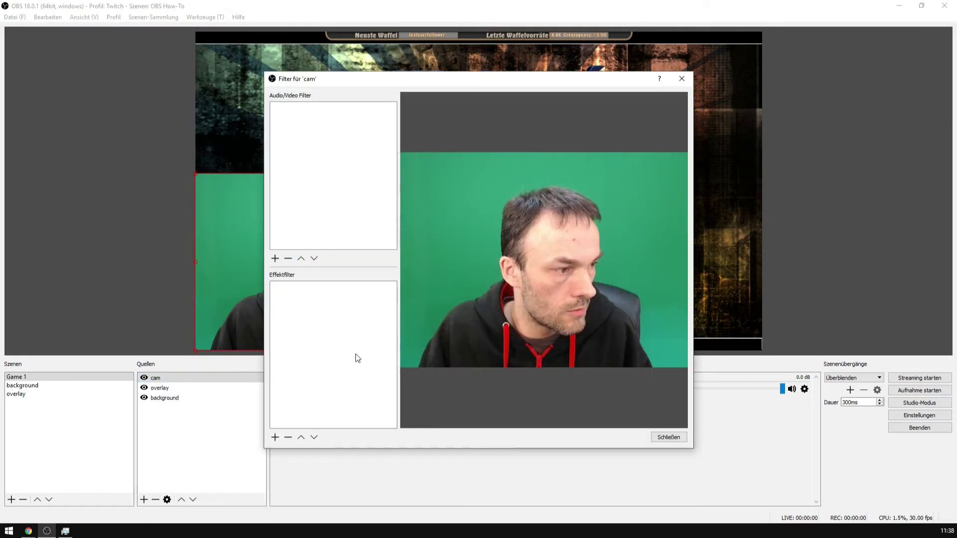
pyautogui.click(275, 439)
pyautogui.click(299, 430)
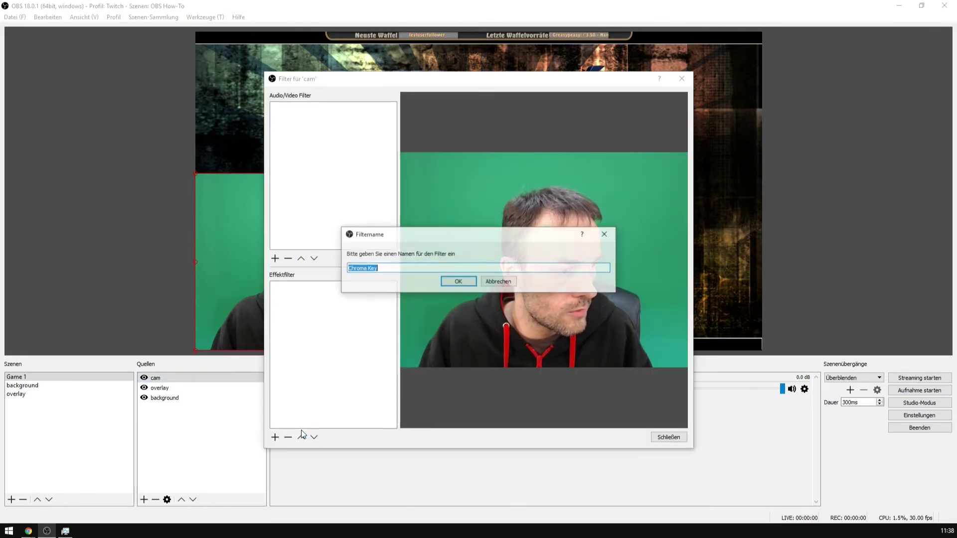
pyautogui.click(457, 283)
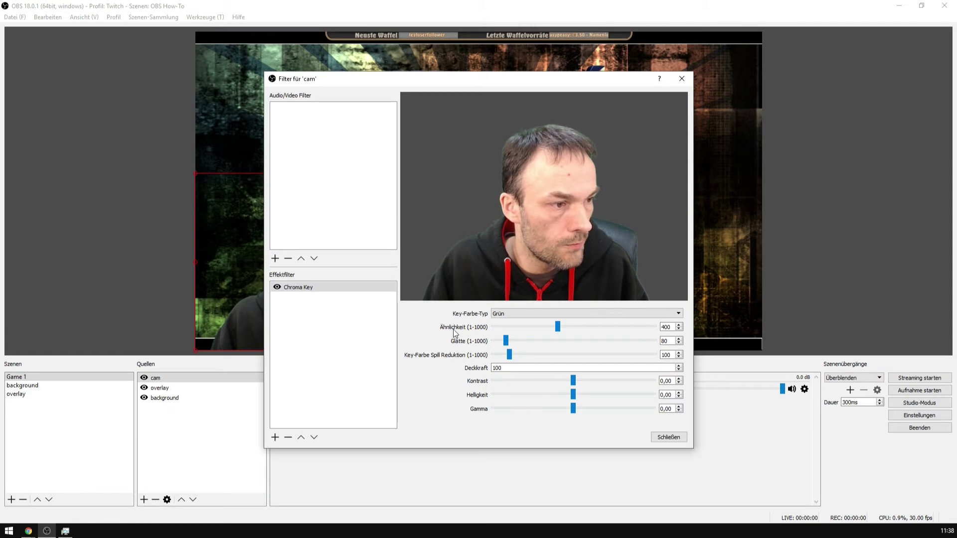
# Set the Chroma Key similarity to 420 and contrast, brightness and gamma to -0.06 each, and close the filters.
pyautogui.click(576, 327)
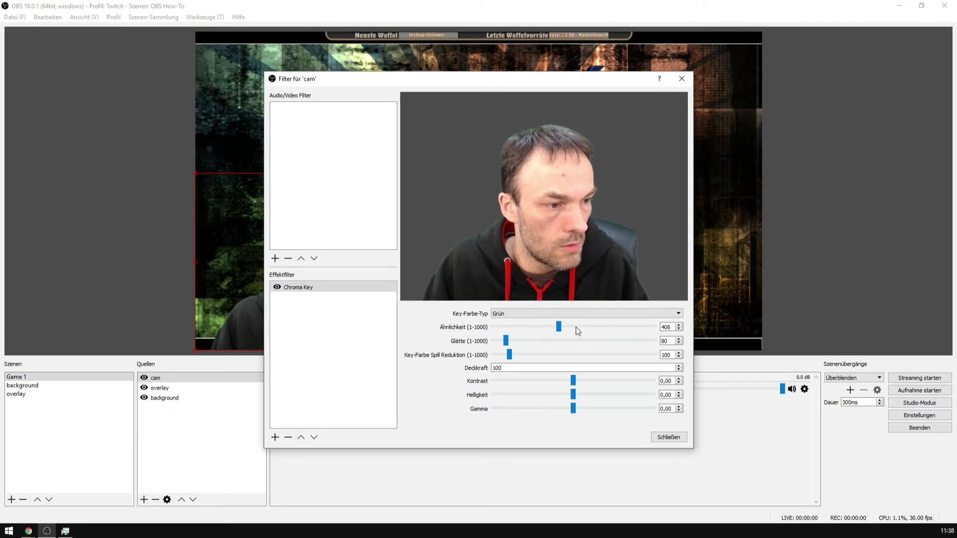
pyautogui.click(576, 327)
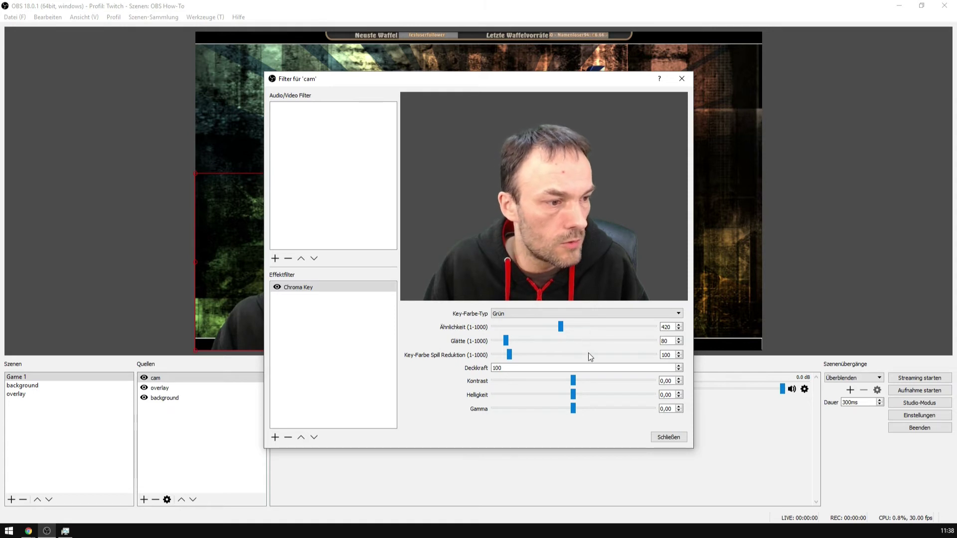
pyautogui.scroll(-1, 585, 380)
pyautogui.scroll(-1, 583, 393)
pyautogui.scroll(-1, 584, 382)
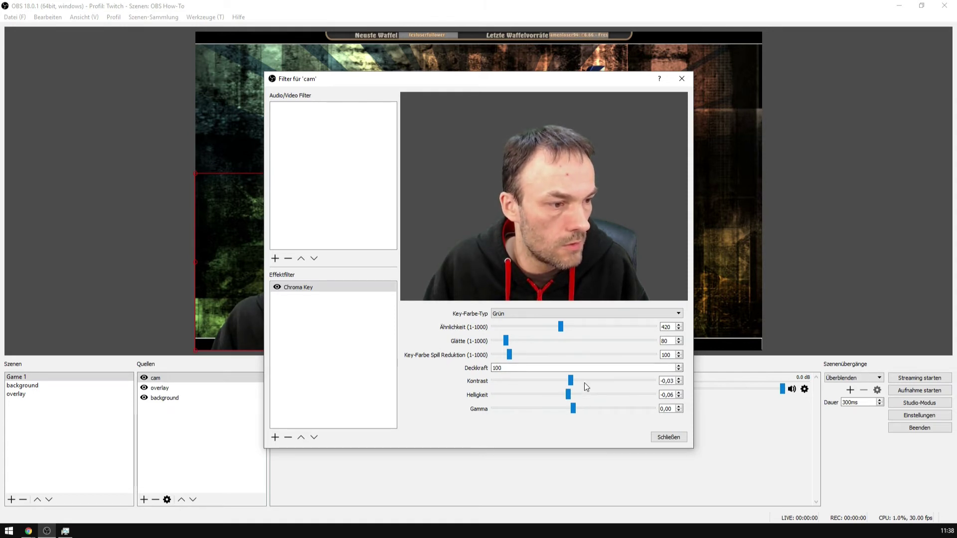
pyautogui.scroll(-1, 588, 397)
pyautogui.scroll(-2, 588, 410)
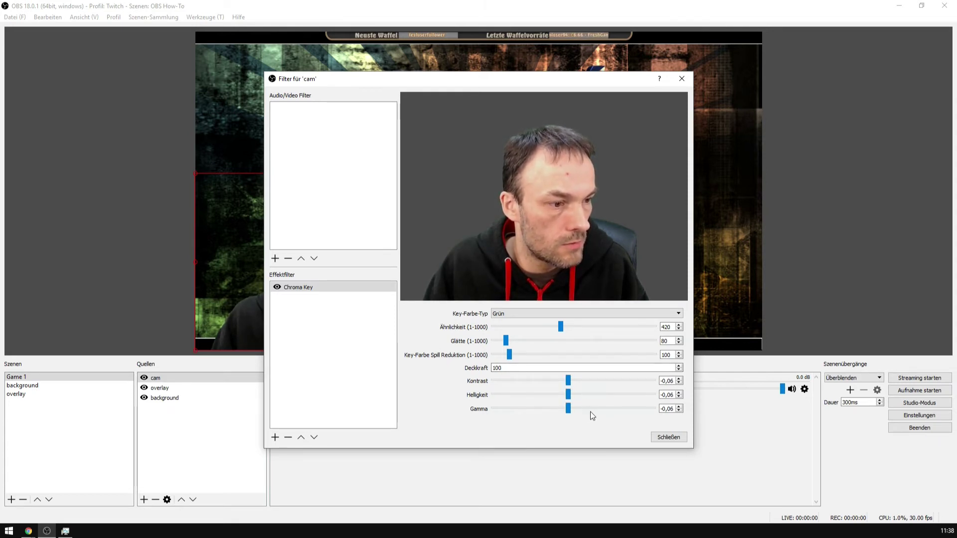
pyautogui.click(669, 438)
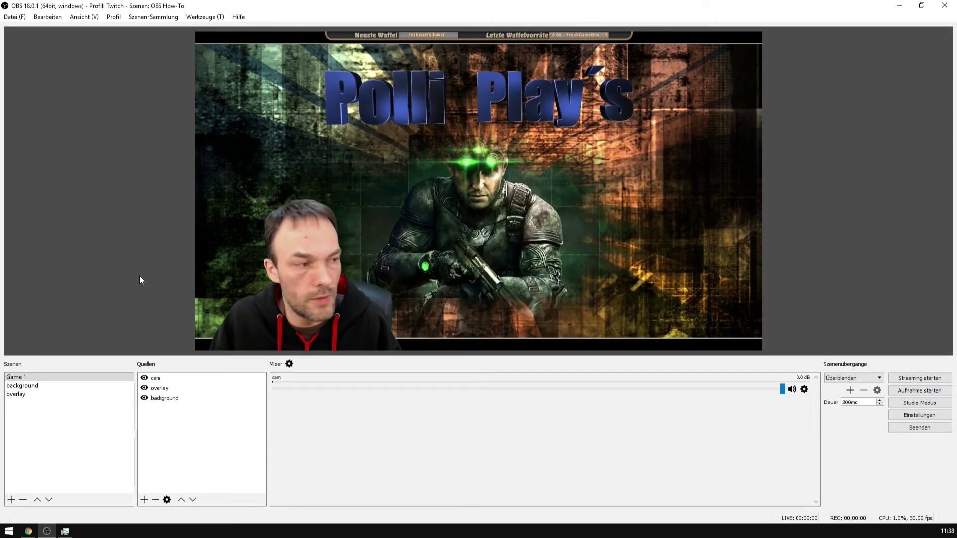
# Place the cam source directly beneath the overlay in the source order and deselect it.
pyautogui.click(159, 378)
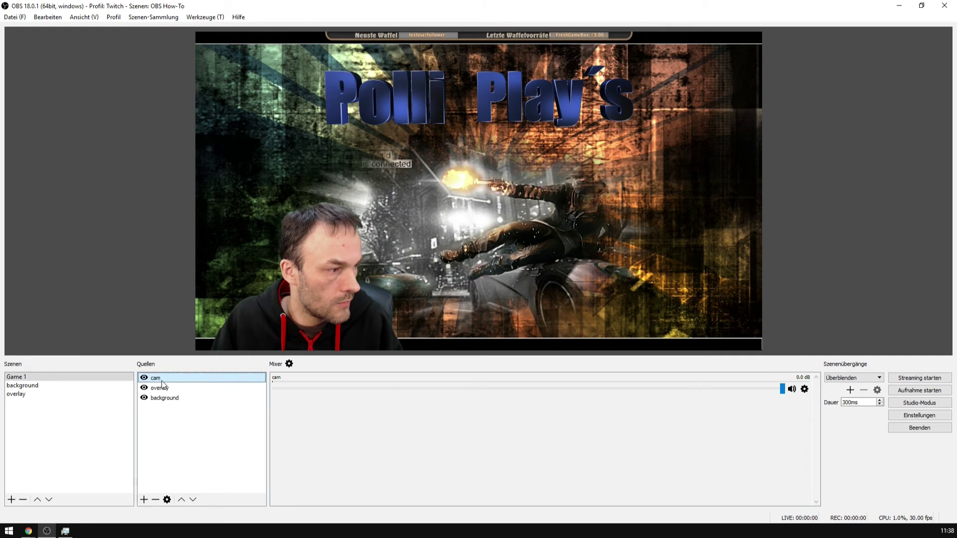
pyautogui.click(193, 499)
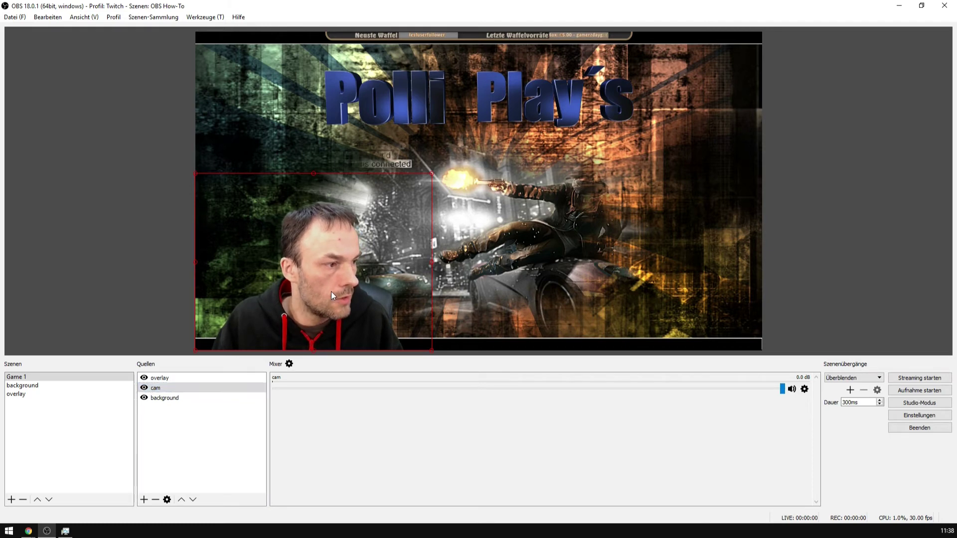
pyautogui.moveTo(331, 292)
pyautogui.mouseDown()
pyautogui.moveTo(438, 144)
pyautogui.moveTo(438, 108)
pyautogui.moveTo(333, 291)
pyautogui.mouseUp()
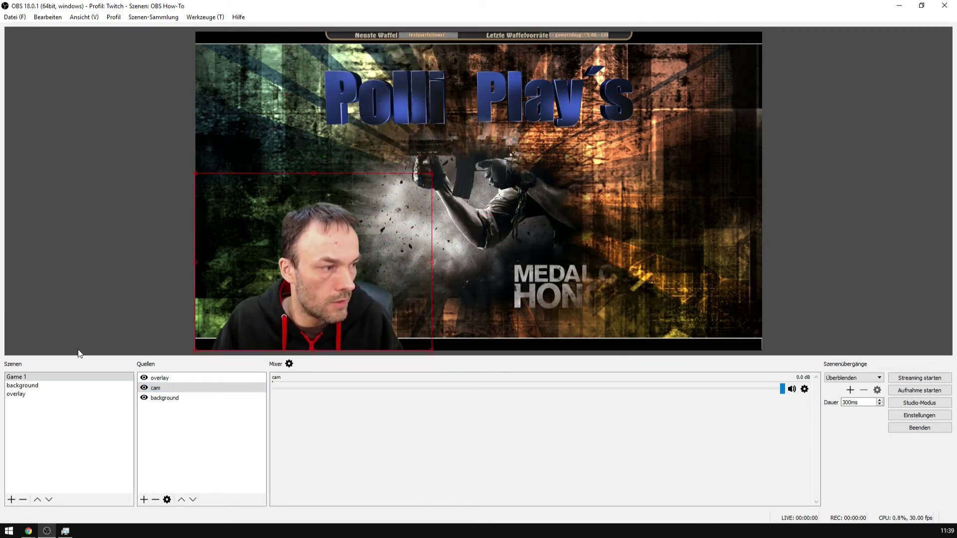
pyautogui.click(156, 443)
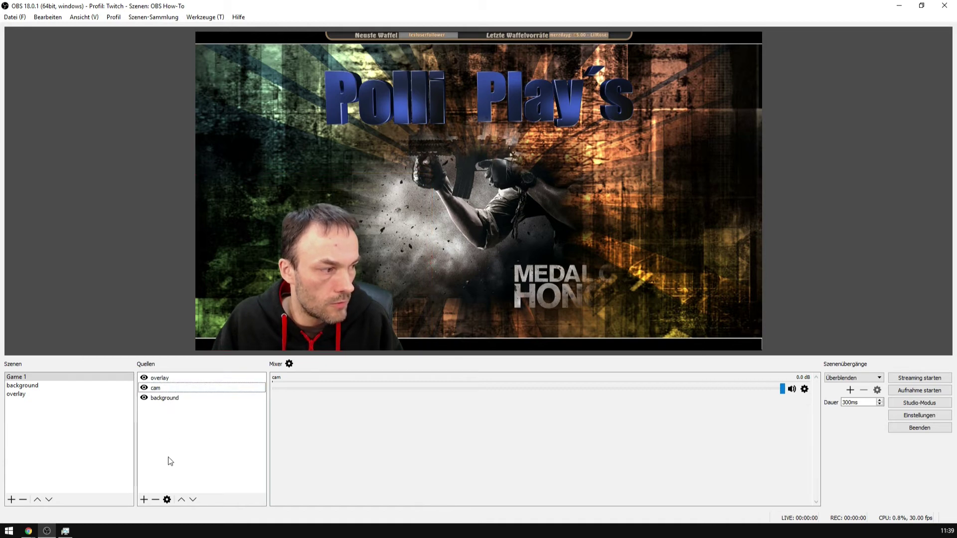
# Add a new BrowserSource named chat_overlay to the Game 1 scene.
pyautogui.click(144, 499)
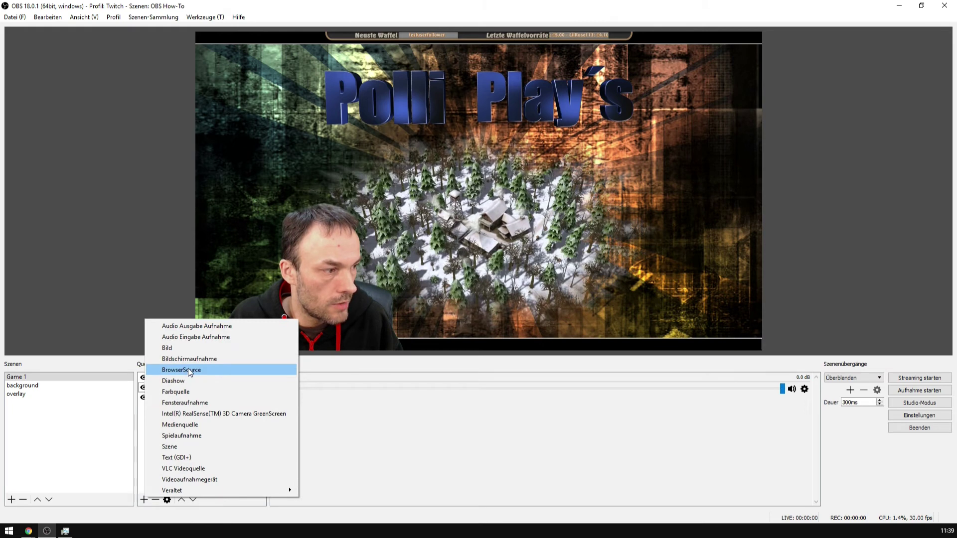
pyautogui.click(188, 369)
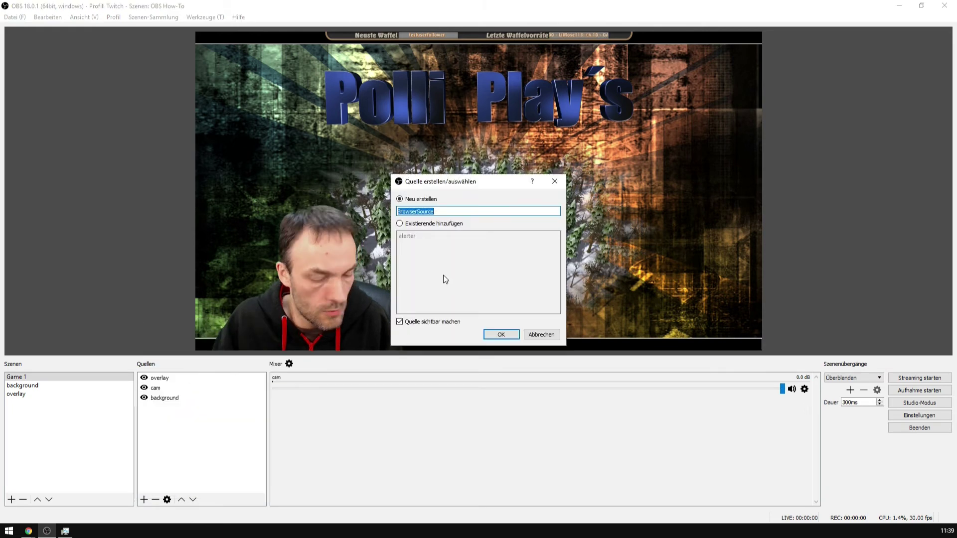
pyautogui.write('chsat')
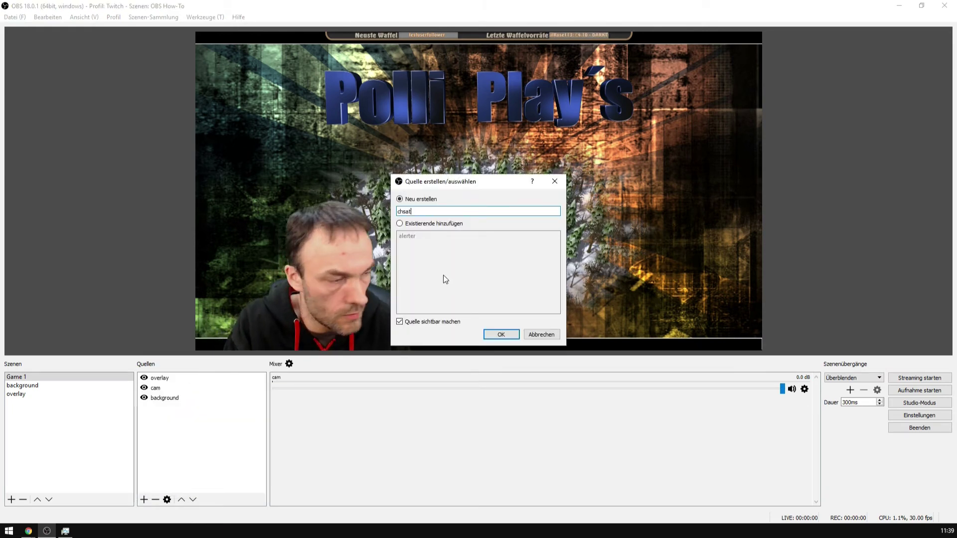
pyautogui.press('BackSpace')
pyautogui.press('BackSpace')
pyautogui.press('BackSpace')
pyautogui.write('at')
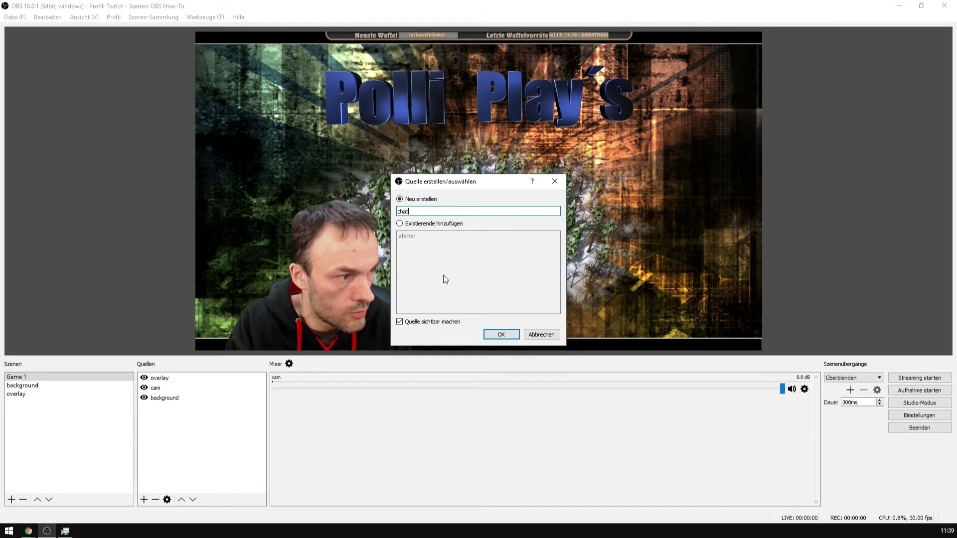
pyautogui.write('_ove')
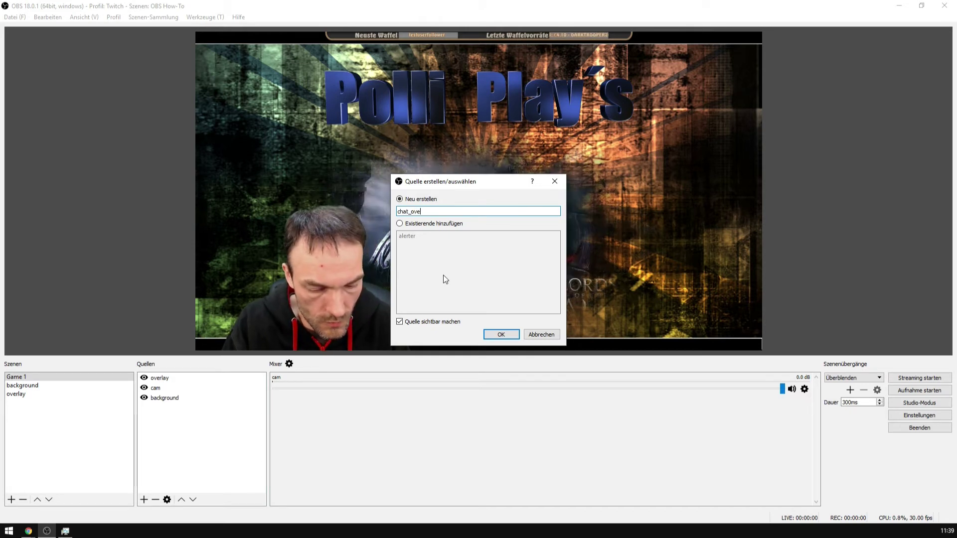
pyautogui.write('rlay')
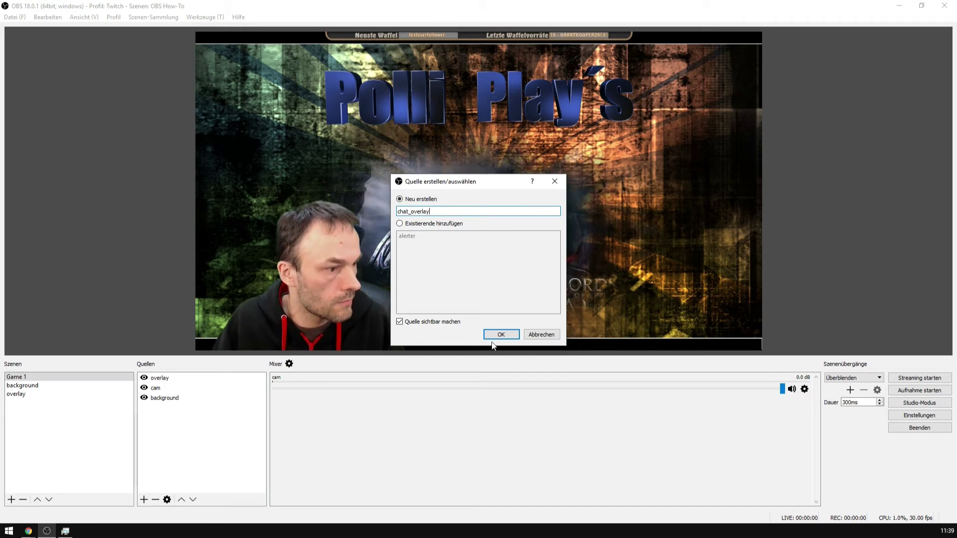
pyautogui.click(501, 335)
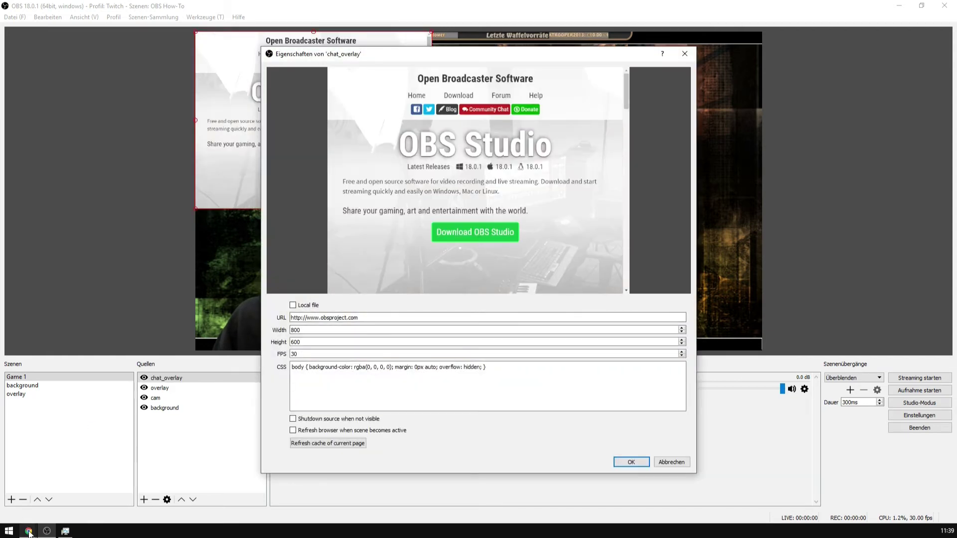
# Switch to Chrome, close the Muxy alert and Twitch dashboard pages, and open the KapChat installation for OBS from NightDev's projects.
pyautogui.moveTo(29, 533)
pyautogui.click(62, 491)
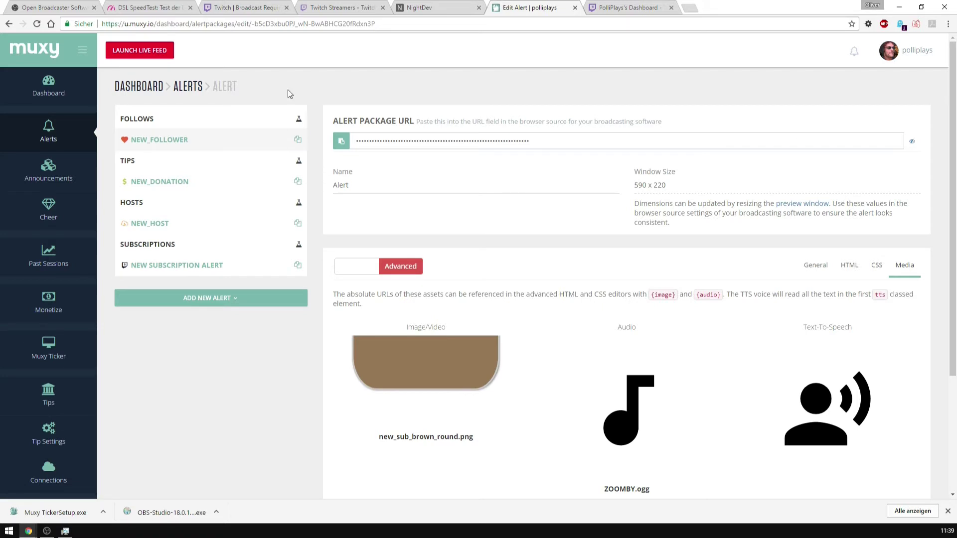
pyautogui.click(575, 8)
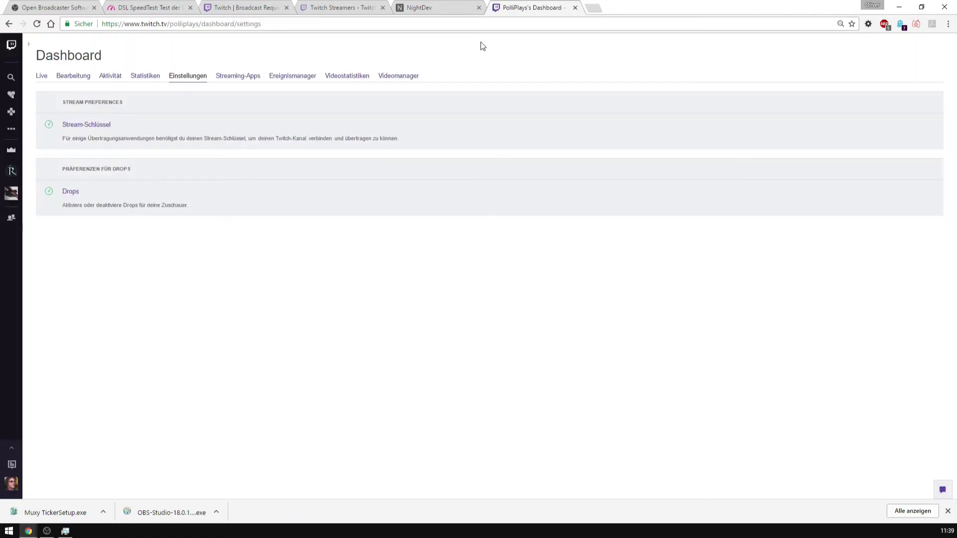
pyautogui.click(575, 8)
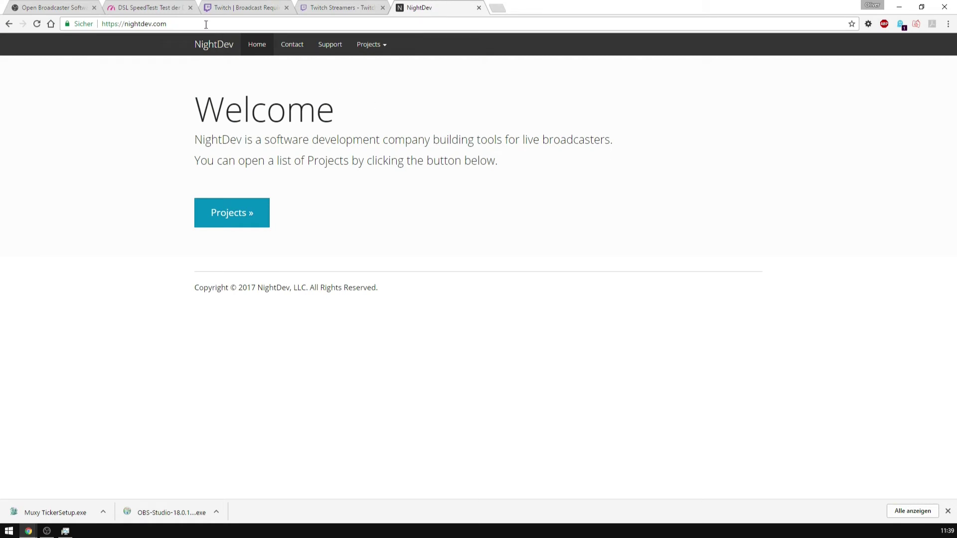
pyautogui.click(239, 215)
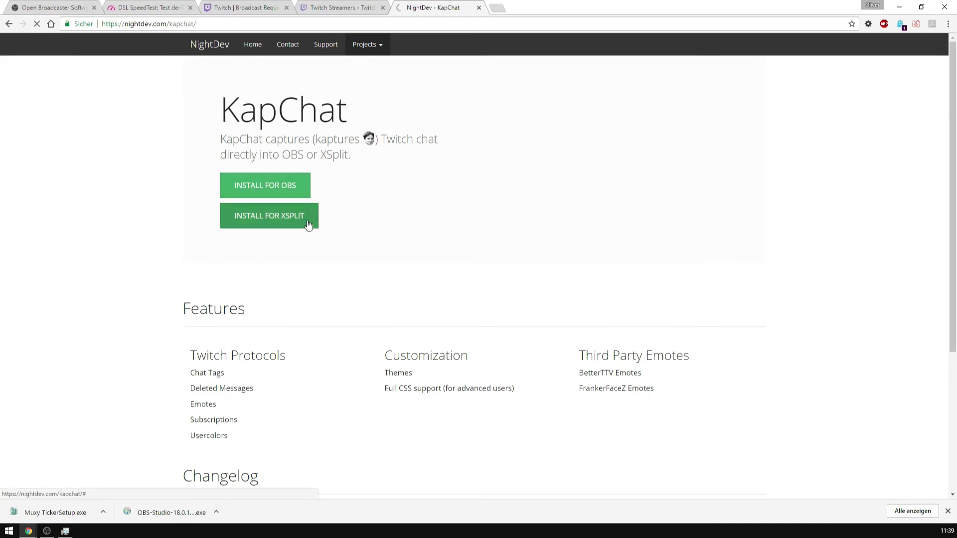
pyautogui.click(285, 185)
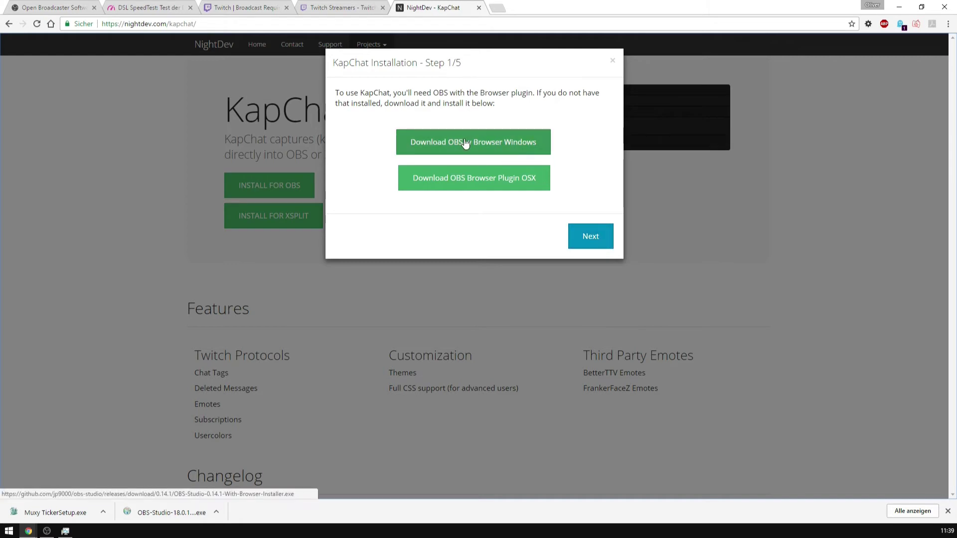
# Configure KapChat with the Twitch username, Prevent Clipping enabled and the Dark chat theme, and copy the generated hosted URL.
pyautogui.click(599, 248)
pyautogui.click(502, 155)
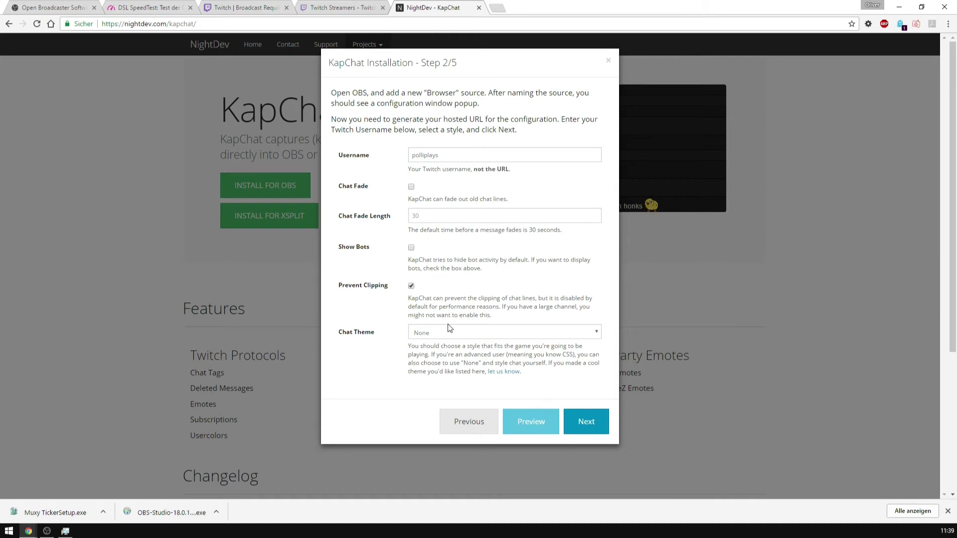
pyautogui.click(598, 334)
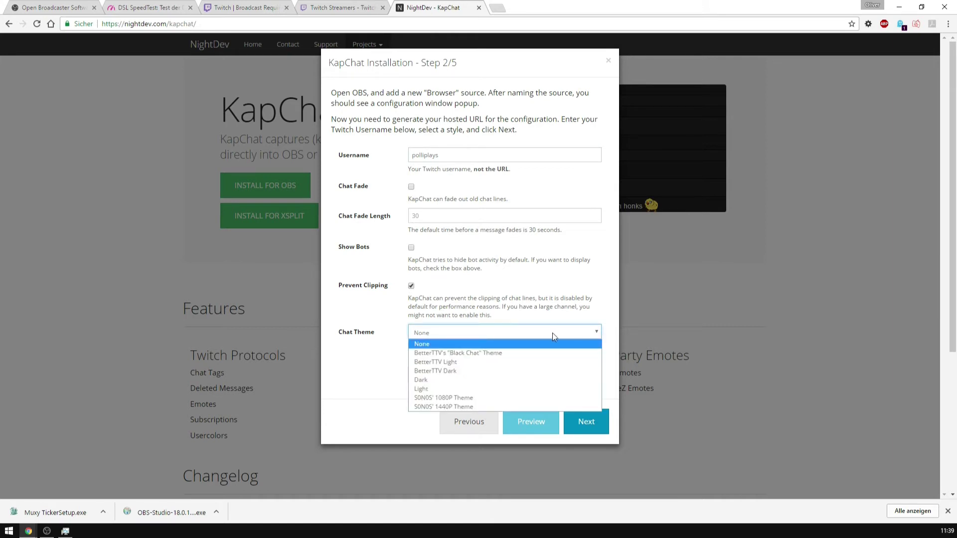
pyautogui.click(436, 379)
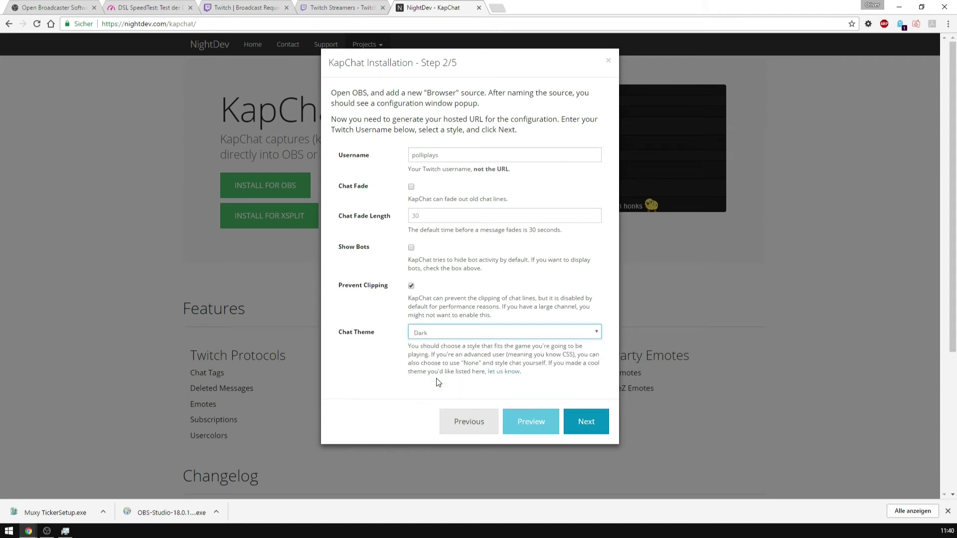
pyautogui.click(585, 419)
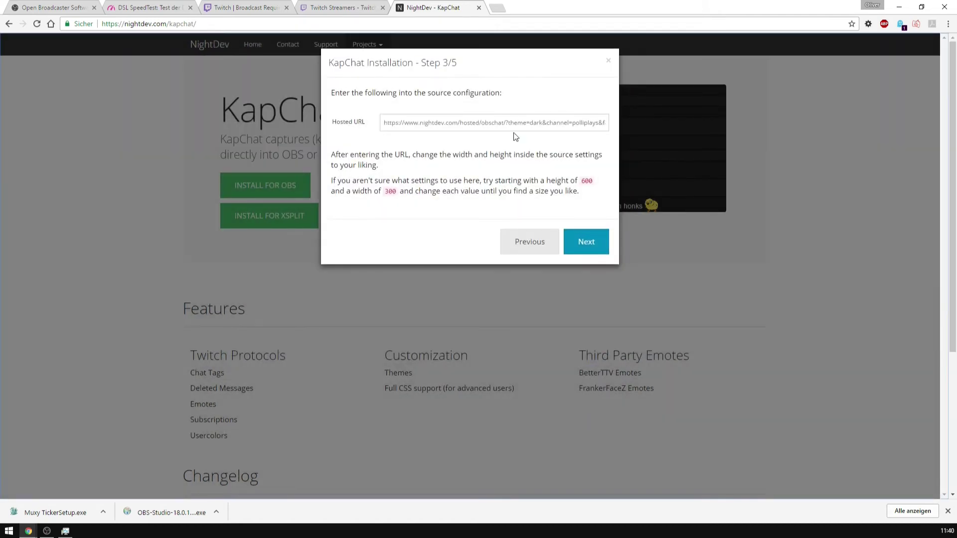
pyautogui.click(517, 121)
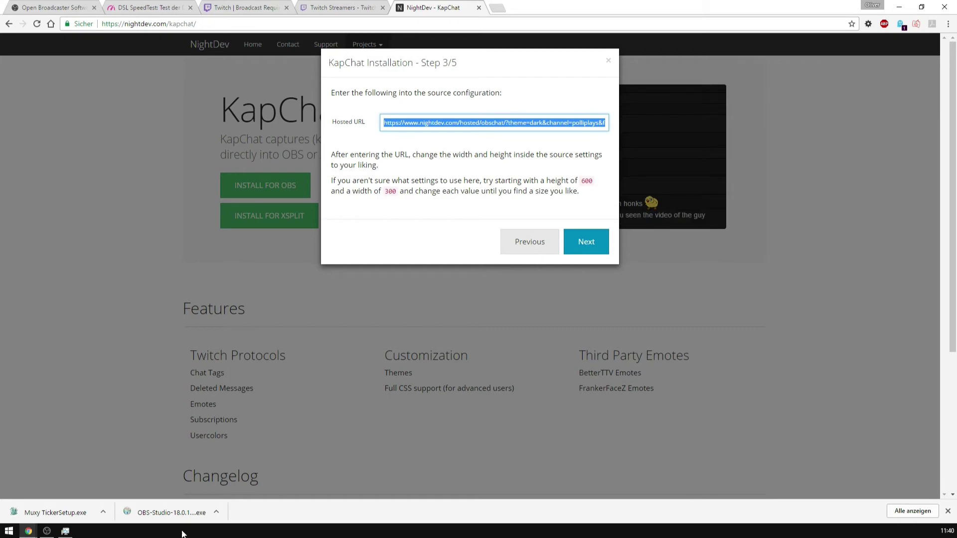
# Switch back to OBS and replace the chat_overlay source's URL with the hosted KapChat URL.
pyautogui.click(53, 531)
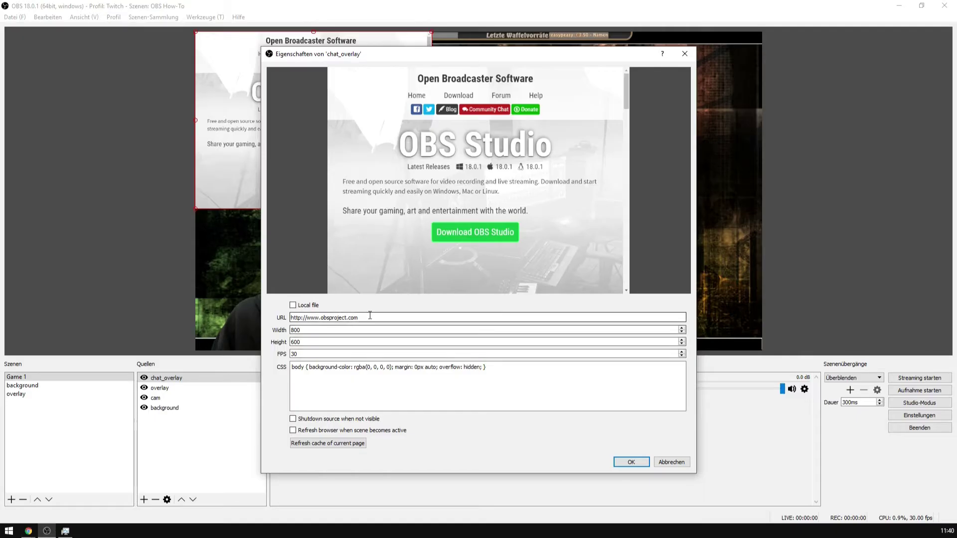
pyautogui.moveTo(361, 318); pyautogui.dragTo(277, 316)
pyautogui.write('https://www.nightdev.com/hosted/obschat/?theme=dark&channel=polliplays&fade=false&bot_activity=false&prevent_clipping=true')
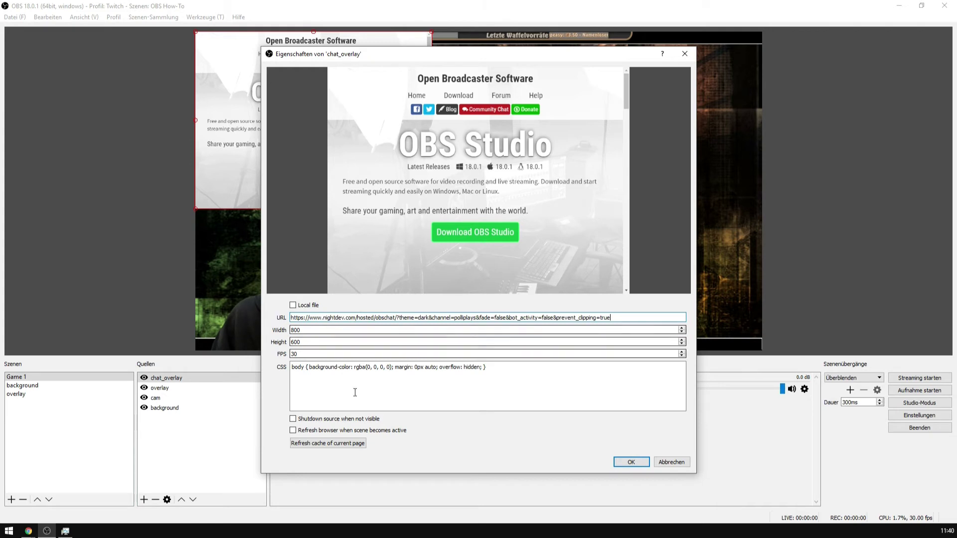
pyautogui.moveTo(308, 330); pyautogui.dragTo(271, 334)
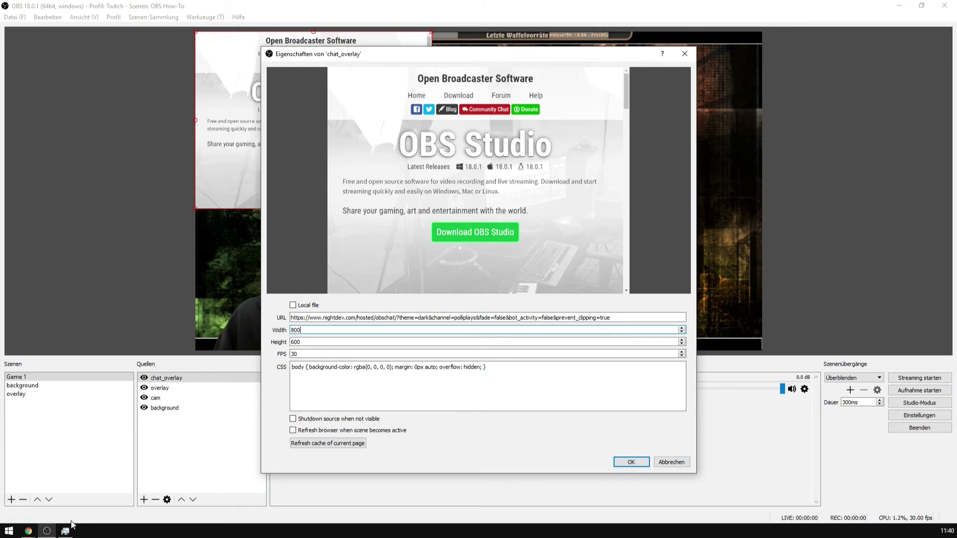
# Paste KapChat's CSS selectors from installation step 4 into chat_overlay's CSS, confirm, and move the chat to the canvas's lower-right corner.
pyautogui.moveTo(28, 531)
pyautogui.click(40, 489)
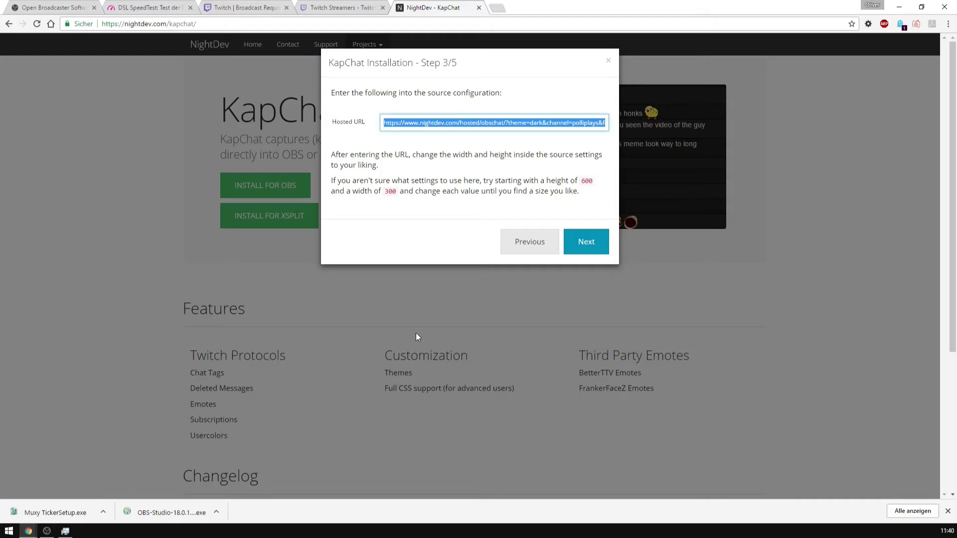
pyautogui.click(586, 241)
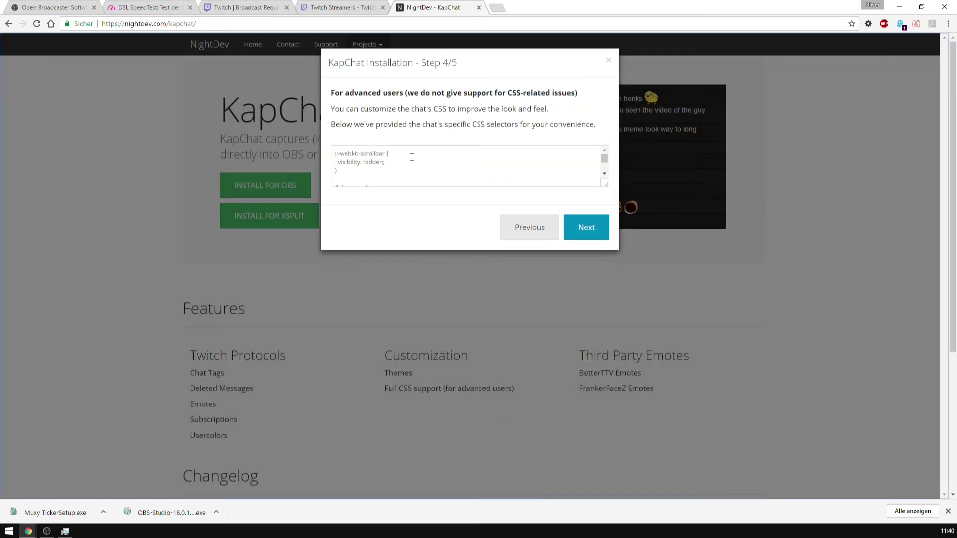
pyautogui.click(407, 158)
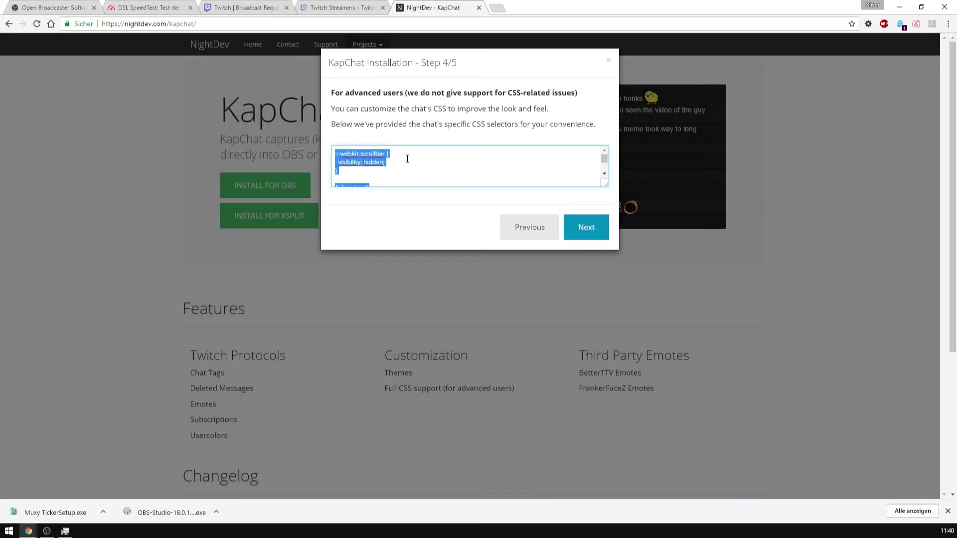
pyautogui.hotkey('alt', 'Tab')
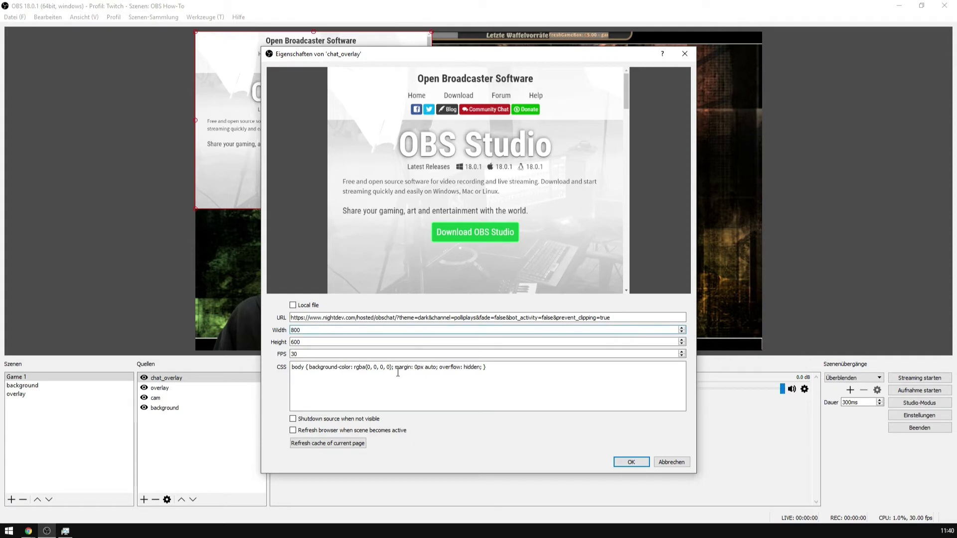
pyautogui.hotkey('ctrl', 'v')
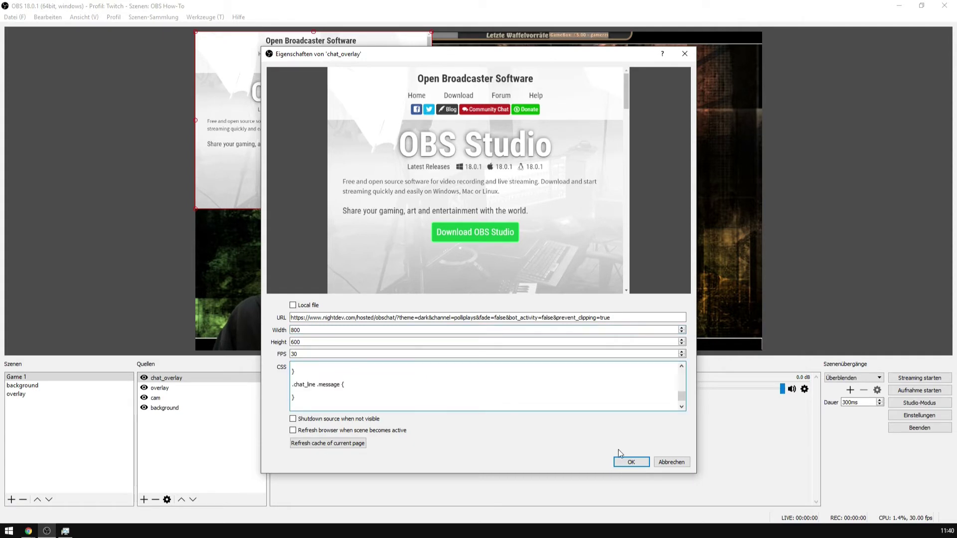
pyautogui.click(628, 463)
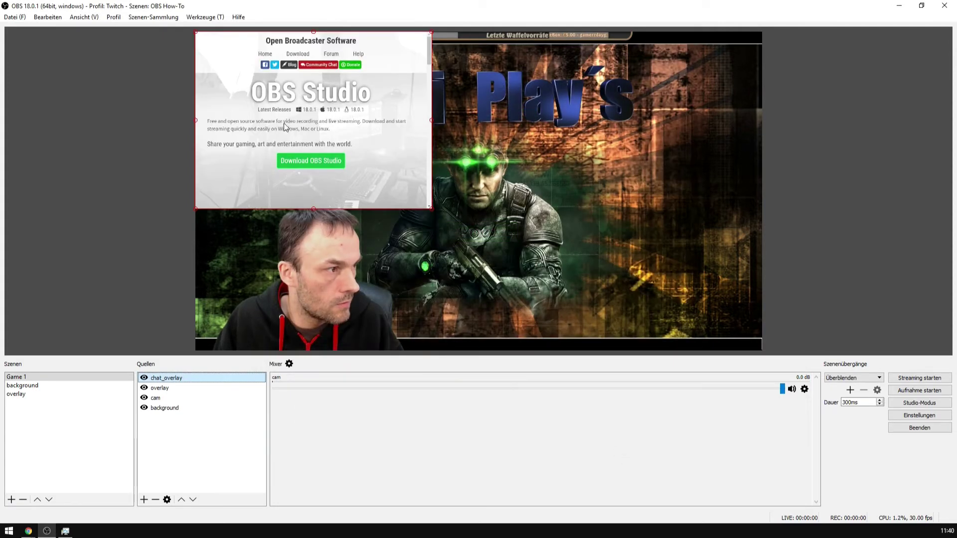
pyautogui.moveTo(300, 107); pyautogui.dragTo(628, 253)
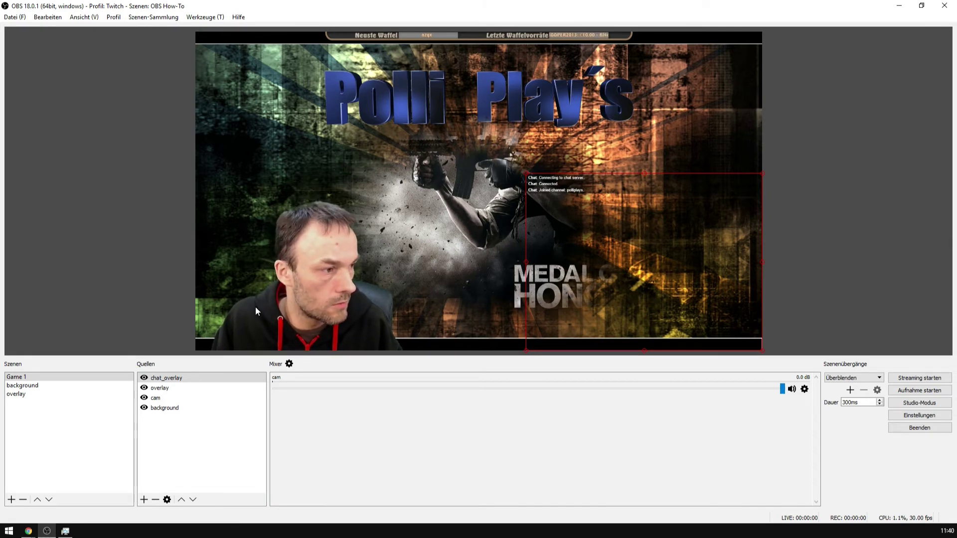
# Scale the cam image down to a small thumbnail in the canvas's lower-left corner.
pyautogui.click(321, 294)
pyautogui.click(331, 264)
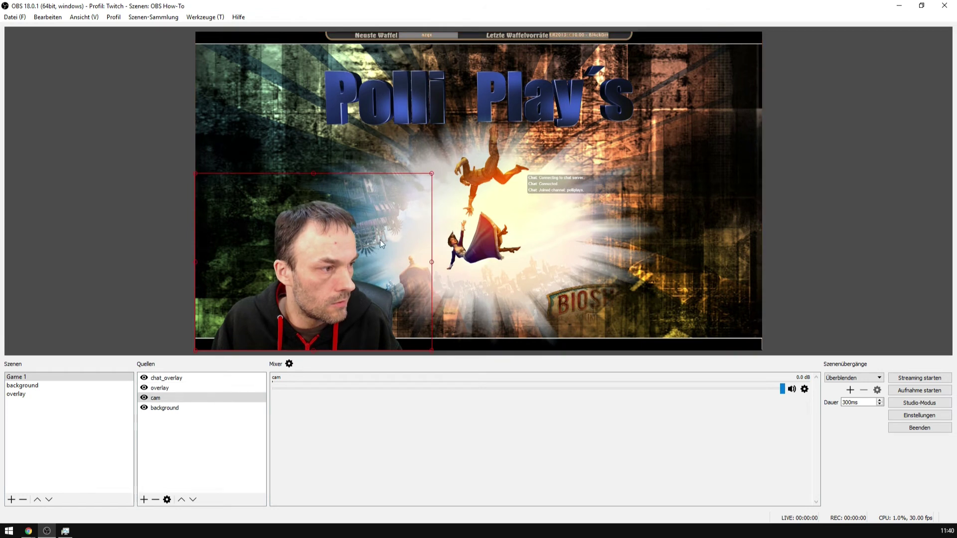
pyautogui.moveTo(429, 177); pyautogui.dragTo(256, 313)
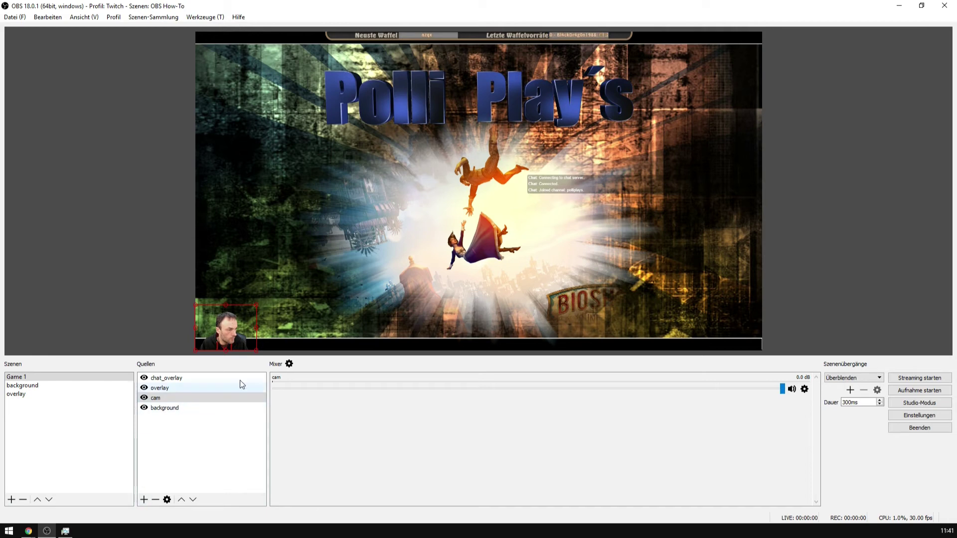
# Reset the cam source's transformation, move its image back to the canvas's lower-left corner and deselect it.
pyautogui.rightClick(238, 328)
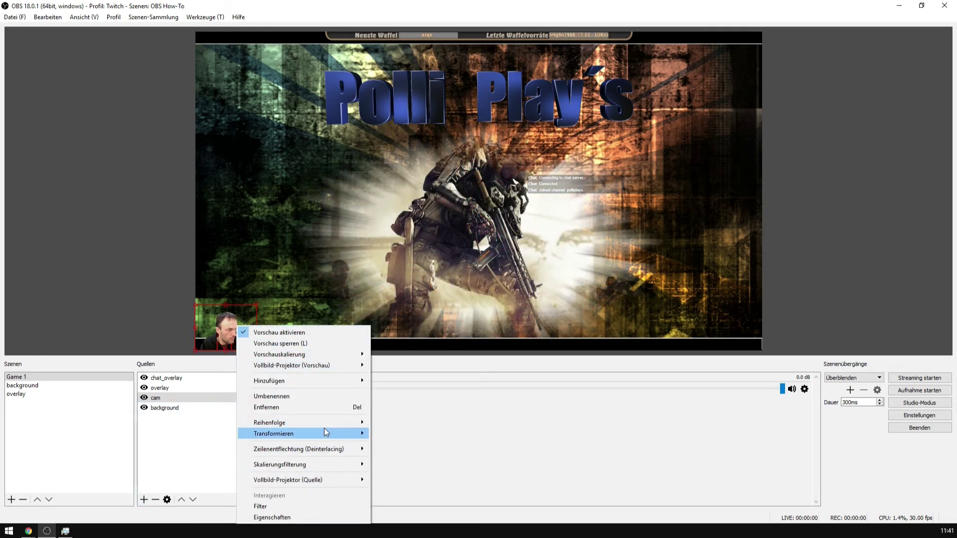
pyautogui.moveTo(324, 429)
pyautogui.click(445, 431)
pyautogui.moveTo(330, 163); pyautogui.dragTo(330, 286)
pyautogui.click(184, 456)
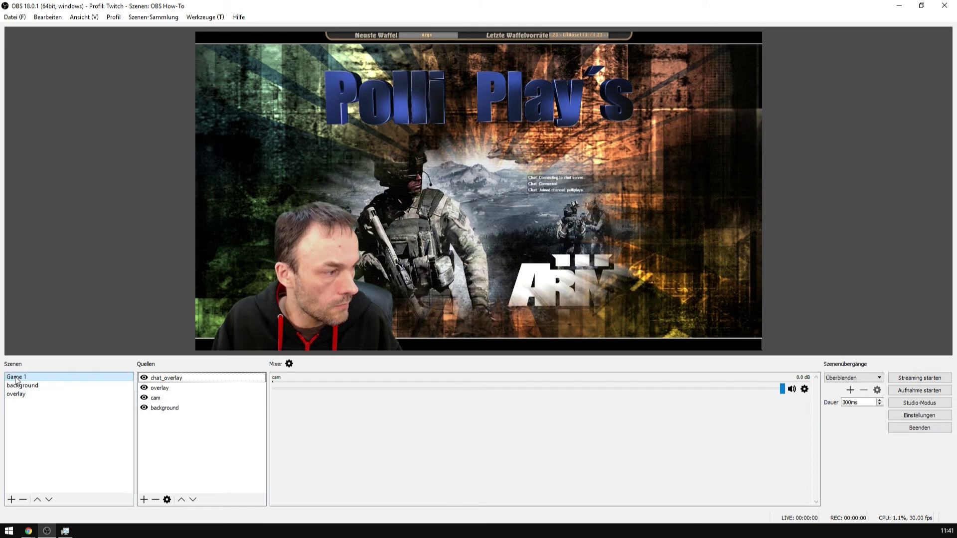
# Check the overlay's extent on the canvas, view the background scene, and return to the Game 1 scene.
pyautogui.click(644, 239)
pyautogui.click(309, 256)
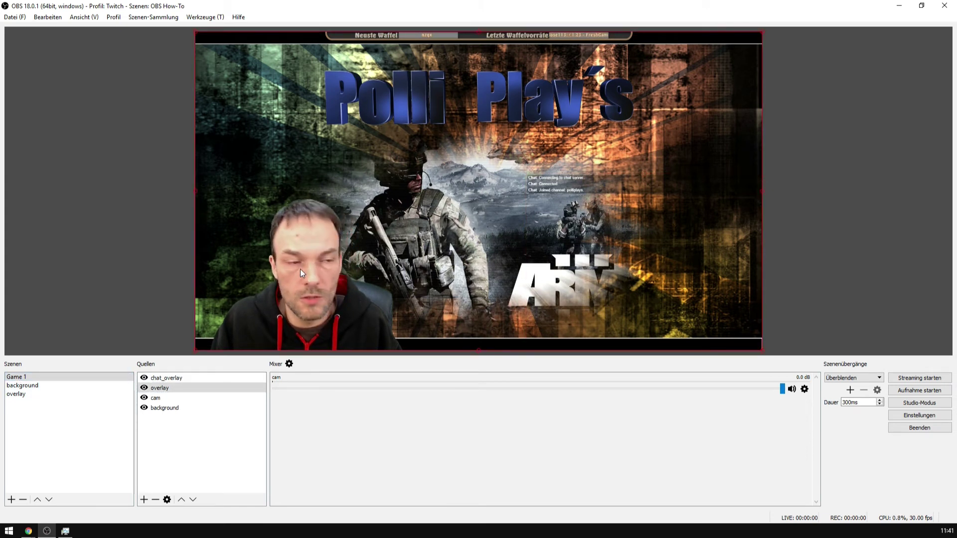
pyautogui.click(303, 282)
pyautogui.click(402, 161)
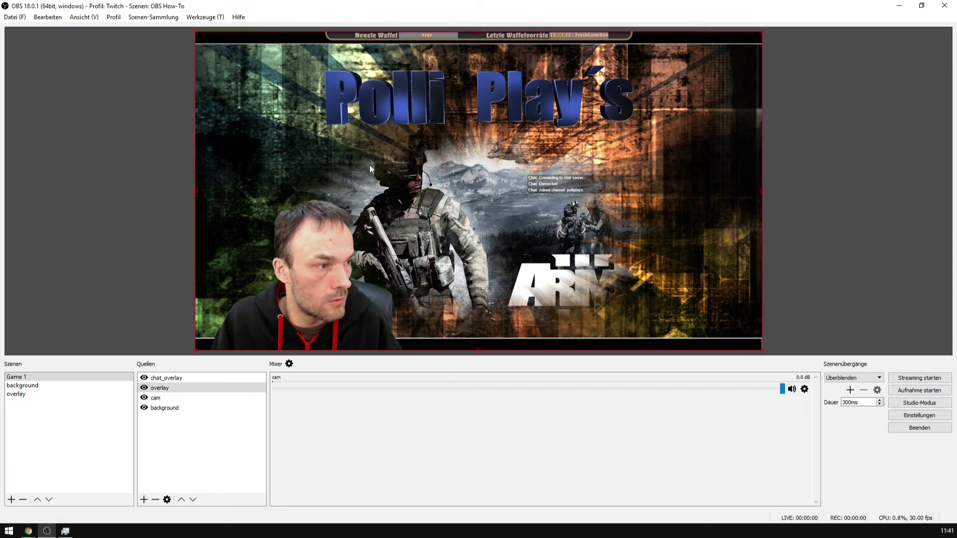
pyautogui.click(16, 389)
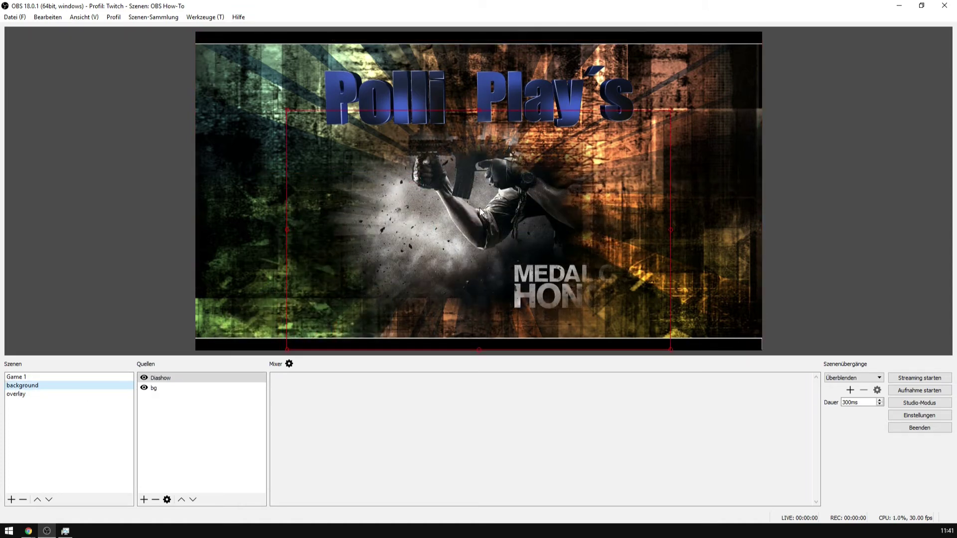
pyautogui.click(32, 378)
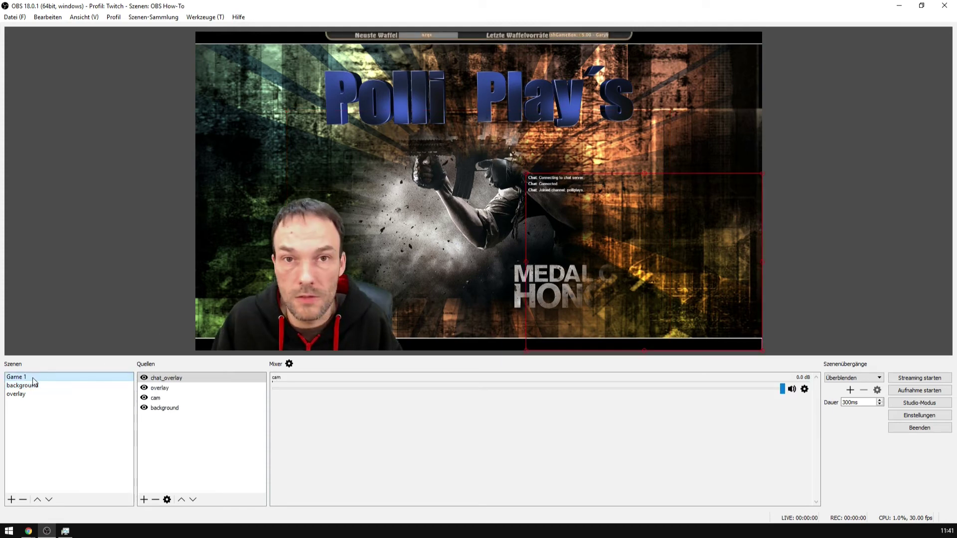
# Lower the cam source's volume to minimum in the audio mixer and mute it.
pyautogui.click(187, 457)
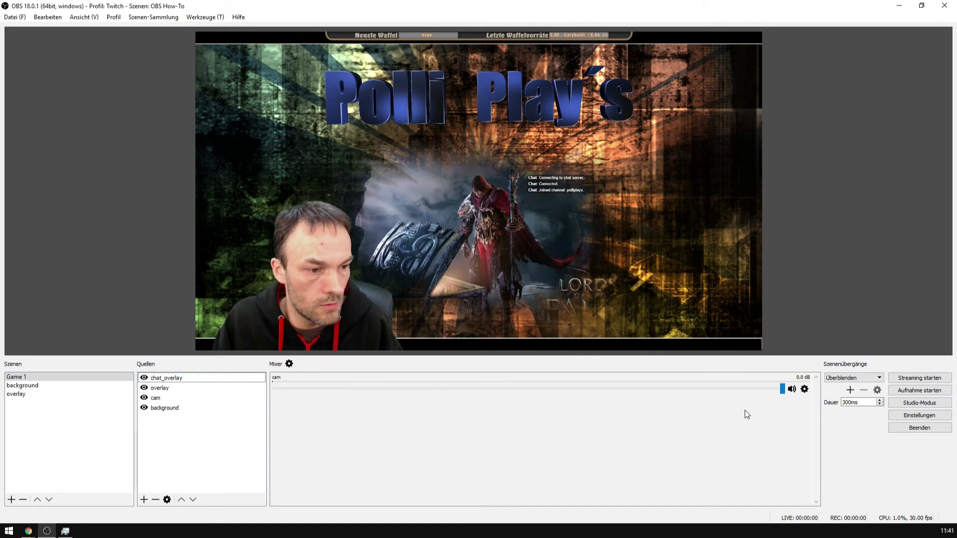
pyautogui.moveTo(782, 390); pyautogui.dragTo(273, 390)
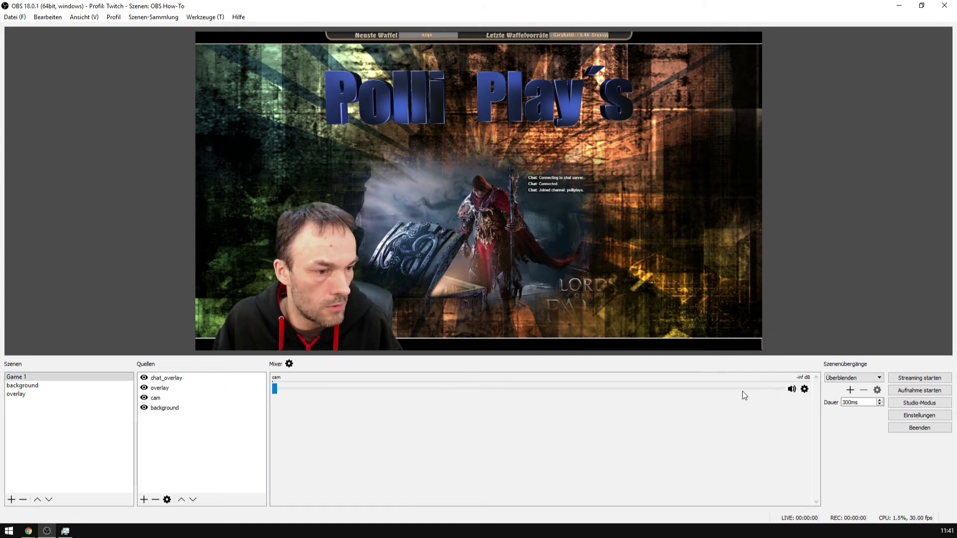
pyautogui.click(792, 391)
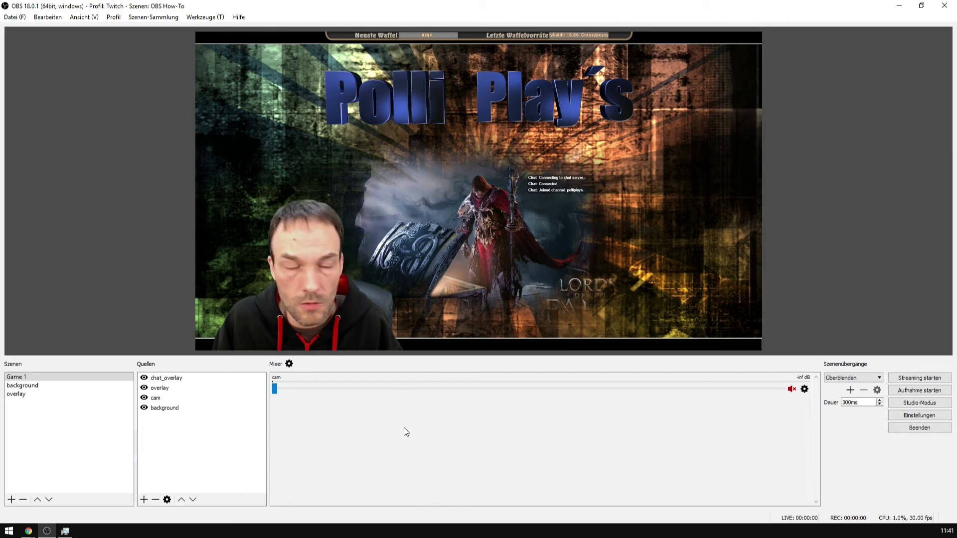
# Add an audio input capture source named mic_audio to Game 1, using the device Digital-In (SB Recon3D PCIe).
pyautogui.click(145, 500)
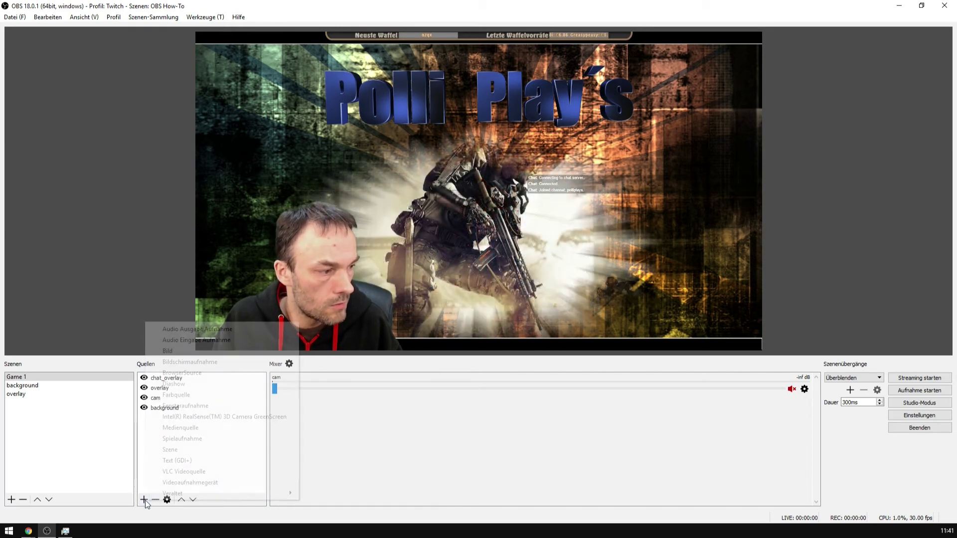
pyautogui.click(222, 343)
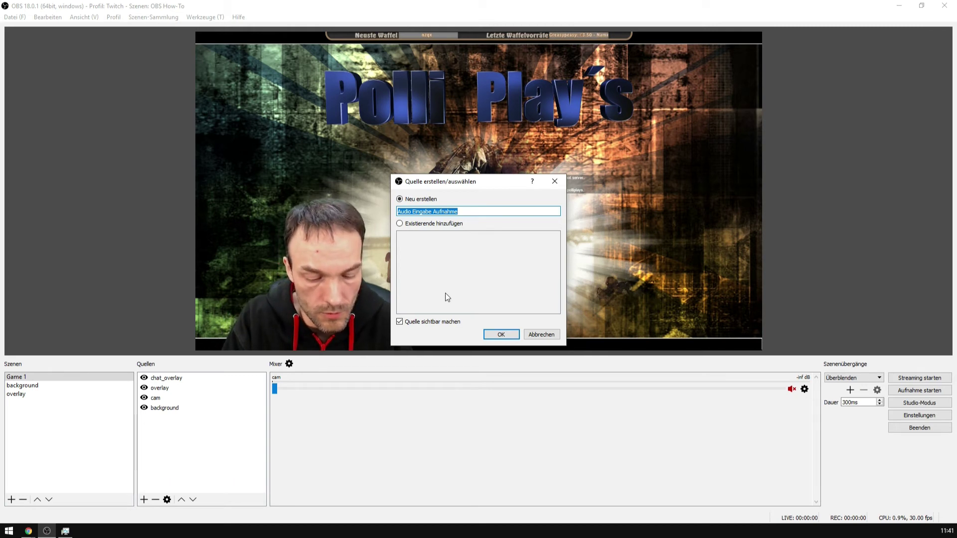
pyautogui.write('mic')
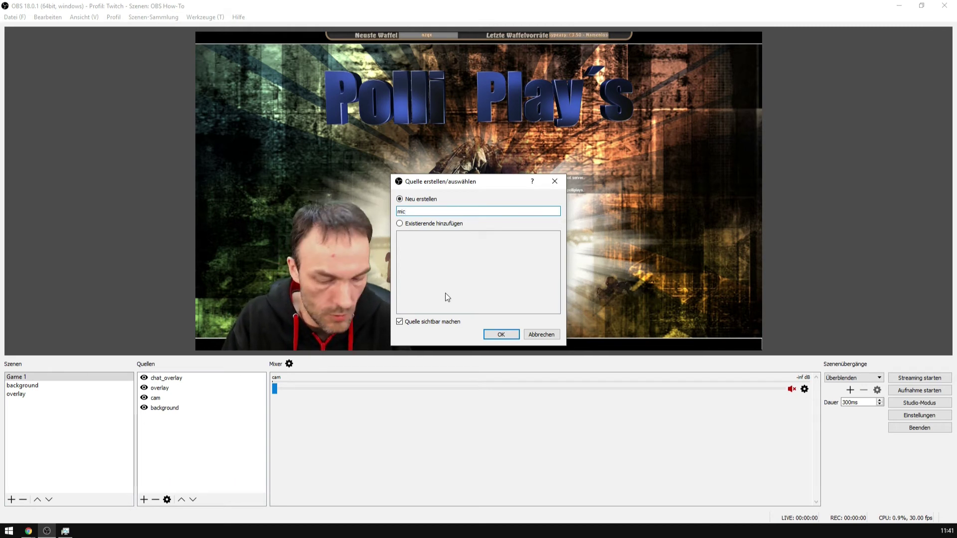
pyautogui.write('_audio')
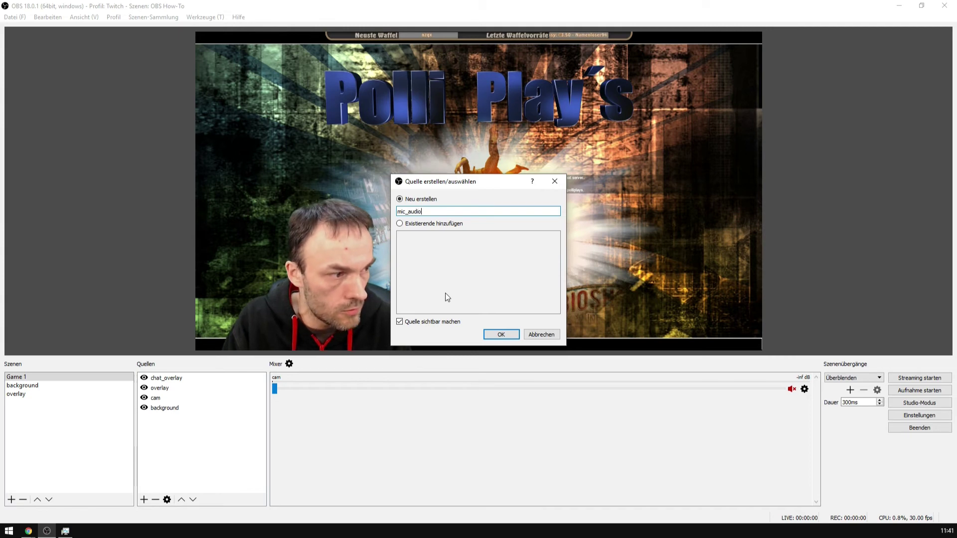
pyautogui.press('Return')
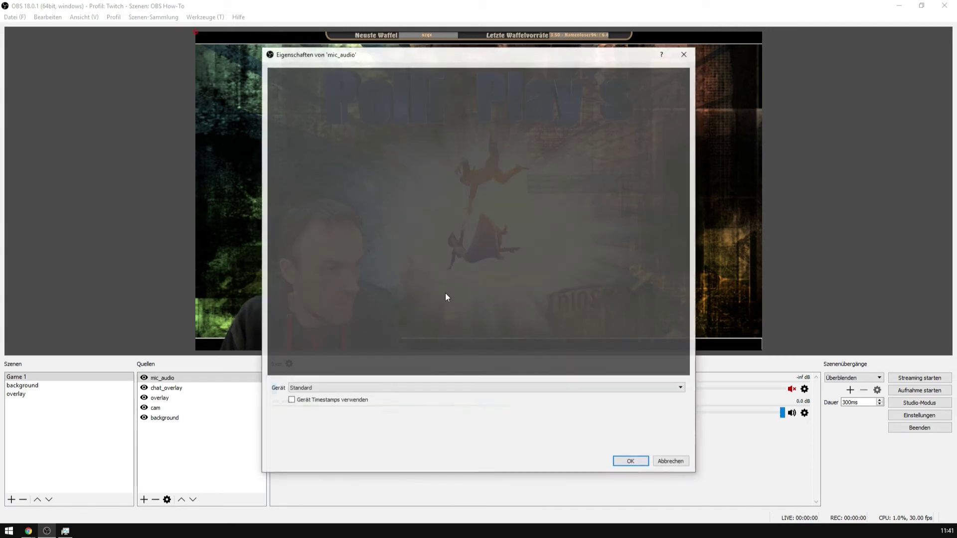
pyautogui.click(384, 387)
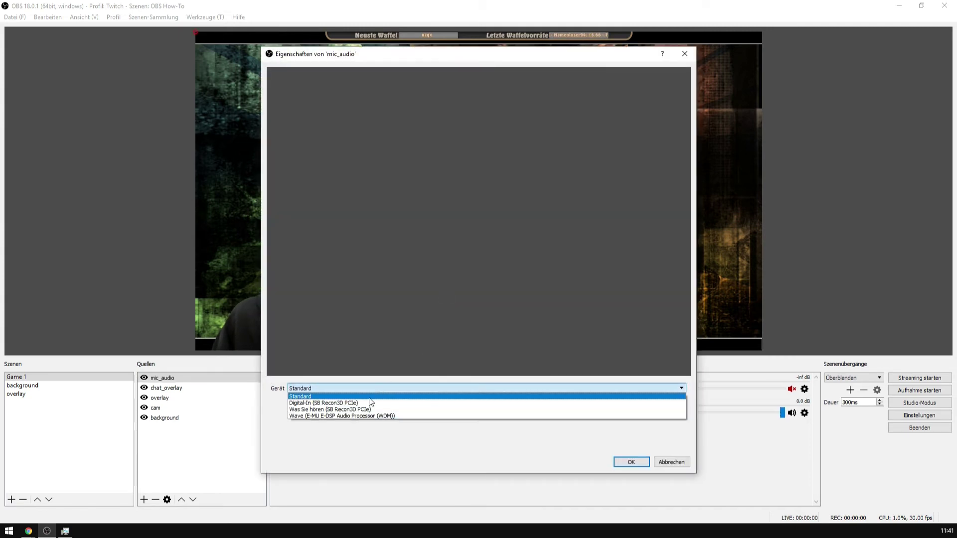
pyautogui.click(352, 403)
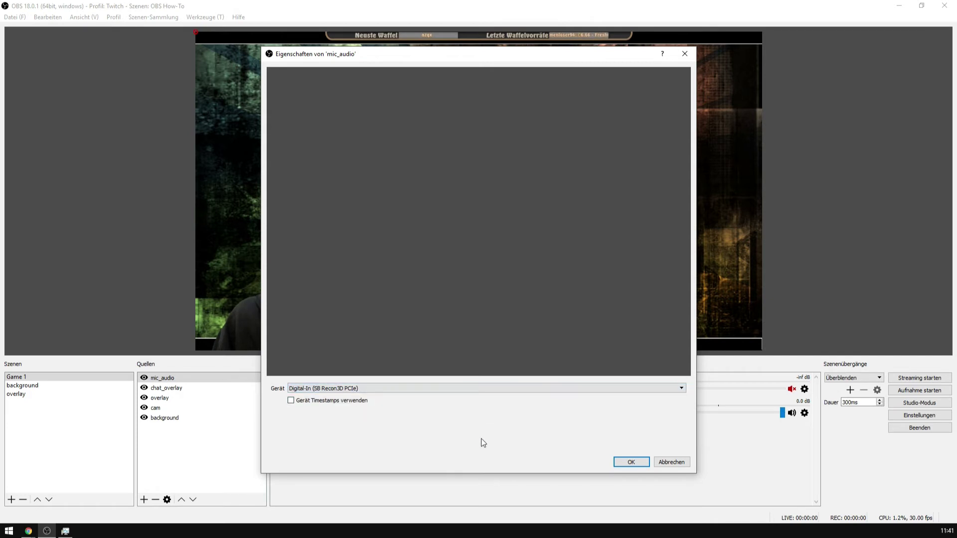
pyautogui.click(631, 462)
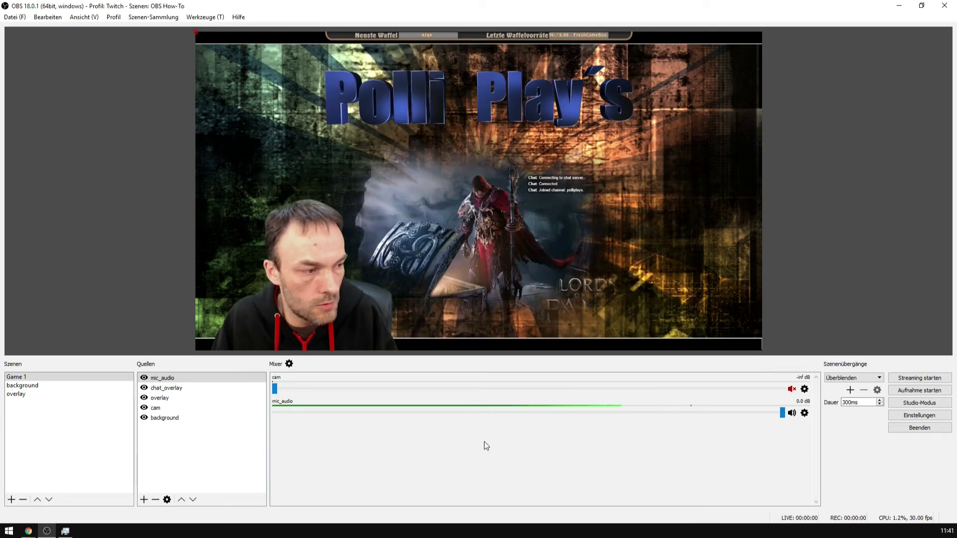
# Move mic_audio to the end of the source order, below background.
pyautogui.click(192, 499)
pyautogui.click(193, 499)
pyautogui.click(193, 499)
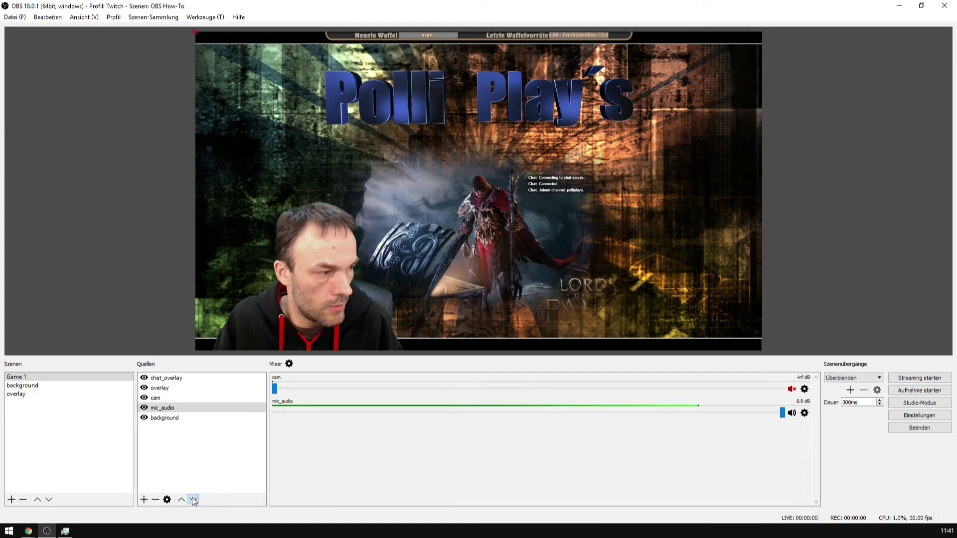
pyautogui.click(193, 499)
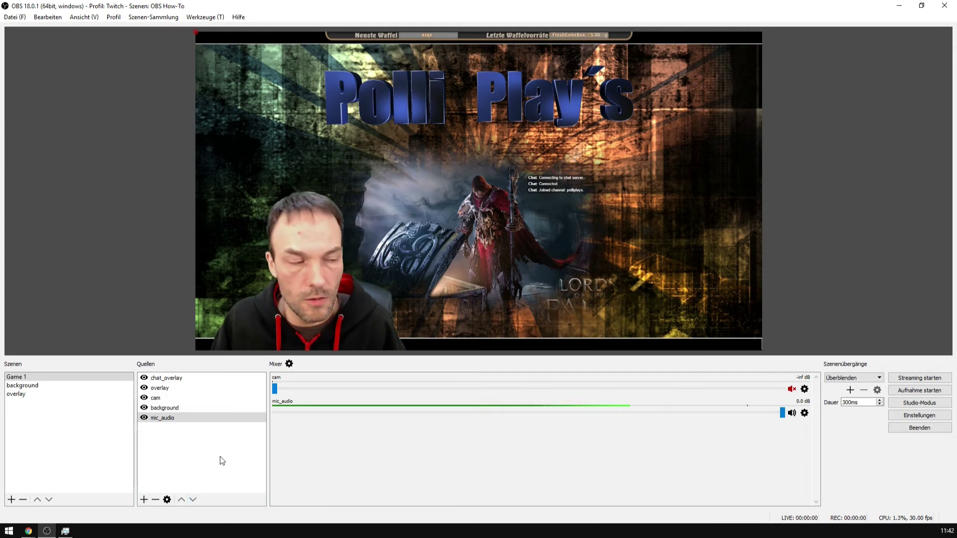
# Add an audio output capture source named desktop_audio, using the device SPDIF-Out (SB Recon3D PCIe).
pyautogui.click(144, 499)
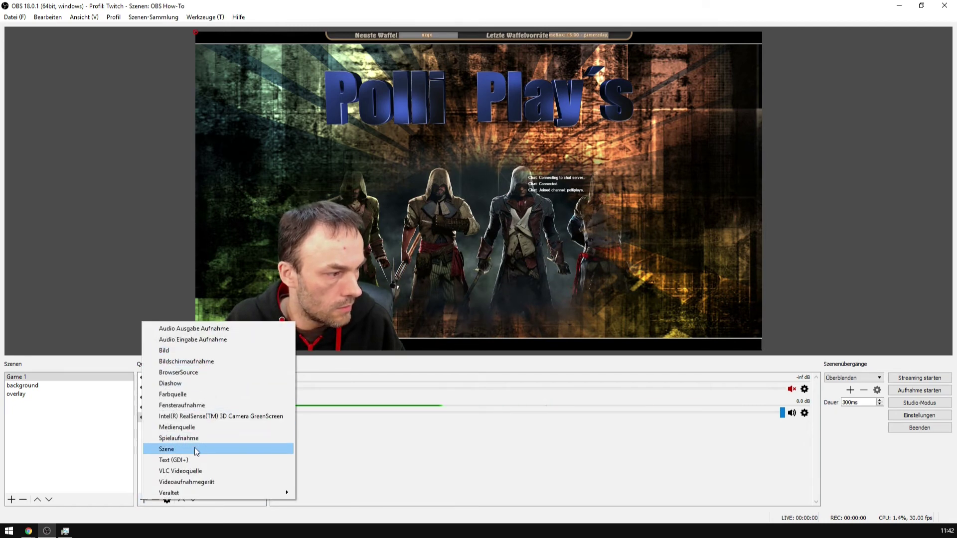
pyautogui.click(205, 329)
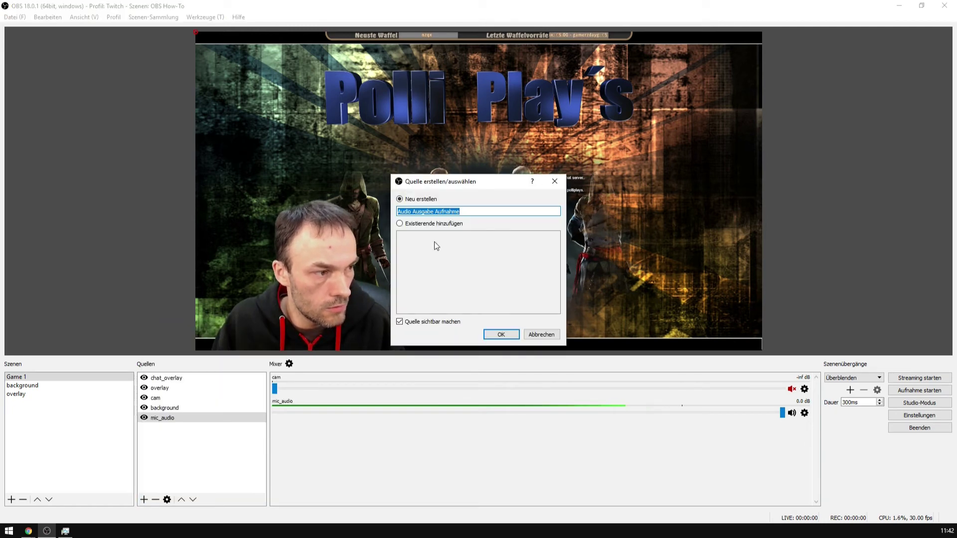
pyautogui.write('deskto')
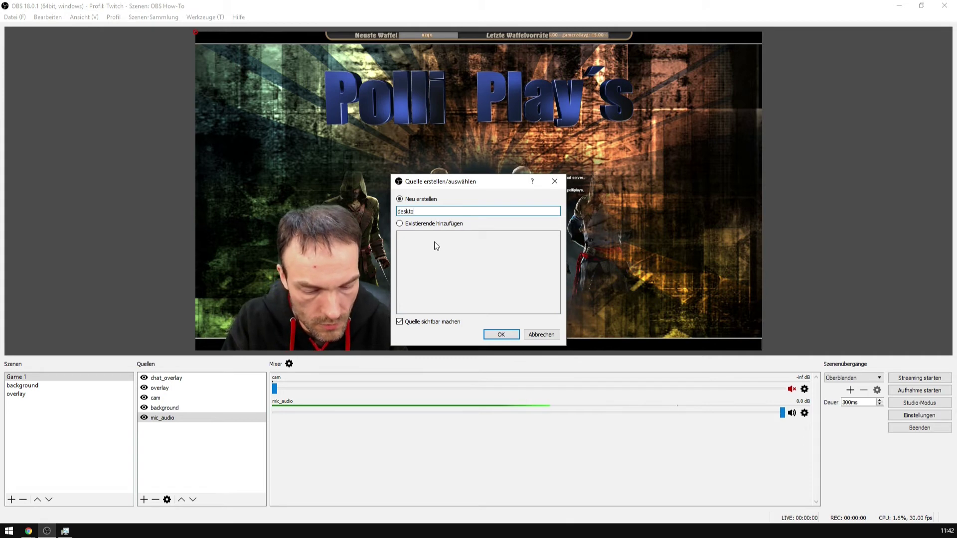
pyautogui.write('p_audio')
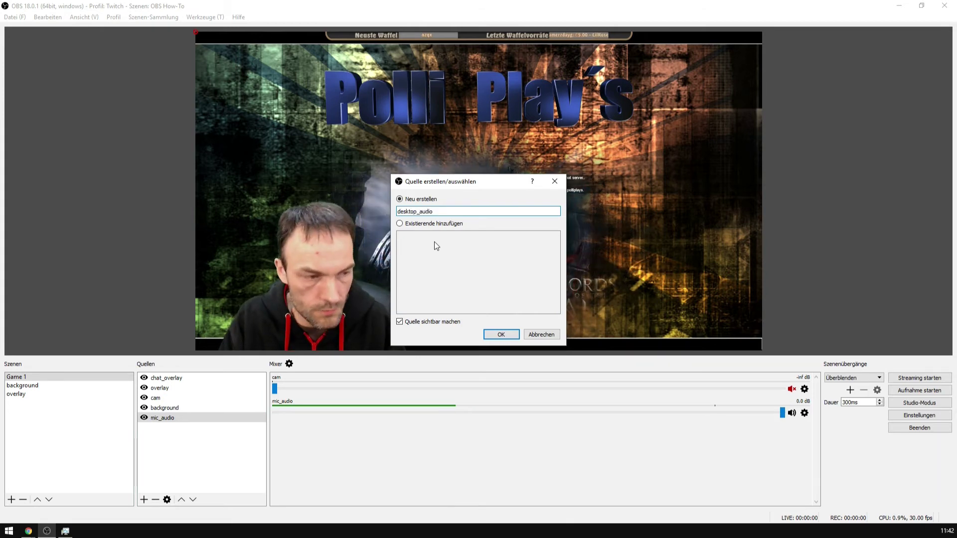
pyautogui.press('Return')
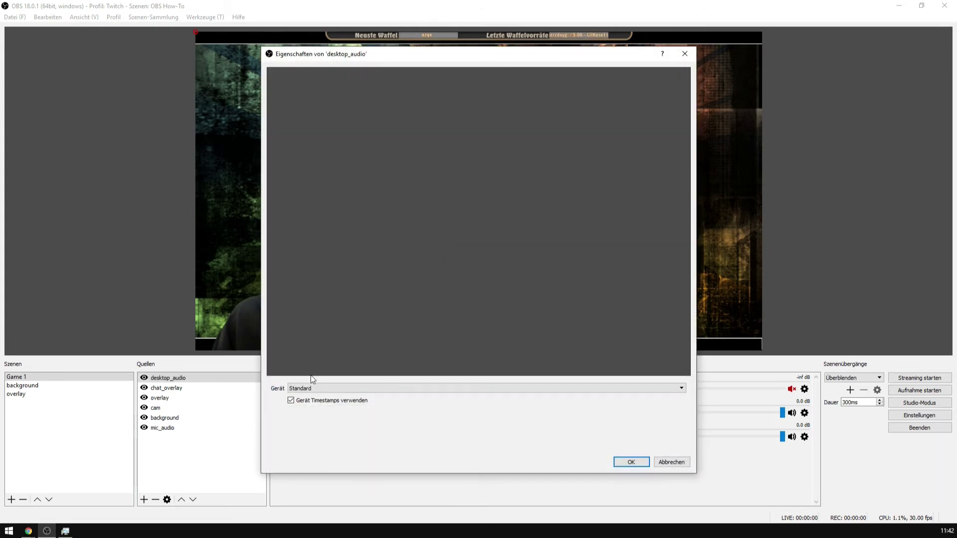
pyautogui.click(311, 388)
pyautogui.click(327, 416)
pyautogui.click(628, 462)
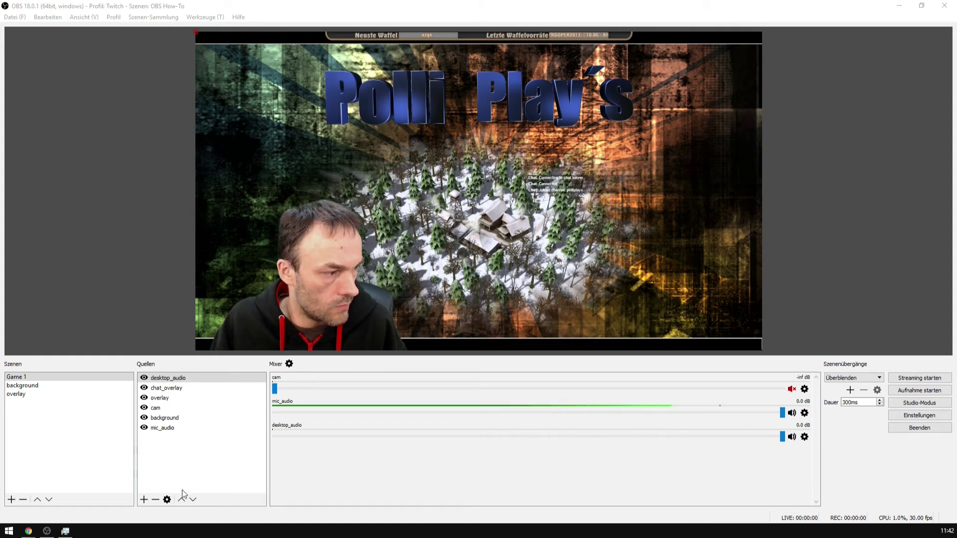
# Move desktop_audio below mic_audio at the end of the source order and deselect it.
pyautogui.click(192, 501)
pyautogui.click(192, 500)
pyautogui.click(193, 500)
pyautogui.click(192, 500)
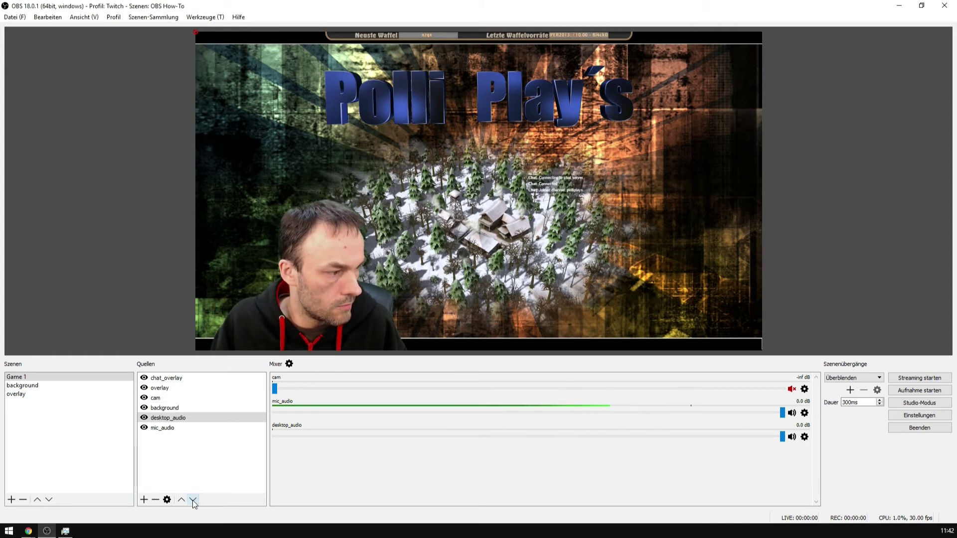
pyautogui.click(192, 500)
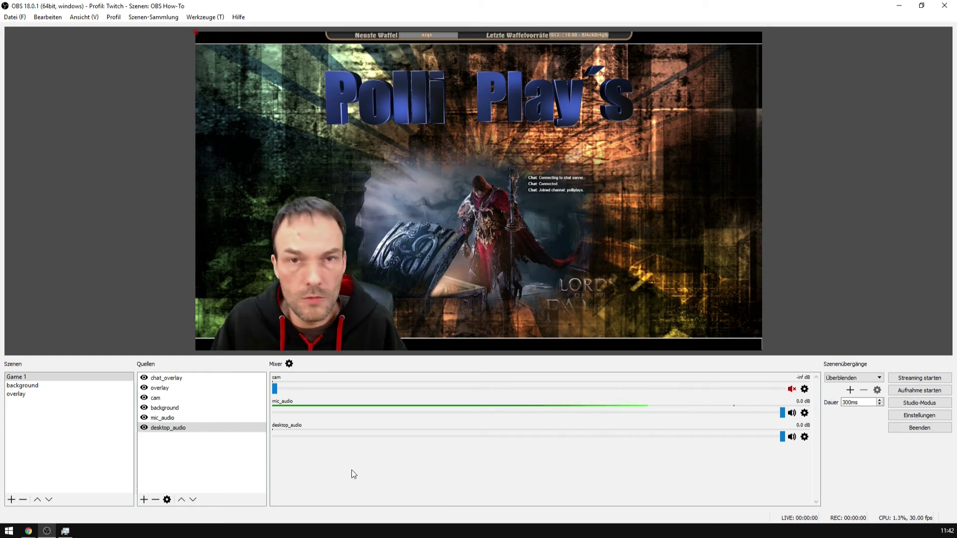
pyautogui.click(194, 469)
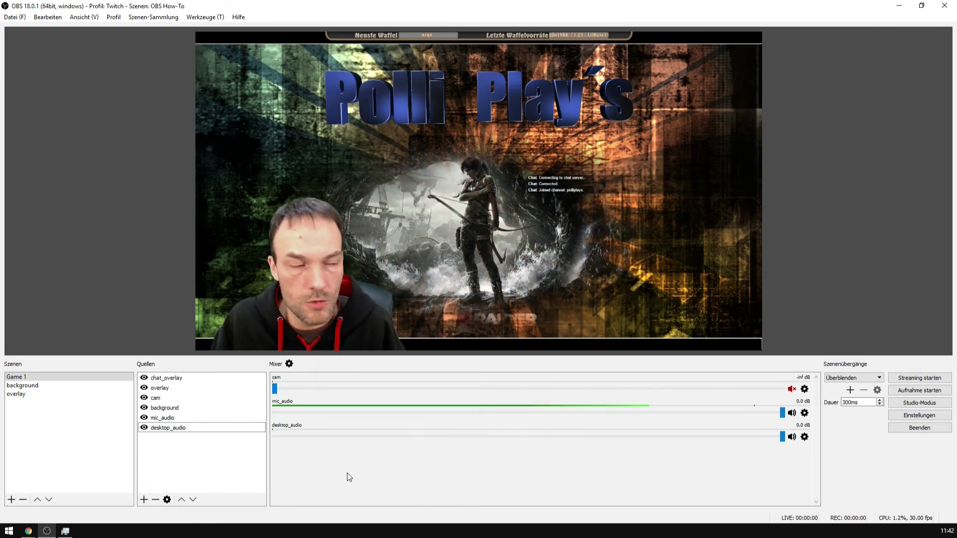
# Add an audio output capture source named ts_audio, using the device Lautsprecher (SB Recon3D PCIe).
pyautogui.click(144, 499)
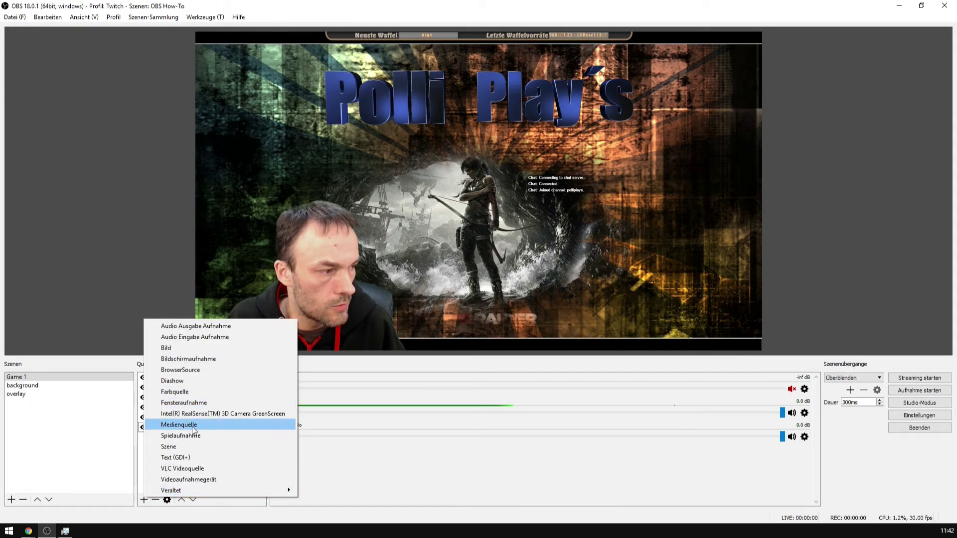
pyautogui.click(194, 327)
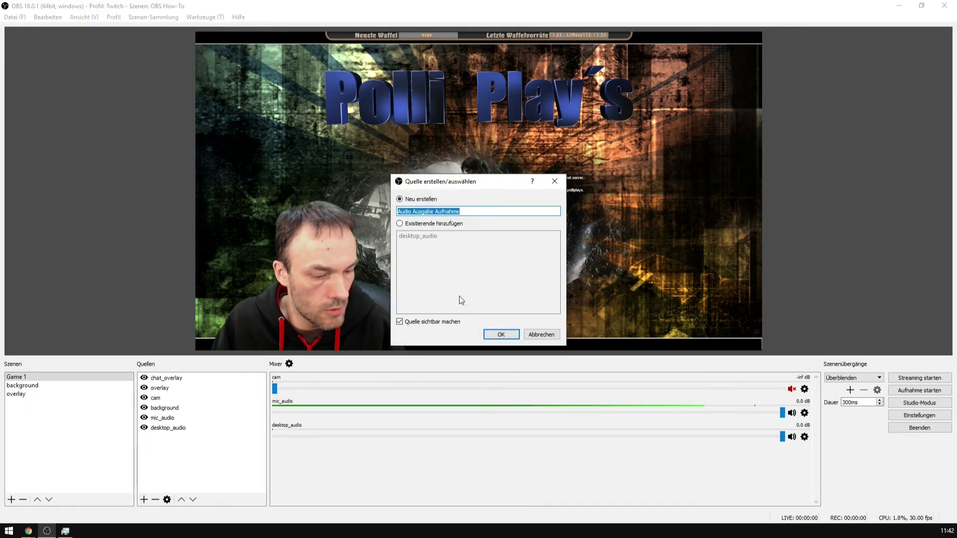
pyautogui.write('ts_')
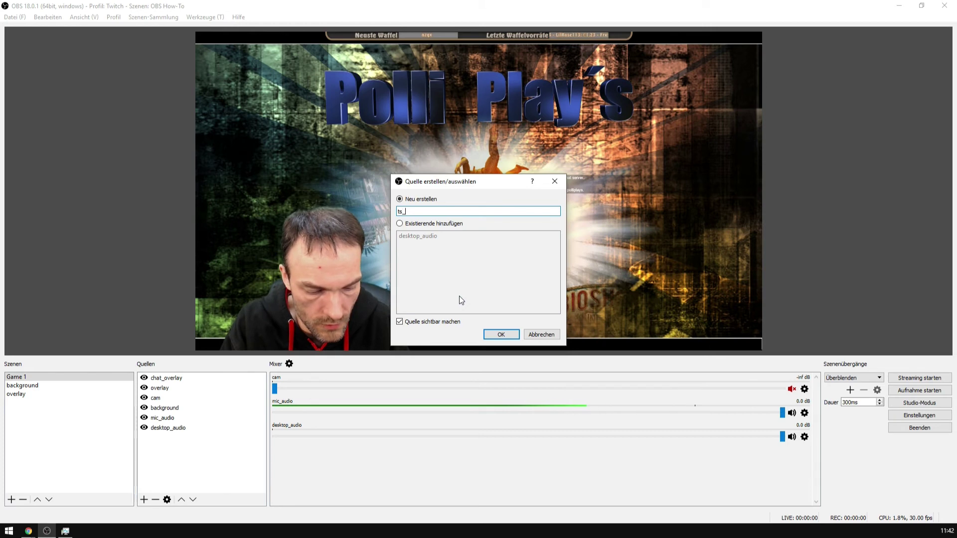
pyautogui.write('audio')
pyautogui.press('Return')
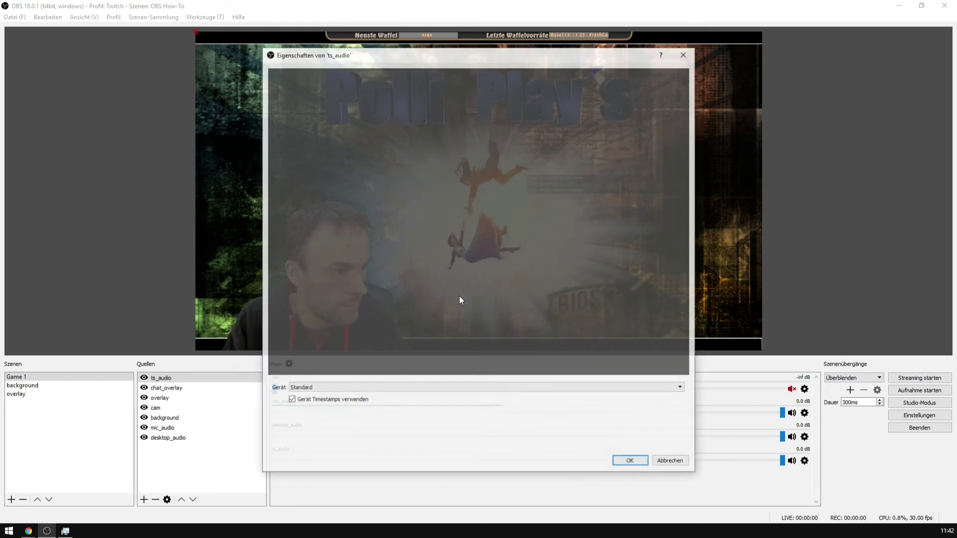
pyautogui.click(352, 388)
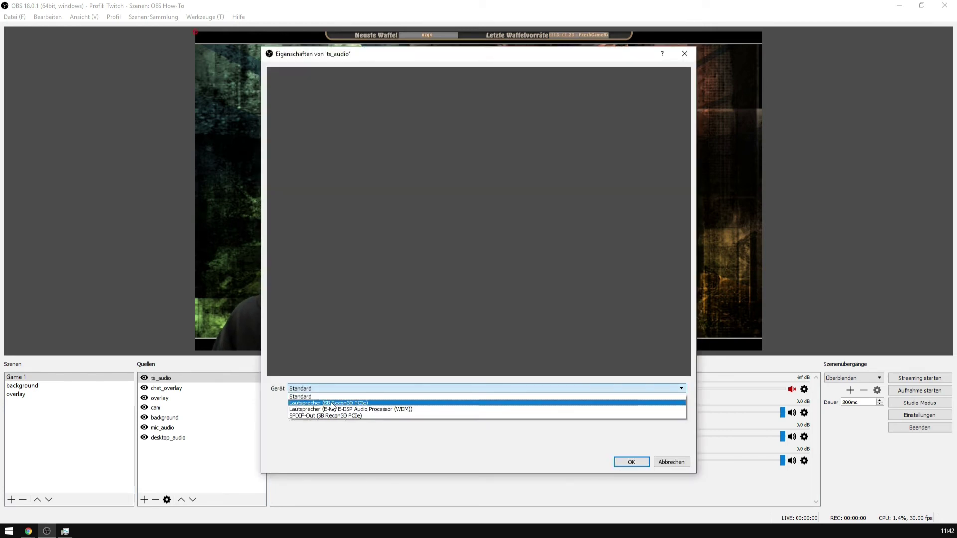
pyautogui.click(332, 403)
pyautogui.click(630, 462)
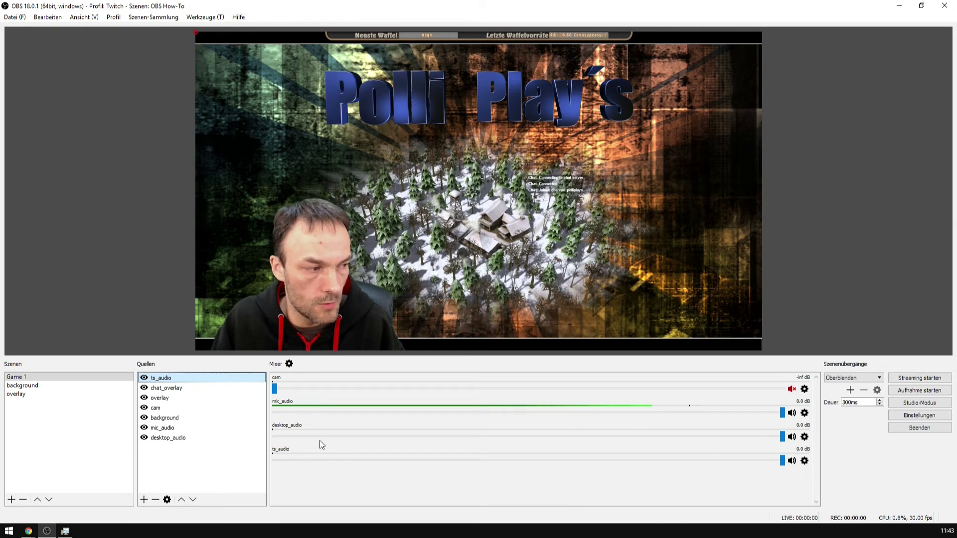
# Move ts_audio down the source order to sit between mic_audio and desktop_audio.
pyautogui.click(193, 500)
pyautogui.click(193, 499)
pyautogui.click(193, 499)
pyautogui.click(193, 499)
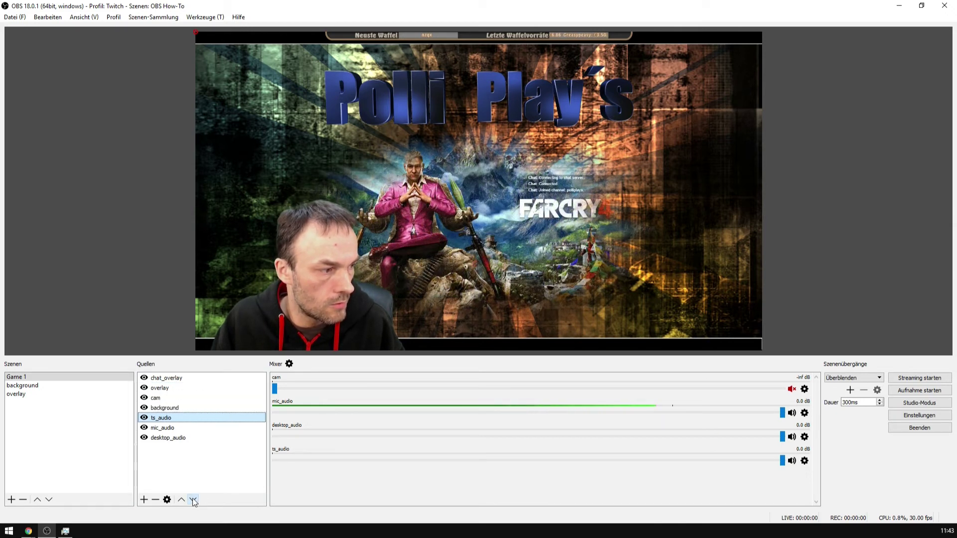
pyautogui.click(192, 499)
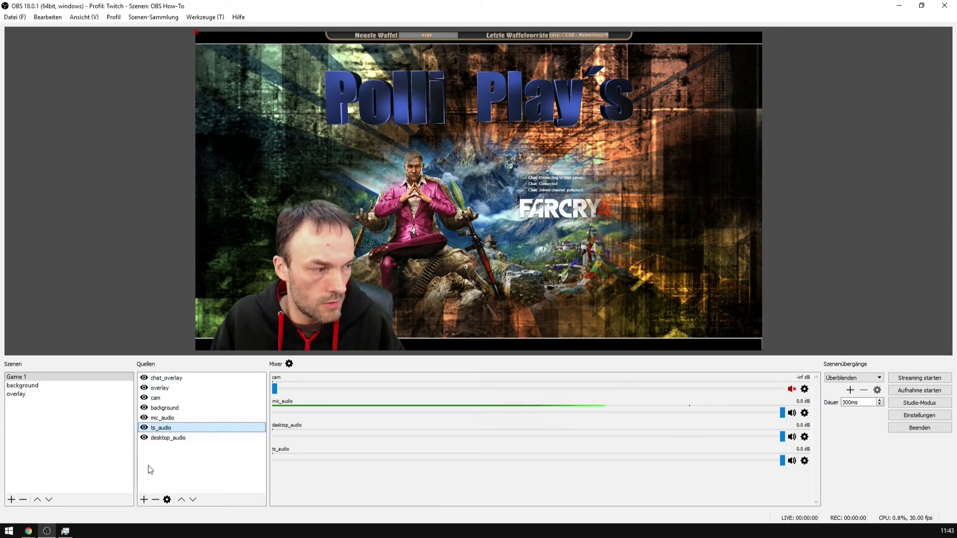
# Add a display capture source named game_monitor that records Anzeige 0: 1920x1080 @ 0,0 with the mouse cursor included.
pyautogui.click(144, 499)
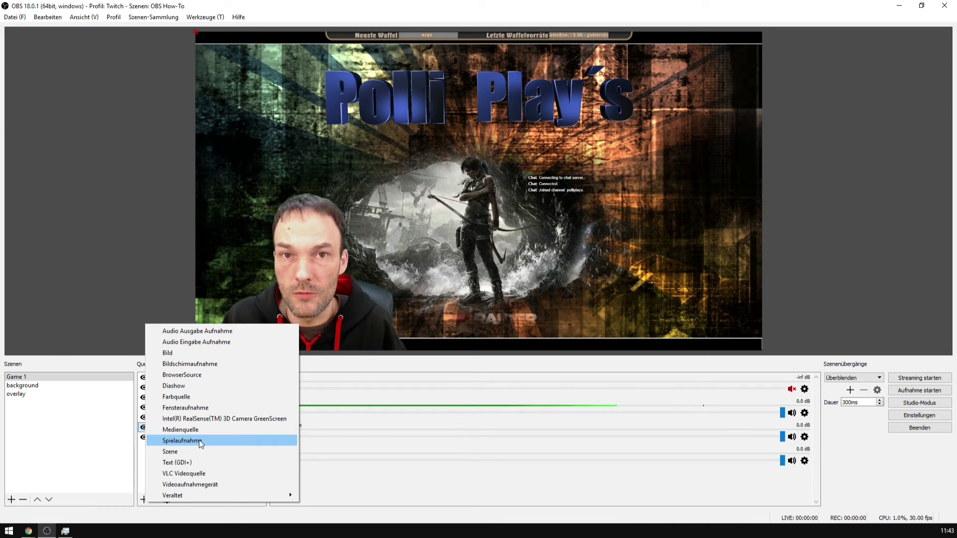
pyautogui.click(207, 368)
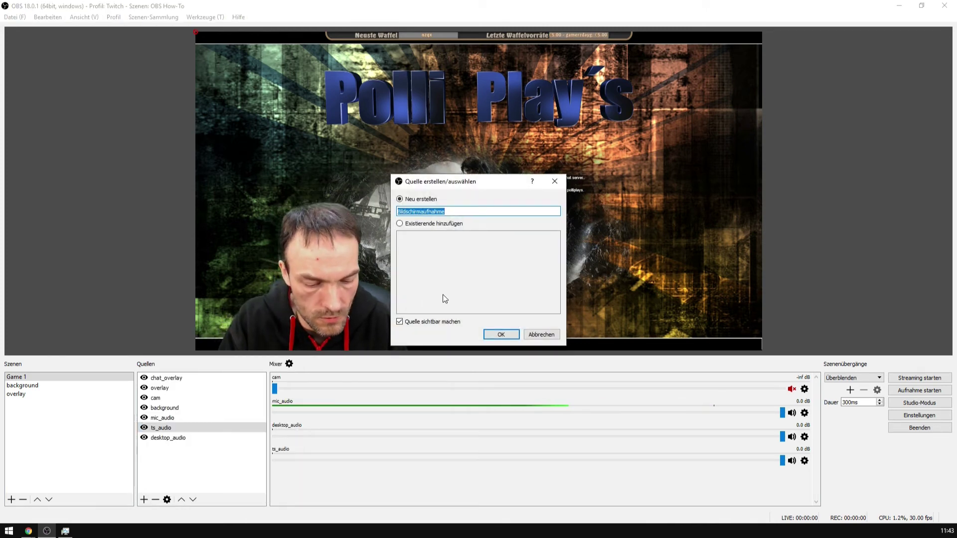
pyautogui.write('ga')
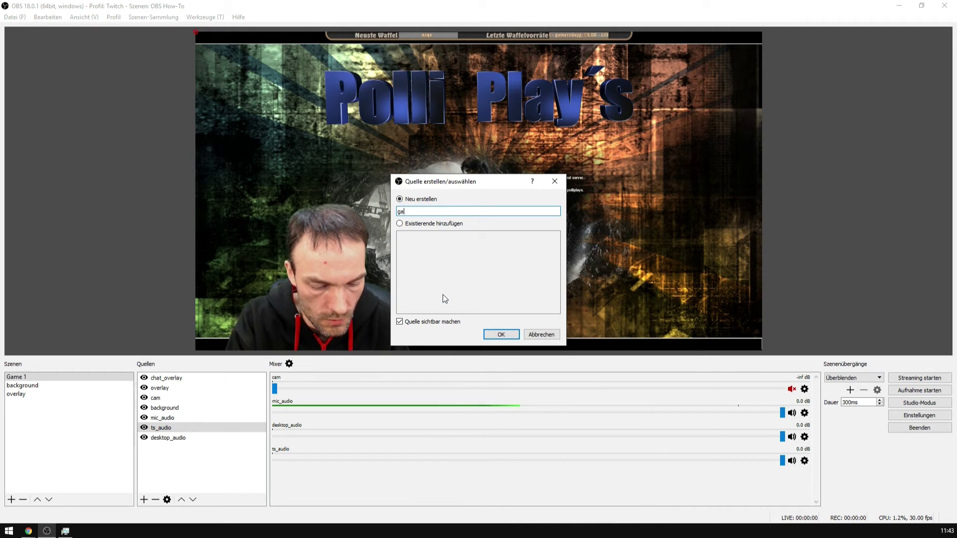
pyautogui.write('me_mo')
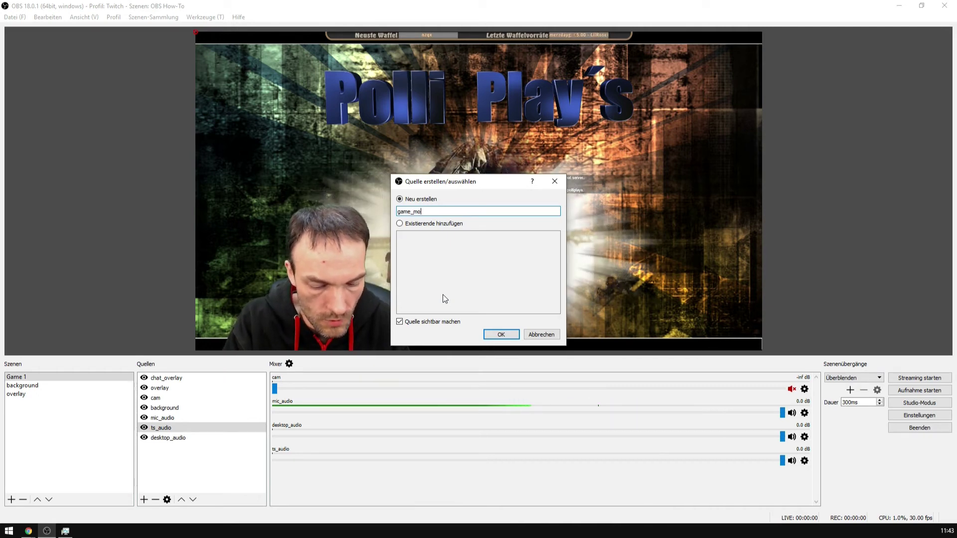
pyautogui.write('nitor')
pyautogui.press('Return')
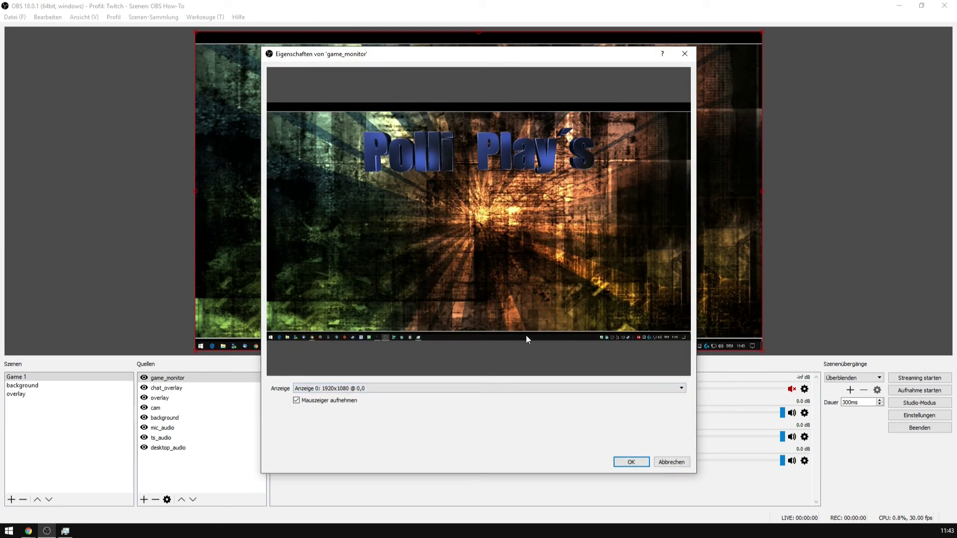
pyautogui.click(629, 463)
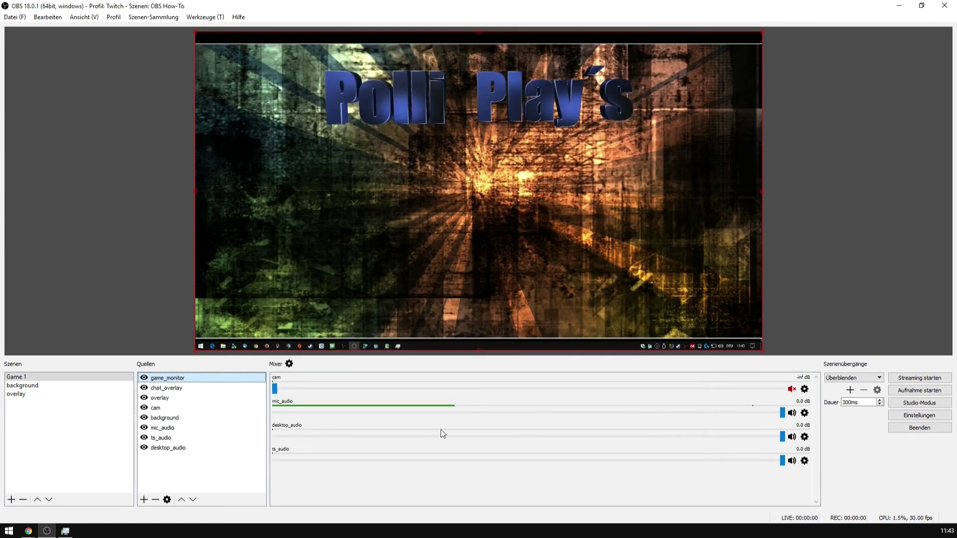
# Move game_monitor down the source order to sit between cam and background, and check the layering by hiding and showing it.
pyautogui.click(196, 499)
pyautogui.click(196, 499)
pyautogui.click(196, 499)
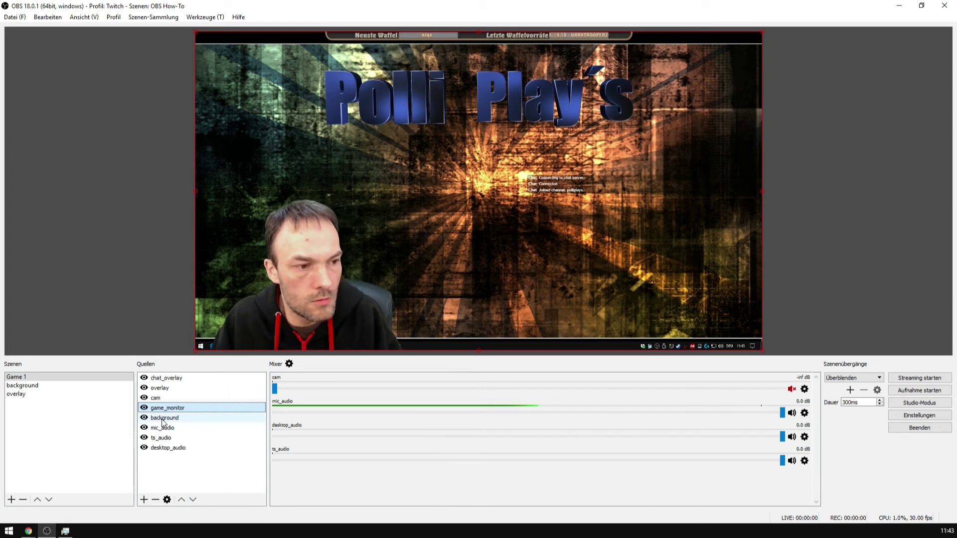
pyautogui.click(144, 408)
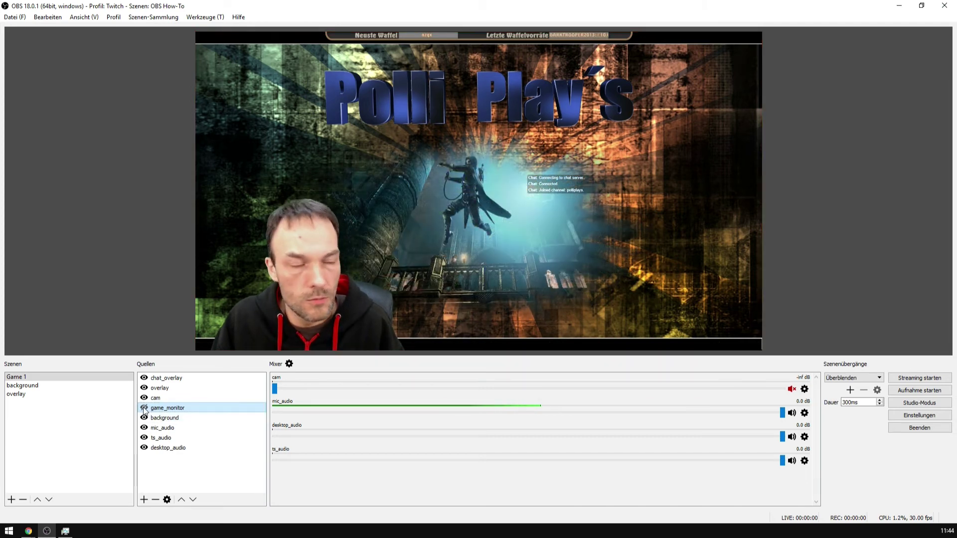
pyautogui.click(144, 408)
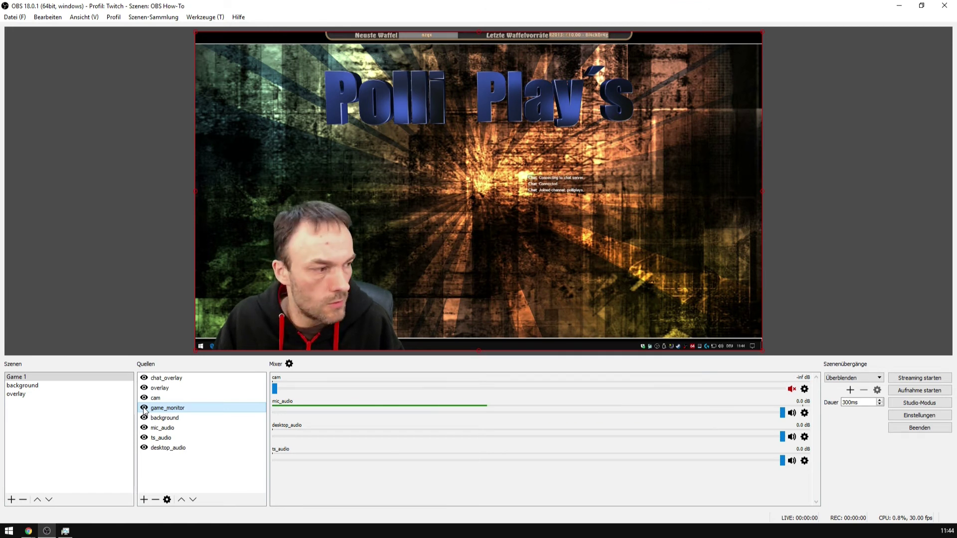
# Test the monitor capture with a game launched through Steam, allowing the Steam Client Service's changes, and hide game_monitor after quitting the game.
pyautogui.click(267, 244)
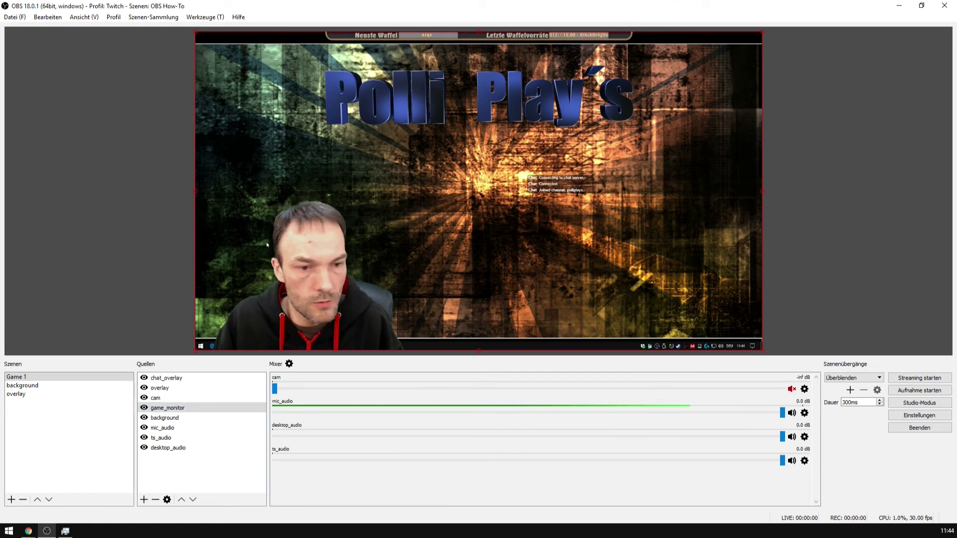
pyautogui.rightClick(679, 345)
pyautogui.click(695, 265)
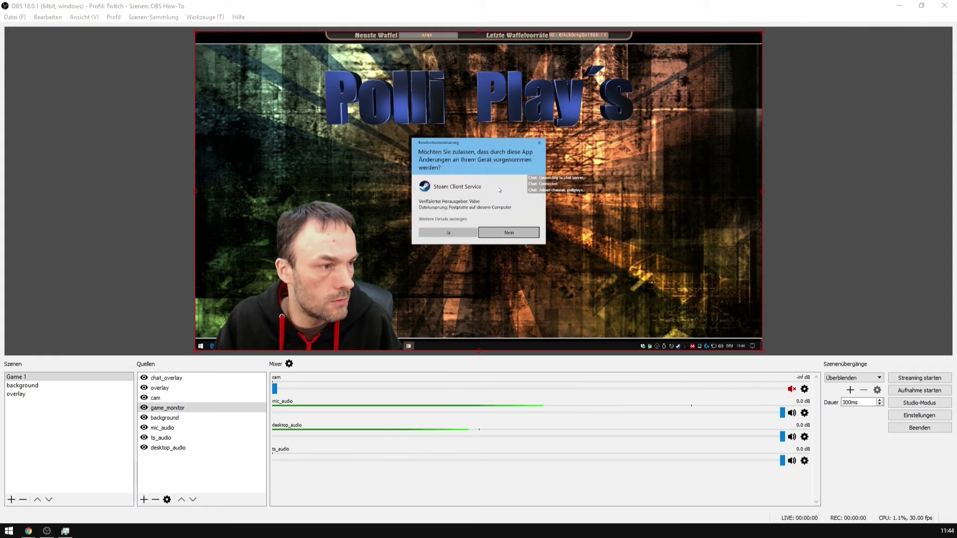
pyautogui.click(448, 232)
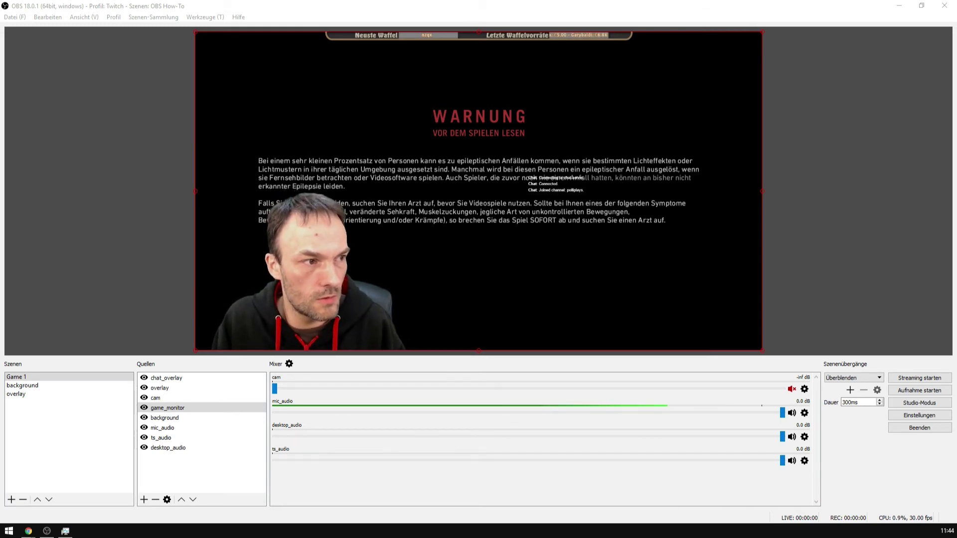
pyautogui.click(151, 183)
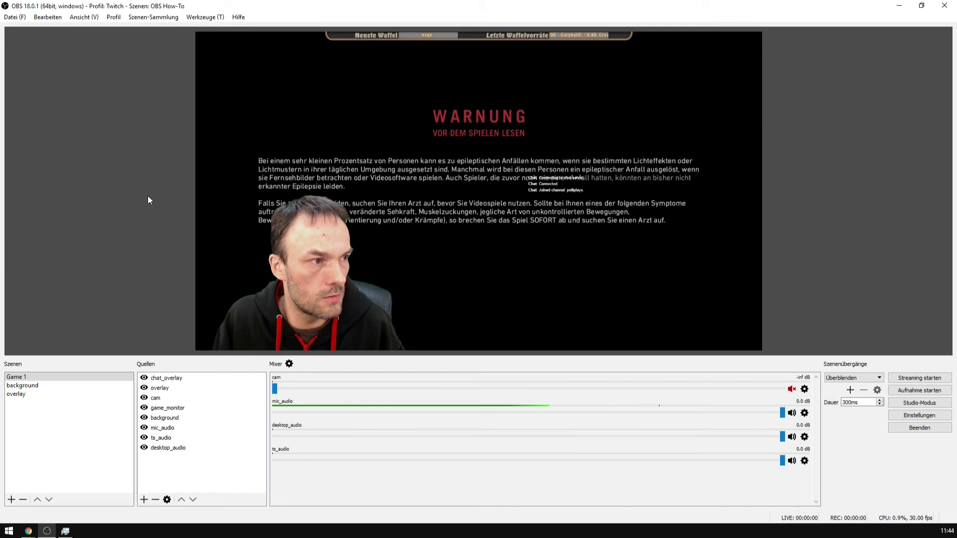
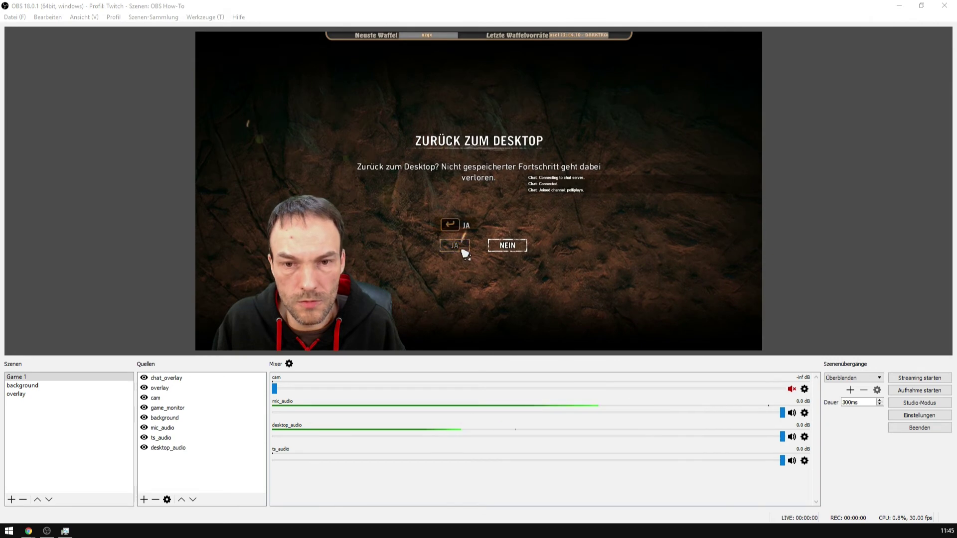
pyautogui.click(144, 407)
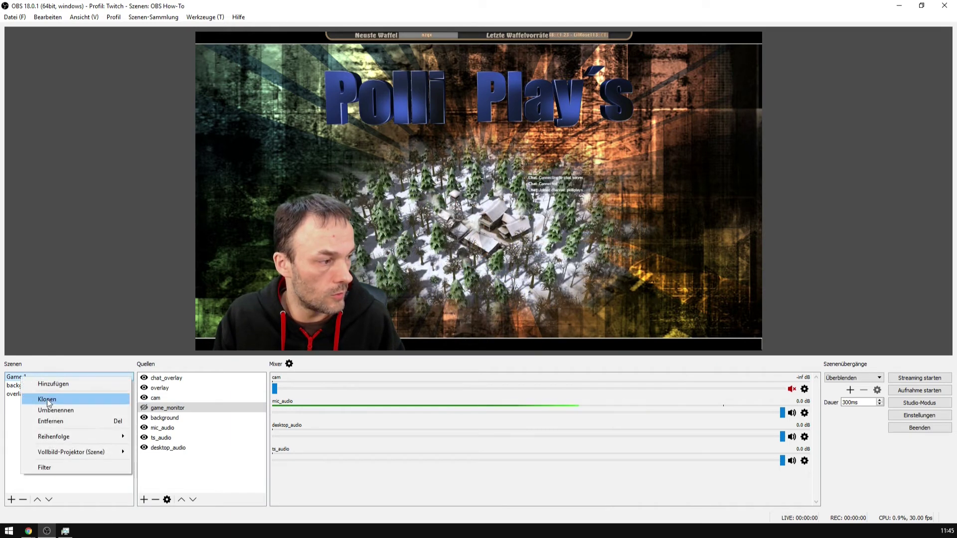
# Clone the Game 1 scene under the name Talk 3 and move it up the scene order to directly below Game 1.
pyautogui.click(48, 401)
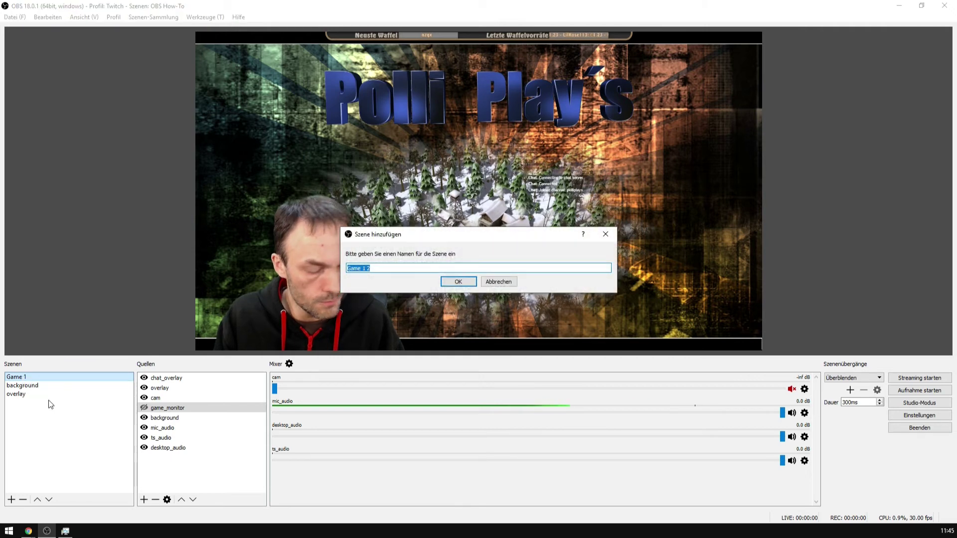
pyautogui.write('T')
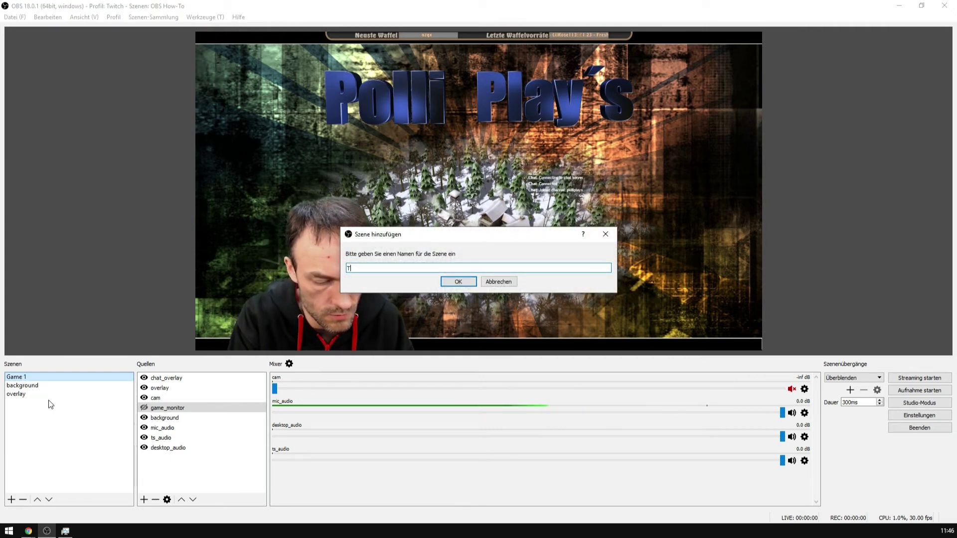
pyautogui.write('alk 3')
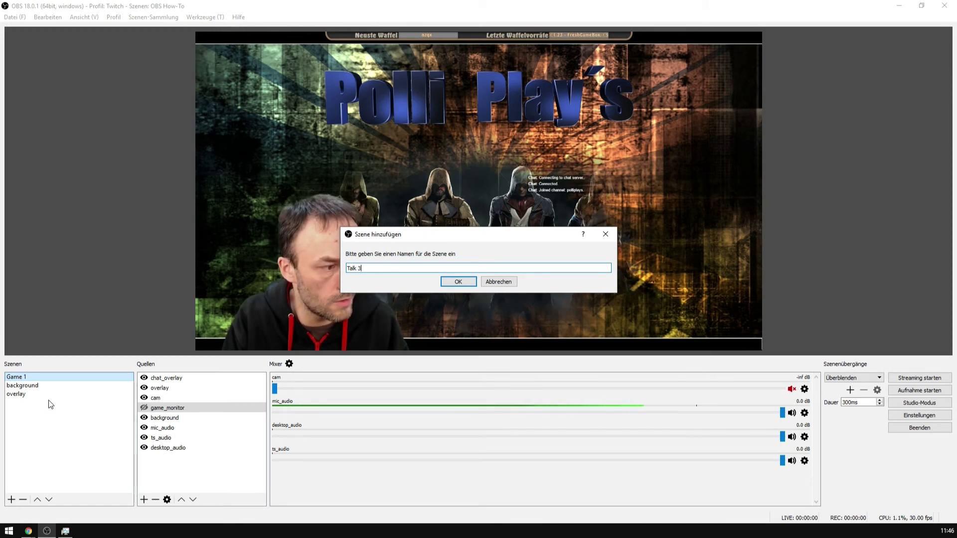
pyautogui.press('Return')
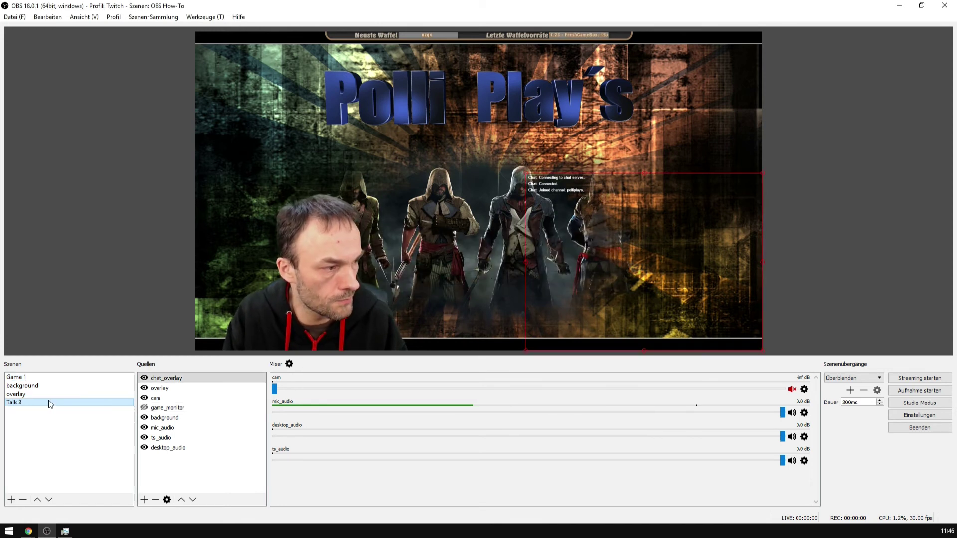
pyautogui.click(38, 500)
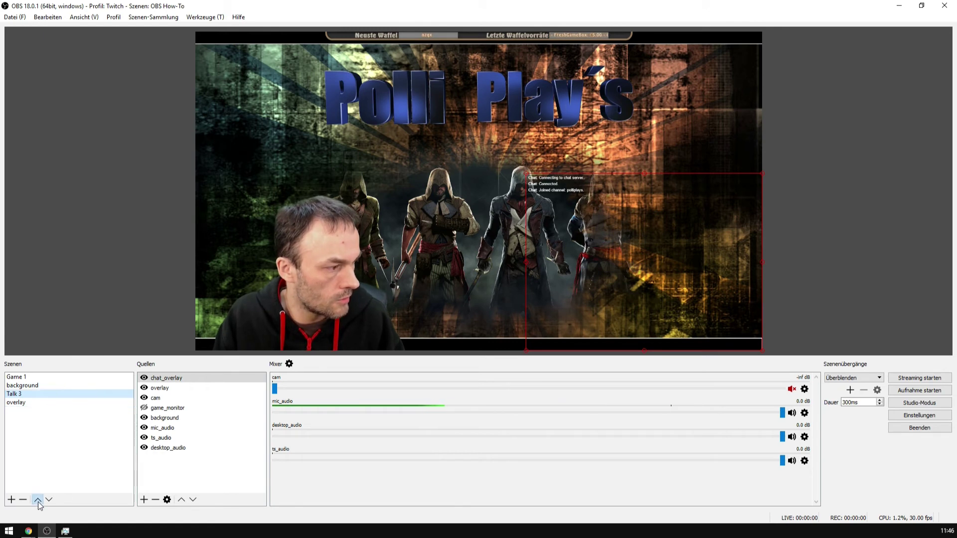
pyautogui.click(37, 500)
# Clone the Game 1 scene under the name Pause 2 and move it up the scene order above the background scene.
pyautogui.rightClick(21, 377)
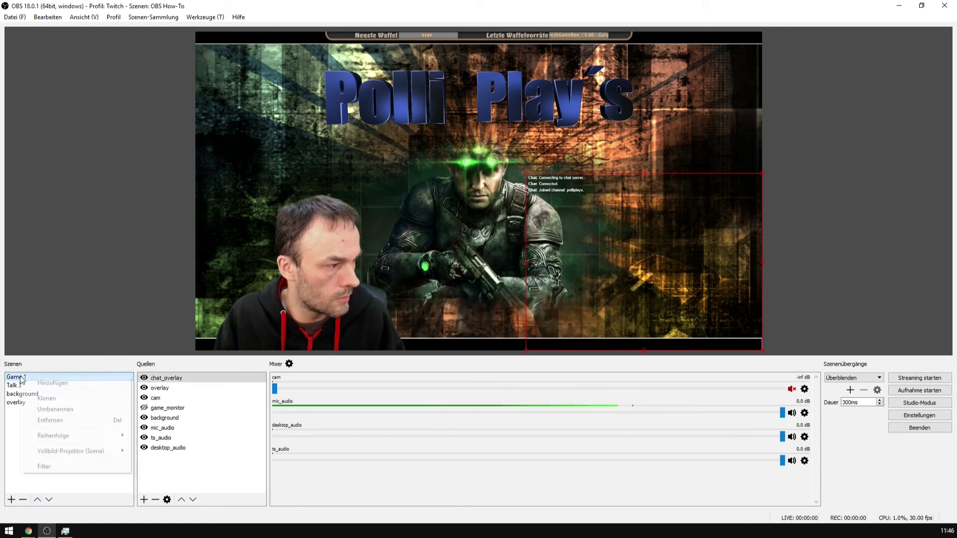
pyautogui.click(46, 399)
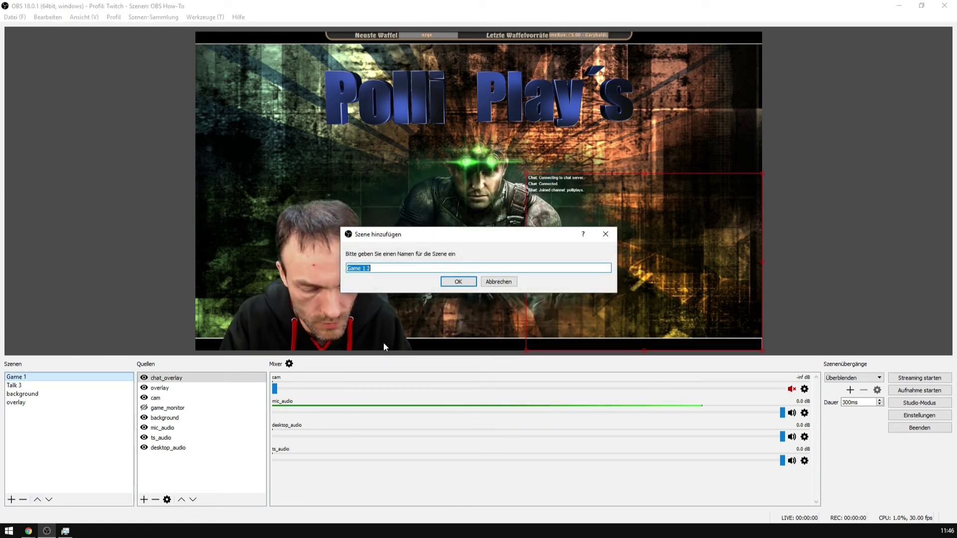
pyautogui.write('P')
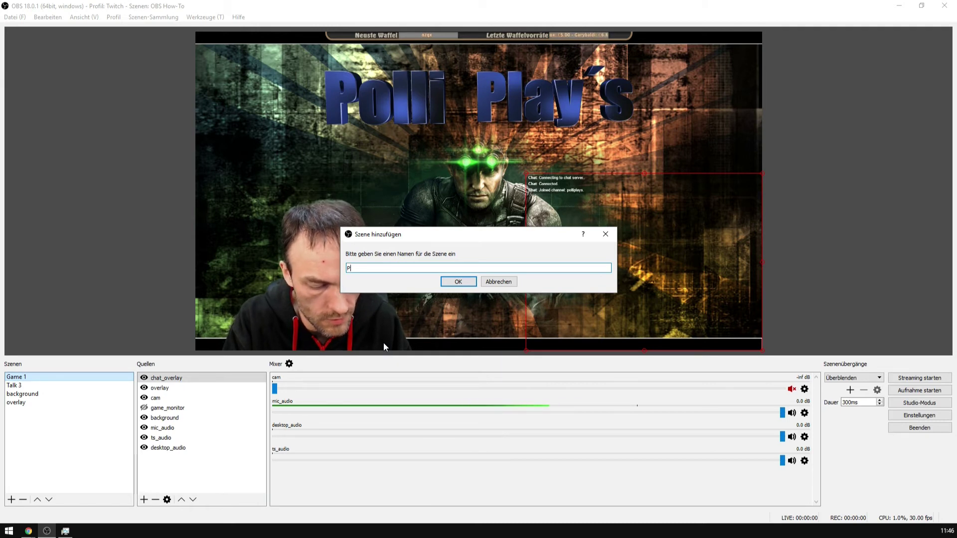
pyautogui.write('ause 2')
pyautogui.press('Return')
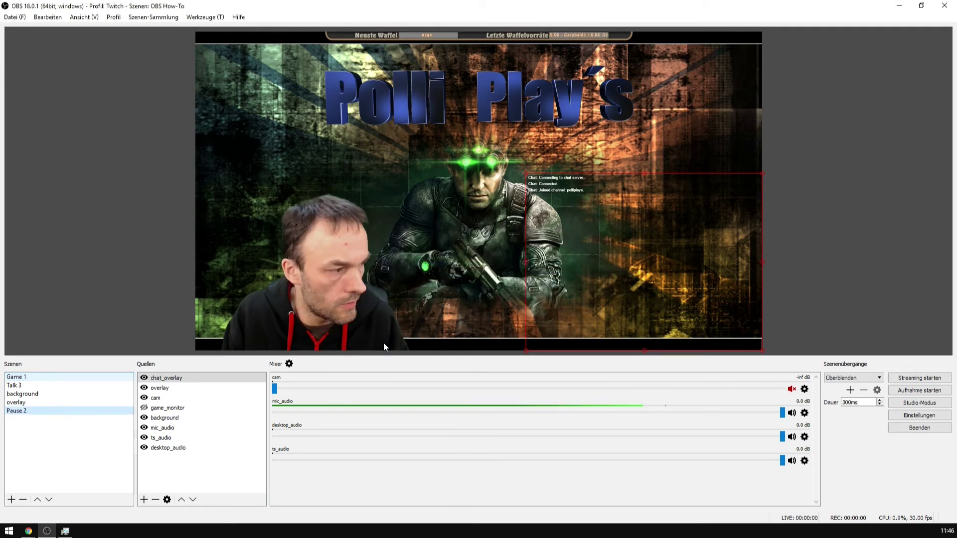
pyautogui.click(37, 499)
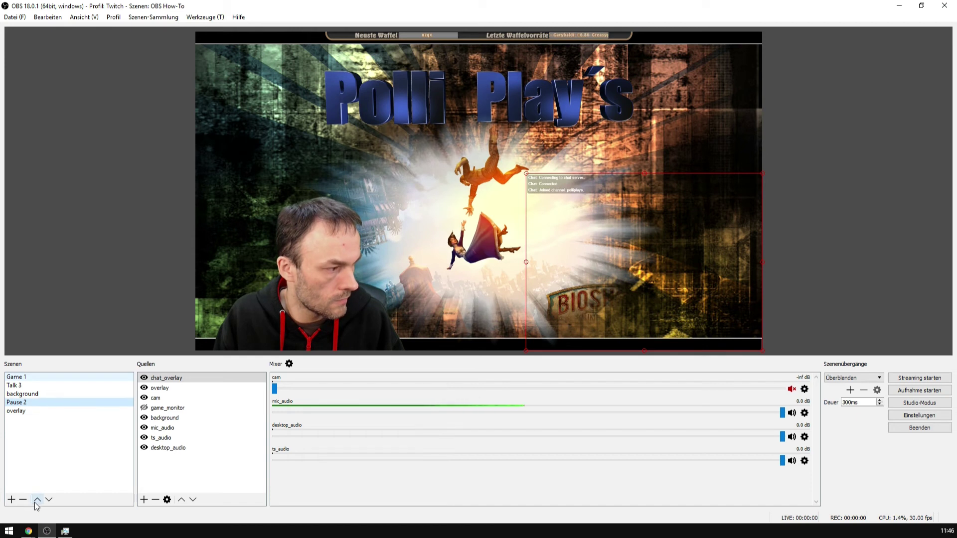
pyautogui.click(38, 499)
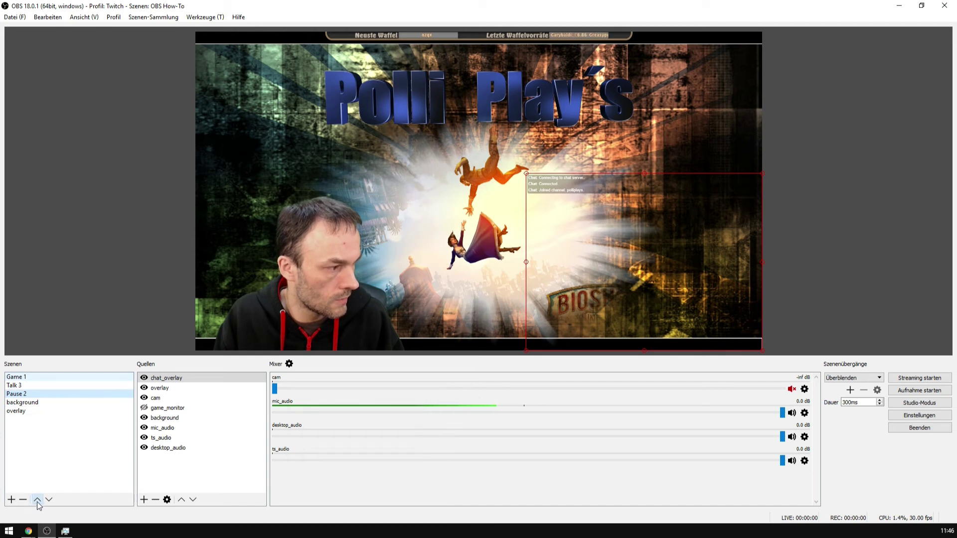
# Switch between the Game 1 and Talk 3 scenes to compare their previews, ending on Game 1.
pyautogui.click(17, 377)
pyautogui.click(18, 394)
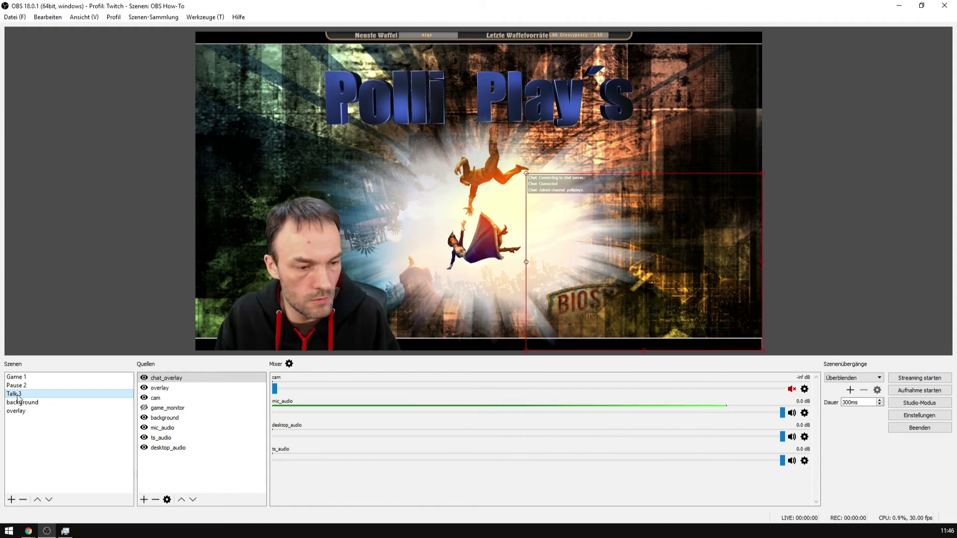
pyautogui.click(139, 202)
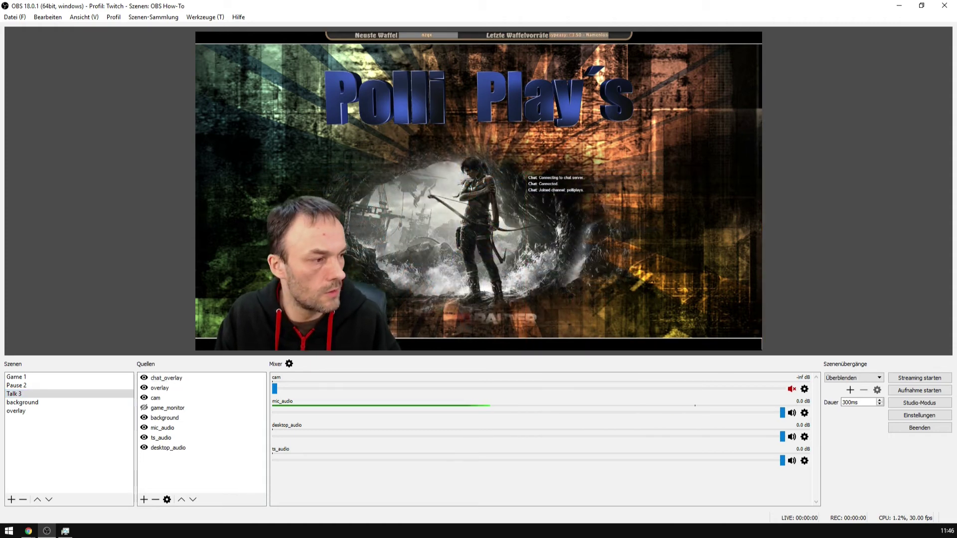
pyautogui.click(16, 377)
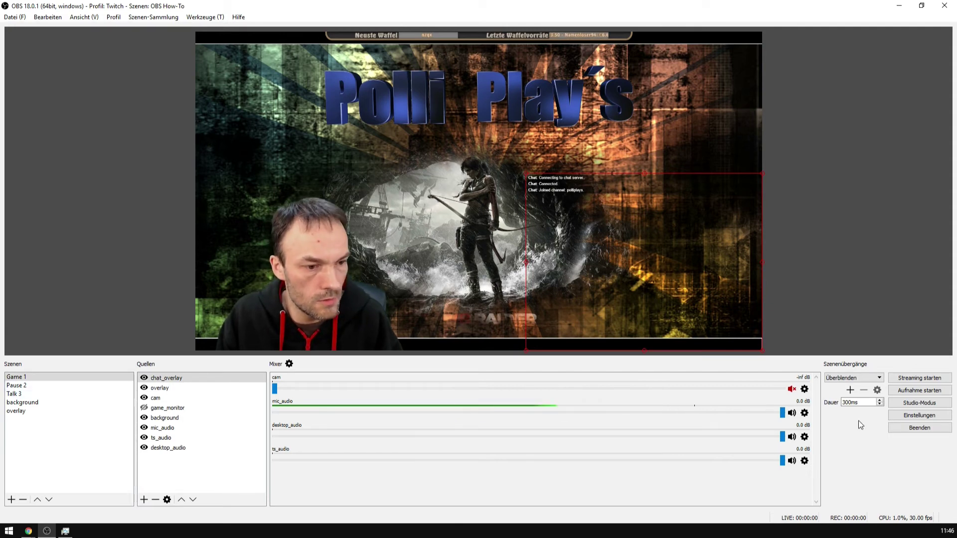
# Assign scene-switch hotkeys to Pause 2 (STRG + ALT + numpad plus) and Talk 3, and test them by switching to each scene.
pyautogui.click(919, 415)
pyautogui.click(269, 225)
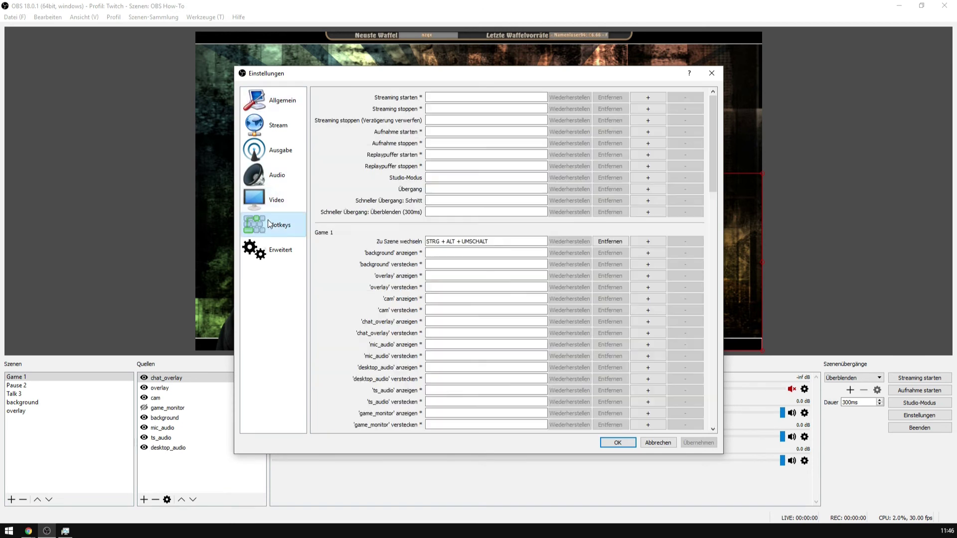
pyautogui.scroll(-8, 348, 249)
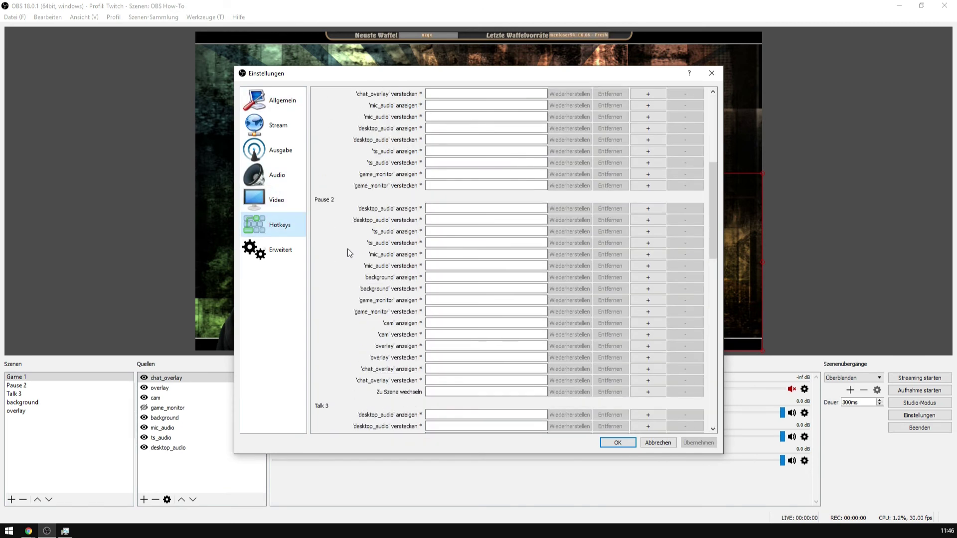
pyautogui.click(446, 391)
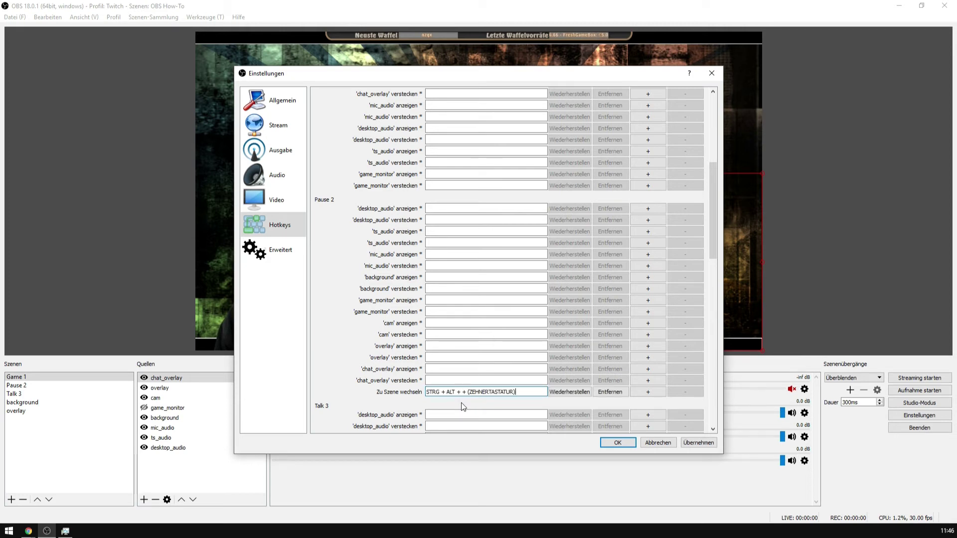
pyautogui.scroll(-8, 408, 401)
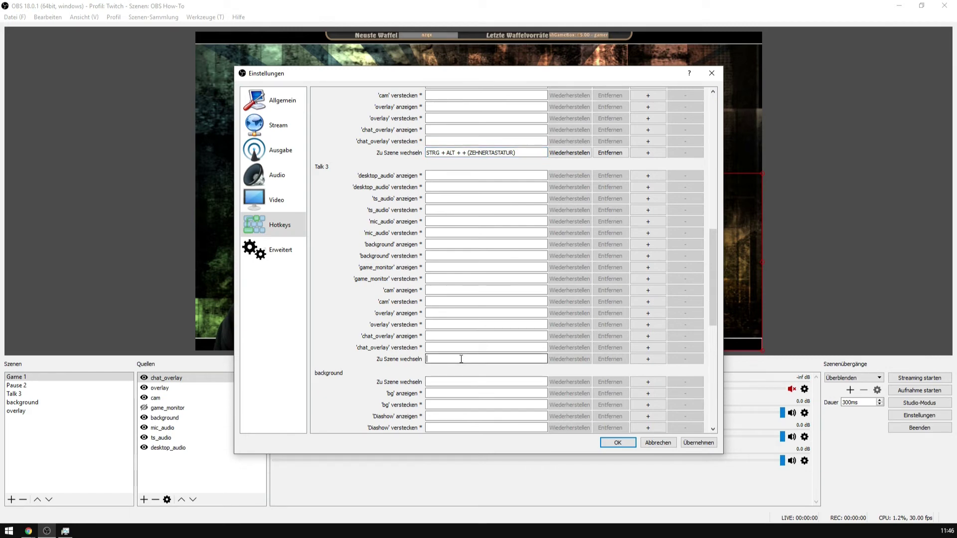
pyautogui.click(618, 443)
pyautogui.press('ctrl+alt+KP_Add')
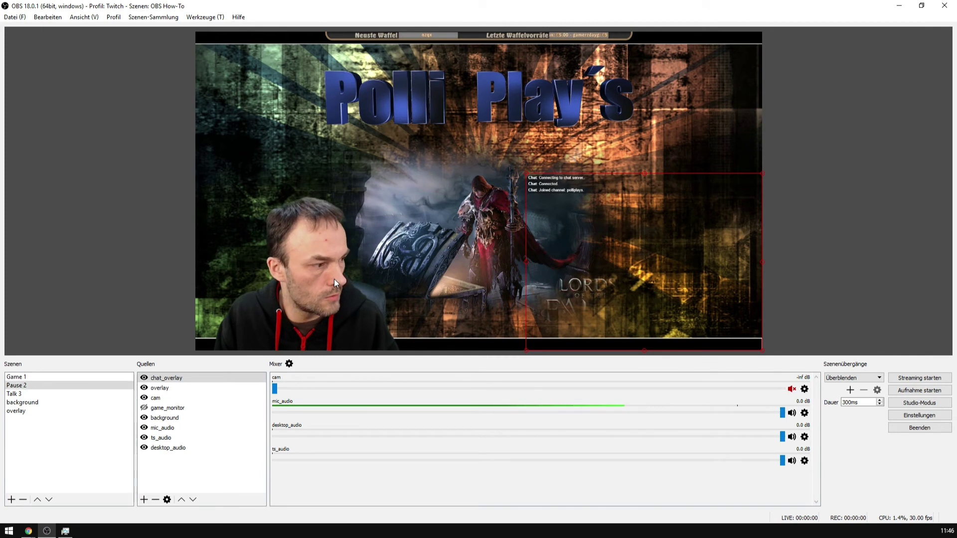
pyautogui.press('ctrl+alt+KP_Add')
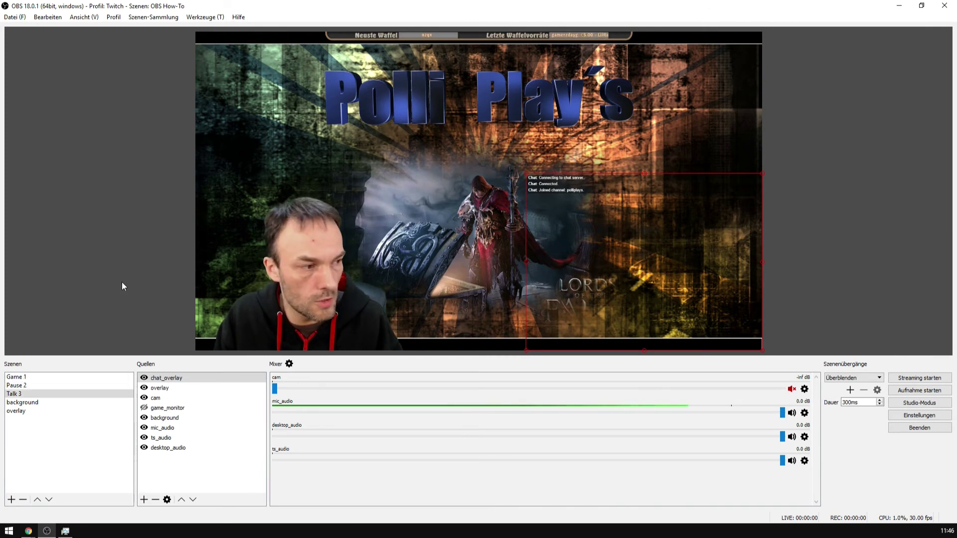
# Hide the mic_audio and cam sources in the Pause 2 scene.
pyautogui.click(19, 386)
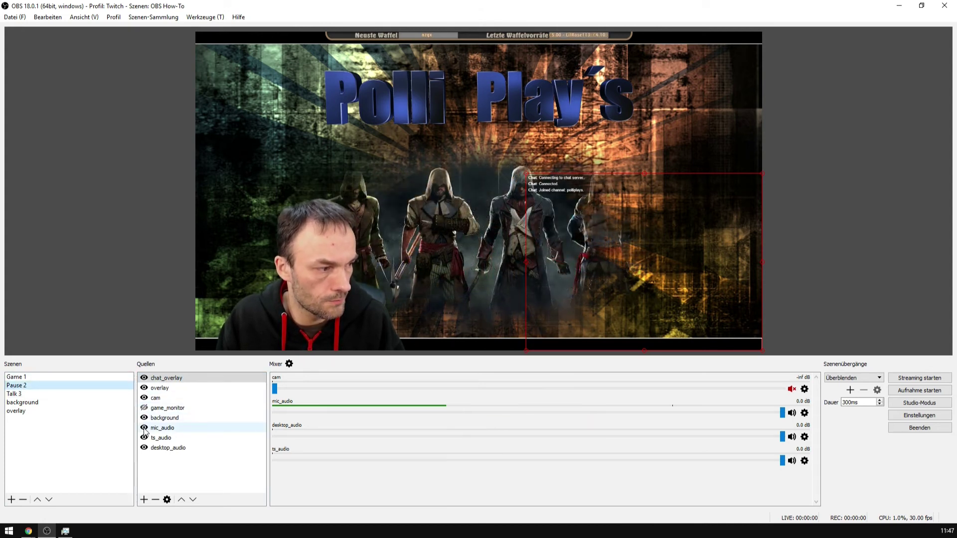
pyautogui.click(144, 428)
pyautogui.click(144, 398)
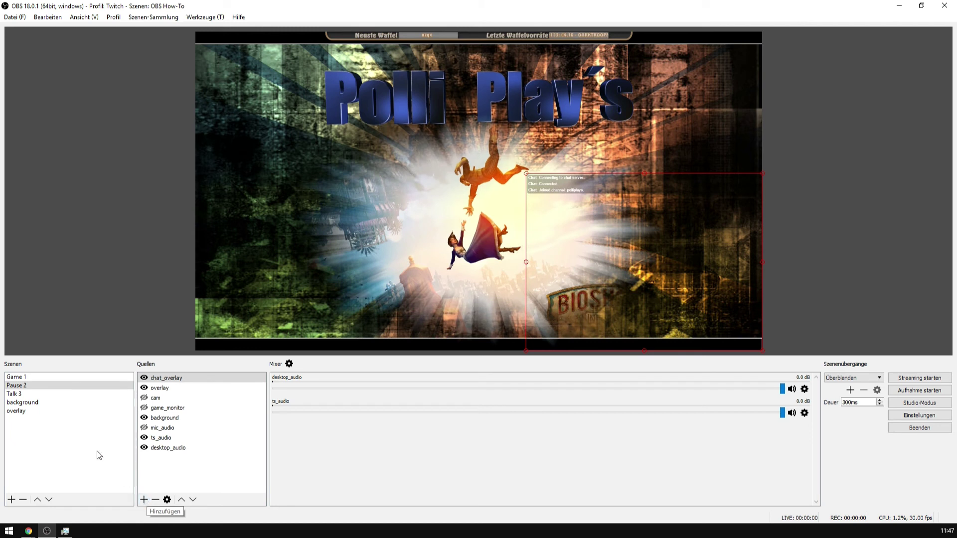
pyautogui.click(144, 499)
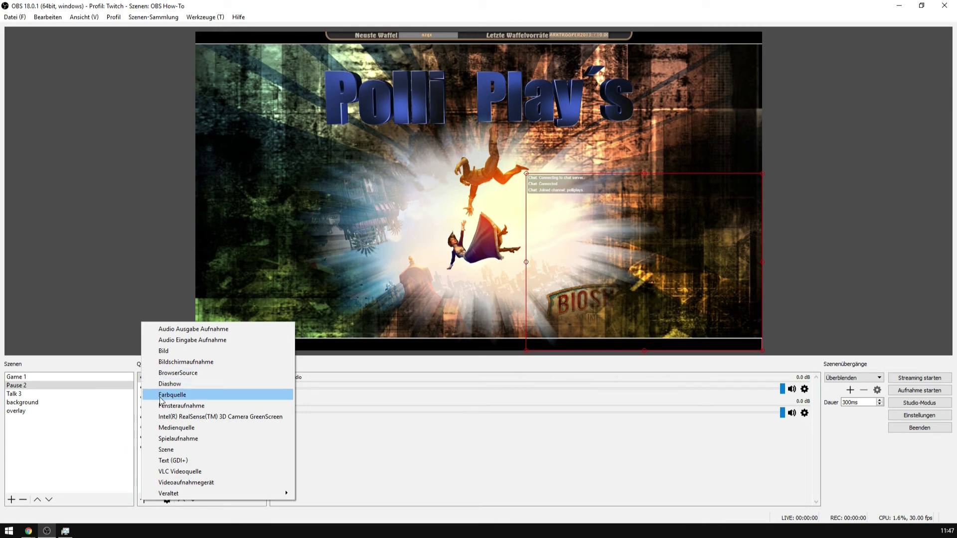
pyautogui.click(75, 434)
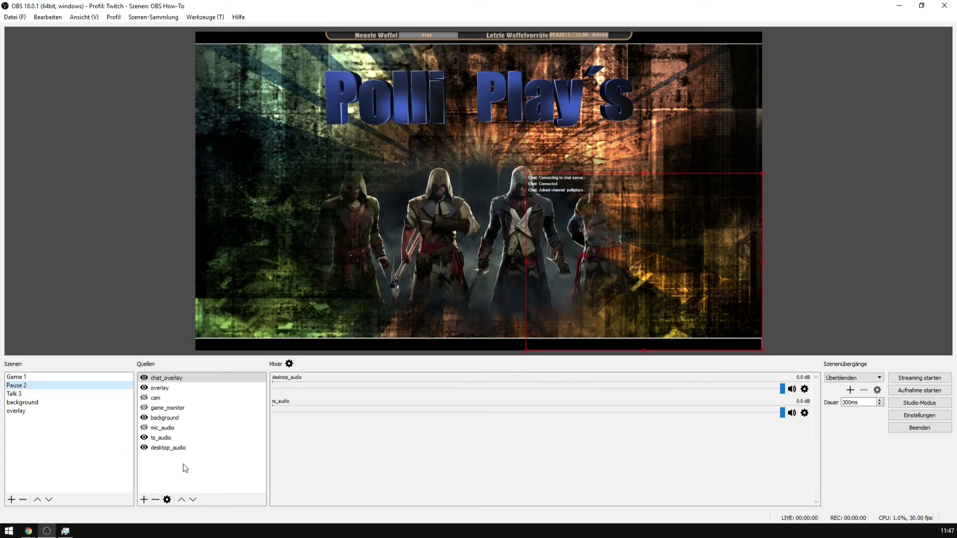
# Copy the chat page URL from the chat_overlay source's properties, leaving its settings unchanged.
pyautogui.doubleClick(166, 378)
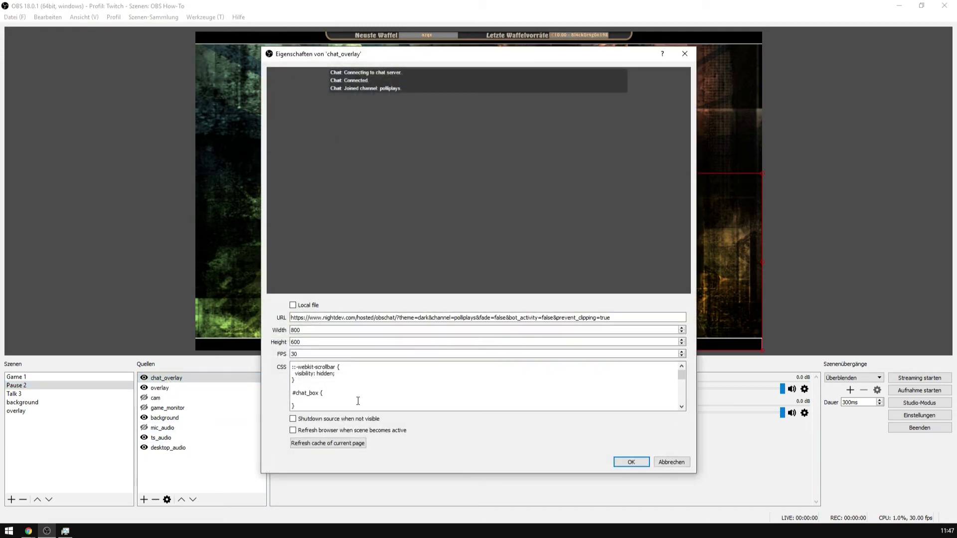
pyautogui.moveTo(610, 317); pyautogui.dragTo(397, 312)
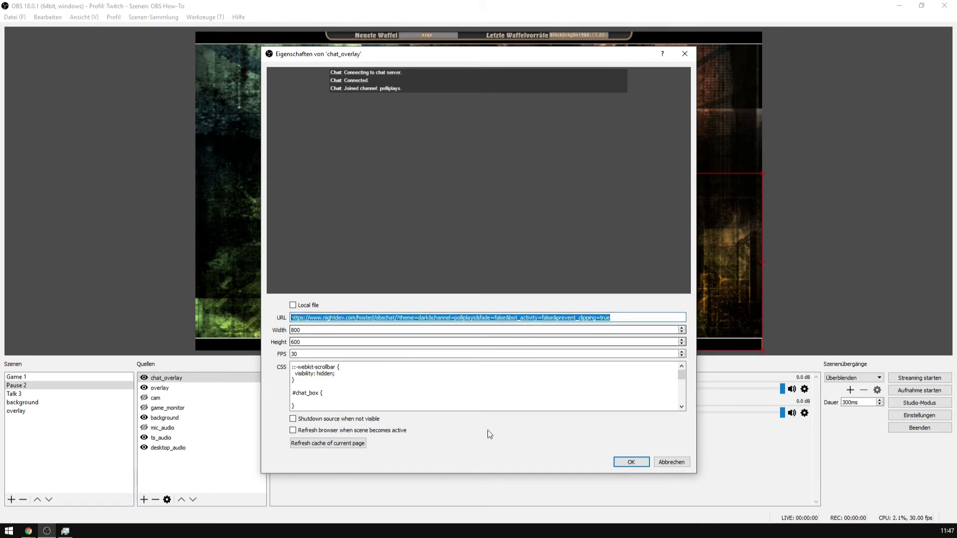
pyautogui.click(672, 461)
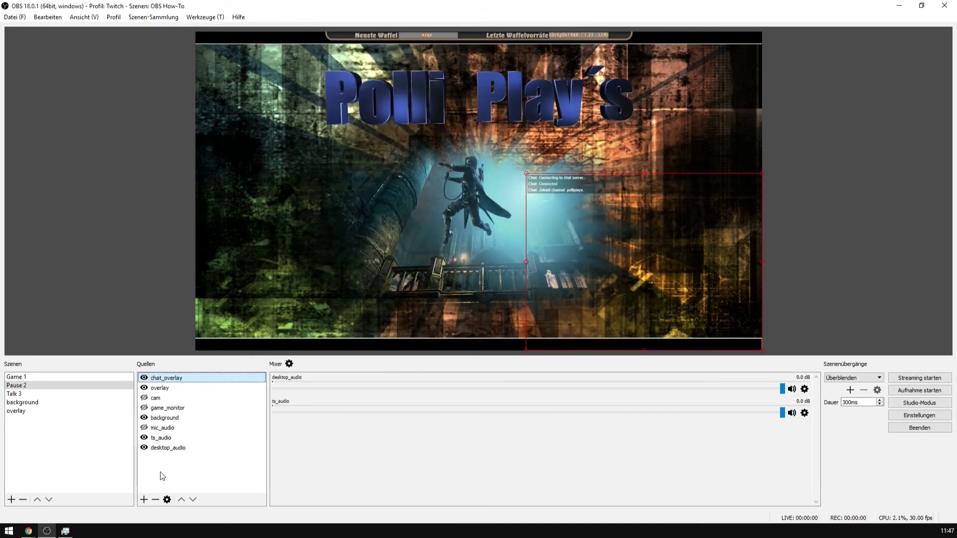
# Add a new browser source named chat_overlay_small to the Pause 2 scene.
pyautogui.click(145, 499)
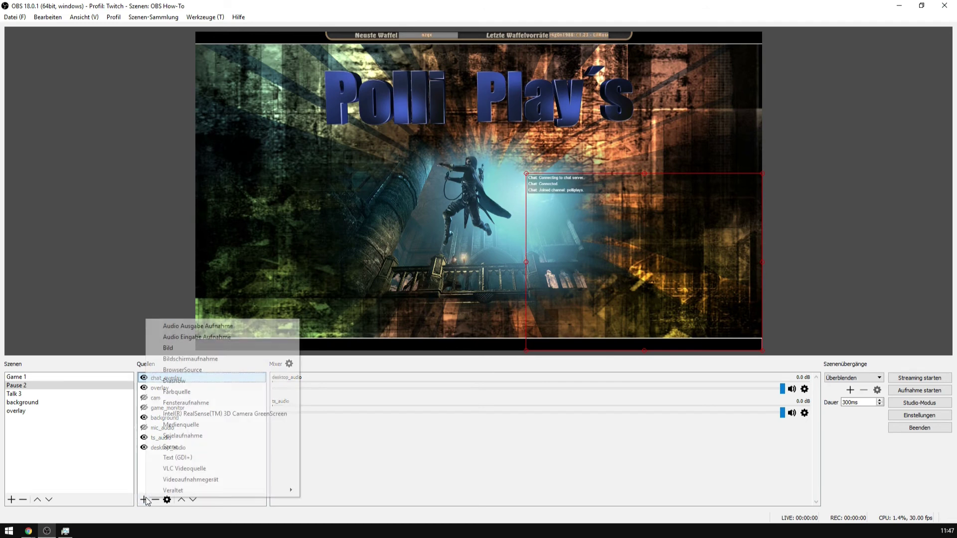
pyautogui.click(193, 373)
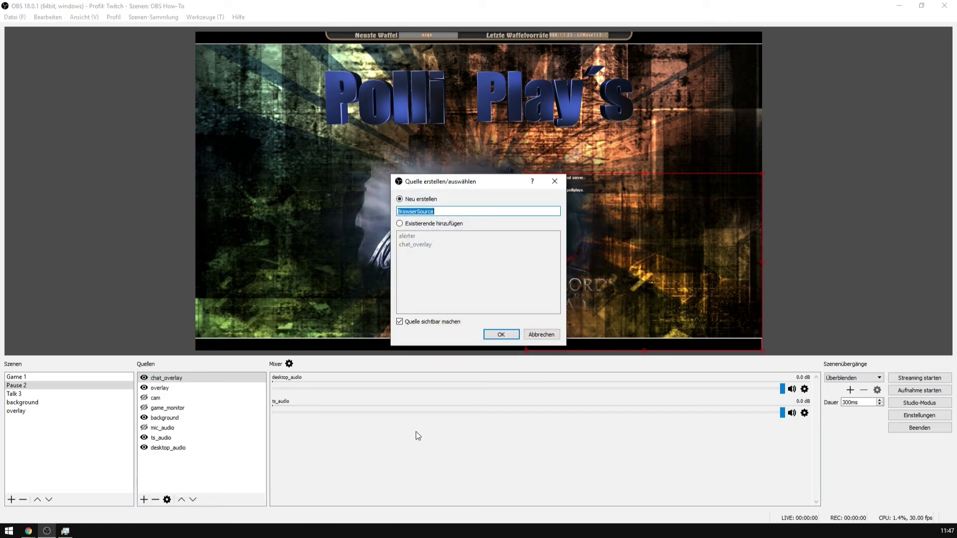
pyautogui.write('chat_overlay_small')
pyautogui.press('Return')
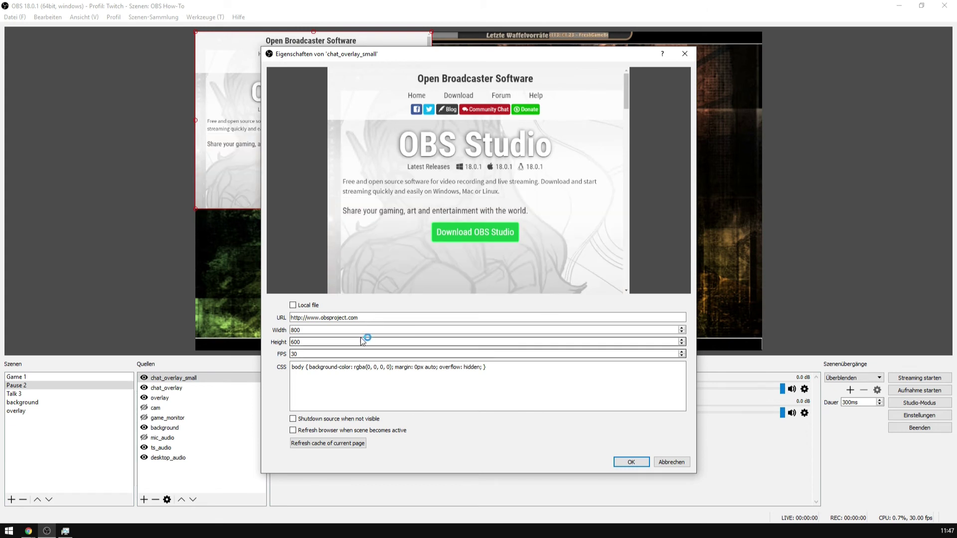
# Give chat_overlay_small the copied nightdev.com chat URL, width 400 and height 200, and place it in the canvas's lower-right corner.
pyautogui.moveTo(362, 318); pyautogui.dragTo(270, 326)
pyautogui.write('https://www.nightdev.com/hosted/obschat/?theme=dark&channel=polliplays&fade=false&bot_activity=false&prevent_clipping=true')
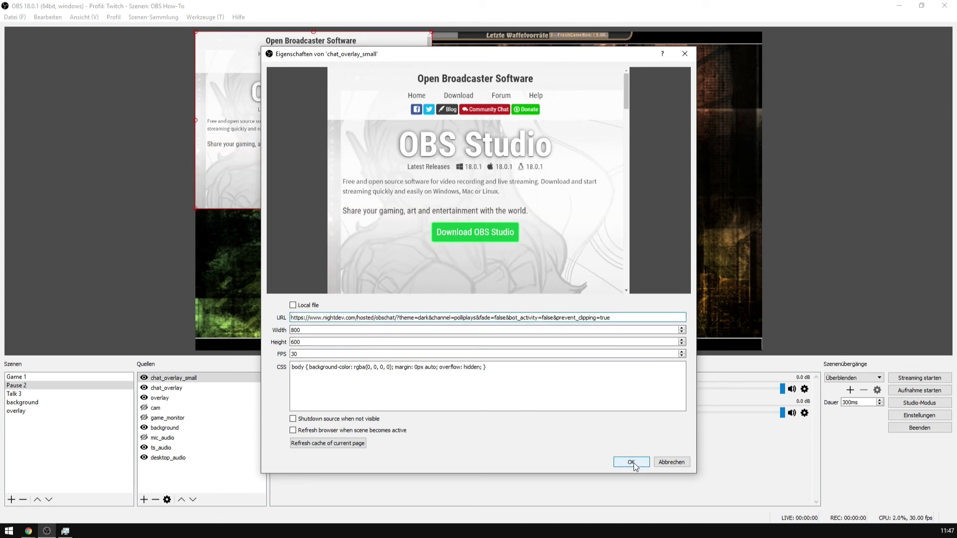
pyautogui.press('Tab')
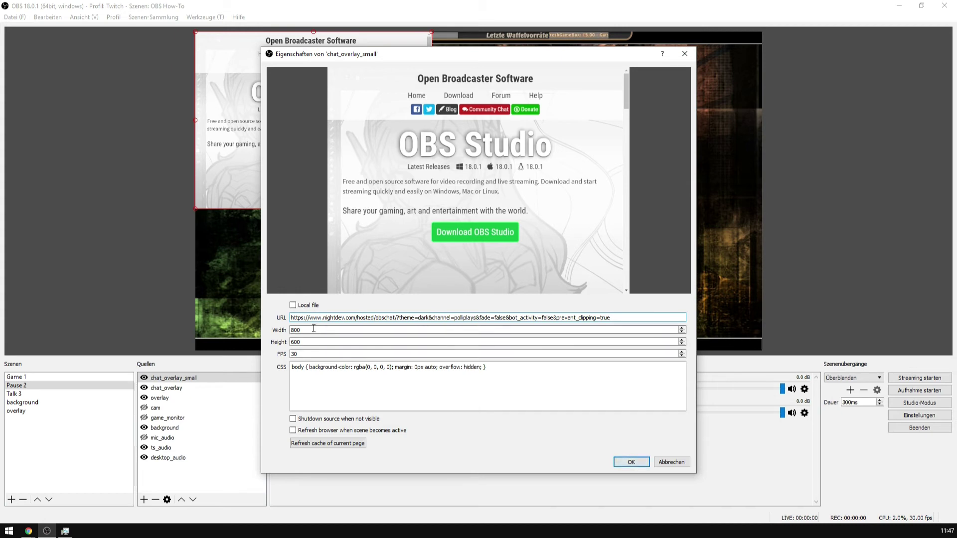
pyautogui.write('400')
pyautogui.press('Tab')
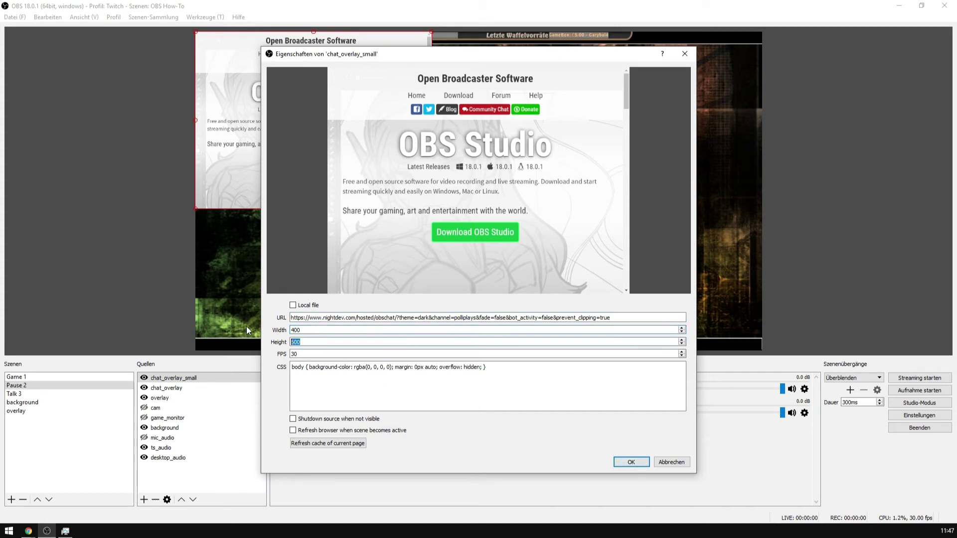
pyautogui.write('200')
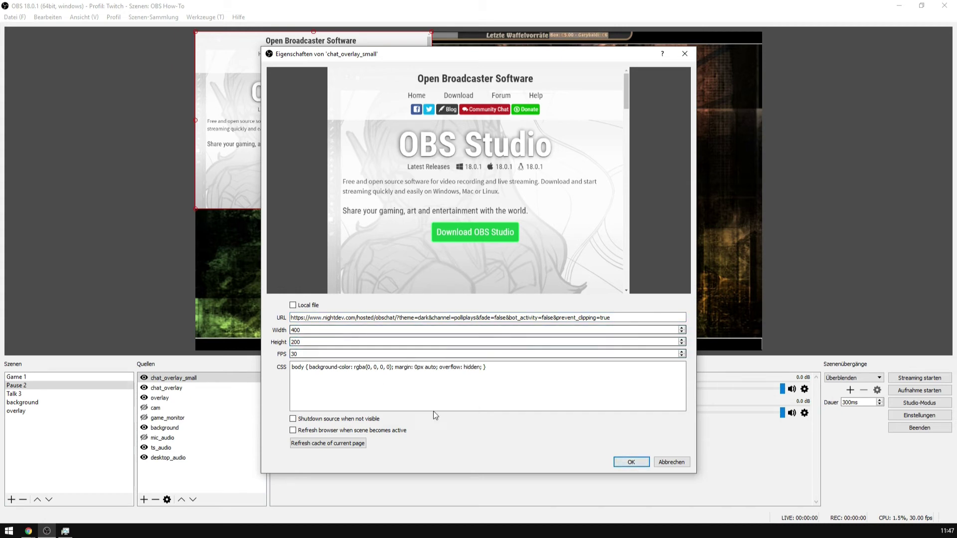
pyautogui.press('Return')
pyautogui.moveTo(279, 103); pyautogui.dragTo(709, 330)
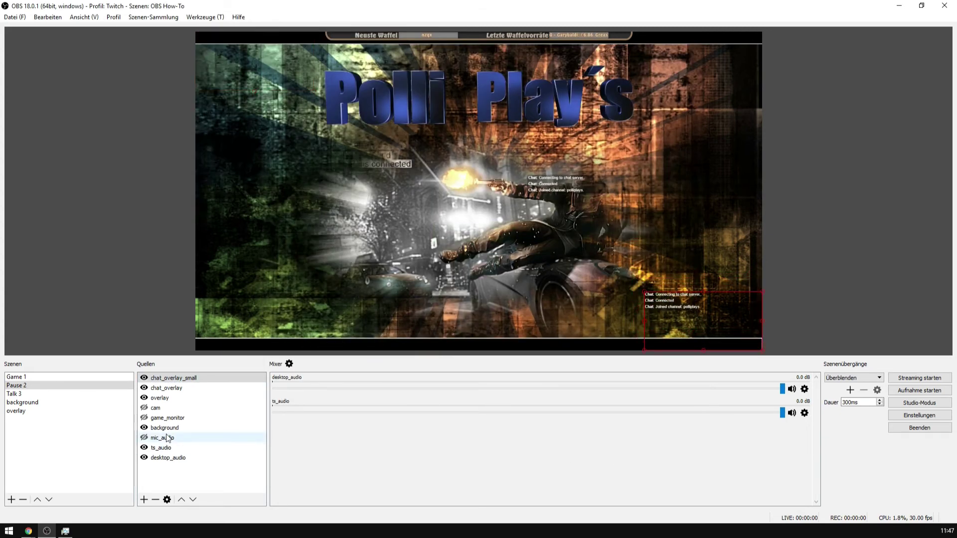
# Rename the chat_overlay source as chat_overlay_big.
pyautogui.click(166, 393)
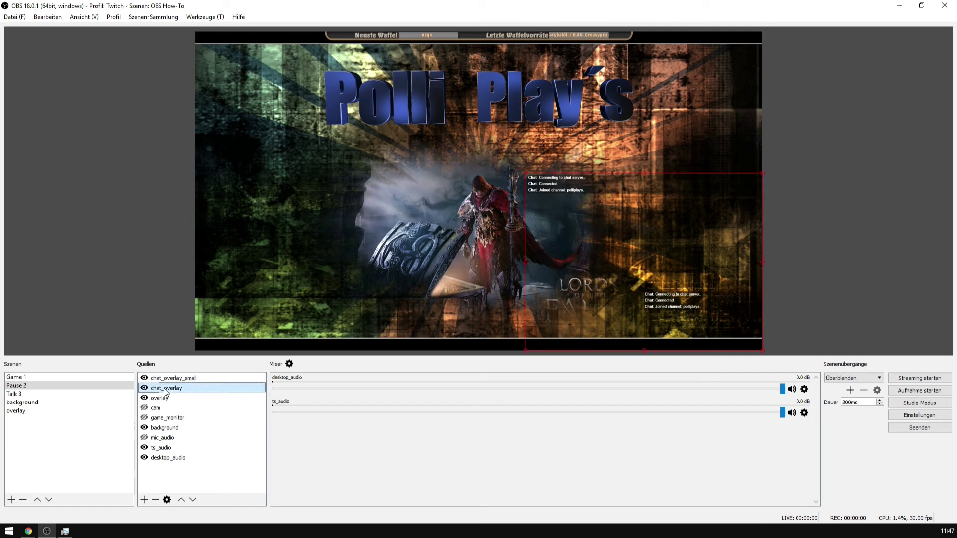
pyautogui.rightClick(165, 389)
pyautogui.click(202, 407)
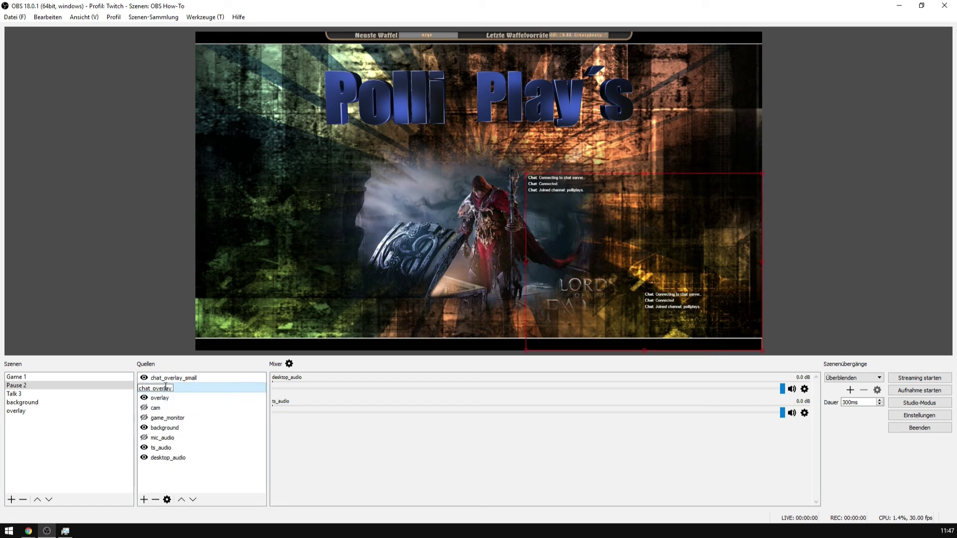
pyautogui.write('_big')
pyautogui.press('Return')
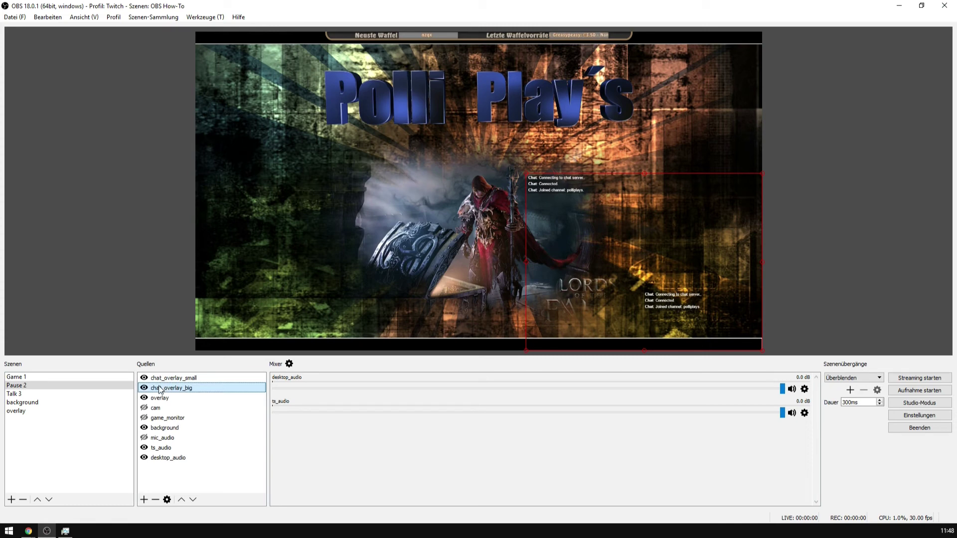
# Copy the custom CSS from chat_overlay_big and replace the CSS of chat_overlay_small with it.
pyautogui.doubleClick(161, 386)
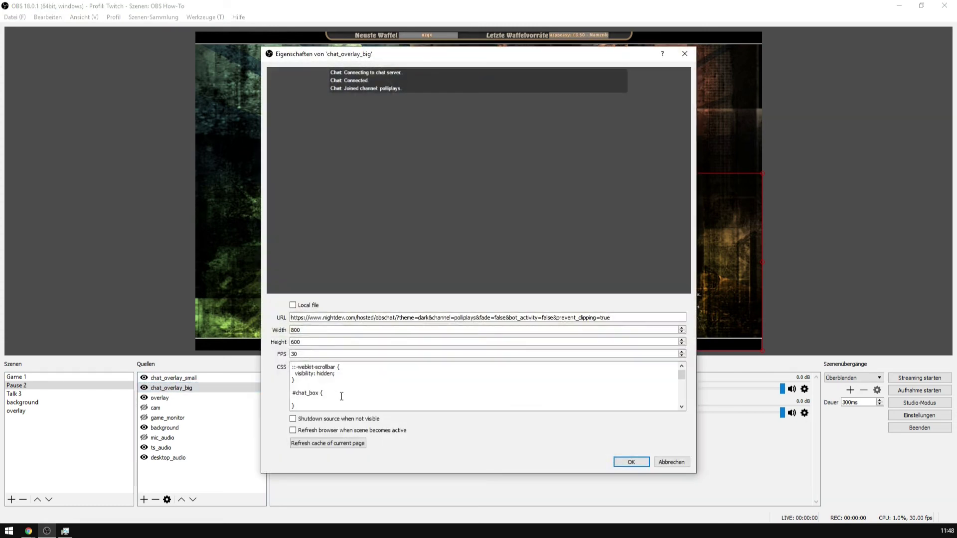
pyautogui.click(338, 397)
pyautogui.hotkey('ctrl', 'a')
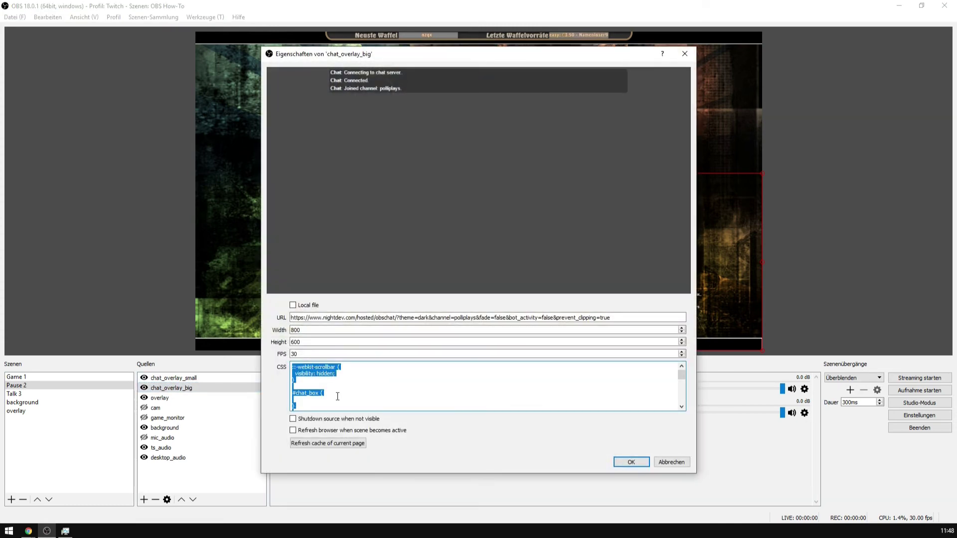
pyautogui.click(671, 462)
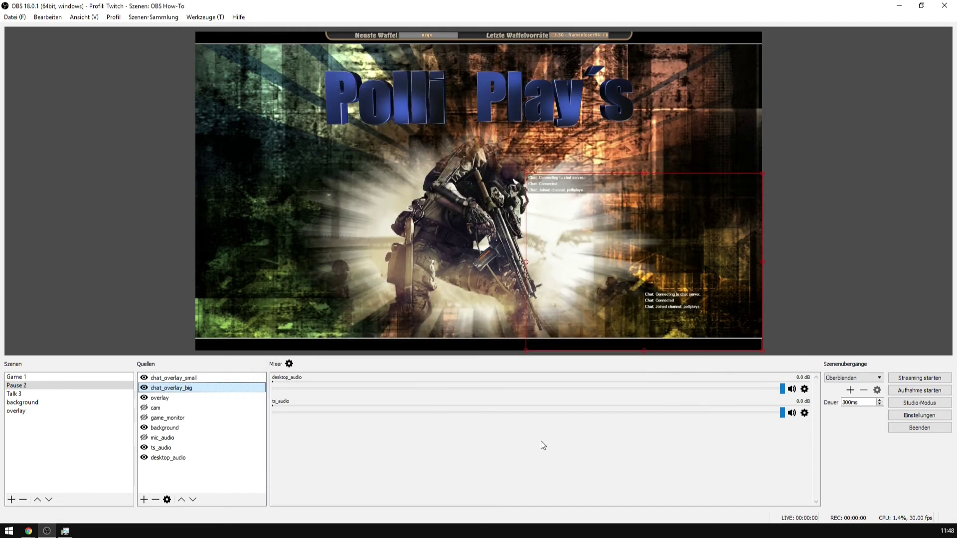
pyautogui.doubleClick(172, 377)
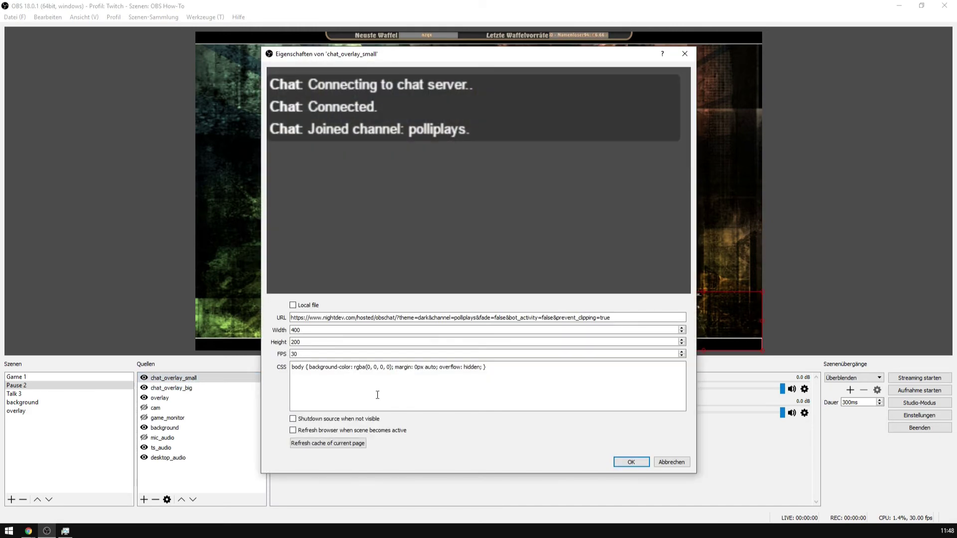
pyautogui.hotkey('ctrl', 'a')
pyautogui.hotkey('ctrl', 'v')
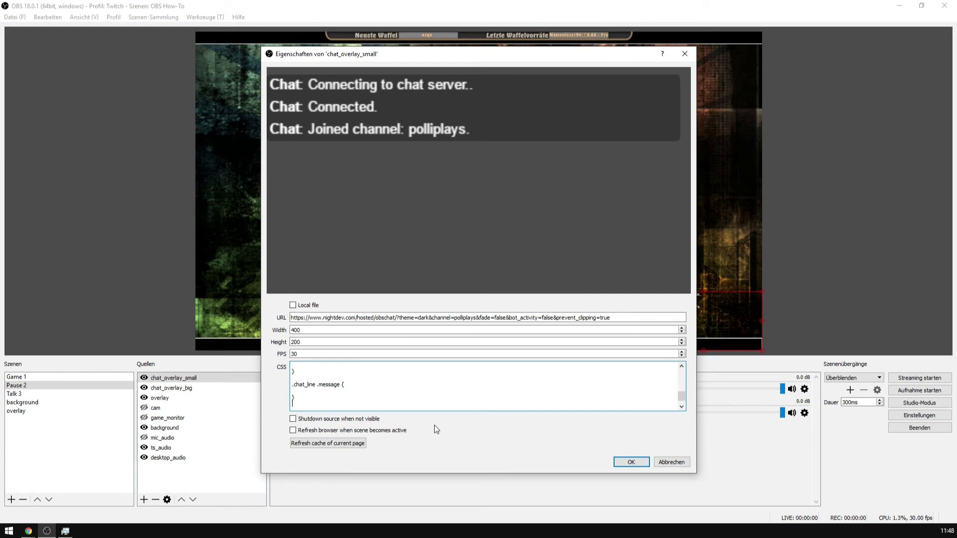
pyautogui.click(631, 462)
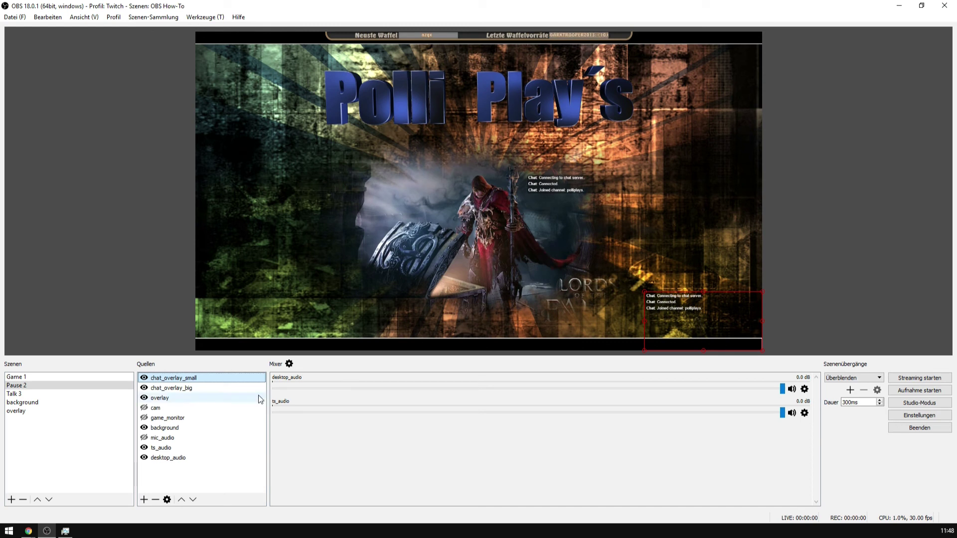
# Remove the chat_overlay_big source from the Pause 2 scene.
pyautogui.click(171, 391)
pyautogui.rightClick(173, 395)
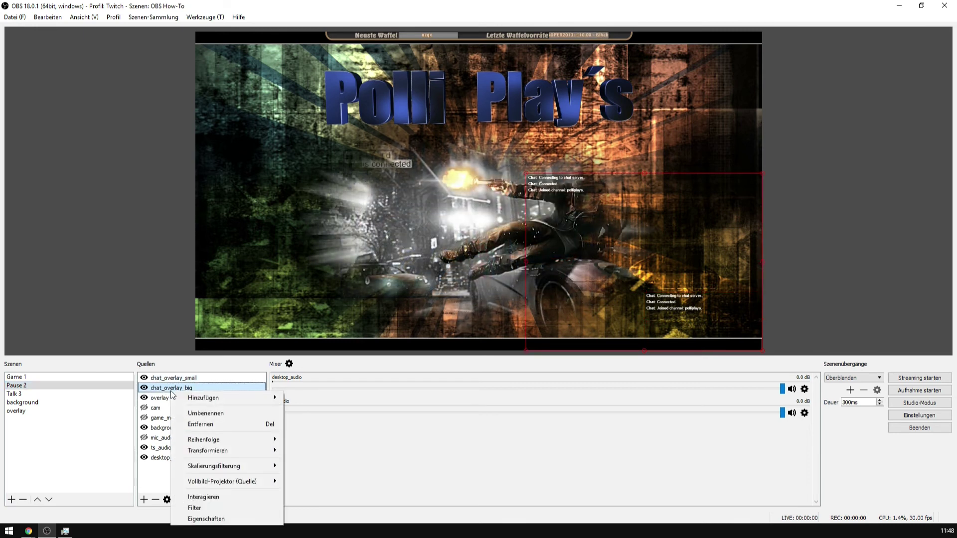
pyautogui.click(216, 426)
pyautogui.click(515, 283)
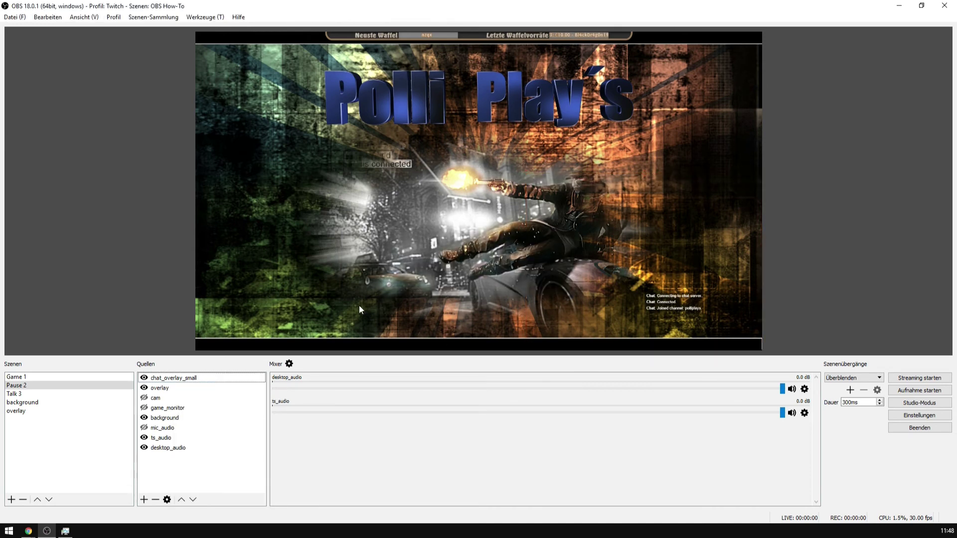
# Check the Talk 3 scene, and remove the chat_overlay_big source from the Game 1 scene.
pyautogui.click(25, 395)
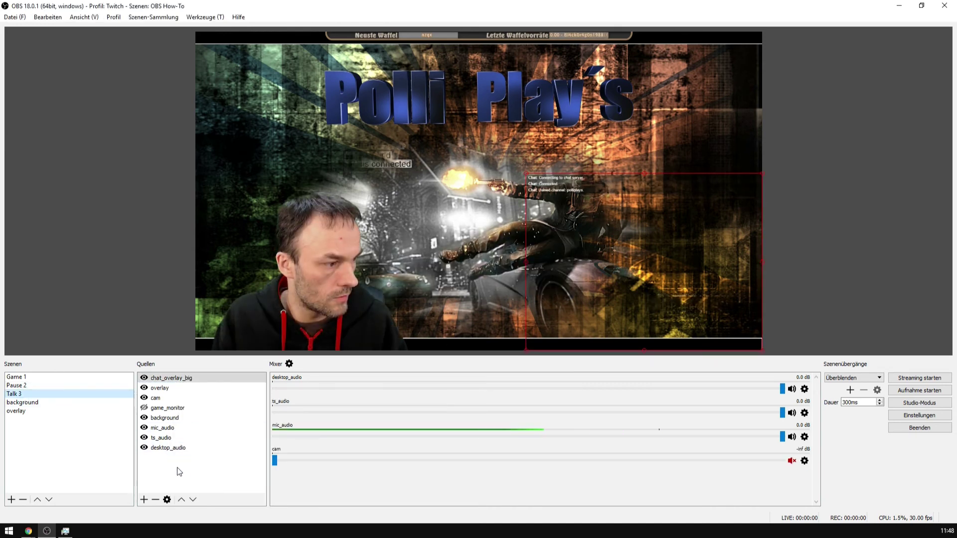
pyautogui.click(16, 377)
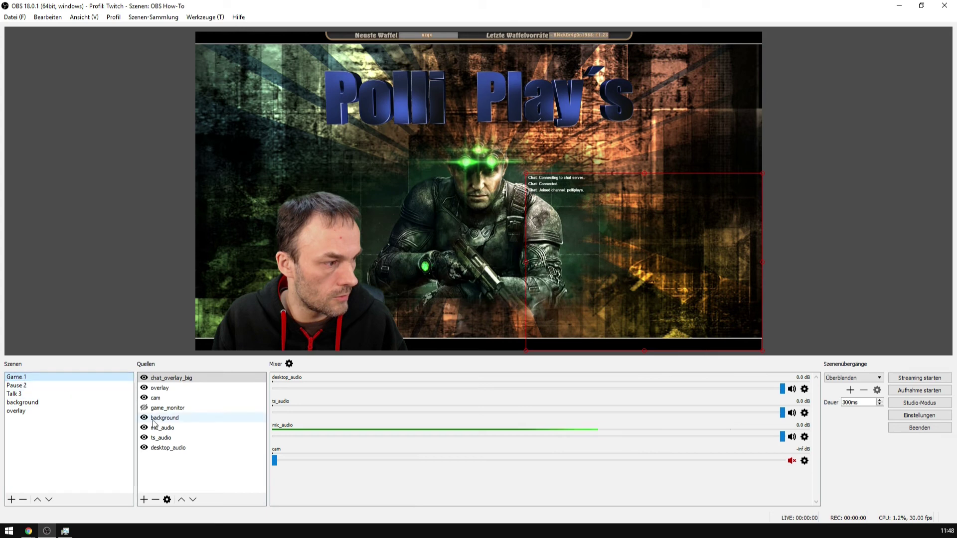
pyautogui.rightClick(180, 379)
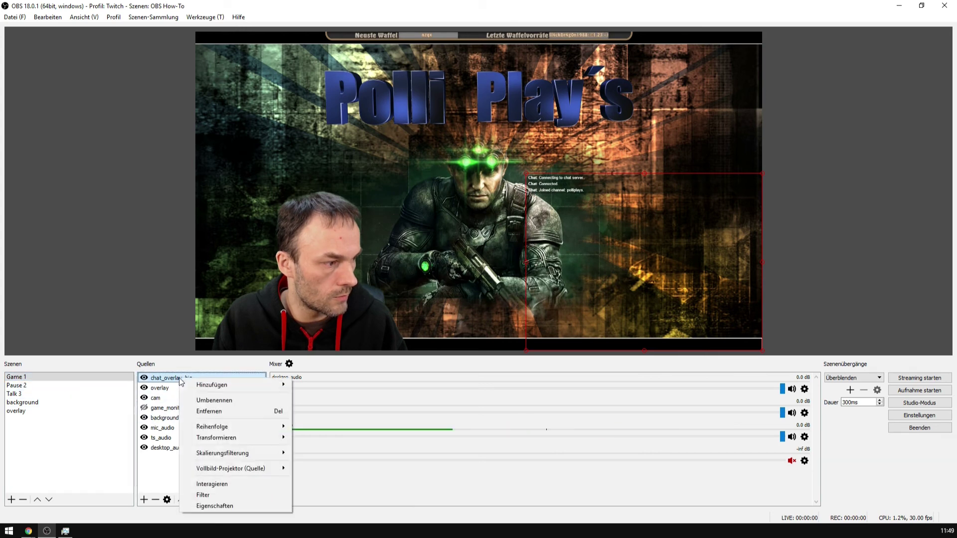
pyautogui.click(207, 413)
pyautogui.click(514, 280)
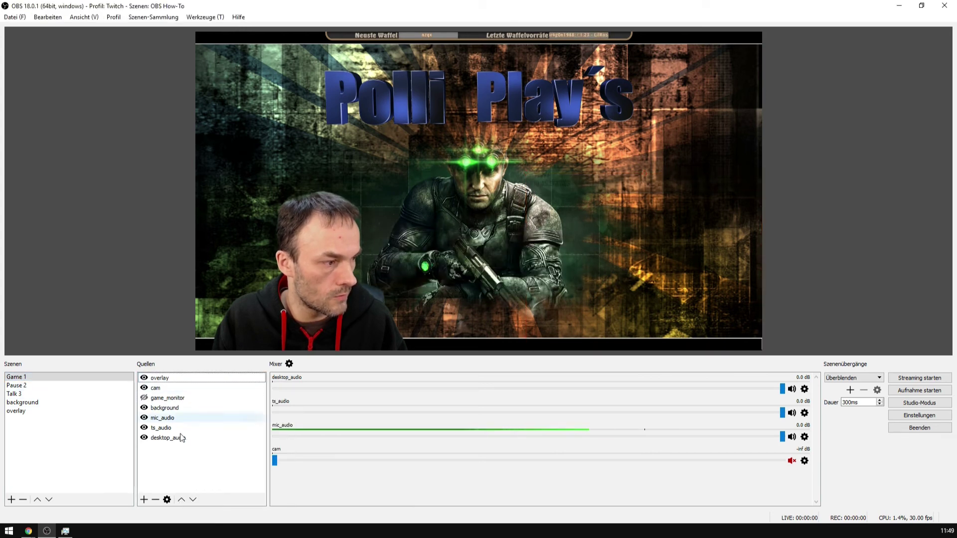
# Add the existing browser source chat_overlay_small to the Game 1 scene and place it in the canvas's lower-right corner.
pyautogui.click(143, 499)
pyautogui.click(200, 372)
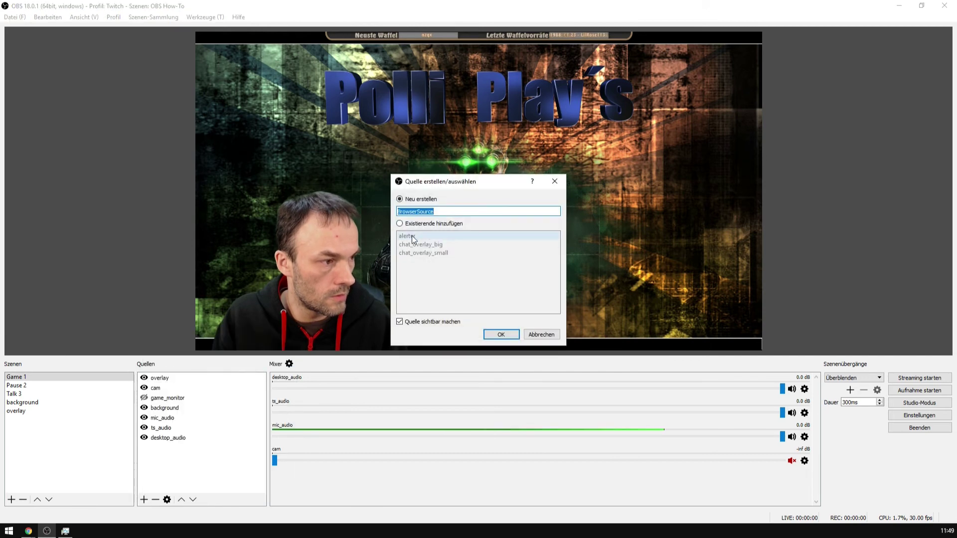
pyautogui.click(400, 224)
pyautogui.click(414, 253)
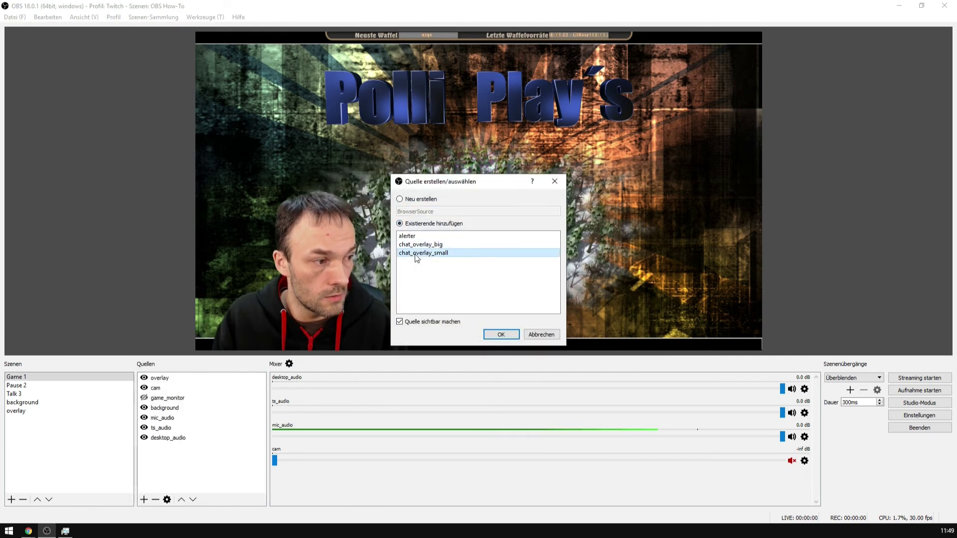
pyautogui.click(494, 334)
pyautogui.moveTo(439, 171); pyautogui.dragTo(746, 341)
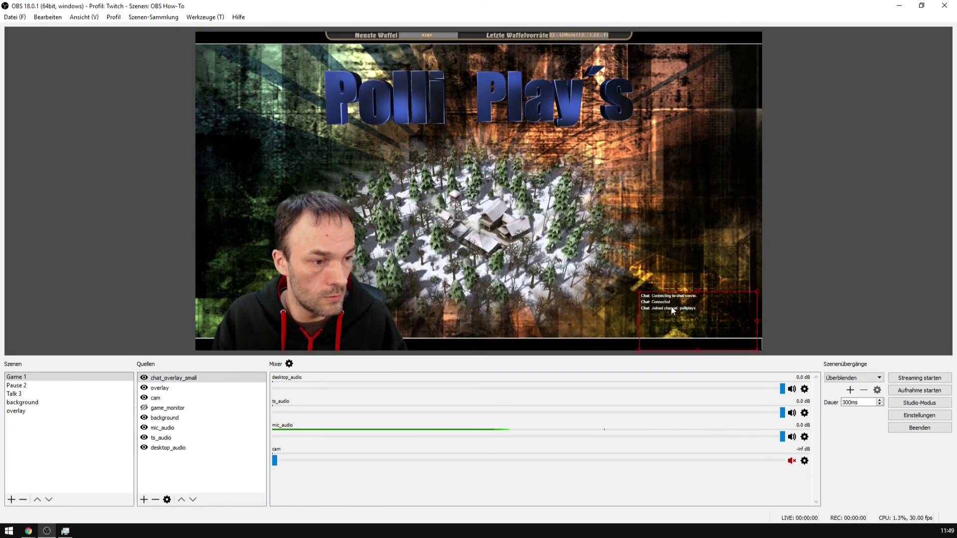
# Shrink the cam source in the Game 1 scene to a small picture in the canvas's lower-left corner.
pyautogui.click(311, 289)
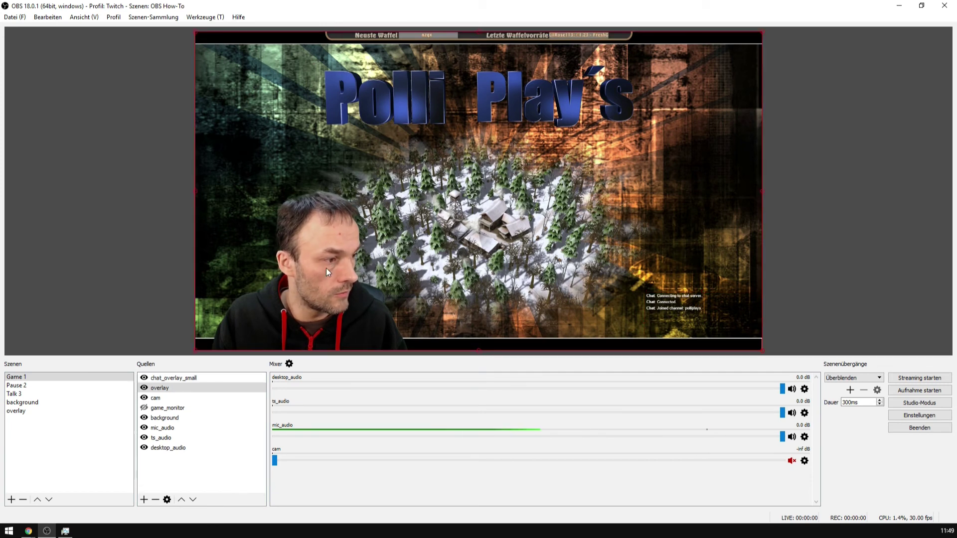
pyautogui.click(155, 398)
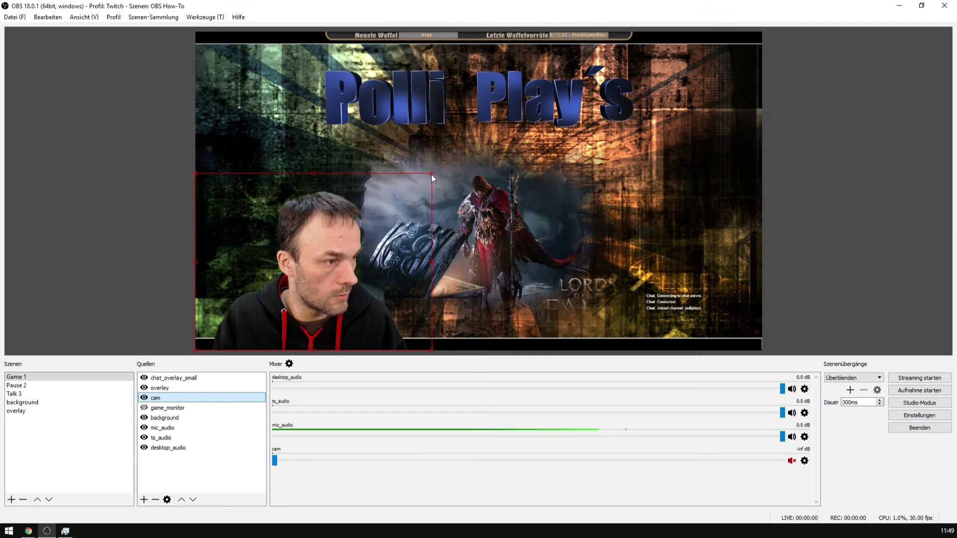
pyautogui.moveTo(432, 175); pyautogui.dragTo(267, 288)
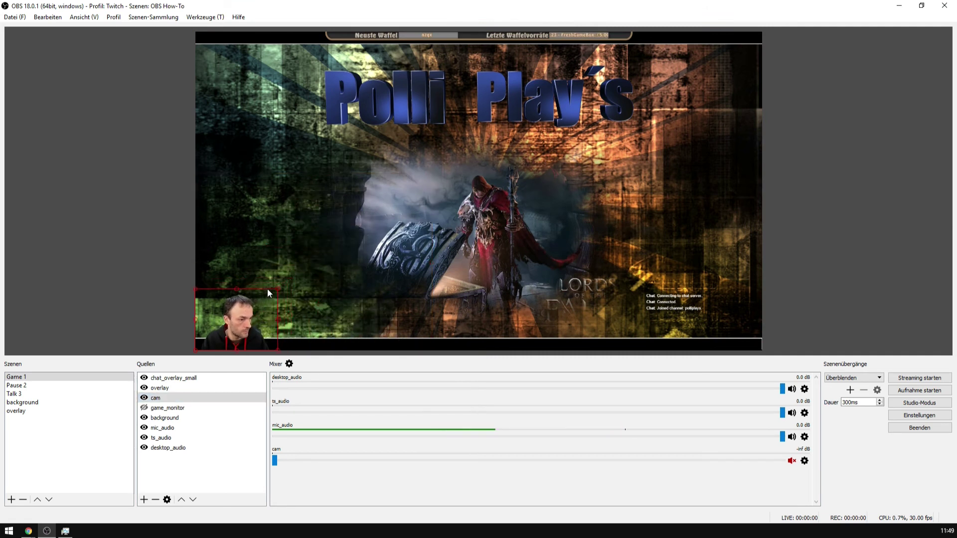
# Check the camera and chat overlay layout in the Pause 2 and Talk 3 scenes.
pyautogui.click(27, 387)
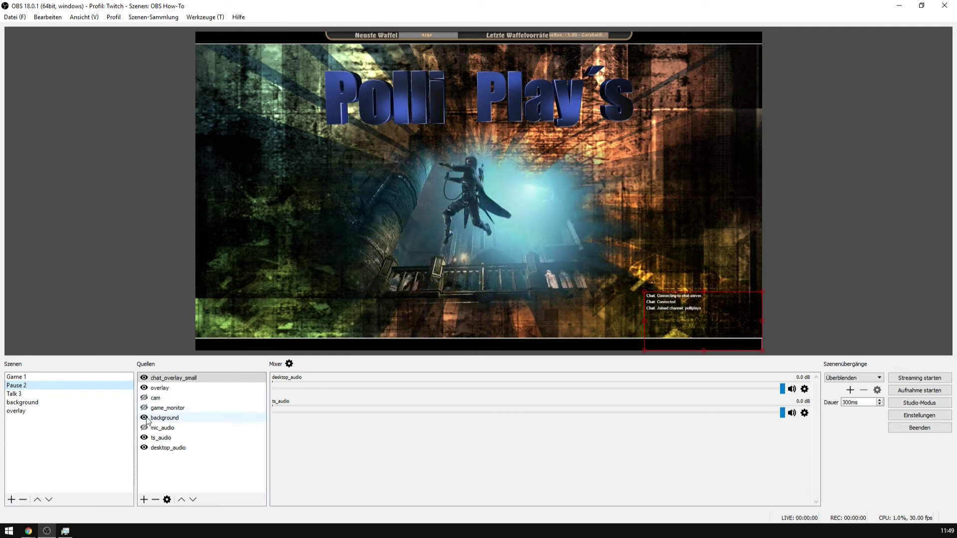
pyautogui.click(16, 394)
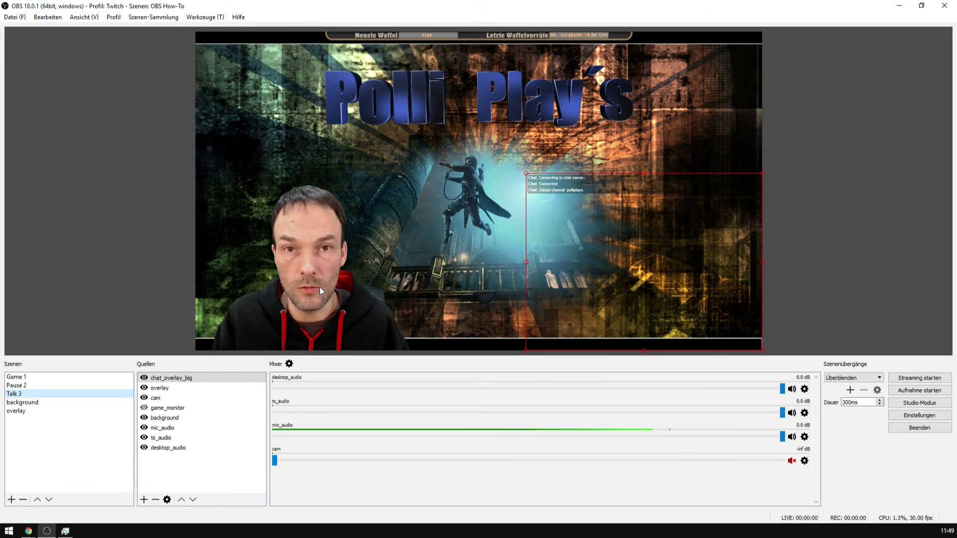
pyautogui.click(105, 262)
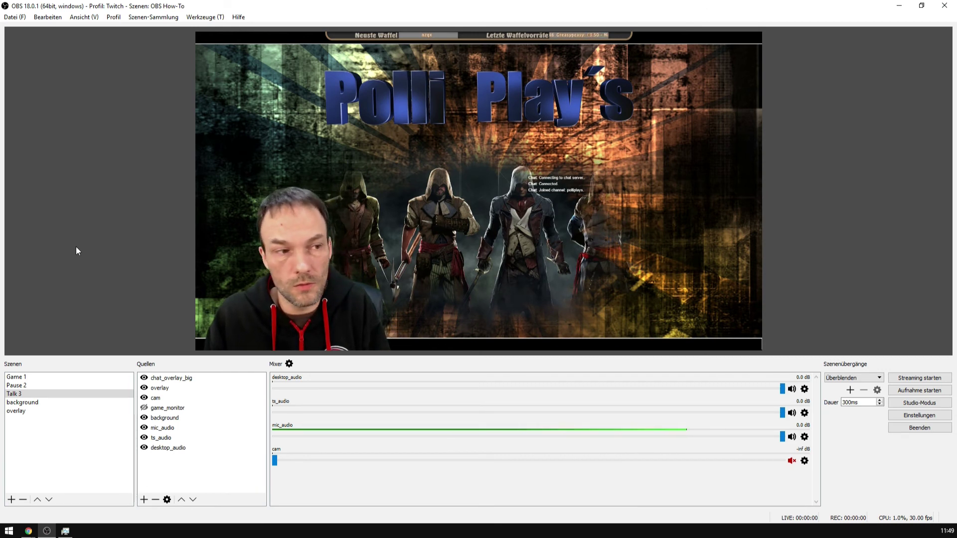
# Make the game_monitor source visible in the Game 1 scene, and test the capture by moving and minimizing the Muxy browser window.
pyautogui.click(45, 378)
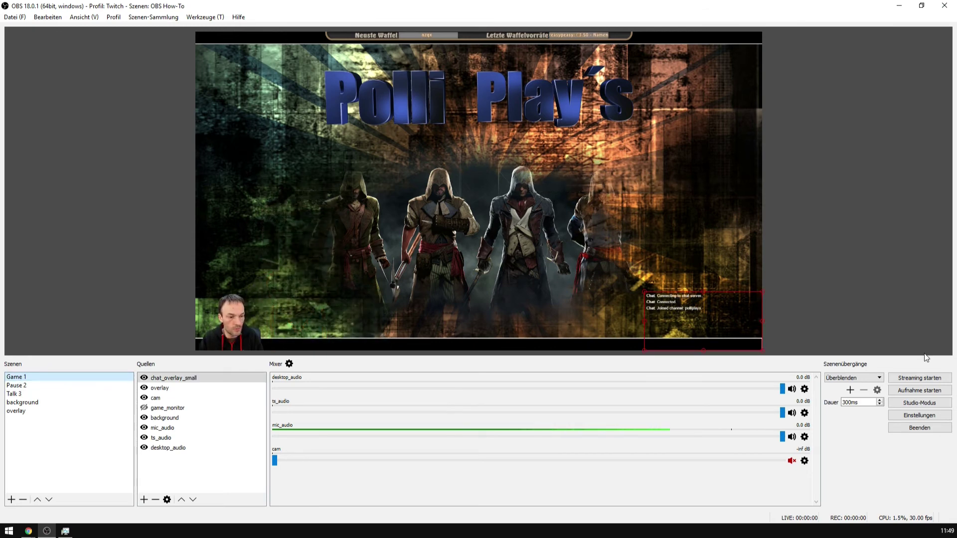
pyautogui.moveTo(30, 532)
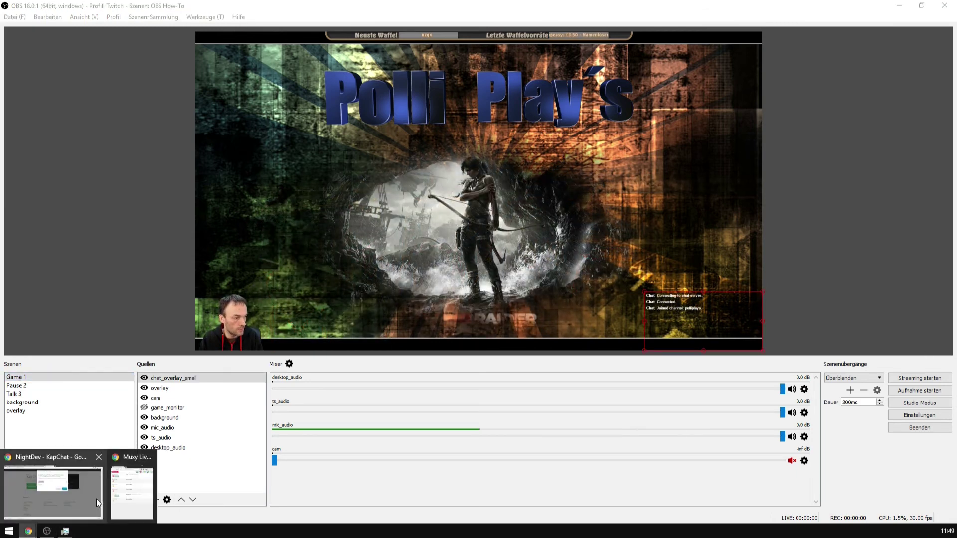
pyautogui.click(97, 498)
pyautogui.click(862, 81)
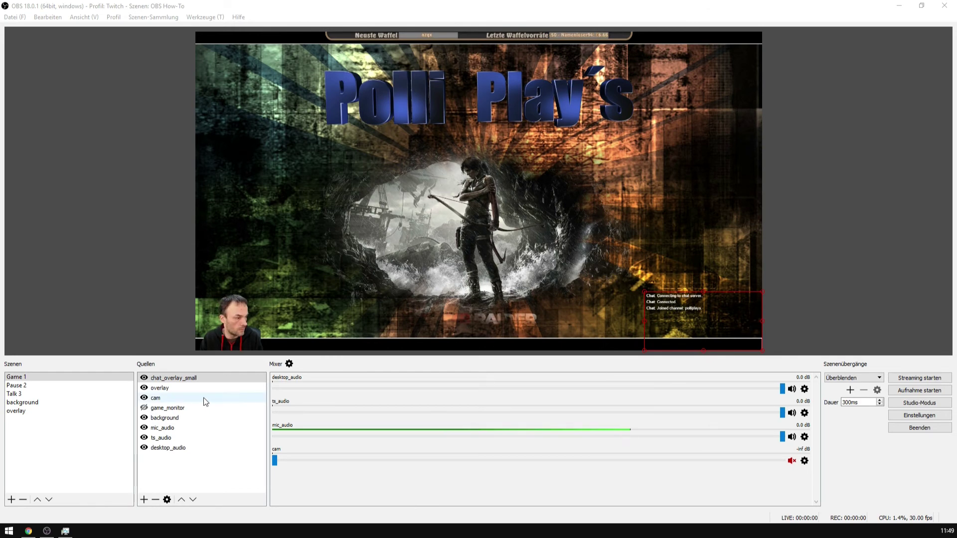
pyautogui.click(144, 407)
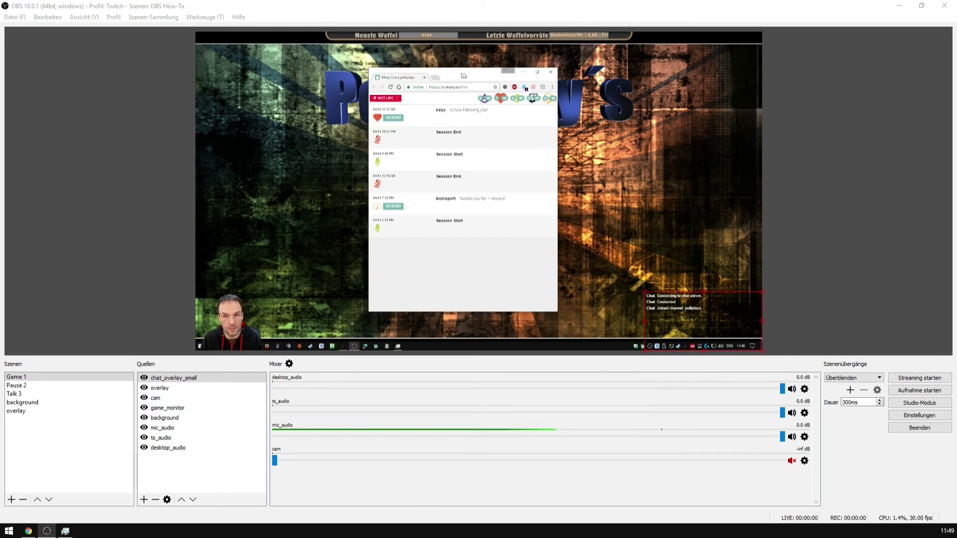
pyautogui.moveTo(458, 75); pyautogui.dragTo(479, 83)
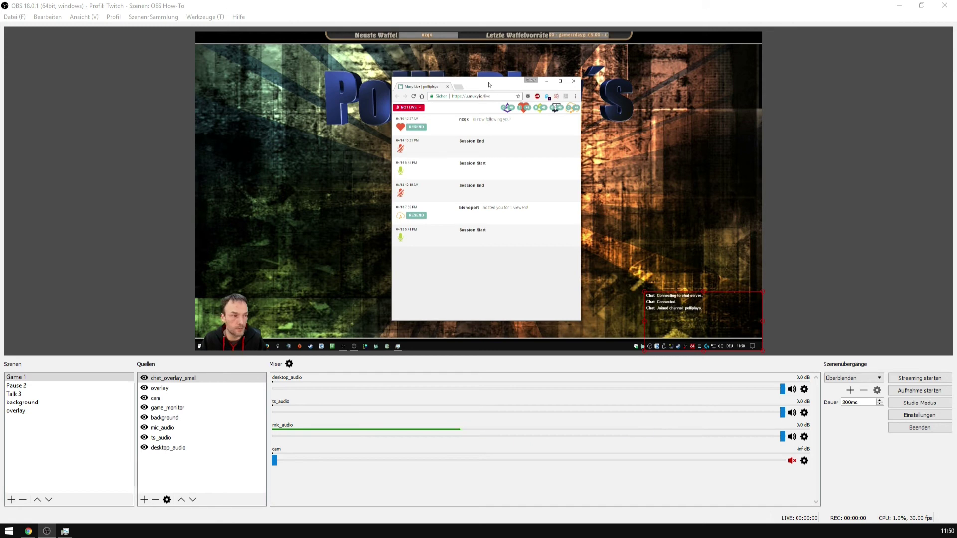
pyautogui.click(544, 82)
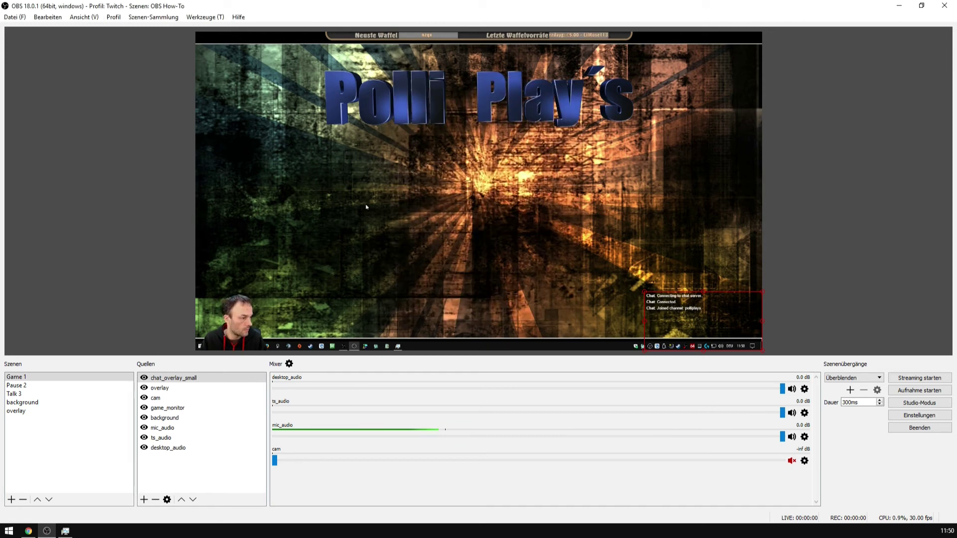
# Make the game_monitor source visible in the Pause 2 scene.
pyautogui.click(20, 386)
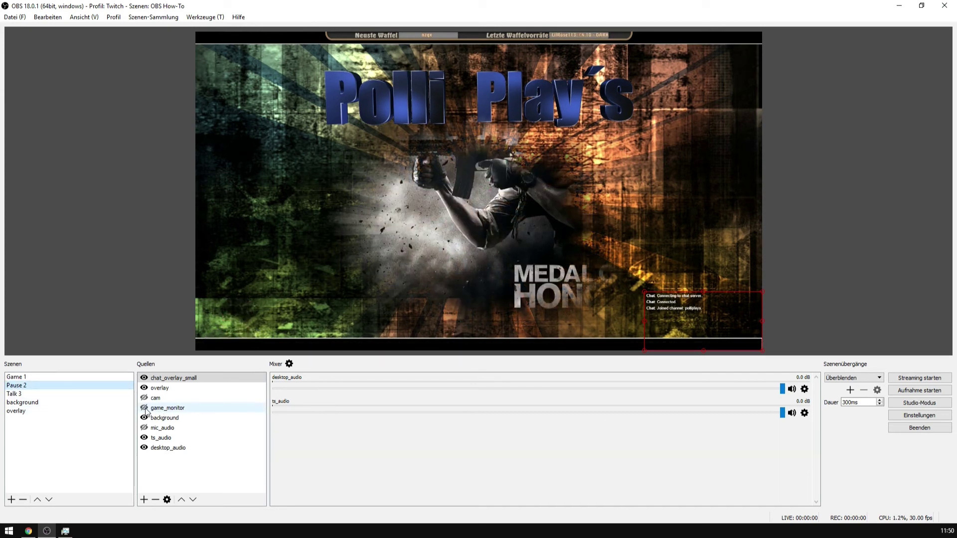
pyautogui.click(144, 408)
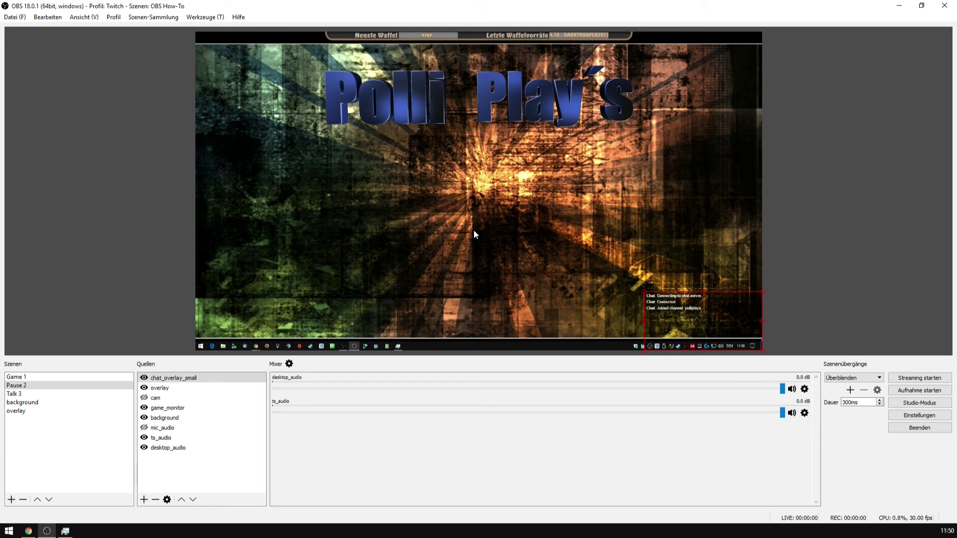
# In Chrome, close the KapChat installation dialog and the KapChat, Twitch and speed test pages, and return to OBS.
pyautogui.click(28, 530)
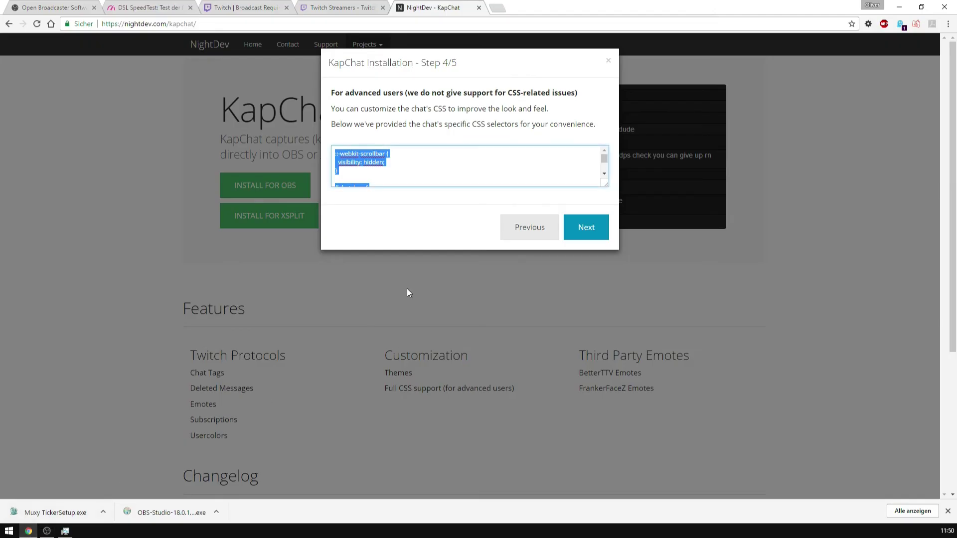
pyautogui.click(608, 61)
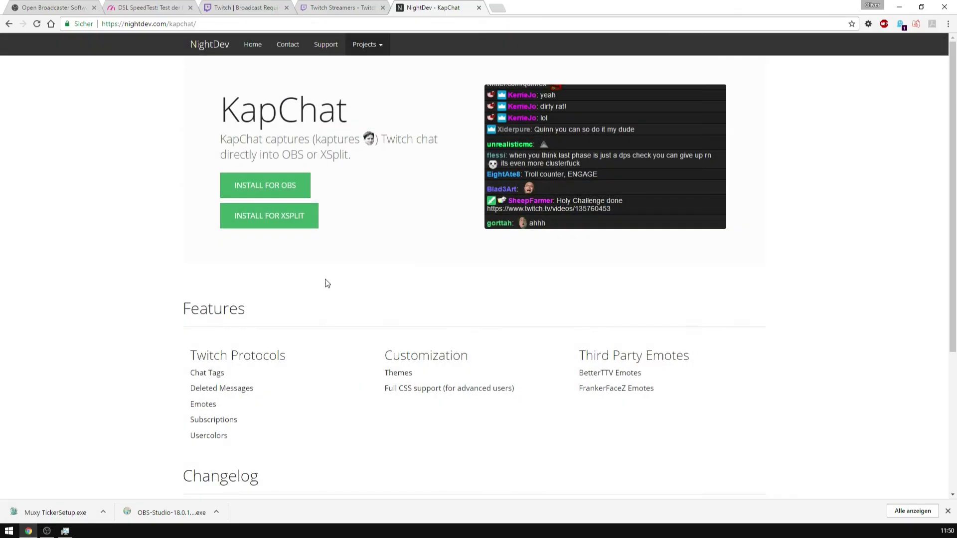
pyautogui.click(47, 531)
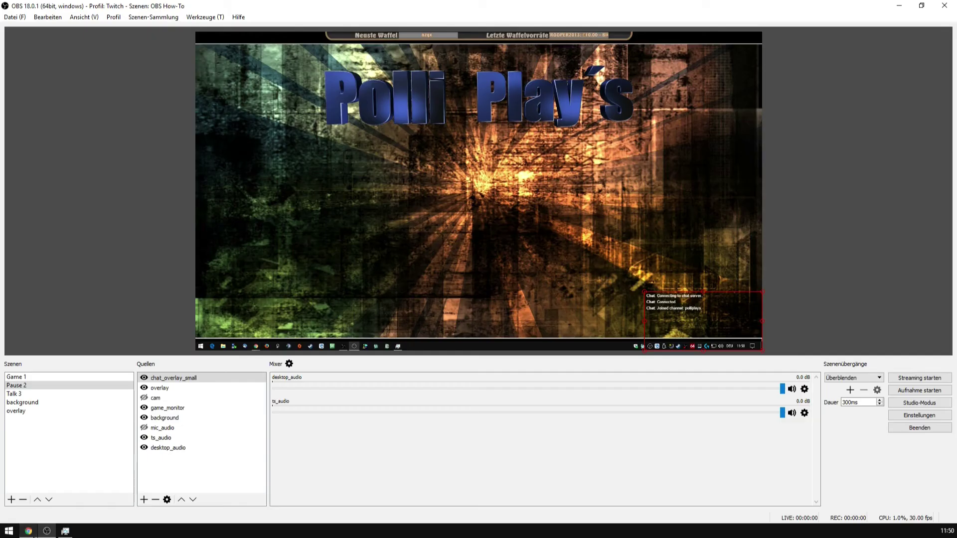
pyautogui.click(30, 531)
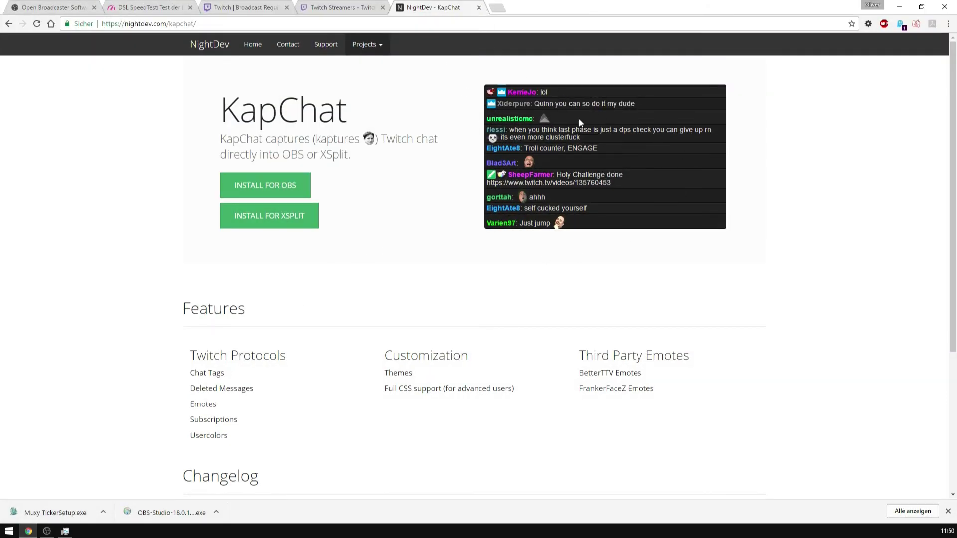
pyautogui.click(479, 8)
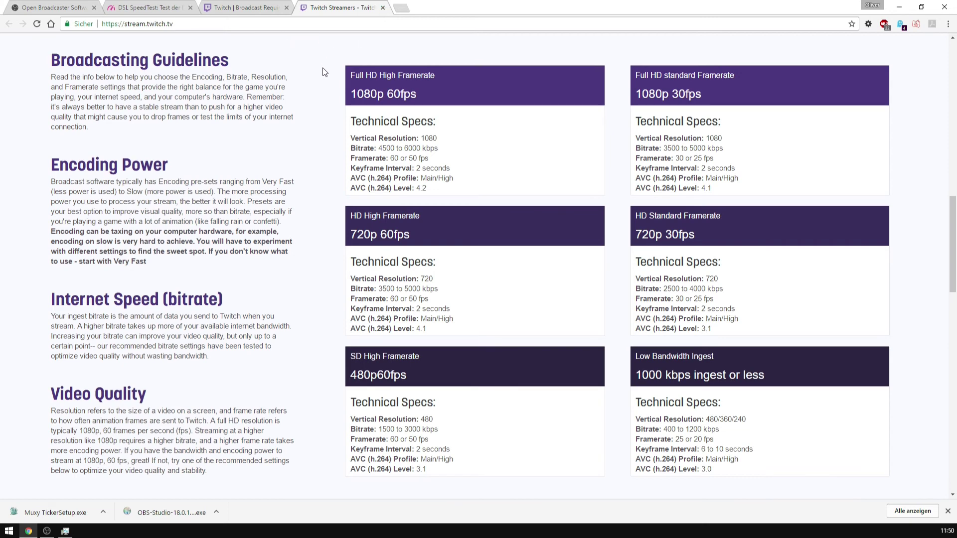
pyautogui.click(382, 8)
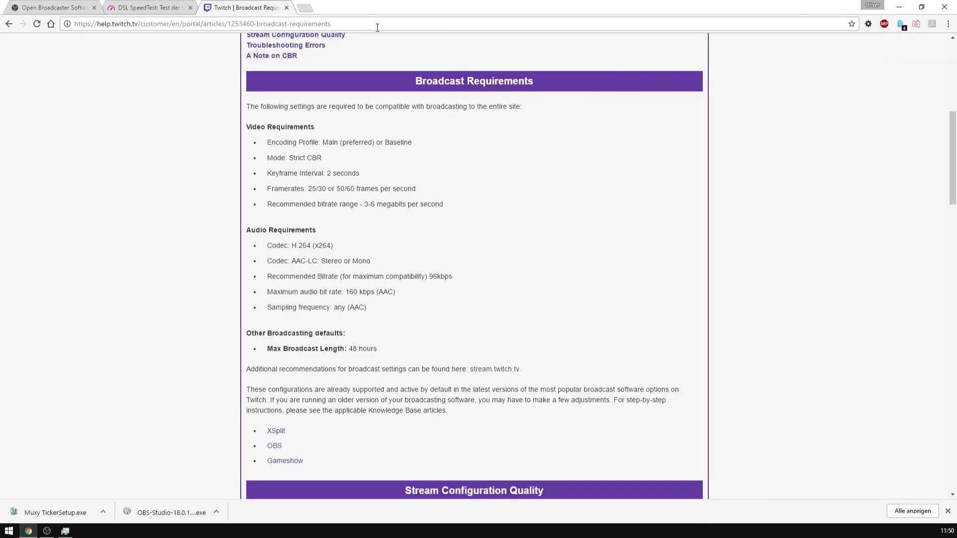
pyautogui.click(287, 8)
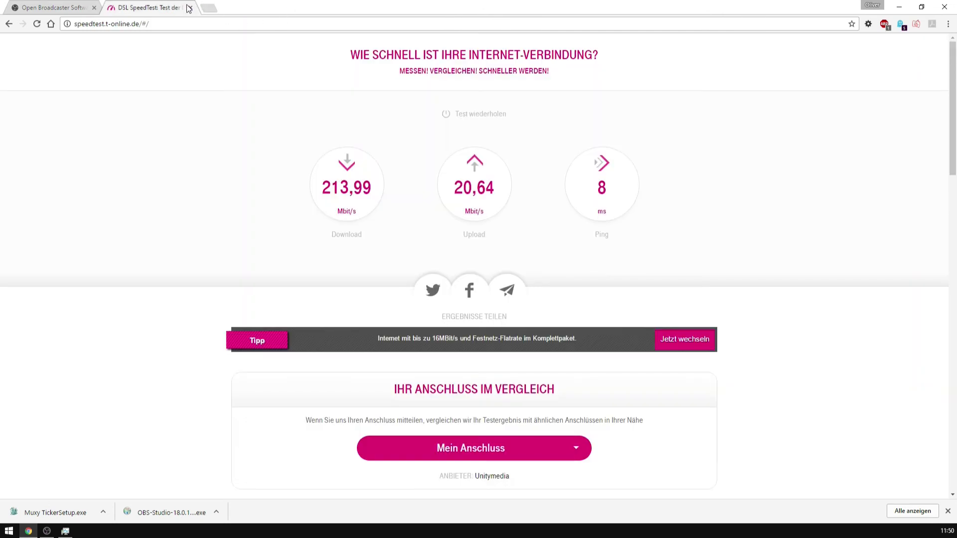
pyautogui.click(190, 7)
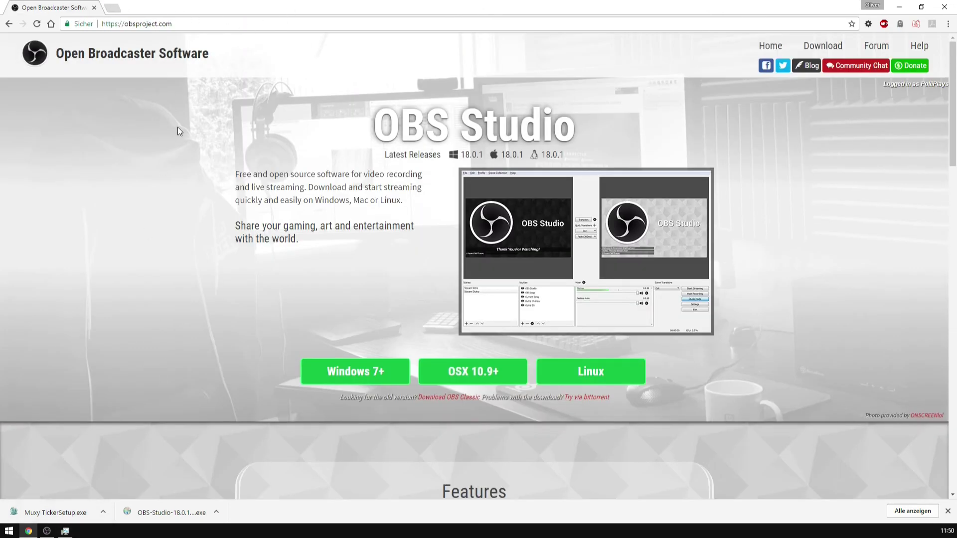
pyautogui.click(47, 530)
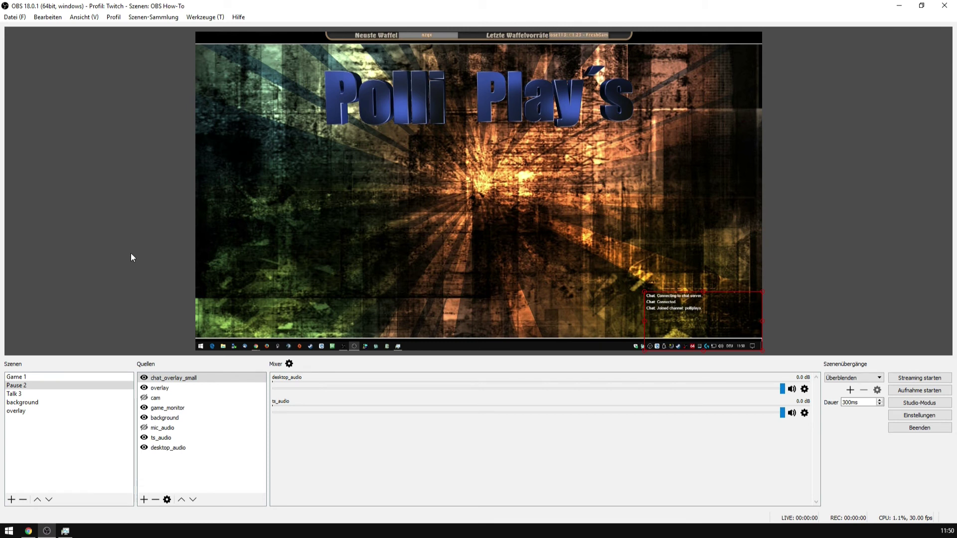
# Return to the Game 1 scene and review the audio device settings without changing them.
pyautogui.click(22, 377)
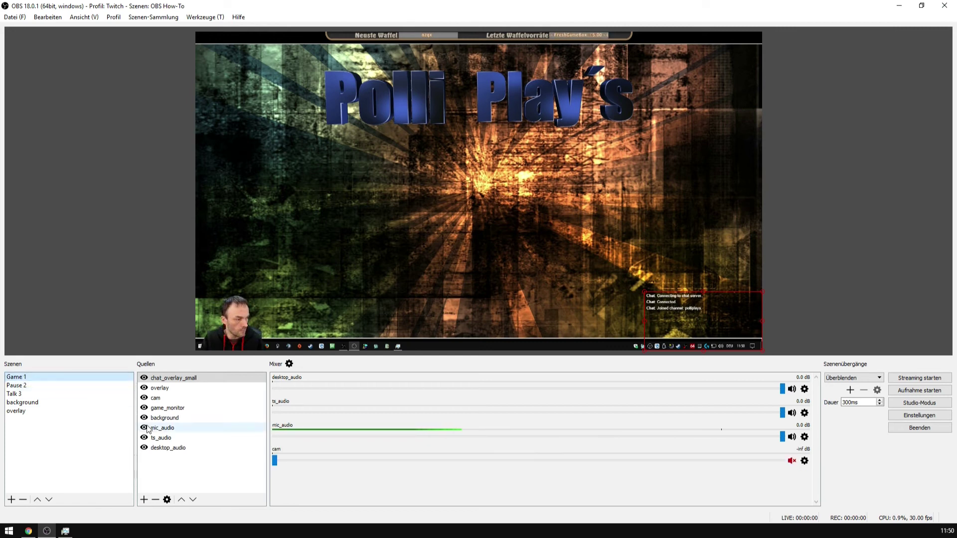
pyautogui.click(900, 416)
pyautogui.click(277, 177)
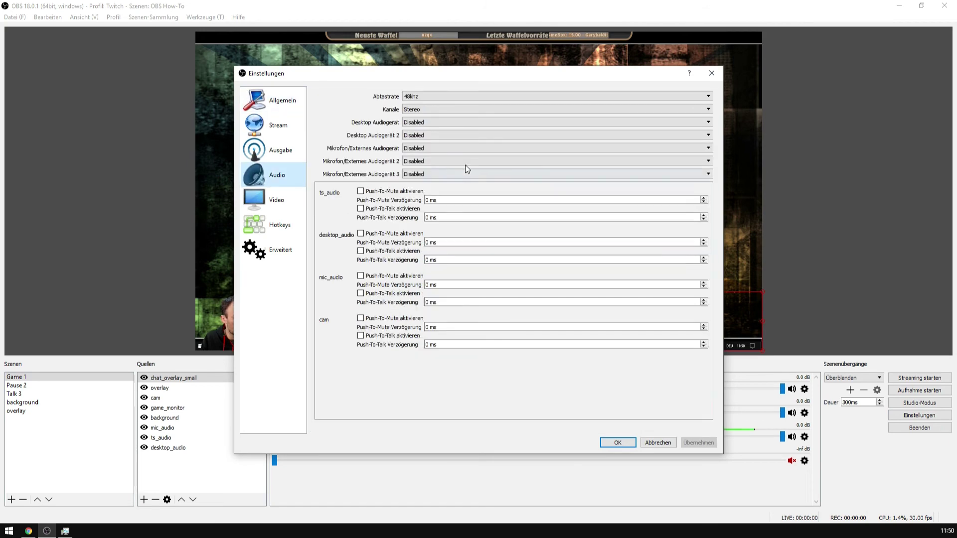
pyautogui.click(657, 442)
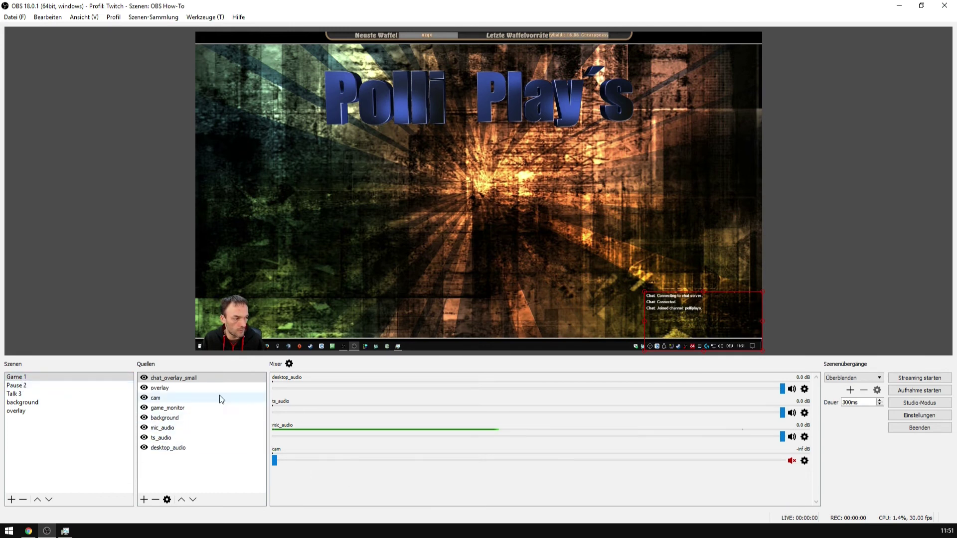
# Review Pause 2 and Talk 3, and test the effect of hiding the background scene's Diashow source on the other scenes before restoring it.
pyautogui.click(30, 386)
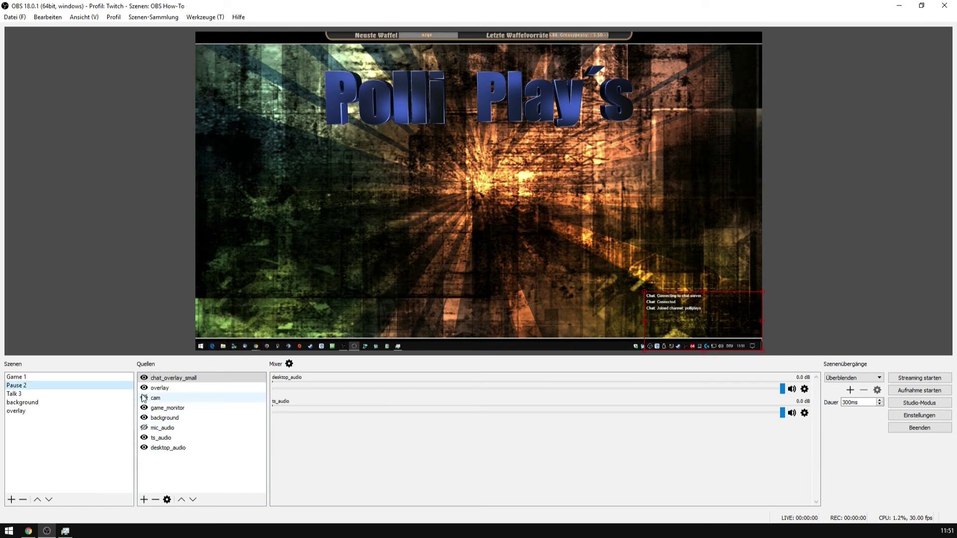
pyautogui.click(36, 394)
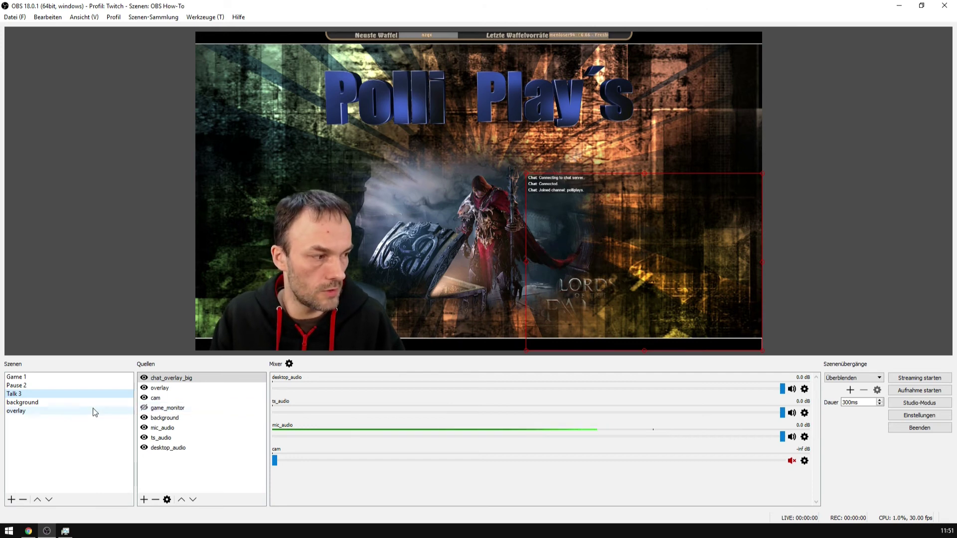
pyautogui.click(28, 403)
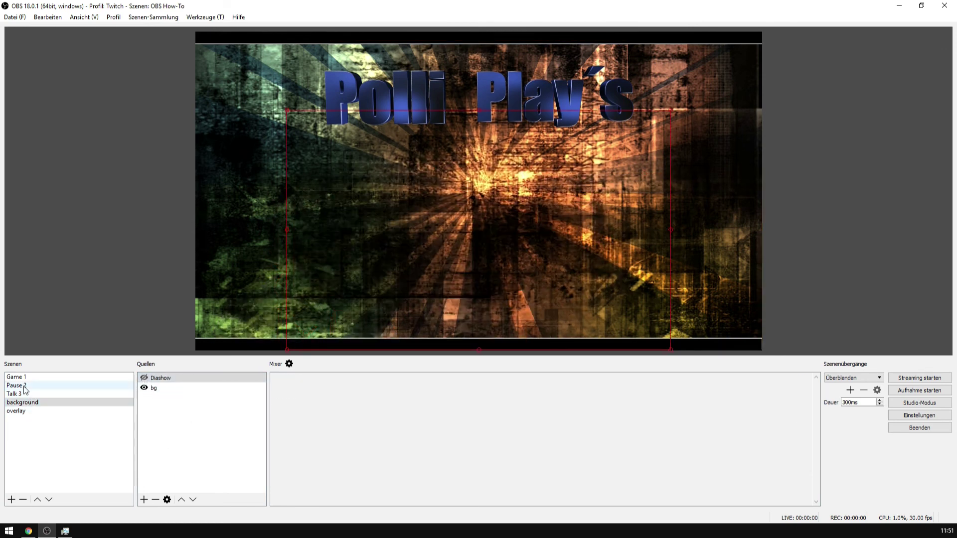
pyautogui.click(26, 379)
pyautogui.press('Down')
pyautogui.press('Down')
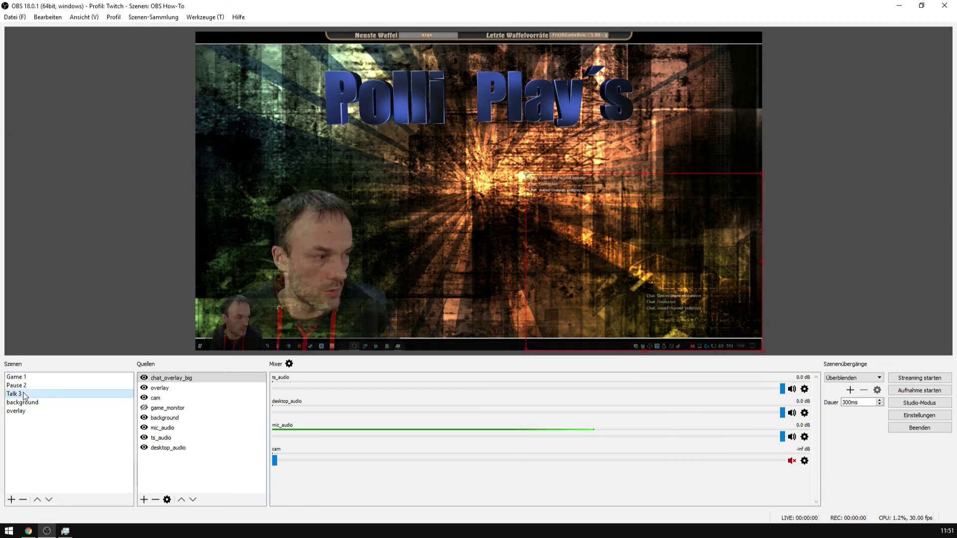
pyautogui.click(27, 405)
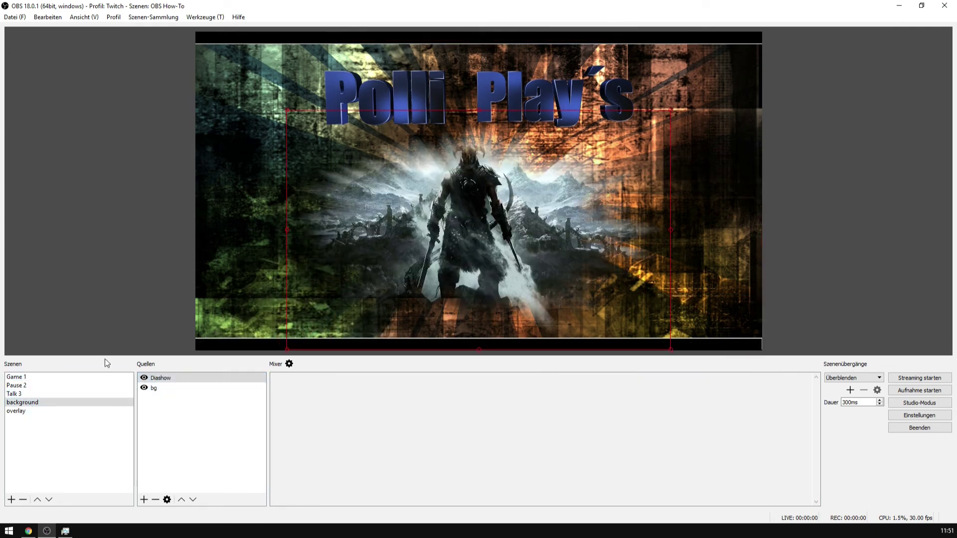
# Rename the background scene as background_szene and return to the Game 1 scene to check the nested source's name.
pyautogui.click(17, 379)
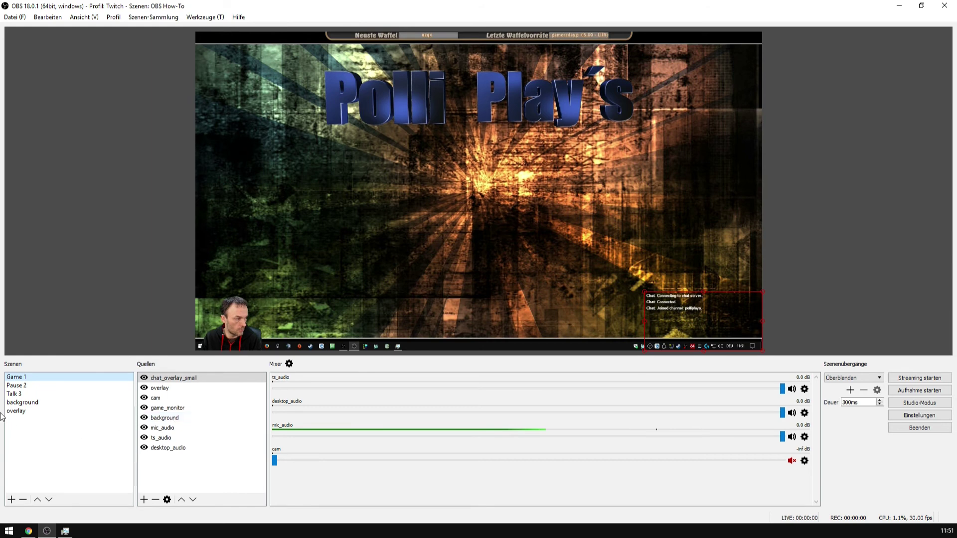
pyautogui.click(47, 404)
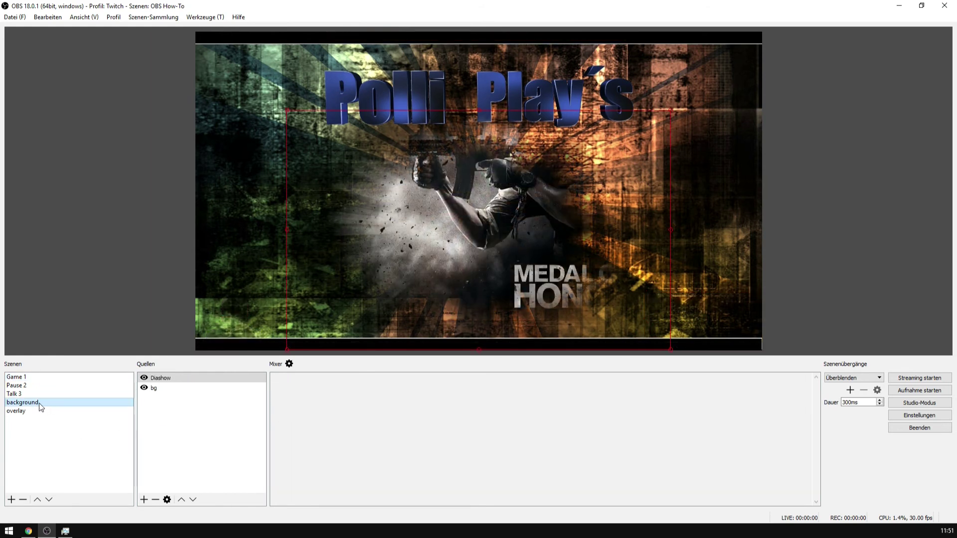
pyautogui.rightClick(41, 406)
pyautogui.click(61, 434)
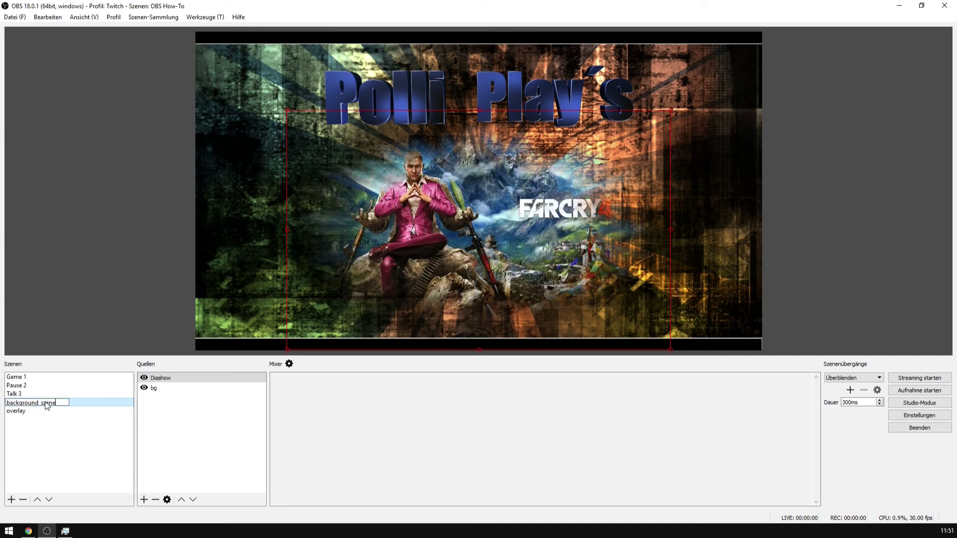
pyautogui.press('Return')
pyautogui.press('Up')
pyautogui.press('Up')
pyautogui.press('Up')
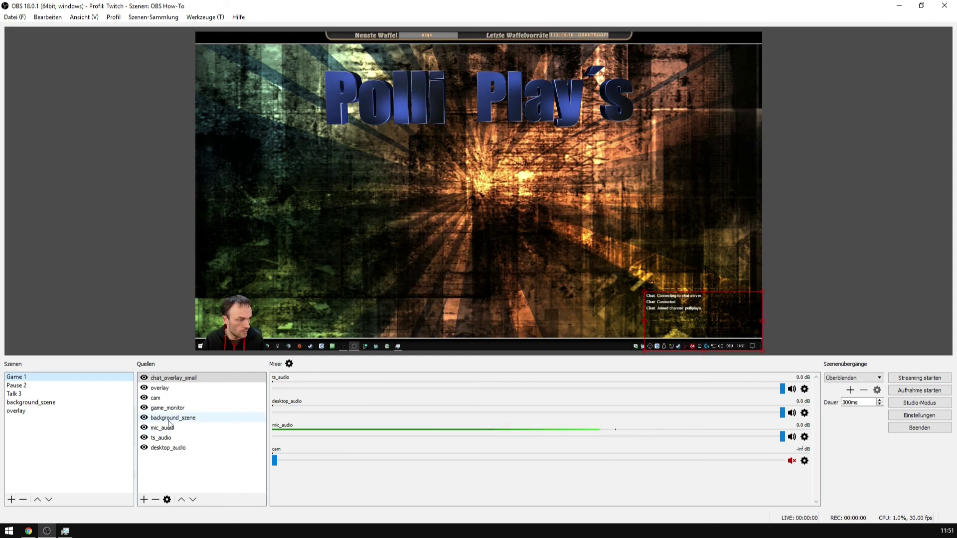
# Rename the overlay scene as overlay_szene and return to Game 1 to check the nested source's name.
pyautogui.click(190, 378)
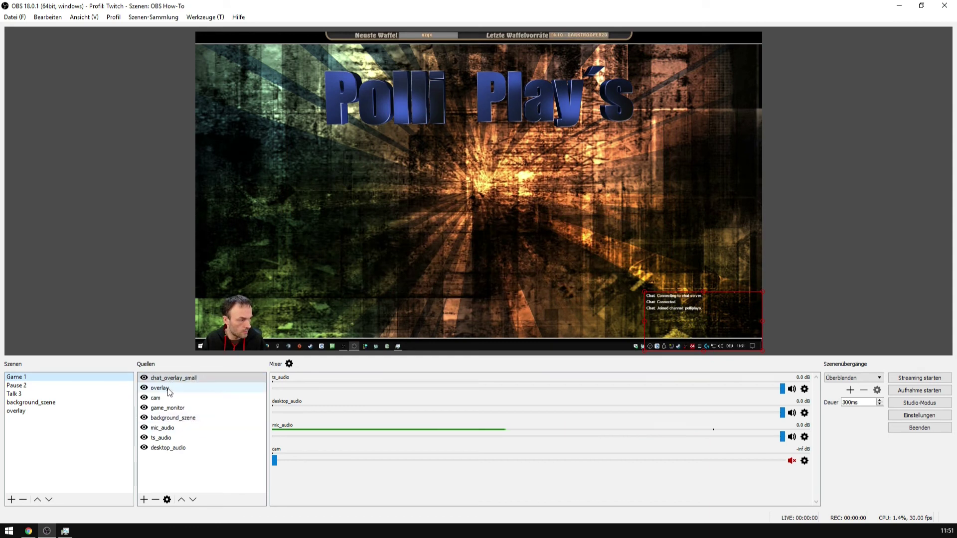
pyautogui.click(20, 412)
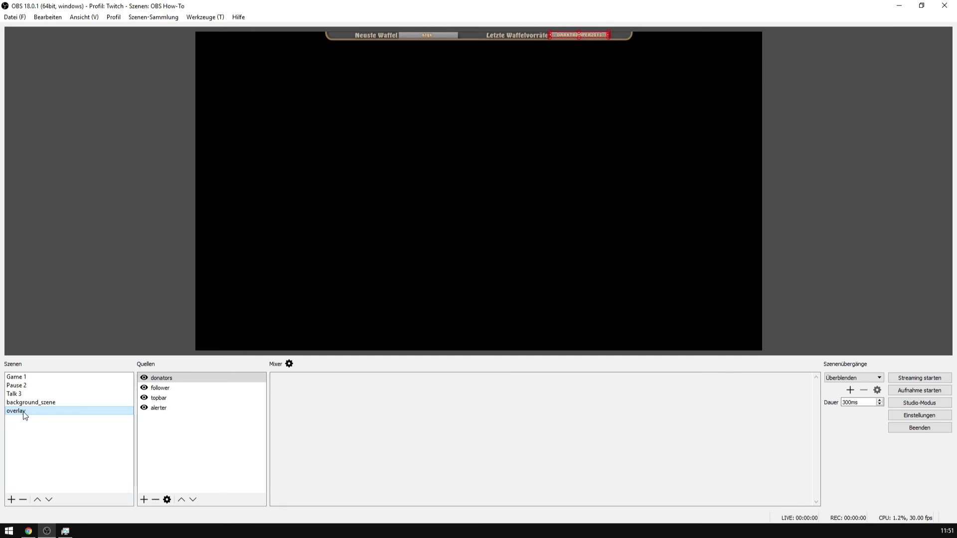
pyautogui.rightClick(24, 414)
pyautogui.click(52, 432)
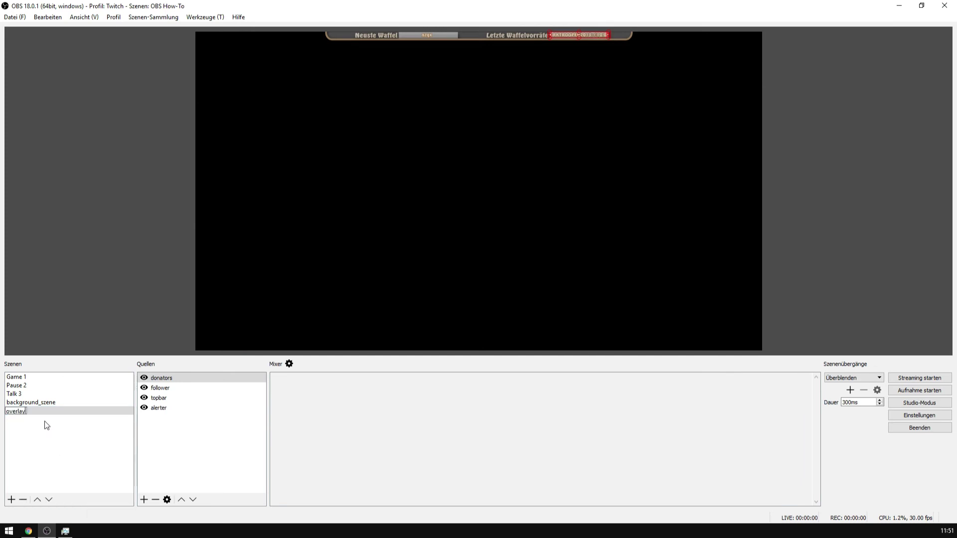
pyautogui.press('Return')
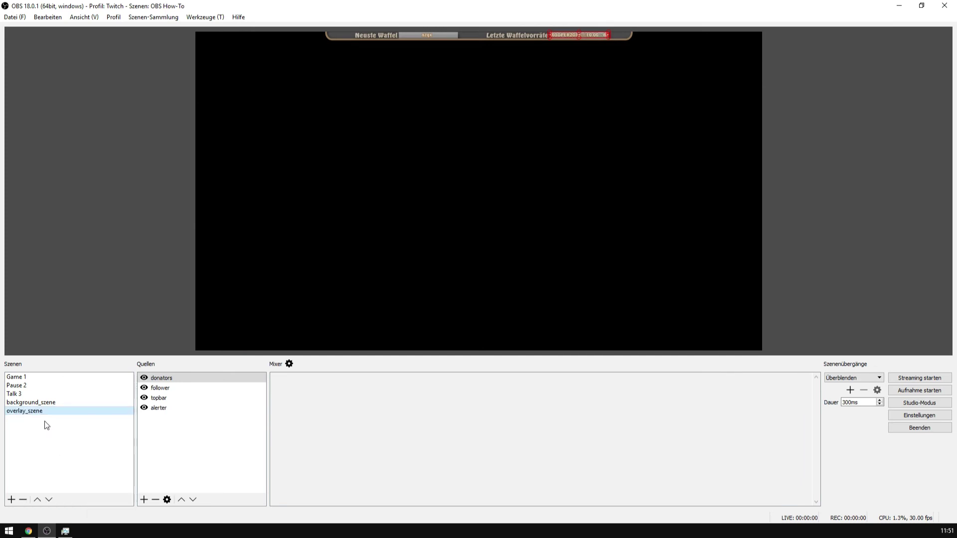
pyautogui.press('Up')
pyautogui.press('Up')
pyautogui.press('Up')
pyautogui.press('Up')
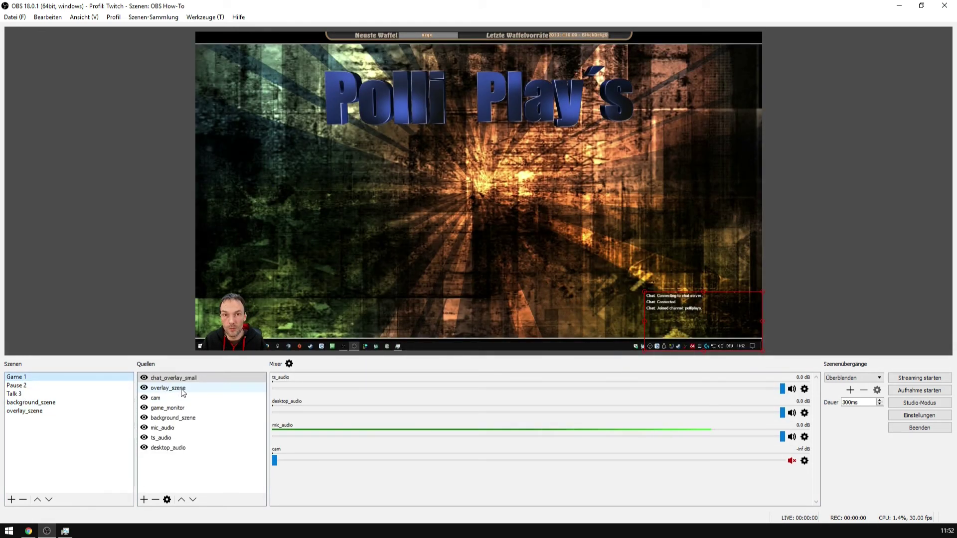
pyautogui.click(182, 393)
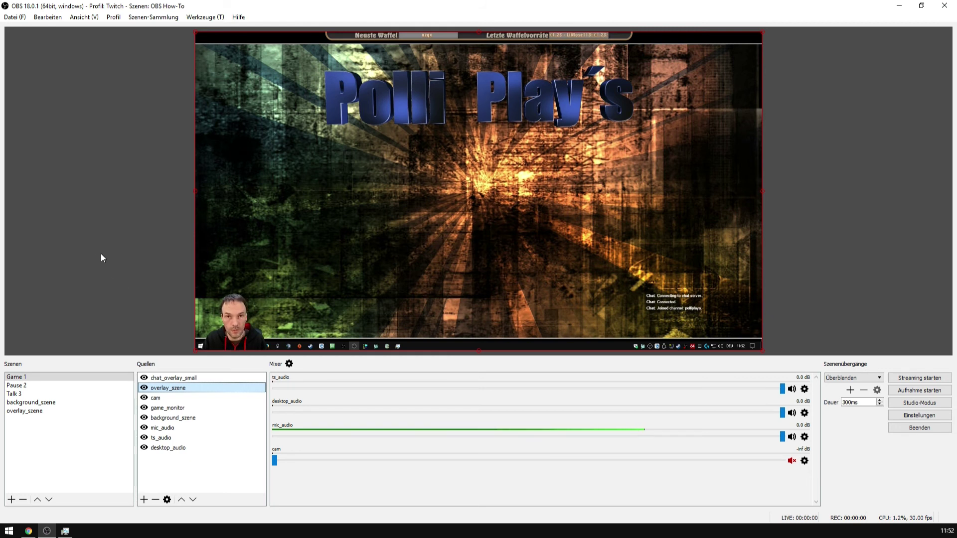
# Duplicate the Pause 2 scene as Intro 4 and move the copy above overlay_szene in the scene order.
pyautogui.click(32, 387)
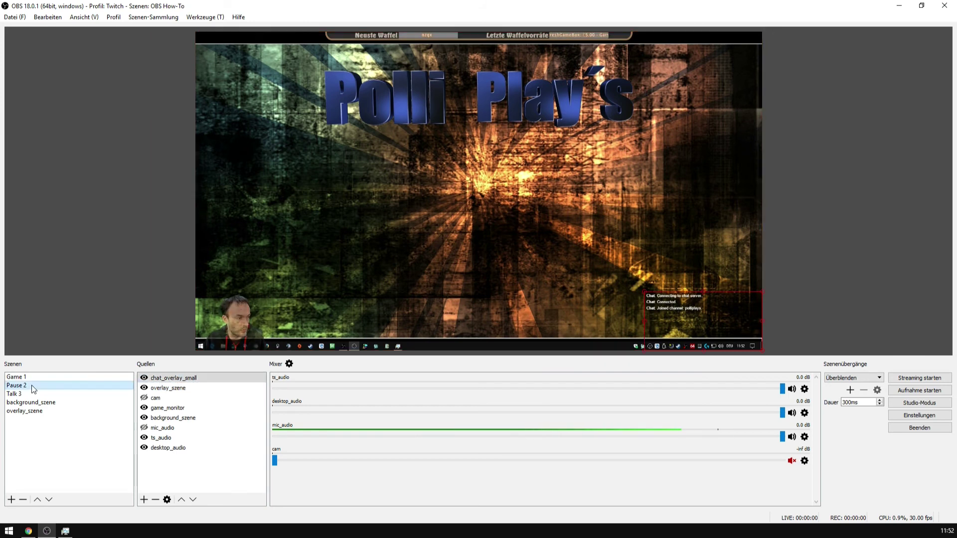
pyautogui.click(29, 394)
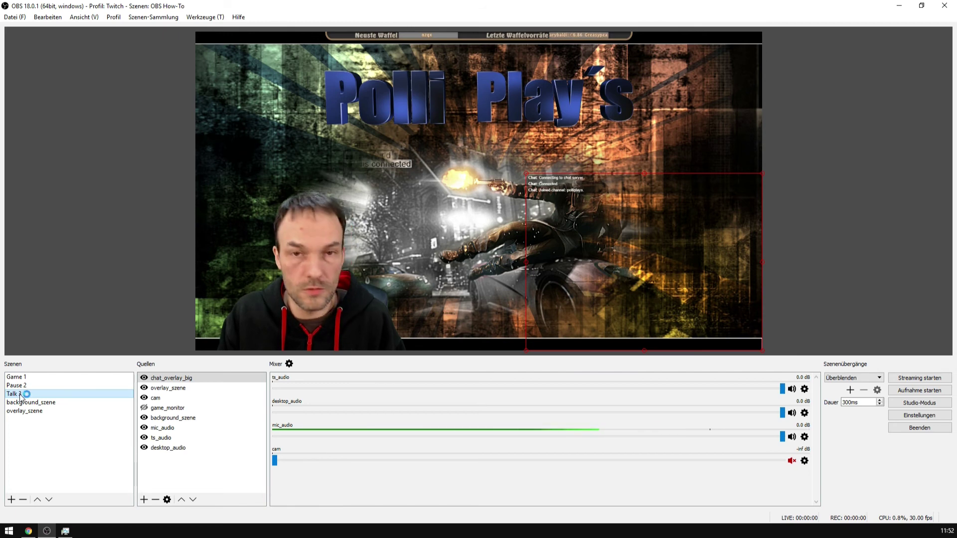
pyautogui.click(20, 386)
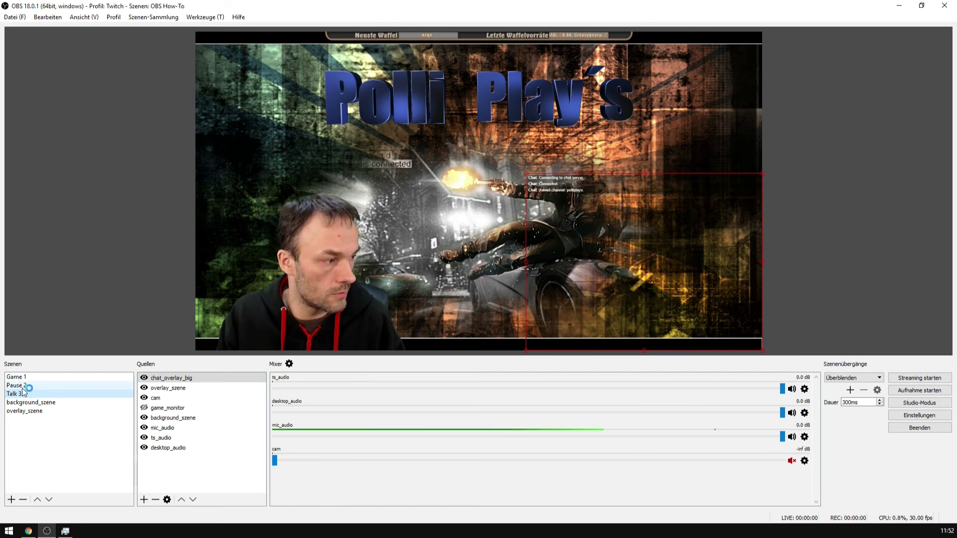
pyautogui.rightClick(23, 386)
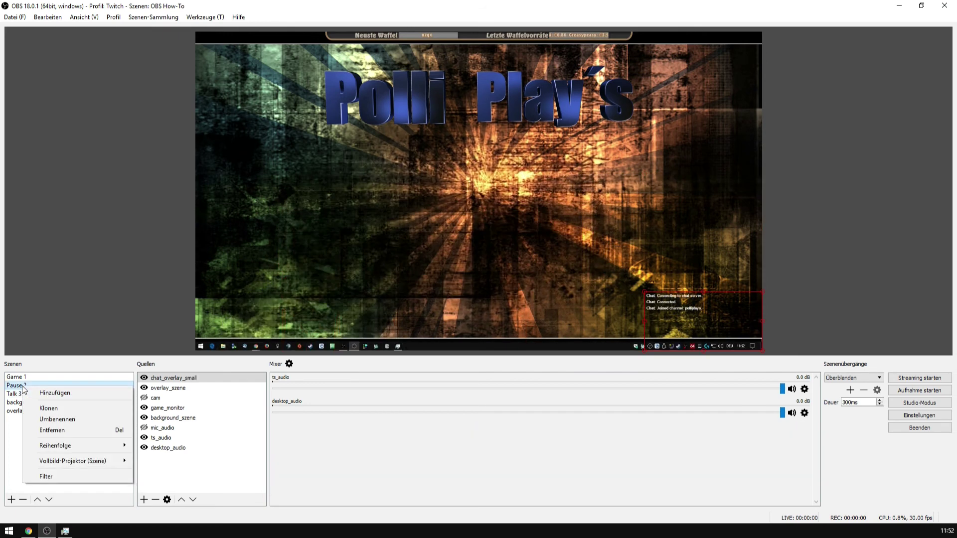
pyautogui.click(53, 408)
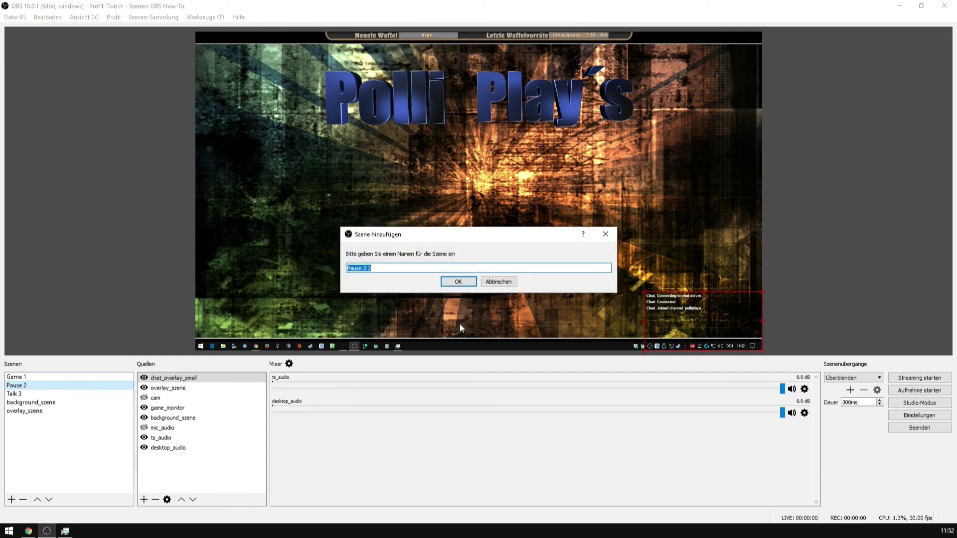
pyautogui.write('Intro 4')
pyautogui.press('Return')
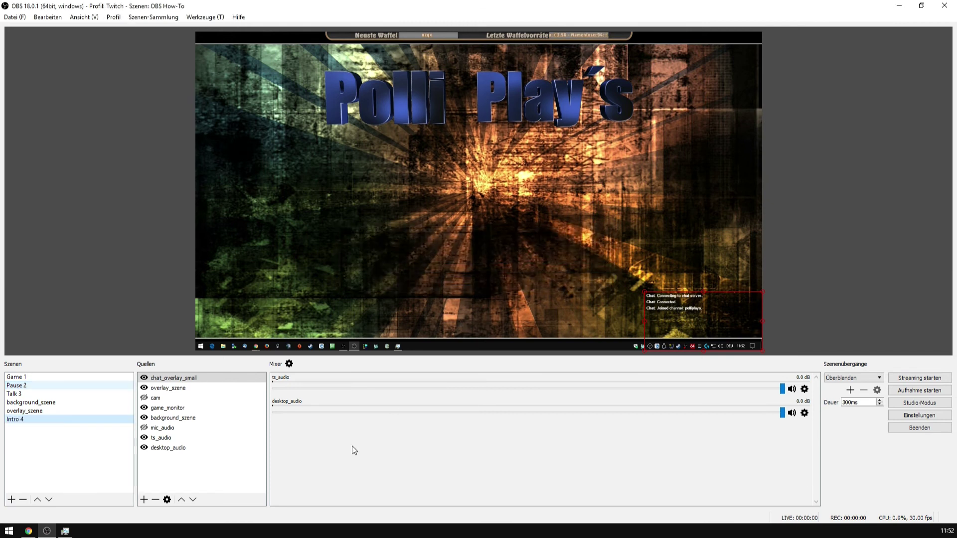
pyautogui.click(38, 499)
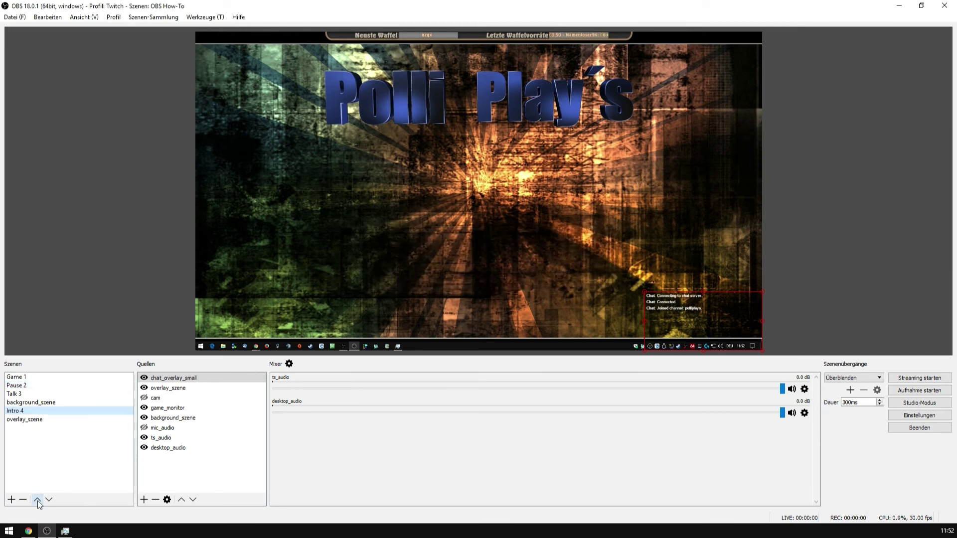
# Hide the desktop_audio, ts_audio and game_monitor sources in the Intro 4 scene.
pyautogui.click(144, 448)
pyautogui.click(144, 438)
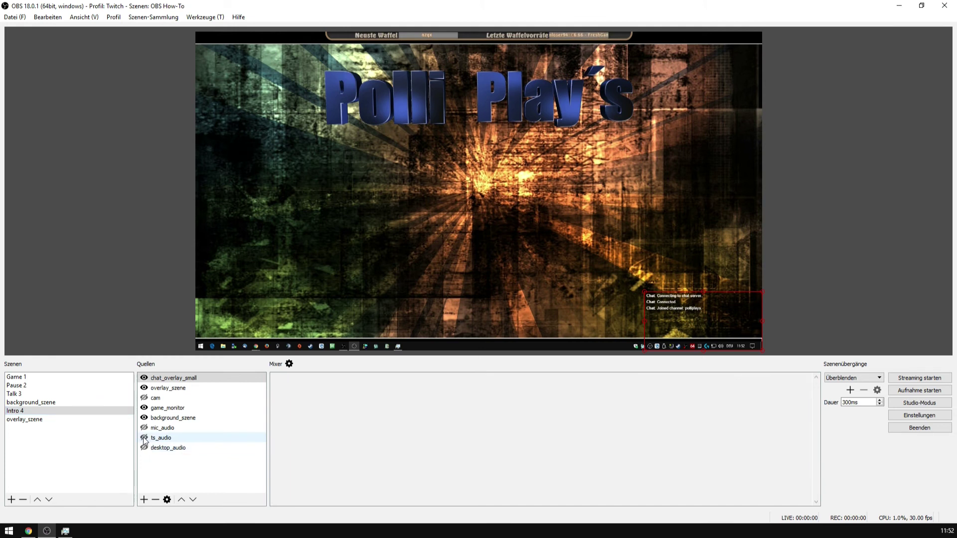
pyautogui.click(144, 408)
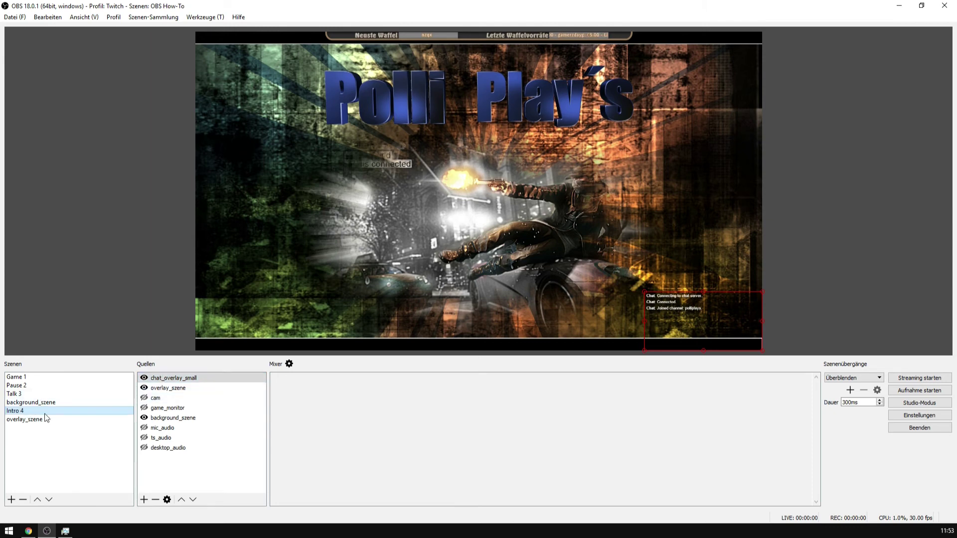
# Add a new VLC Videoquelle named intro_video to the Intro 4 scene.
pyautogui.click(144, 500)
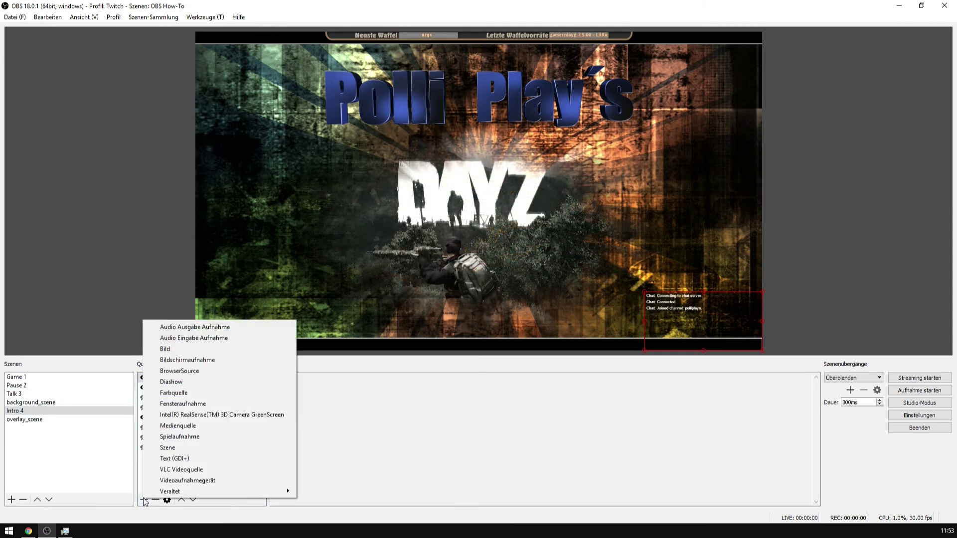
pyautogui.click(182, 470)
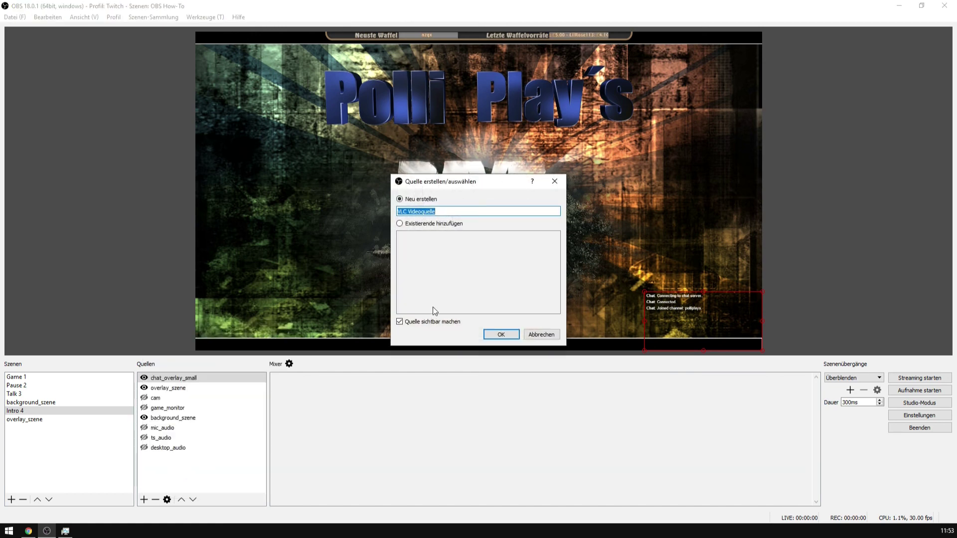
pyautogui.write('Intro_Video')
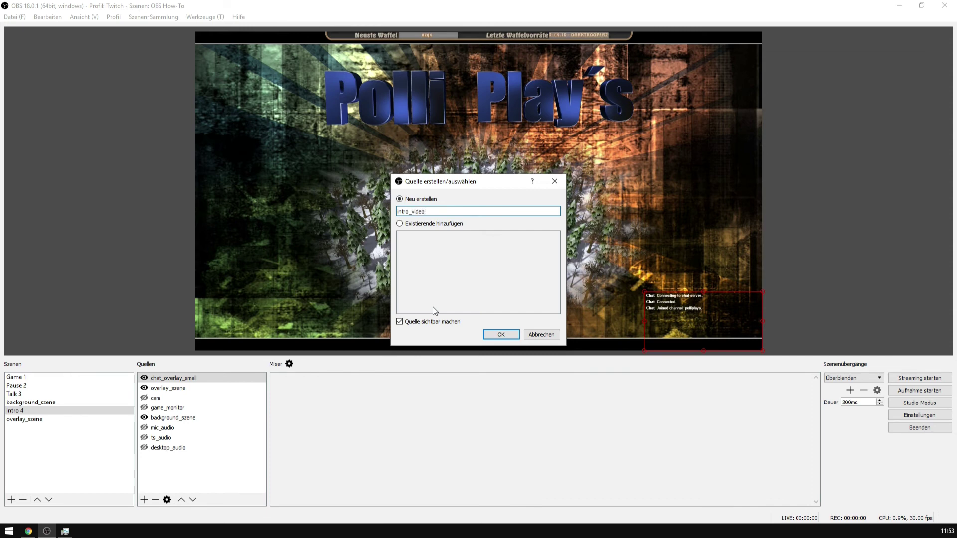
pyautogui.click(502, 335)
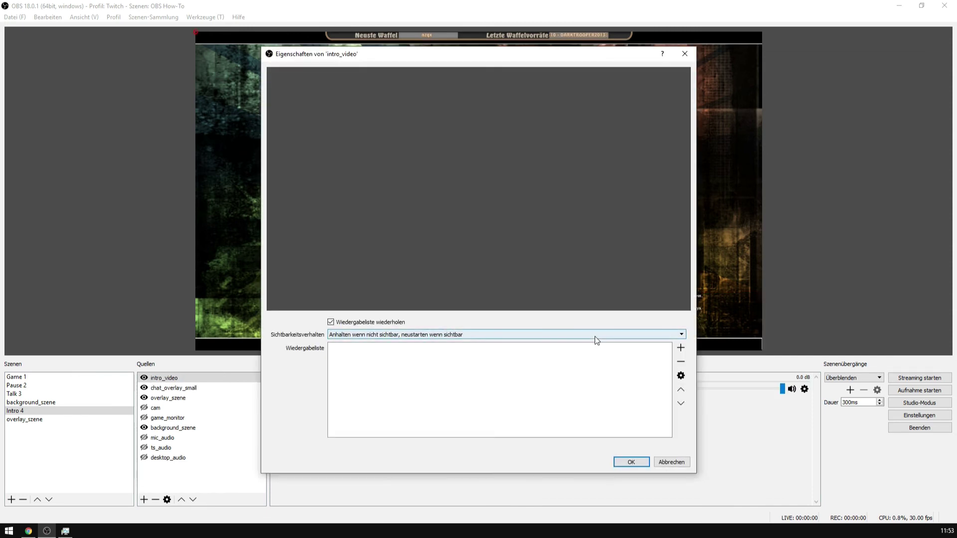
# Turn off playlist looping for intro_video and add stream_intro.mp4 from C:/twitch/videos to its playlist.
pyautogui.click(331, 322)
pyautogui.click(680, 348)
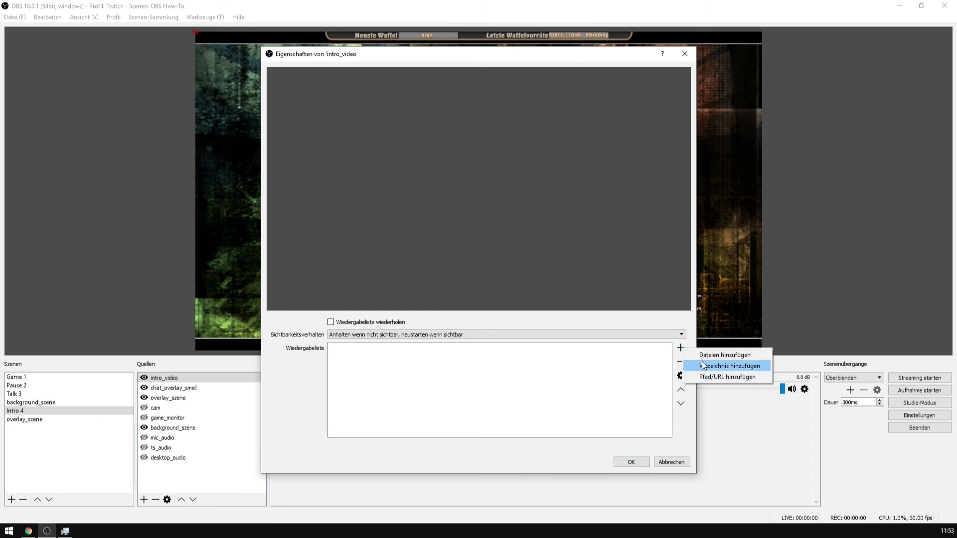
pyautogui.click(702, 354)
pyautogui.click(171, 36)
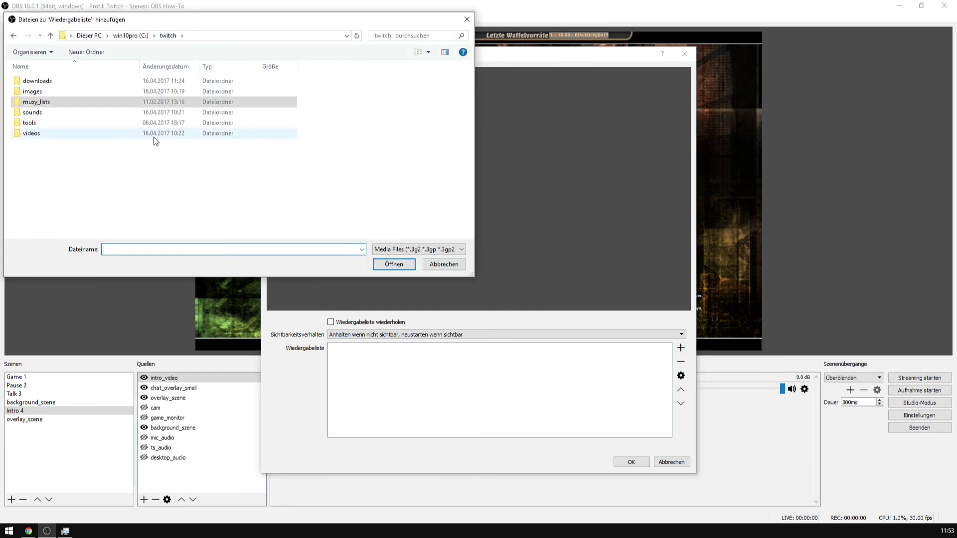
pyautogui.doubleClick(34, 133)
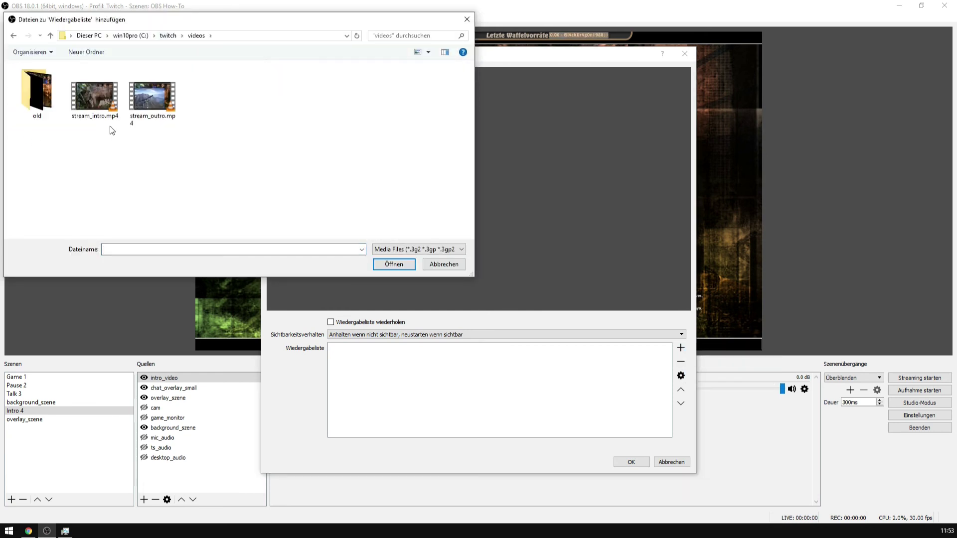
pyautogui.click(91, 109)
pyautogui.click(387, 268)
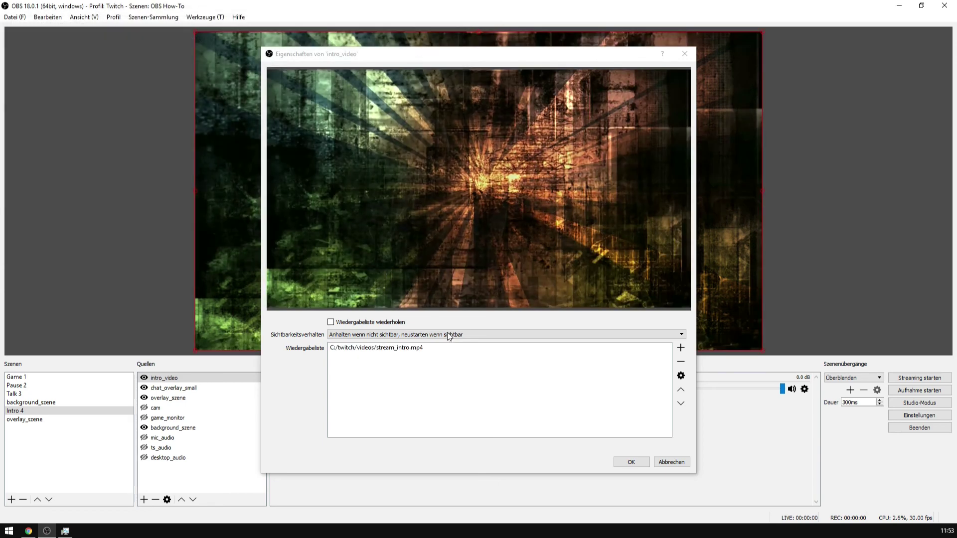
pyautogui.click(636, 464)
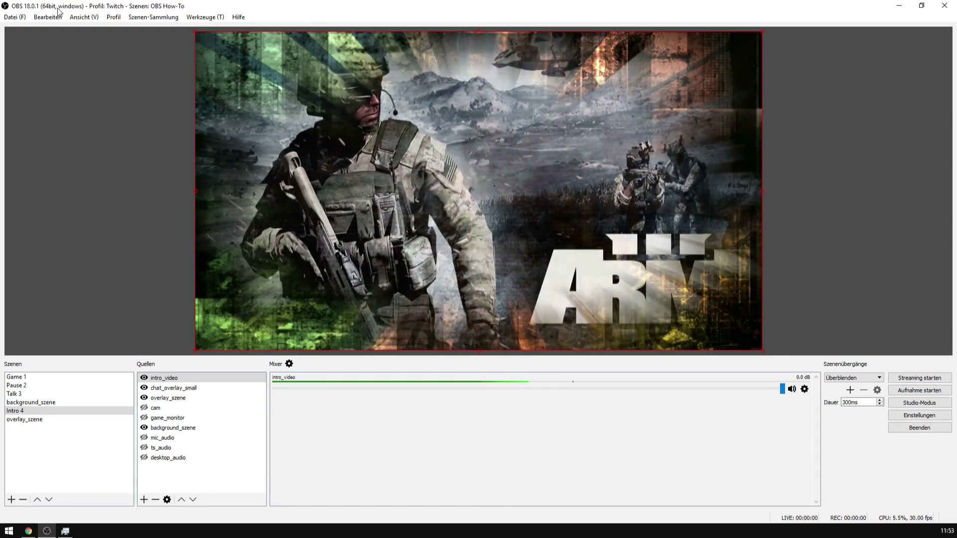
# Set the audio monitoring of intro_video to Monitor und Ausgabe in the advanced audio properties.
pyautogui.click(288, 364)
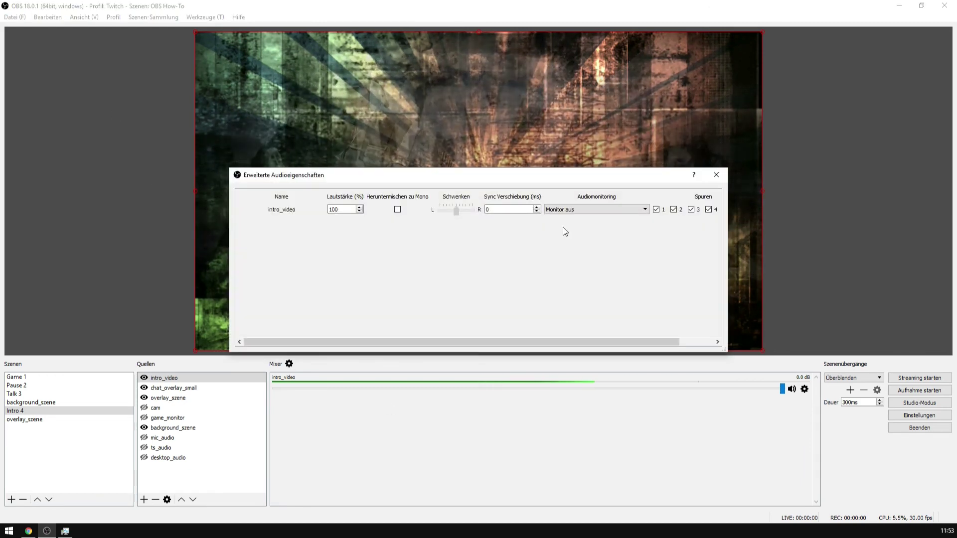
pyautogui.click(614, 210)
pyautogui.click(589, 230)
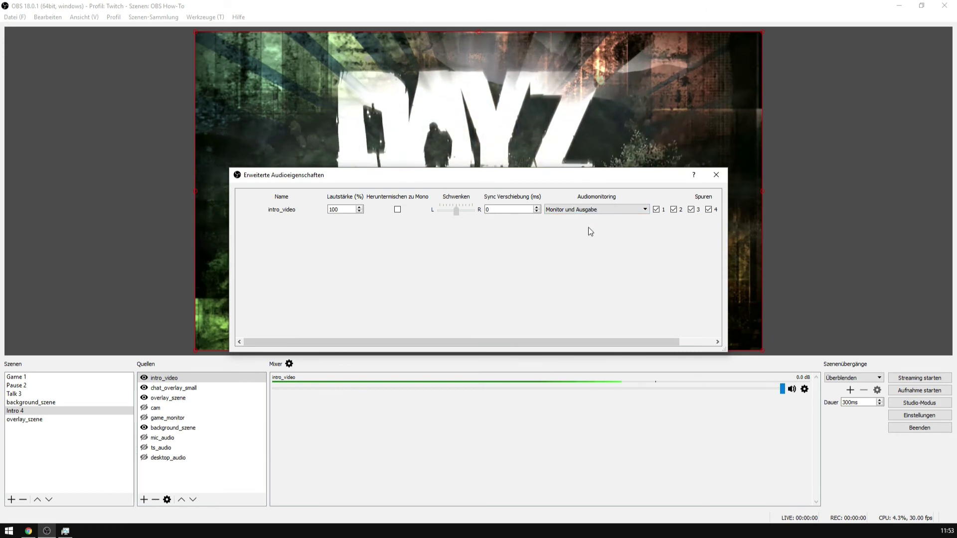
pyautogui.click(716, 175)
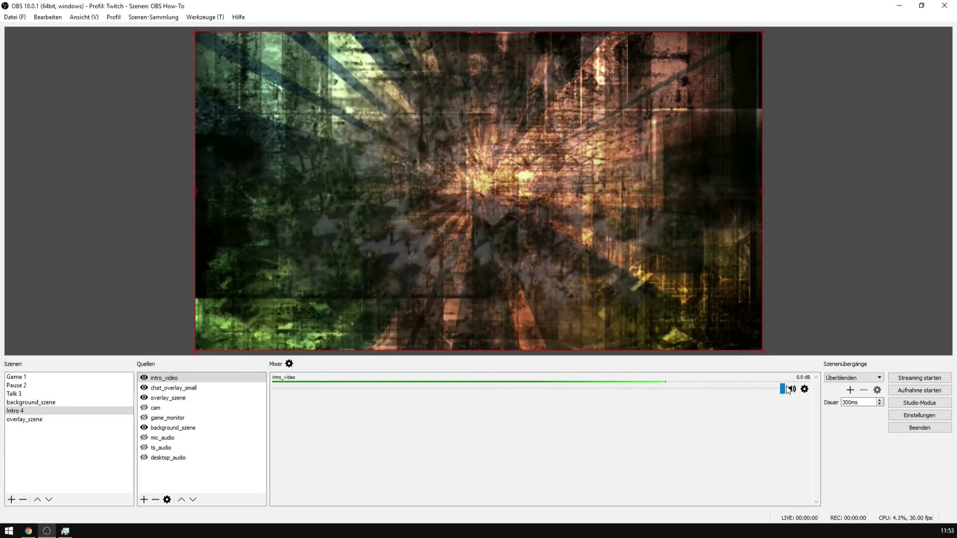
# Lower the intro_video volume to about -16.5 dB and test hiding and showing the source in Intro 4.
pyautogui.moveTo(781, 388); pyautogui.dragTo(542, 389)
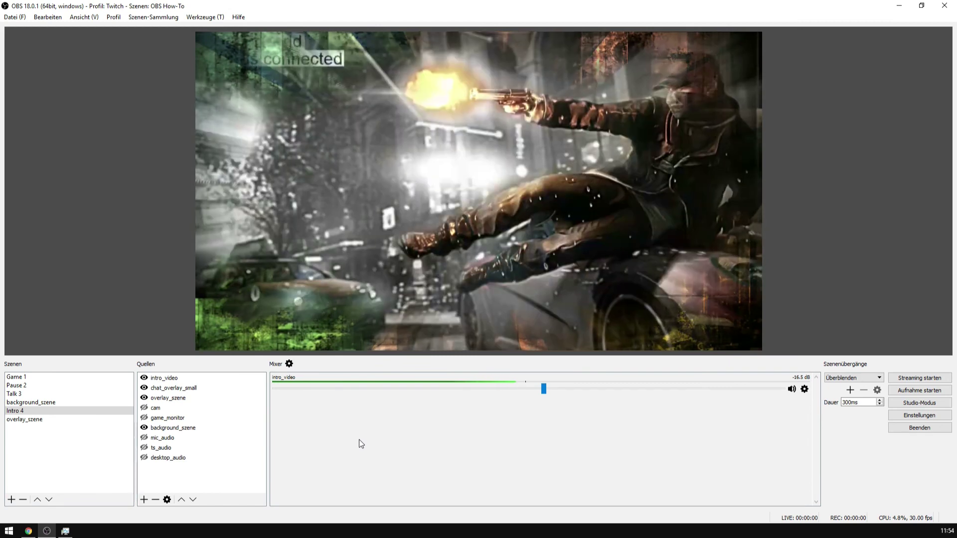
pyautogui.click(144, 378)
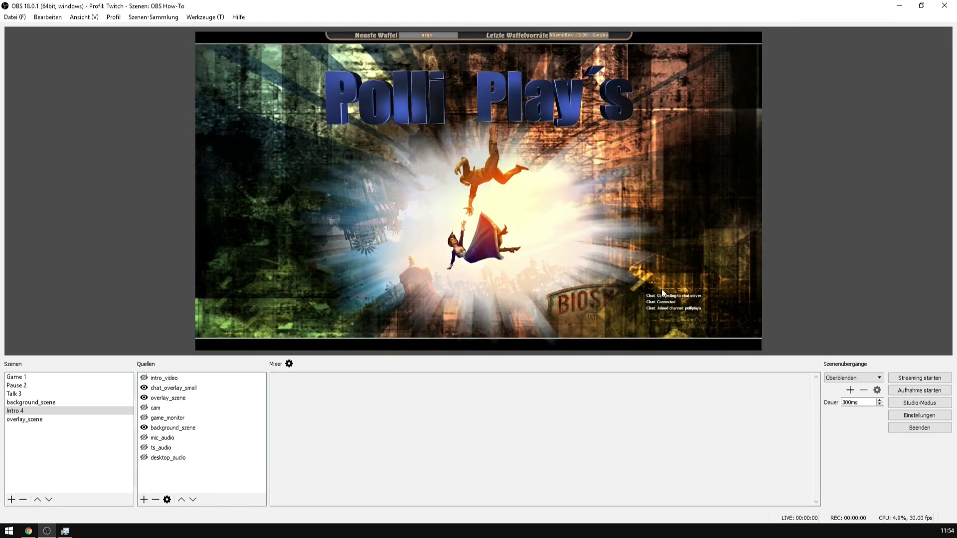
pyautogui.click(144, 379)
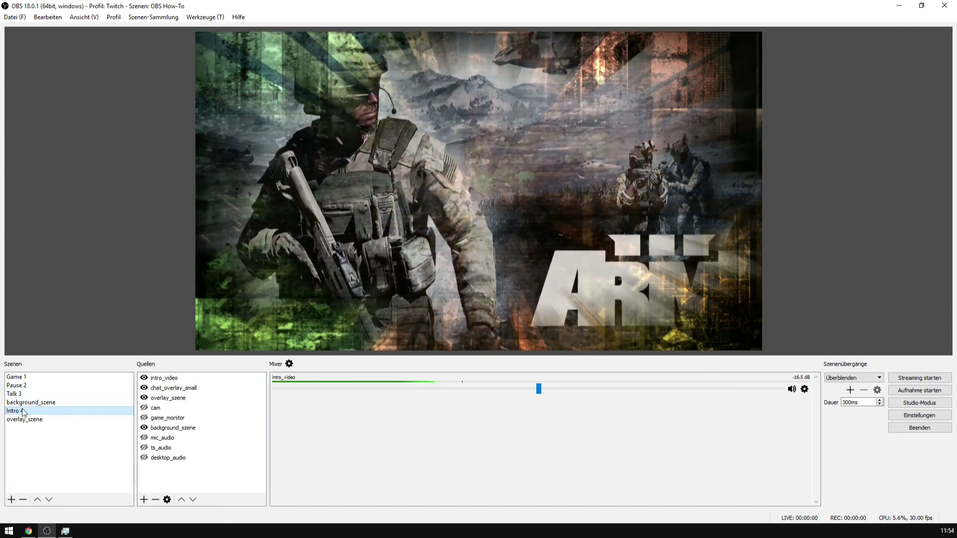
# Assign STRG + ALT + - as the hotkey for switching to the Intro 4 scene and save the settings.
pyautogui.click(919, 415)
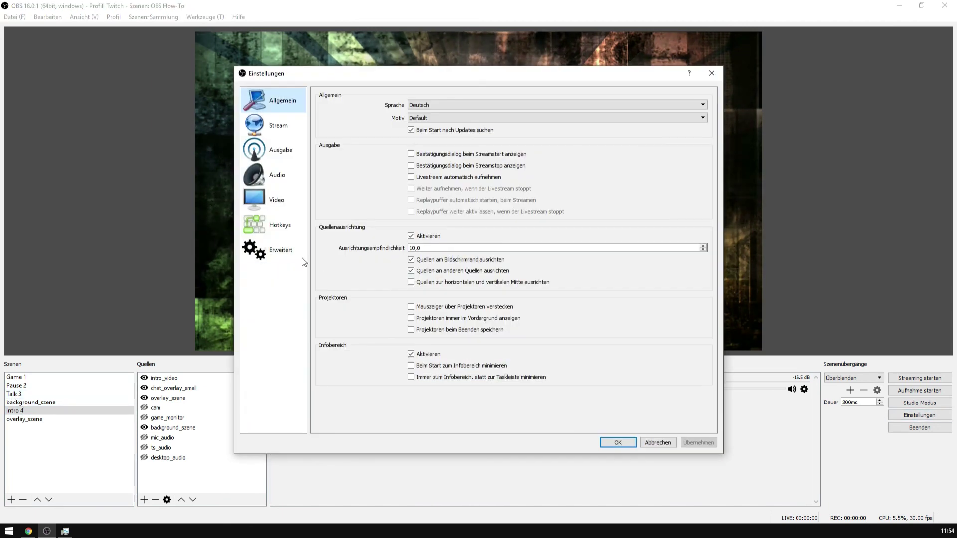
pyautogui.click(276, 234)
pyautogui.scroll(-10, 366, 328)
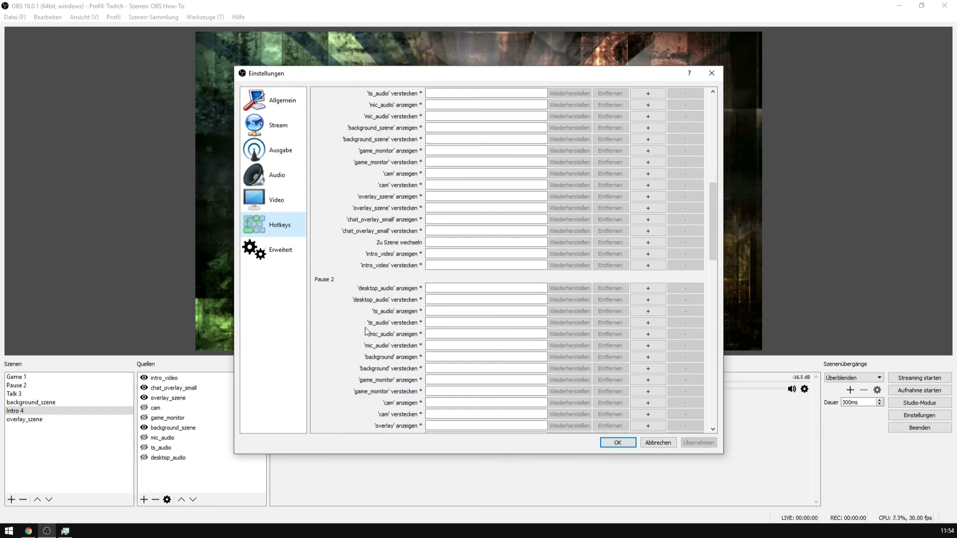
pyautogui.scroll(8, 358, 327)
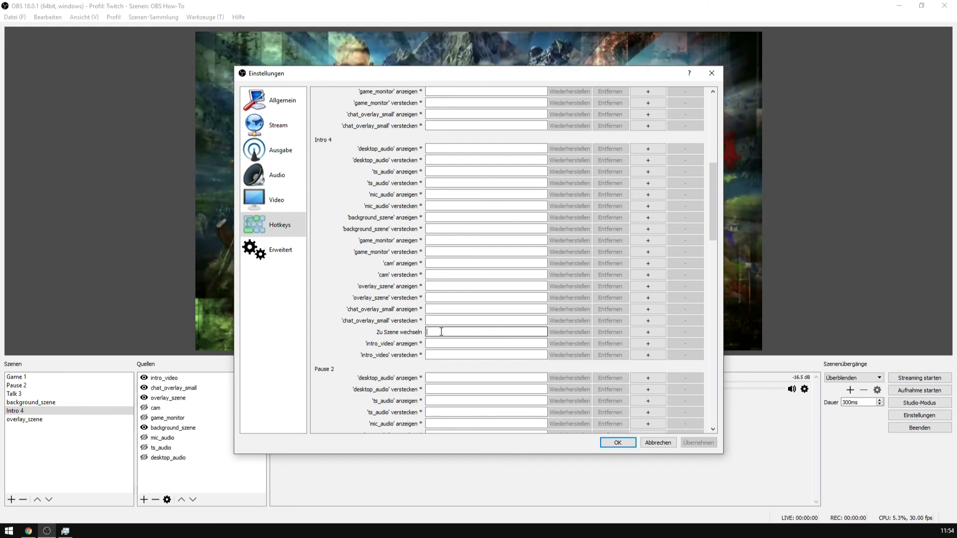
pyautogui.click(441, 332)
pyautogui.hotkey('ctrl', 'alt', '-')
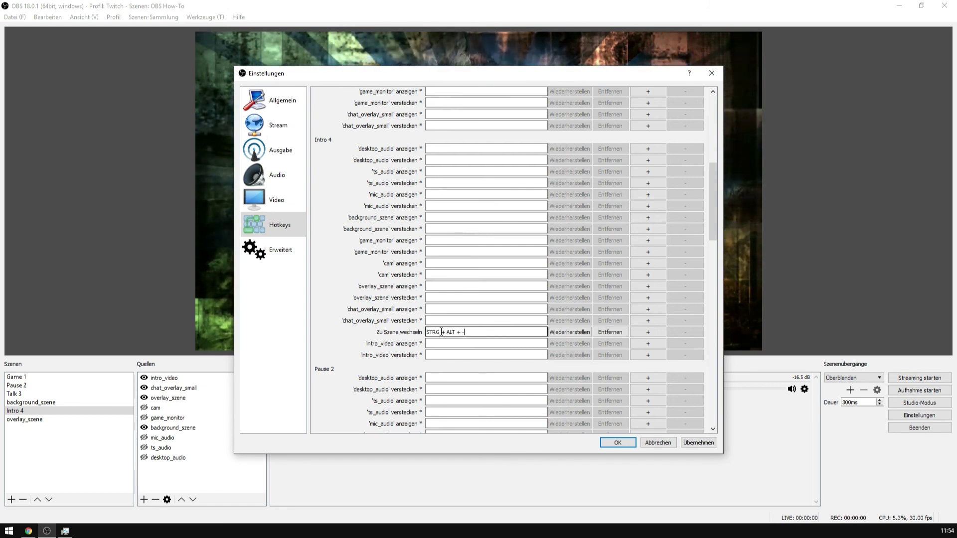
pyautogui.click(617, 443)
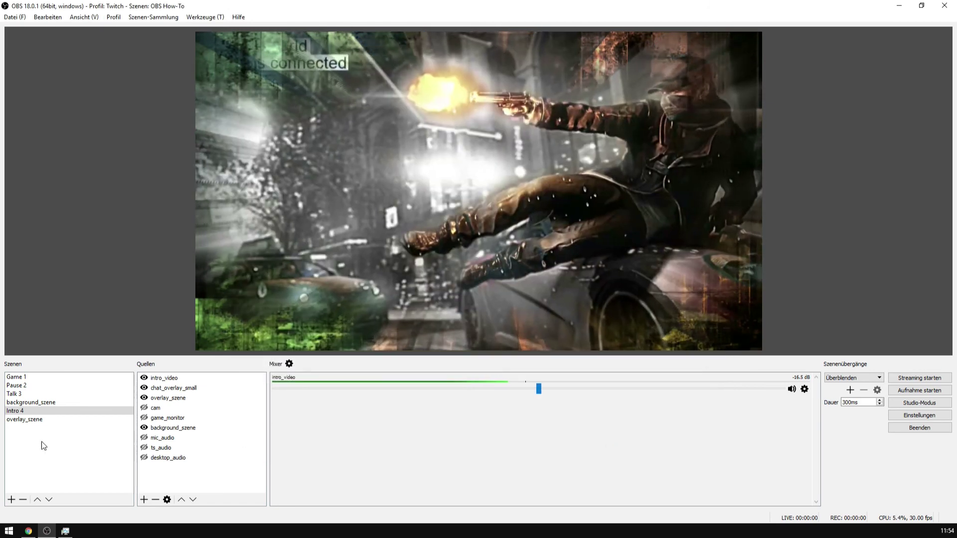
# Move Intro 4 above background_szene in the scene order and switch between Talk 3 and Pause 2, ending on Talk 3.
pyautogui.click(37, 500)
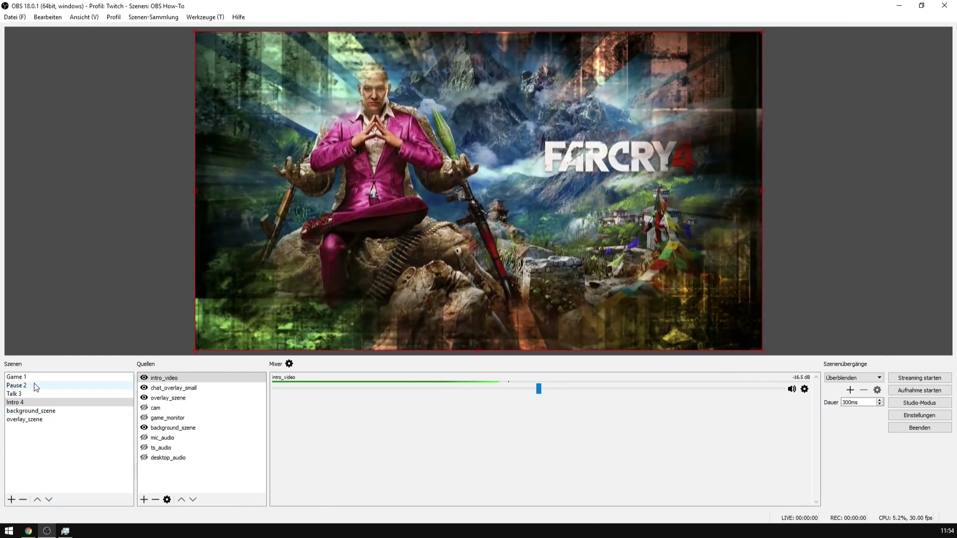
pyautogui.press('Up')
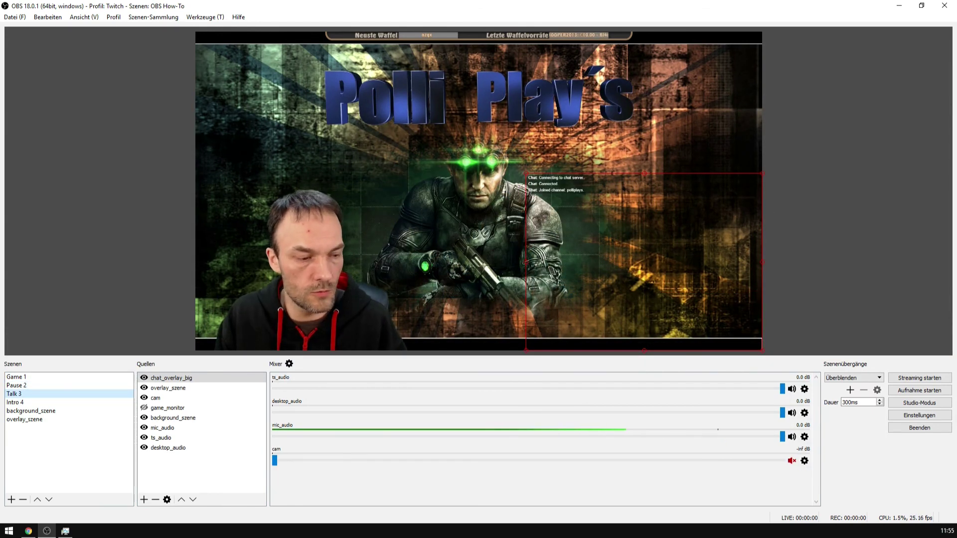
pyautogui.press('Up')
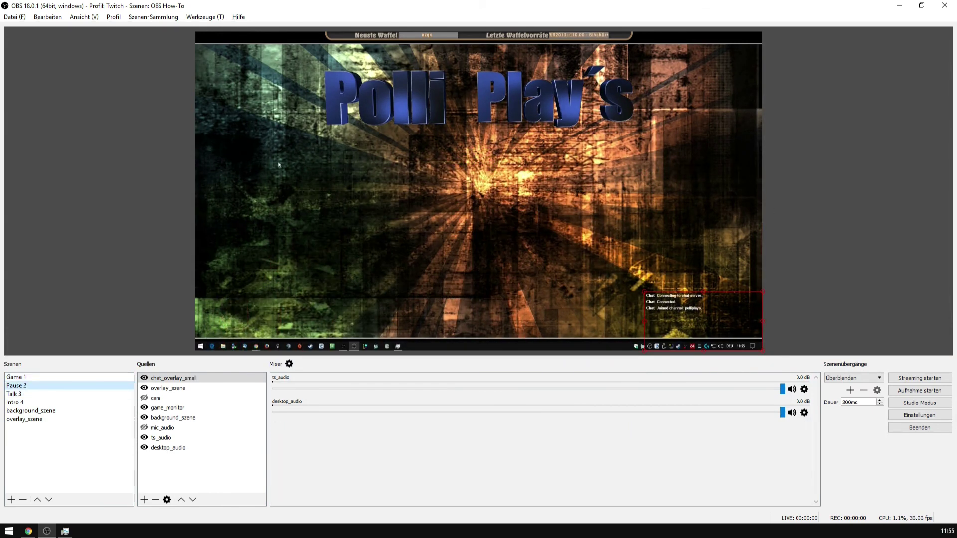
pyautogui.press('Down')
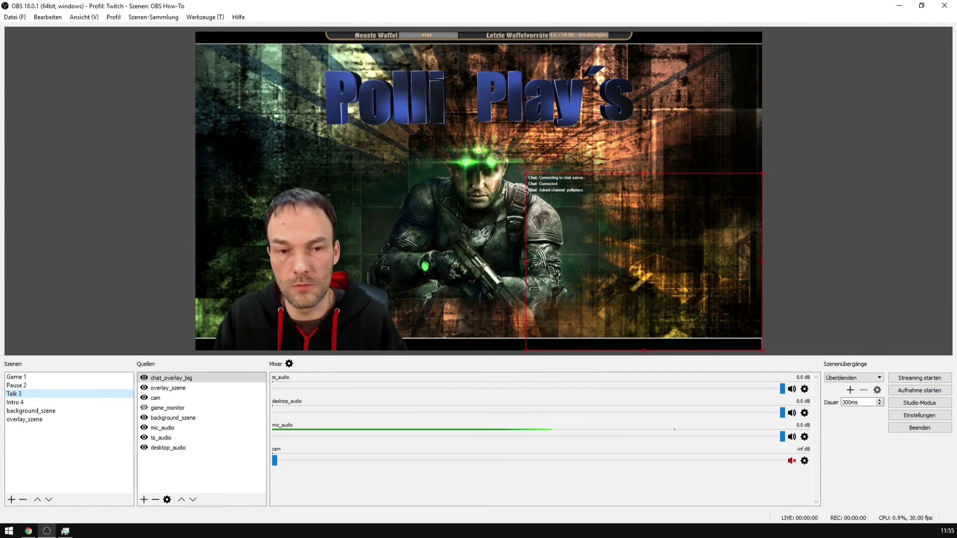